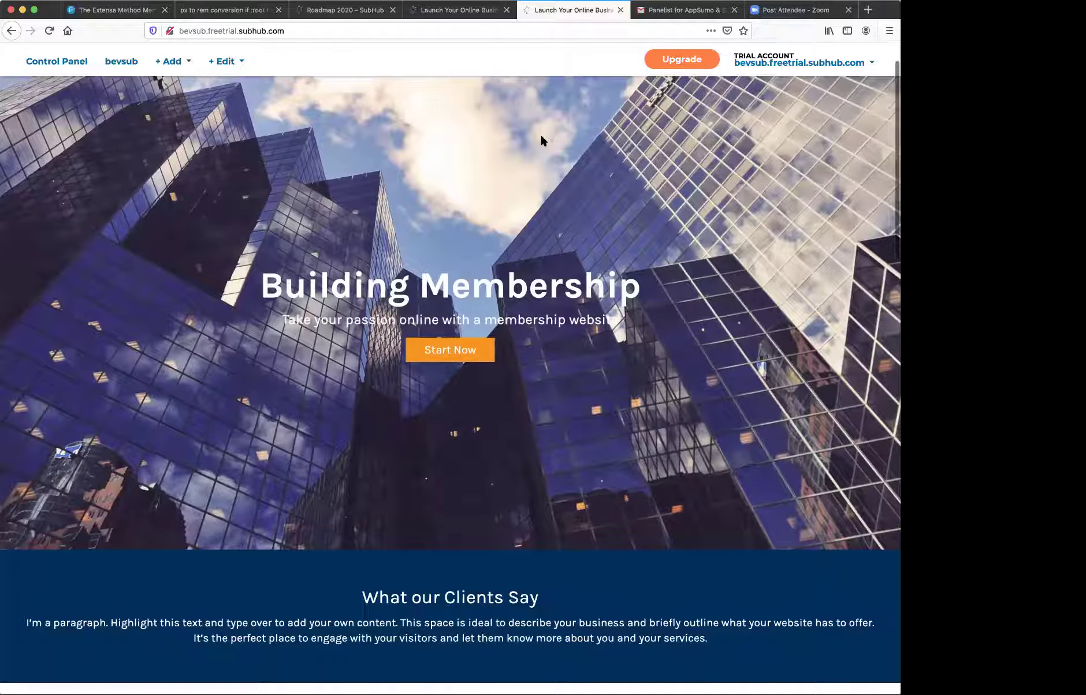
# - Scroll the live site, then bring up the LiveEditor Homepage Editor showing the Step Up public homepage
pyautogui.scroll(-7, 541, 137)
pyautogui.scroll(-4, 542, 139)
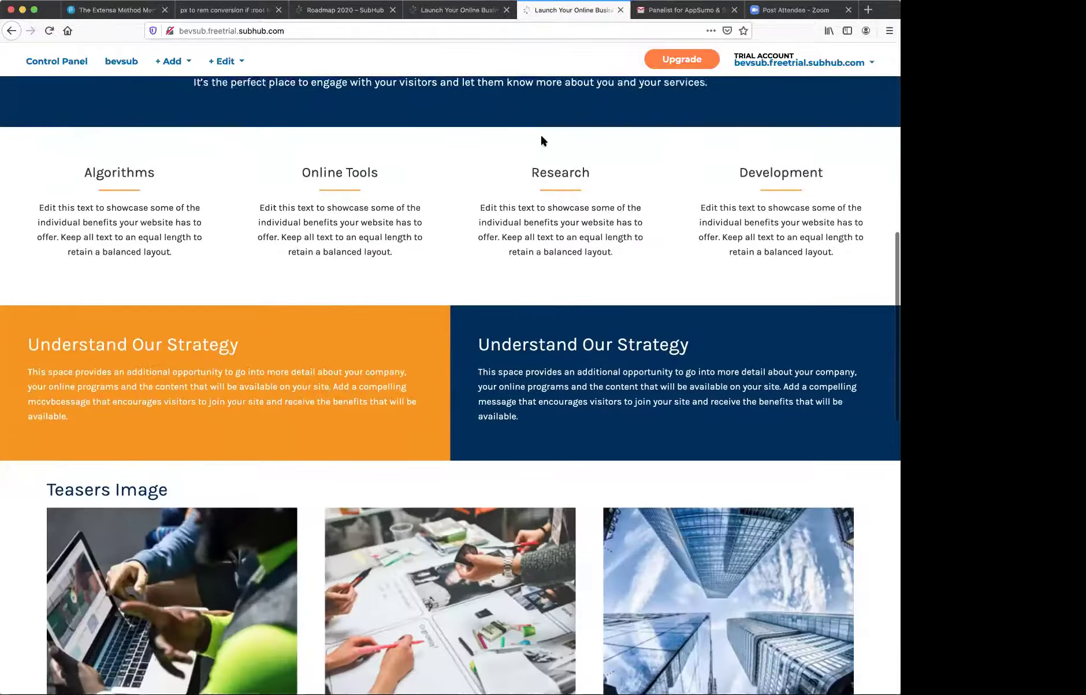
pyautogui.scroll(10, 541, 139)
pyautogui.scroll(2, 541, 138)
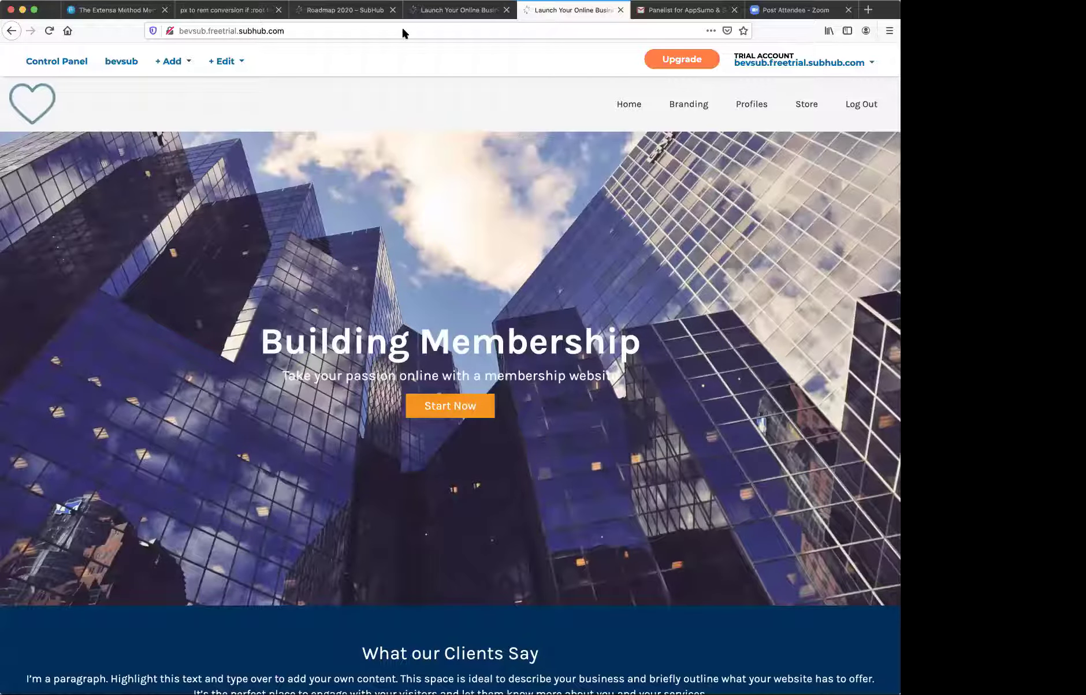
pyautogui.click(447, 10)
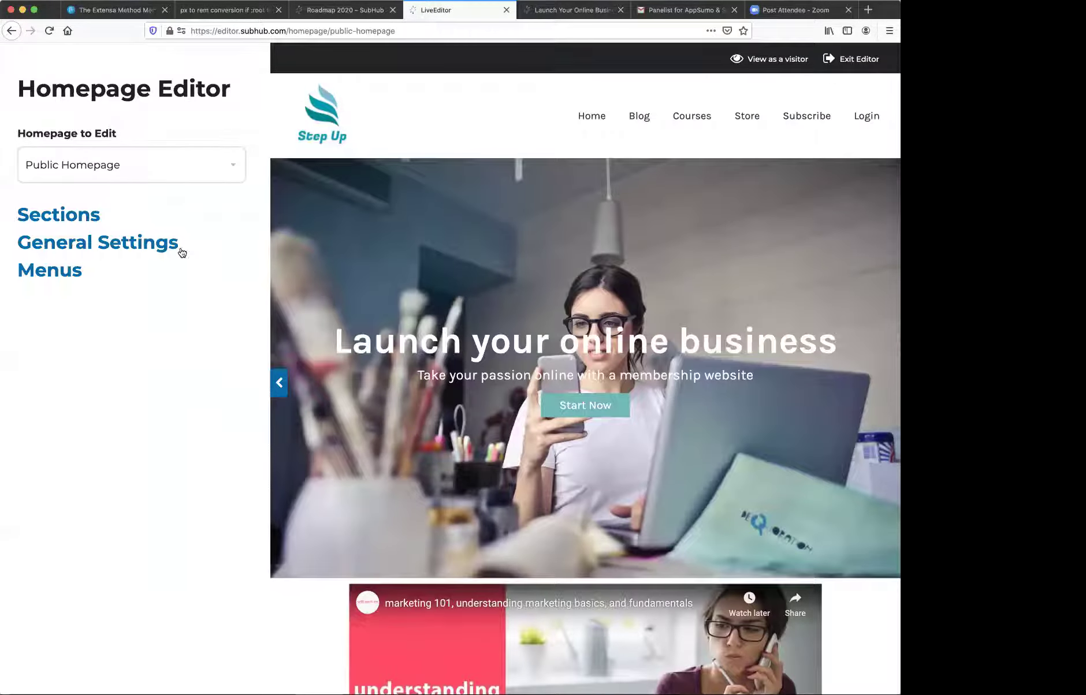
pyautogui.moveTo(283, 306)
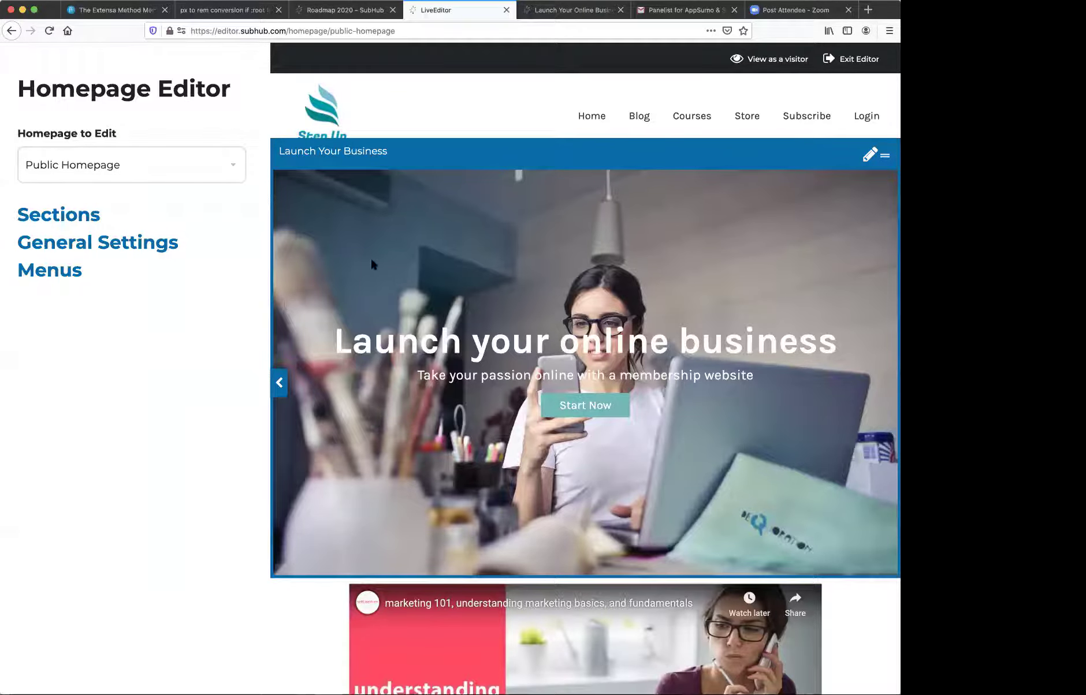
pyautogui.scroll(-6, 372, 264)
pyautogui.scroll(6, 372, 264)
pyautogui.scroll(1, 371, 264)
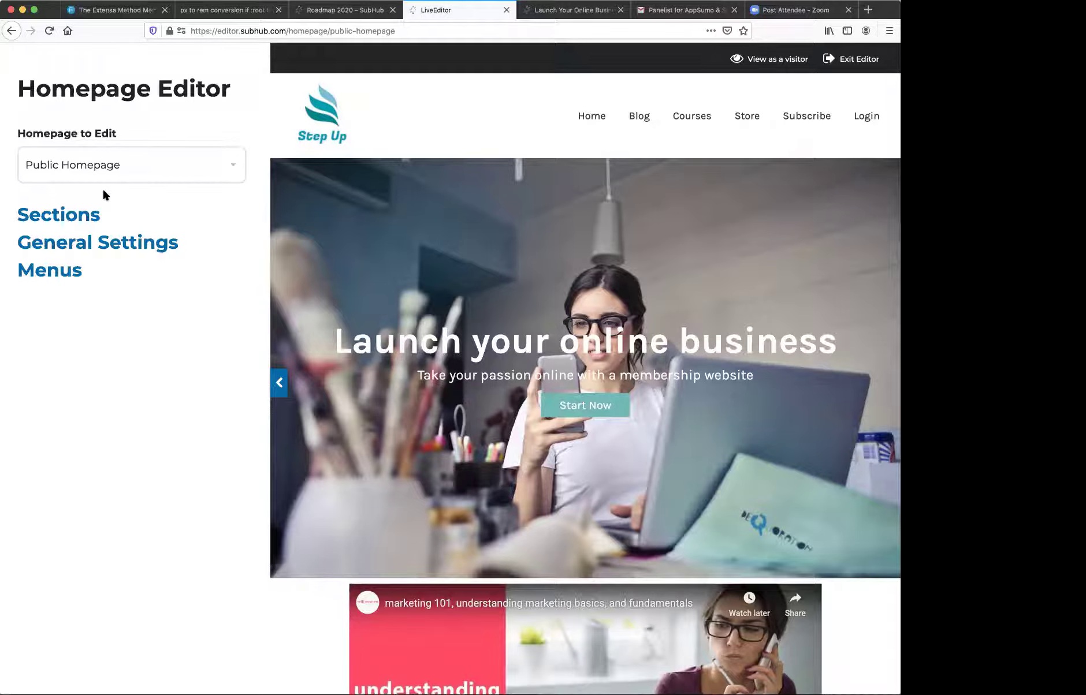
pyautogui.click(101, 167)
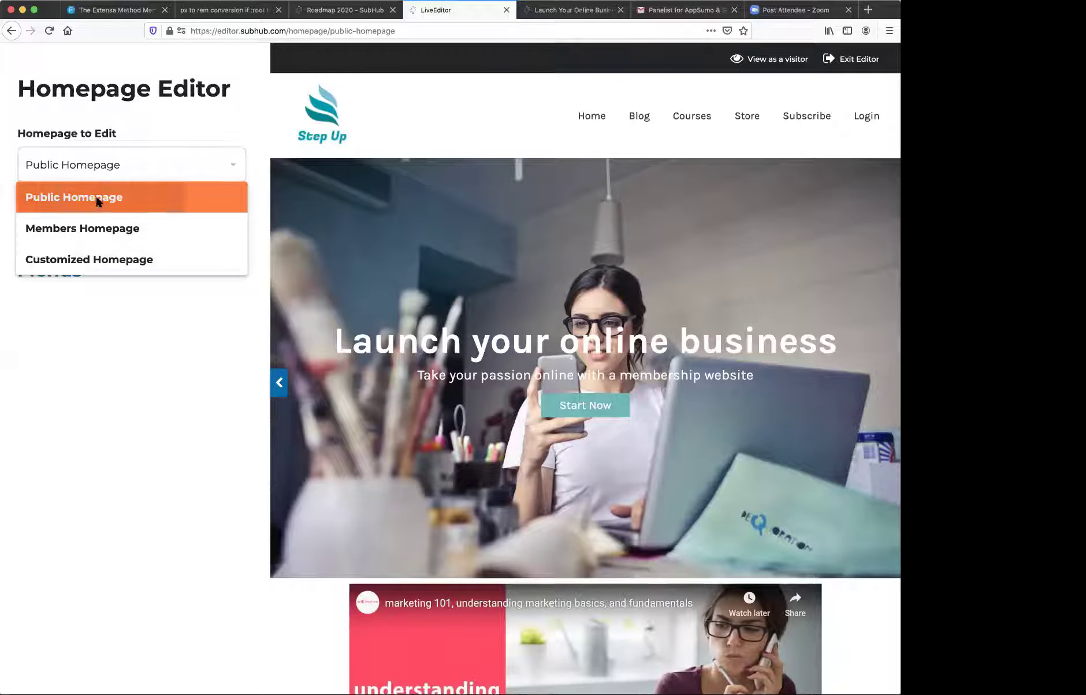
pyautogui.click(97, 197)
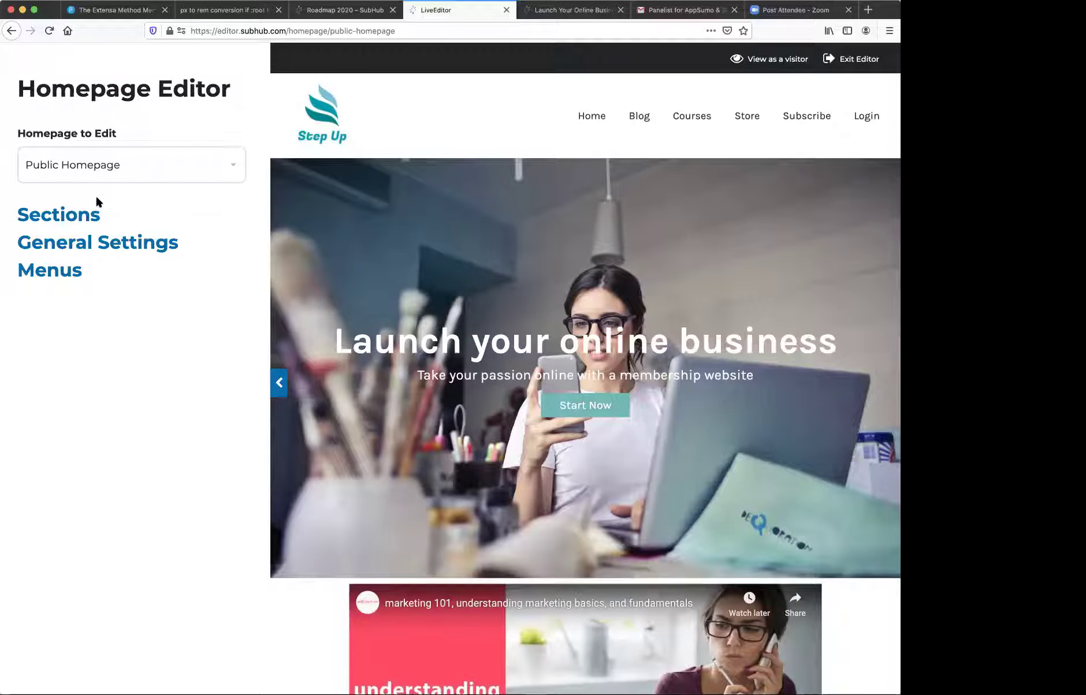
pyautogui.click(75, 216)
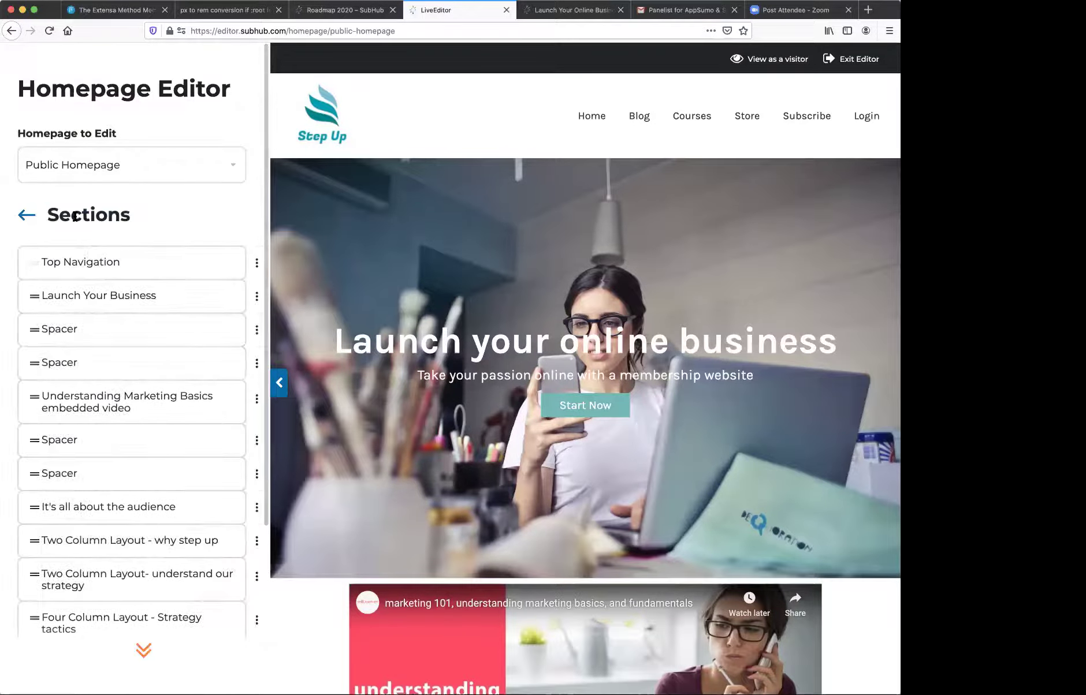
pyautogui.click(82, 265)
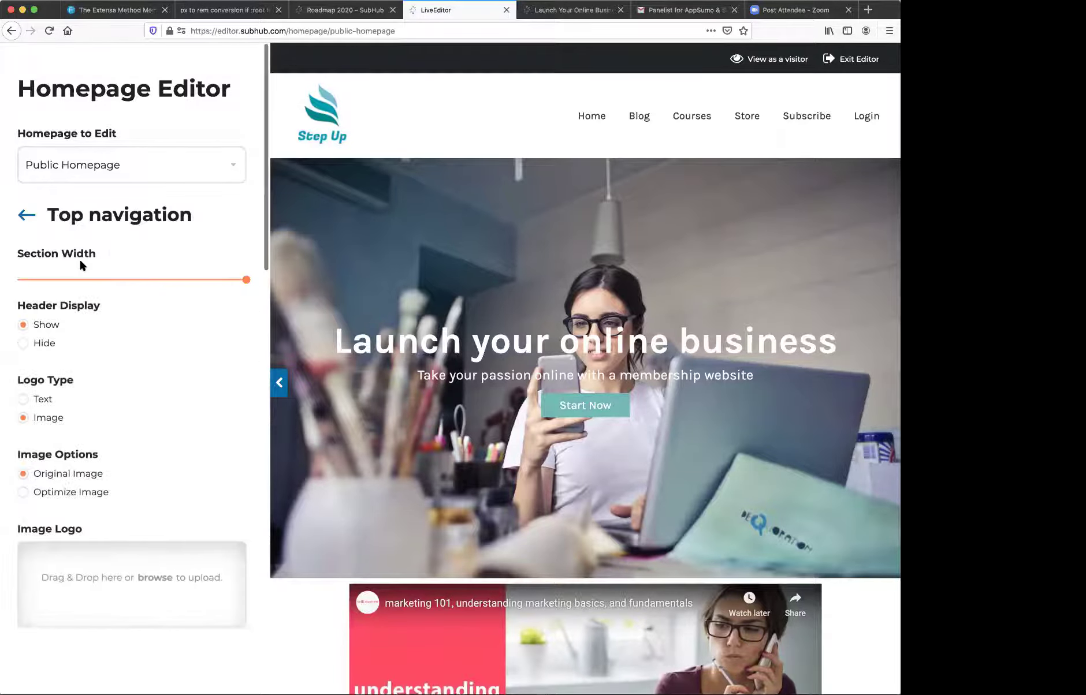
pyautogui.scroll(-6, 107, 363)
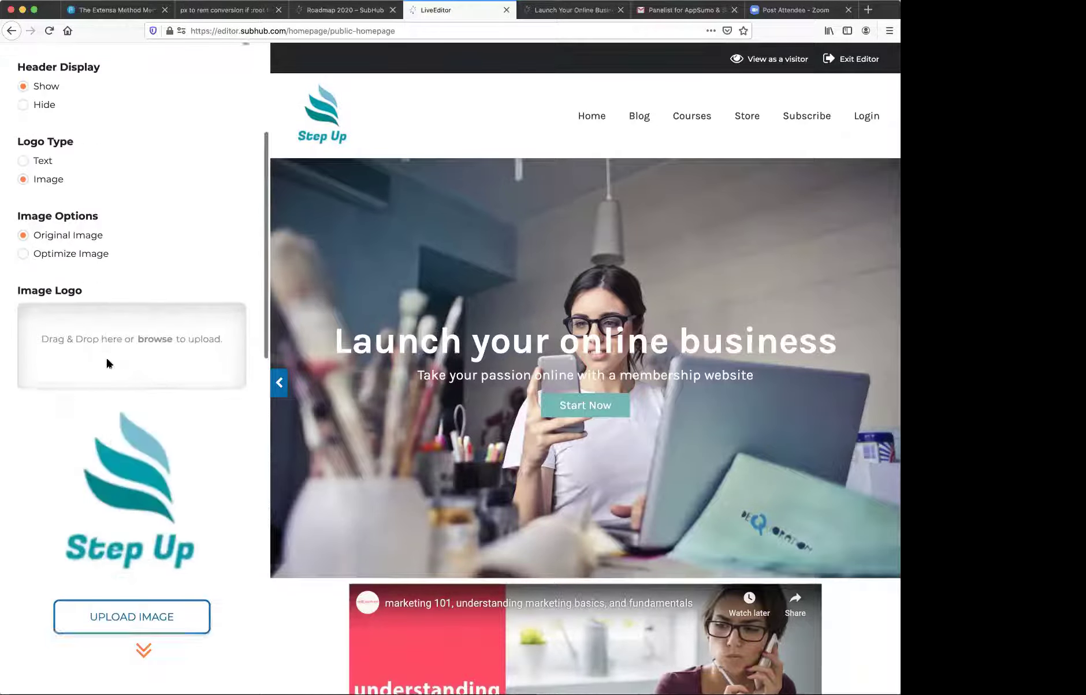
pyautogui.scroll(2, 107, 363)
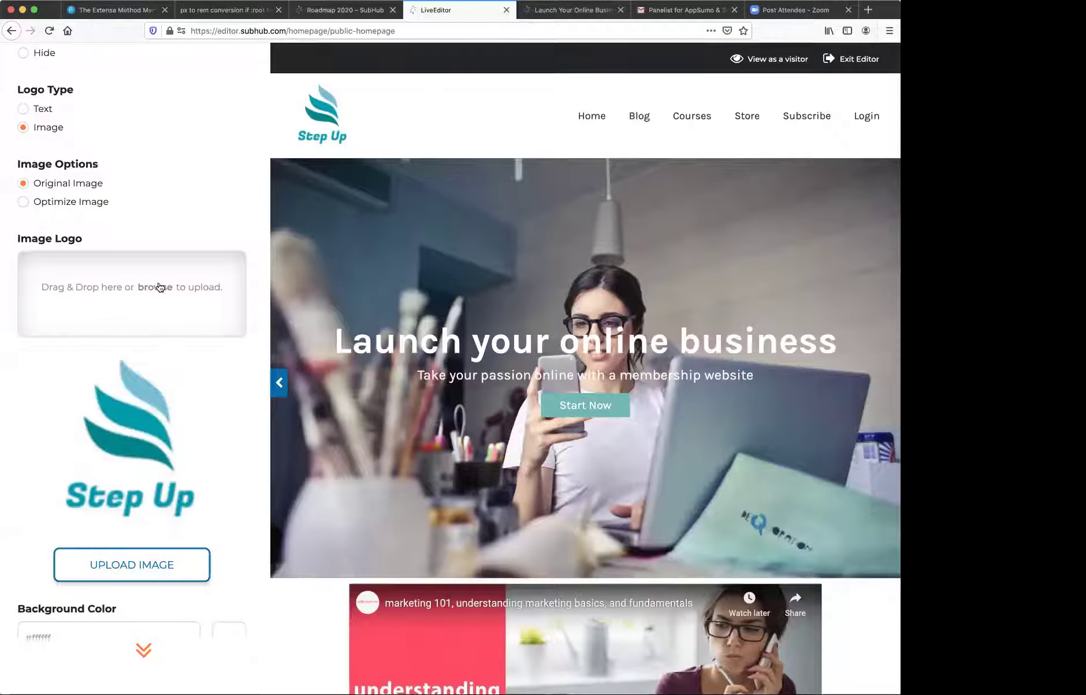
pyautogui.scroll(1, 158, 286)
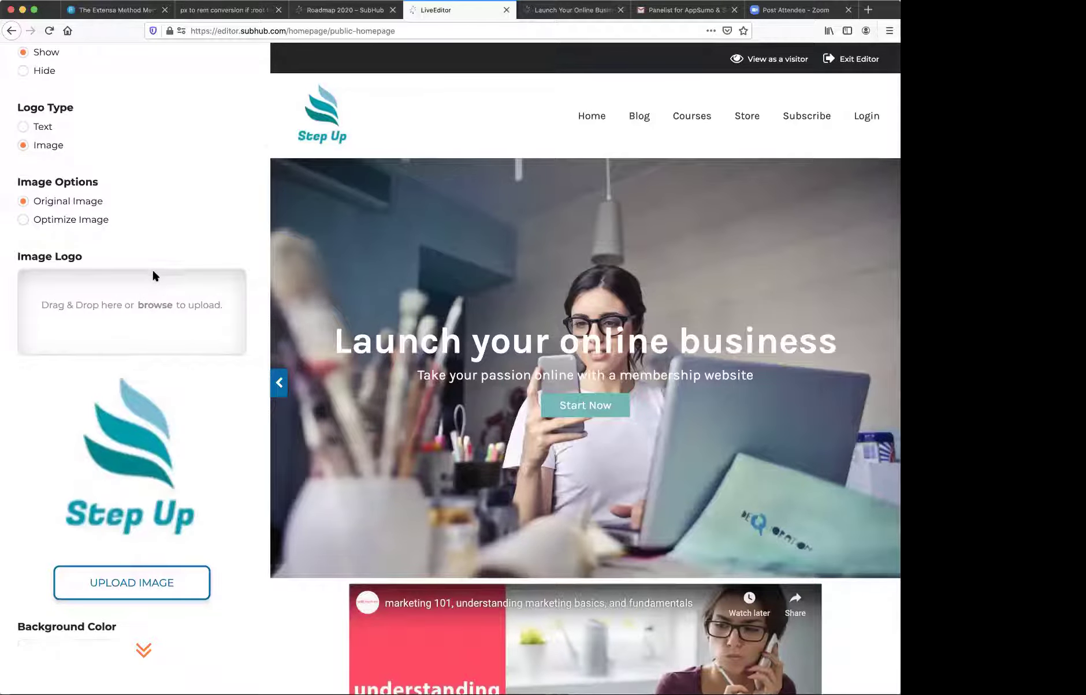
pyautogui.scroll(5, 152, 268)
pyautogui.moveTo(351, 116)
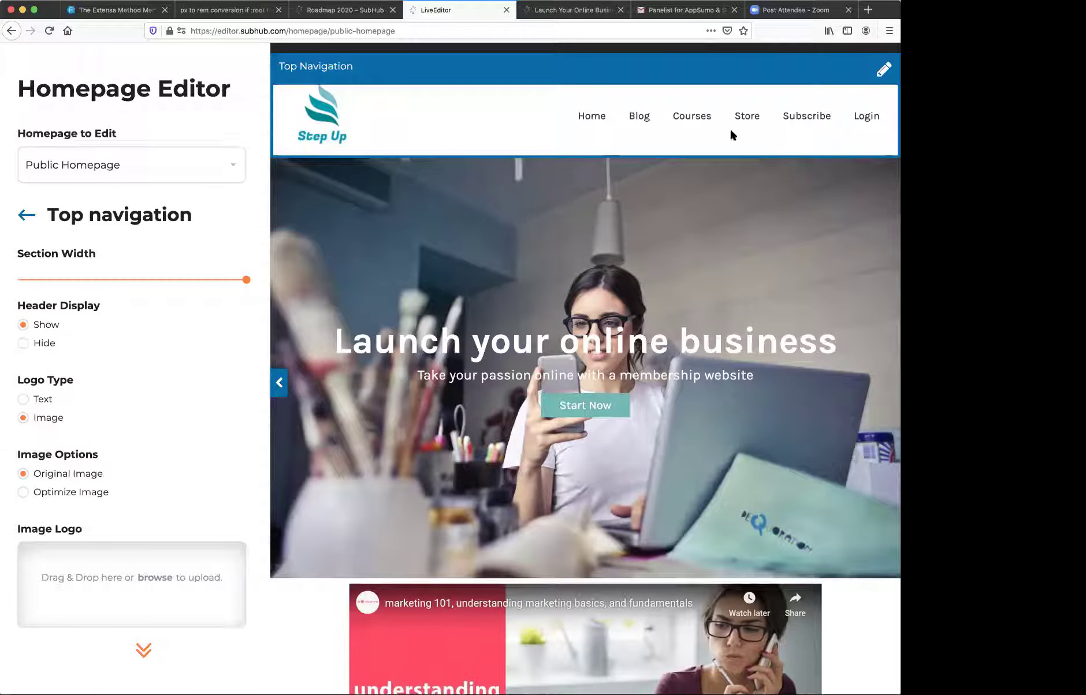
pyautogui.scroll(-5, 132, 372)
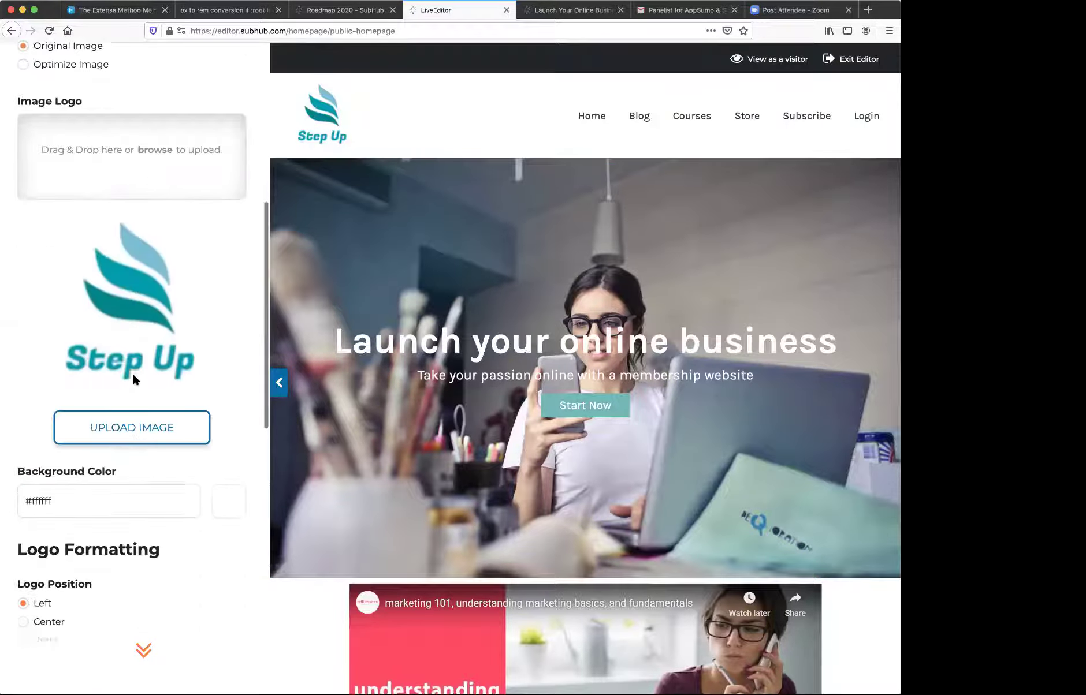
pyautogui.scroll(-10, 133, 372)
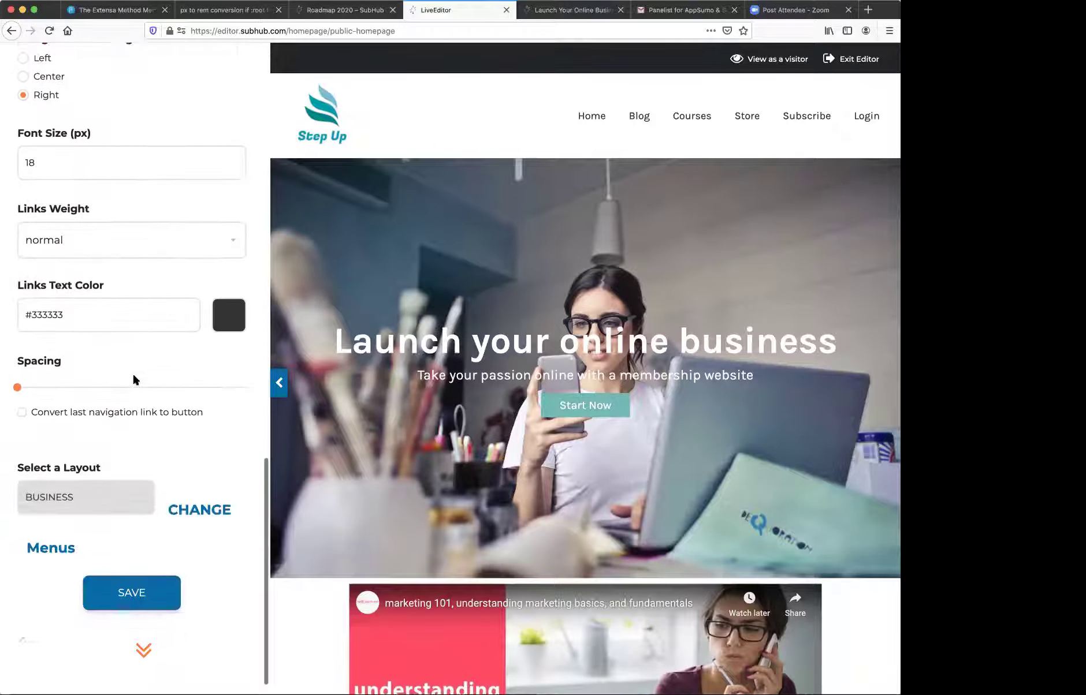
pyautogui.click(53, 527)
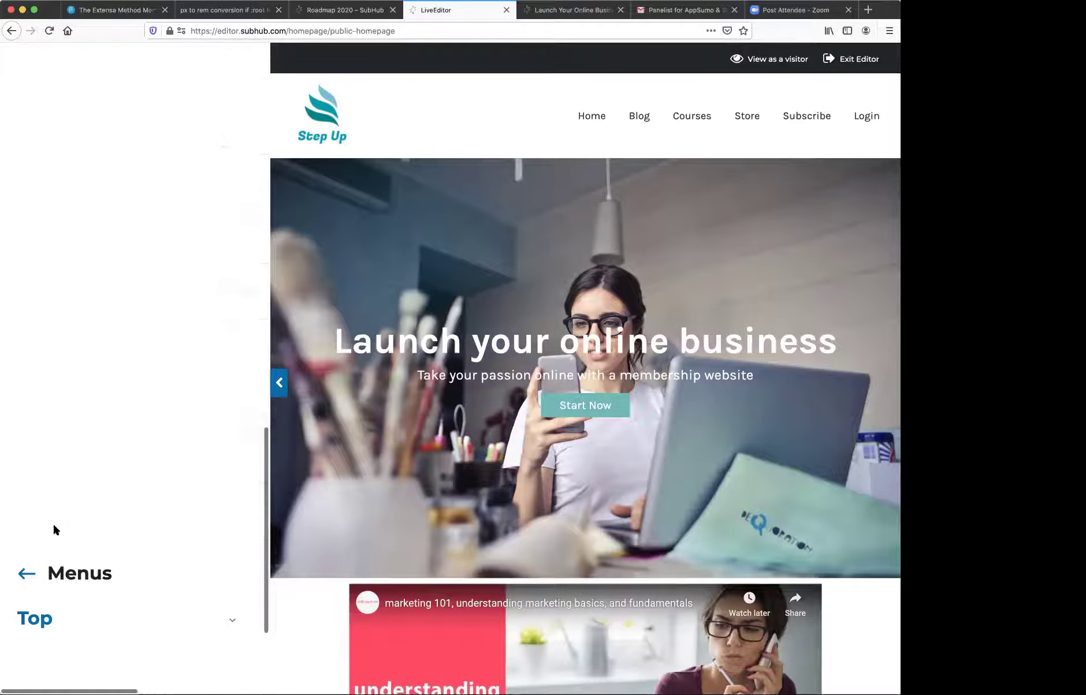
pyautogui.click(39, 261)
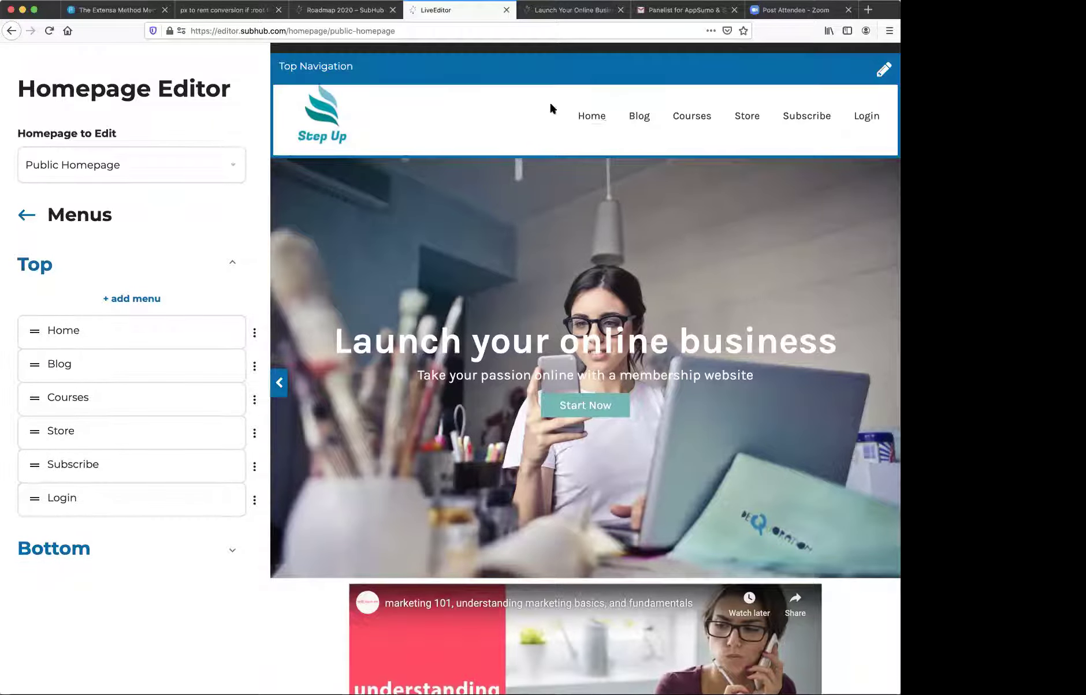
# - Switch the homepage editor from the Public Homepage to the Members Homepage
pyautogui.click(23, 217)
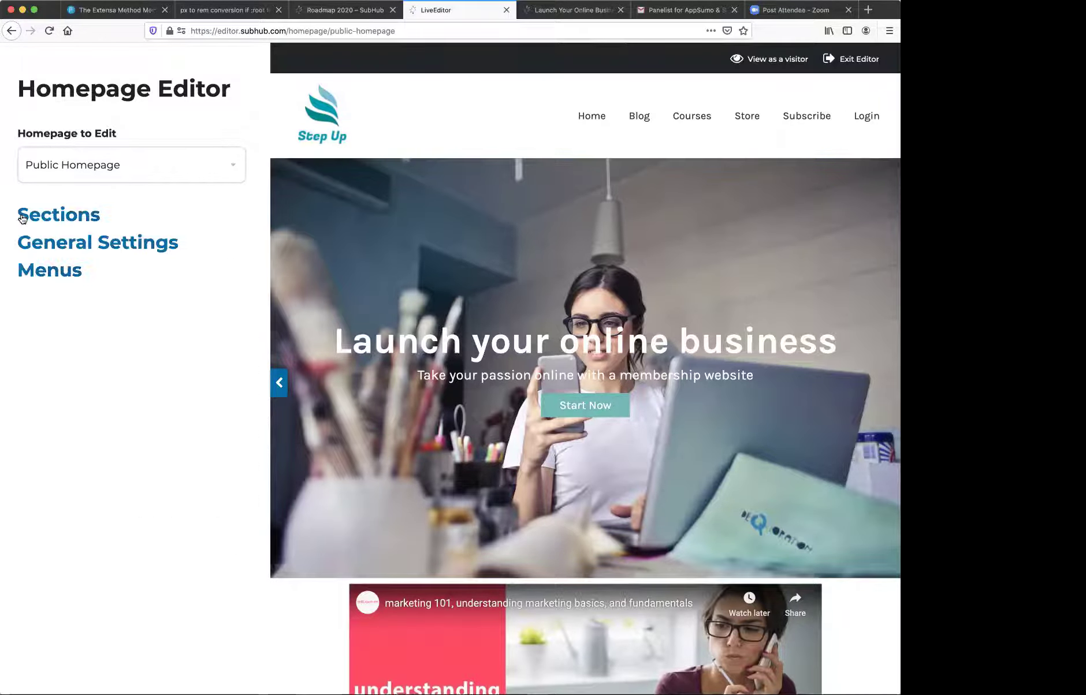
pyautogui.click(50, 219)
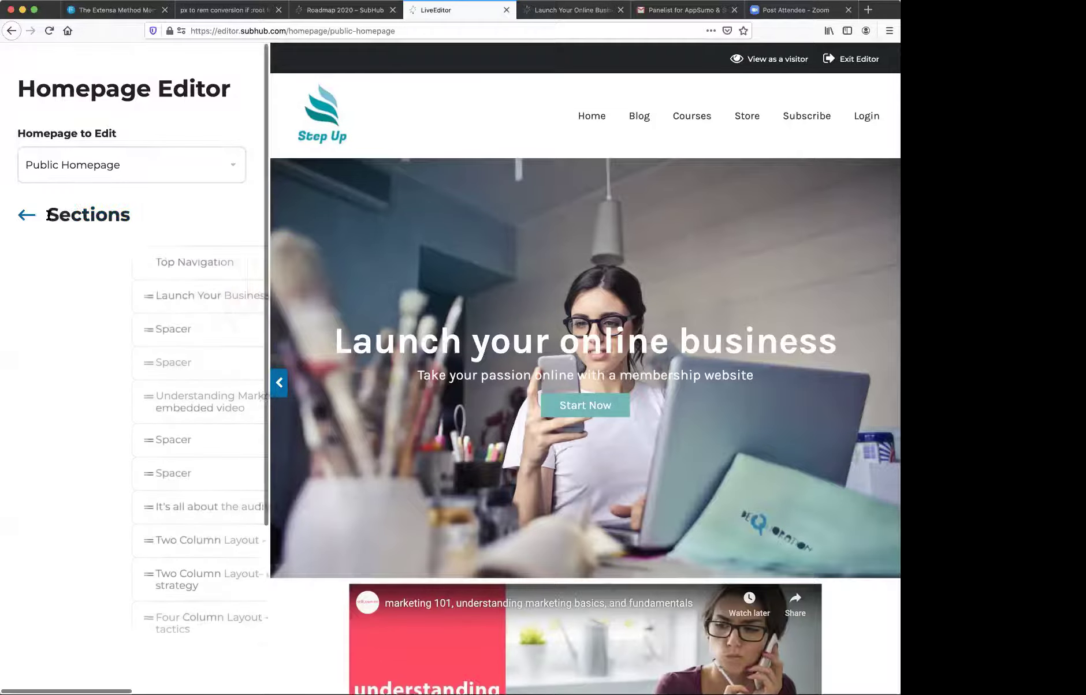
pyautogui.click(72, 168)
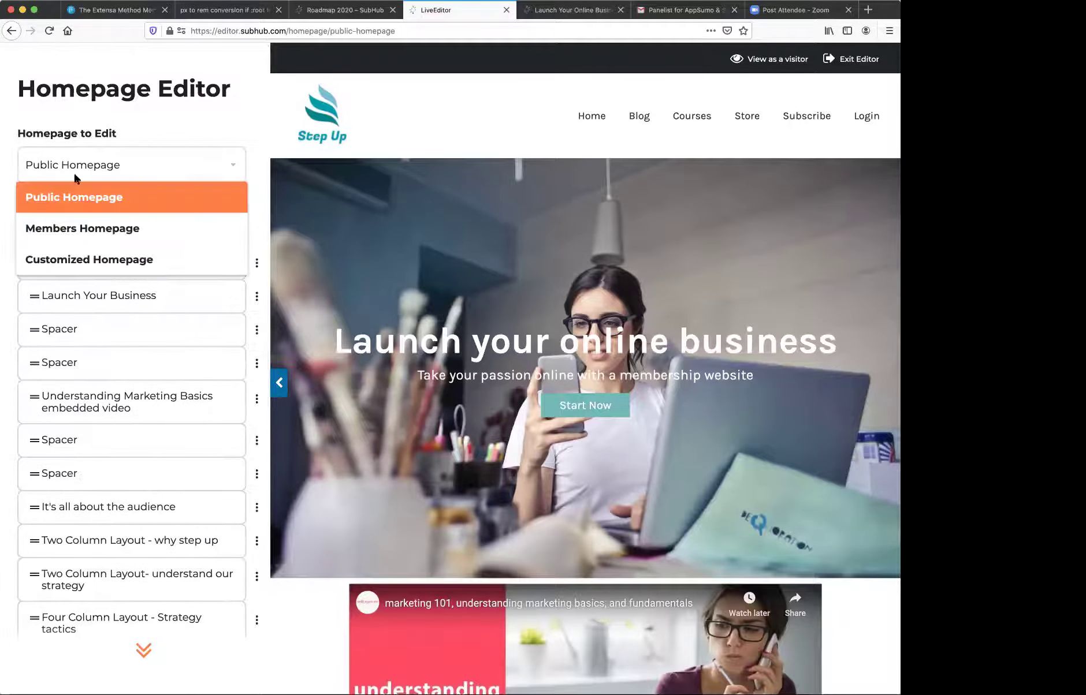
pyautogui.click(76, 227)
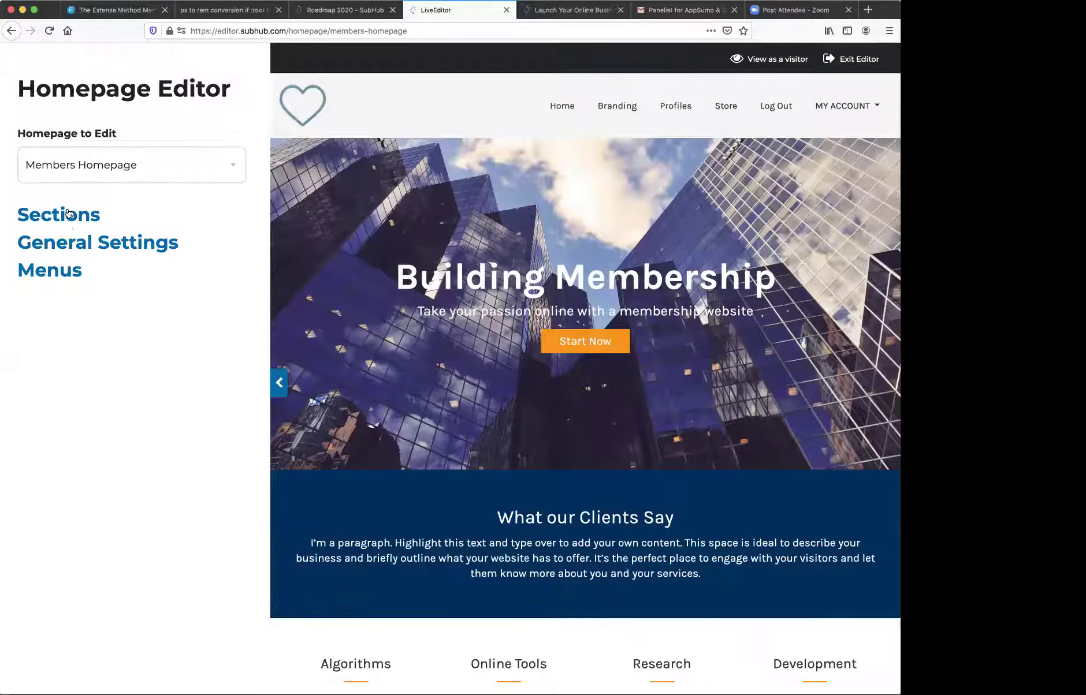
# - Inspect the members Top Navigation section and its MY ACCOUNT header items, then return to Sections
pyautogui.click(68, 214)
pyautogui.click(68, 262)
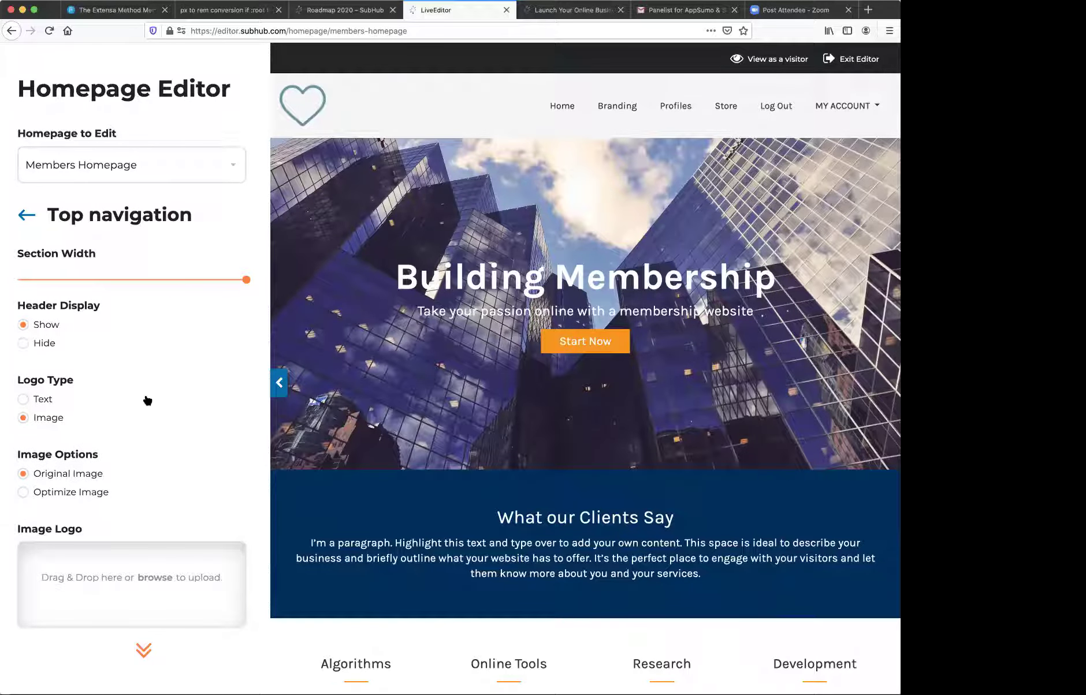
pyautogui.scroll(-6, 147, 400)
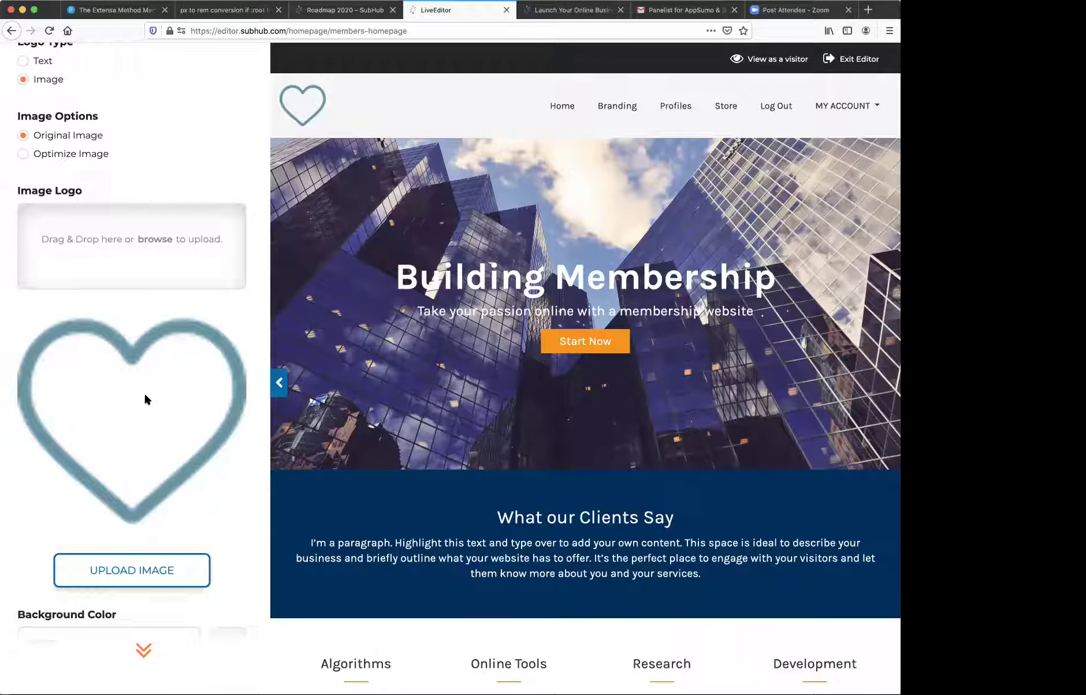
pyautogui.moveTo(494, 103)
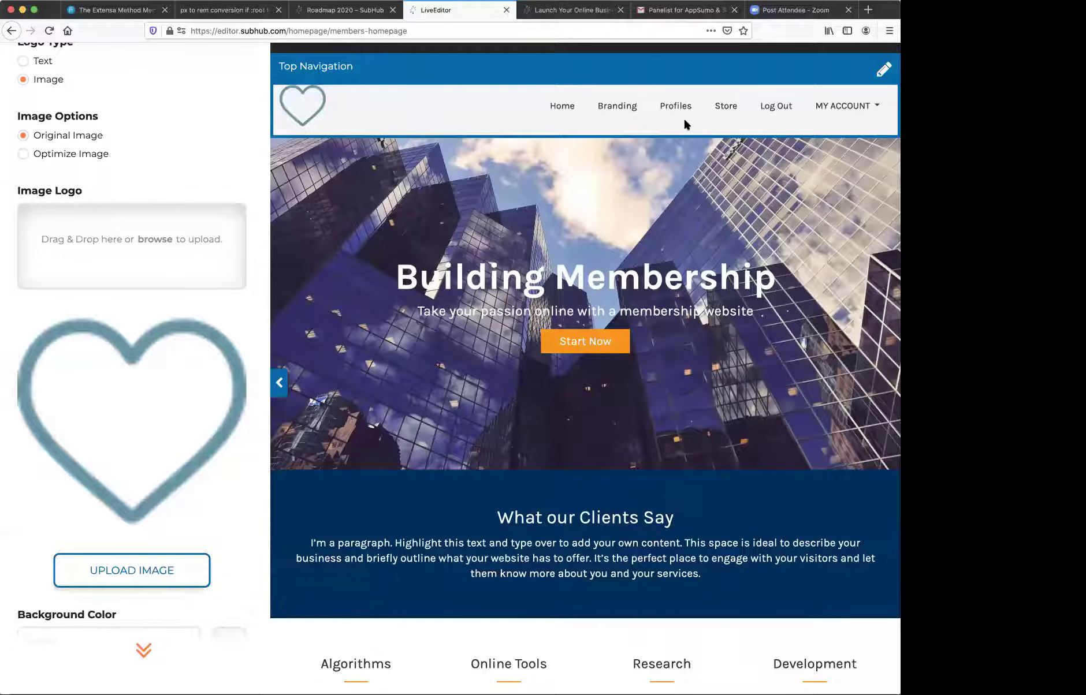
pyautogui.click(836, 109)
pyautogui.scroll(6, 148, 253)
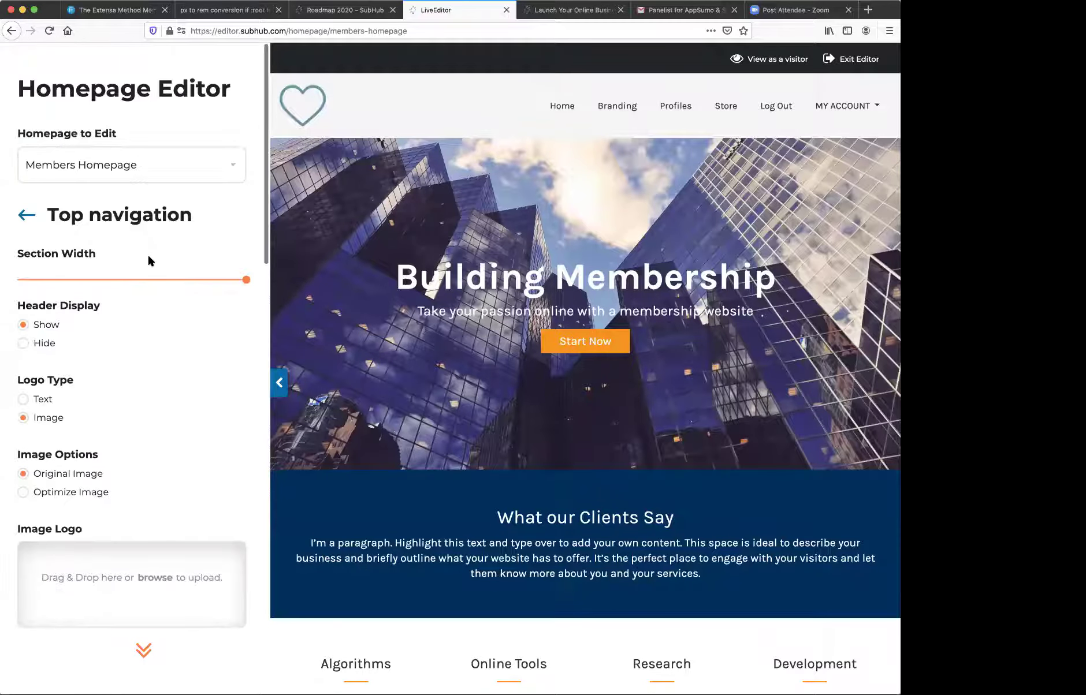
pyautogui.click(20, 216)
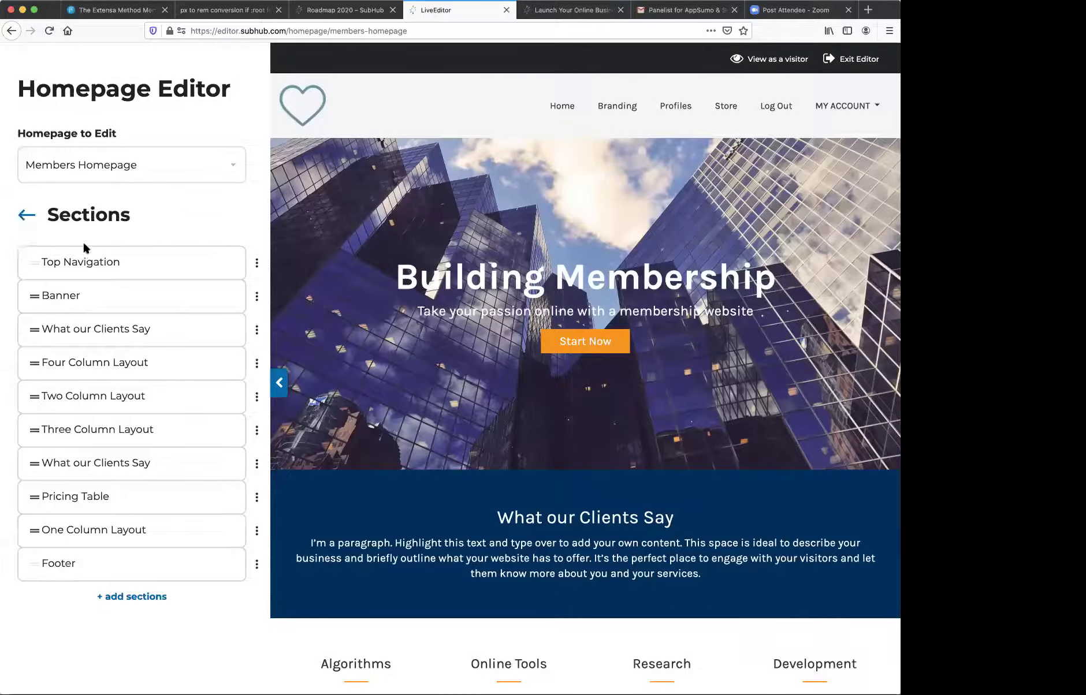
# - Switch back to the Public Homepage and list its sections
pyautogui.click(40, 168)
pyautogui.click(51, 193)
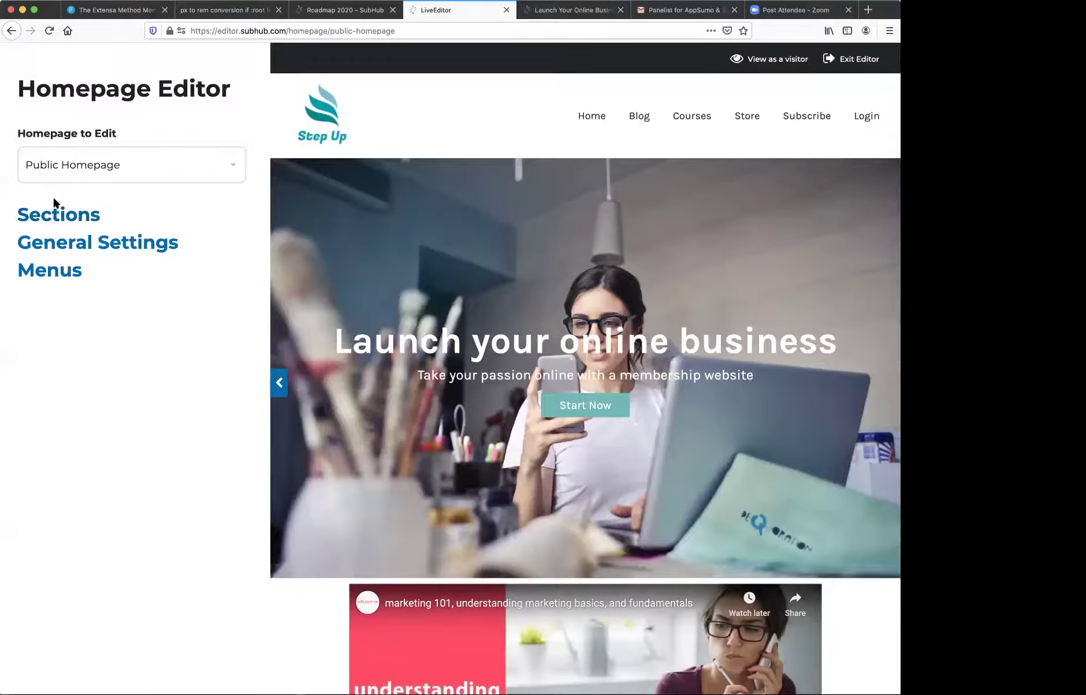
pyautogui.click(56, 218)
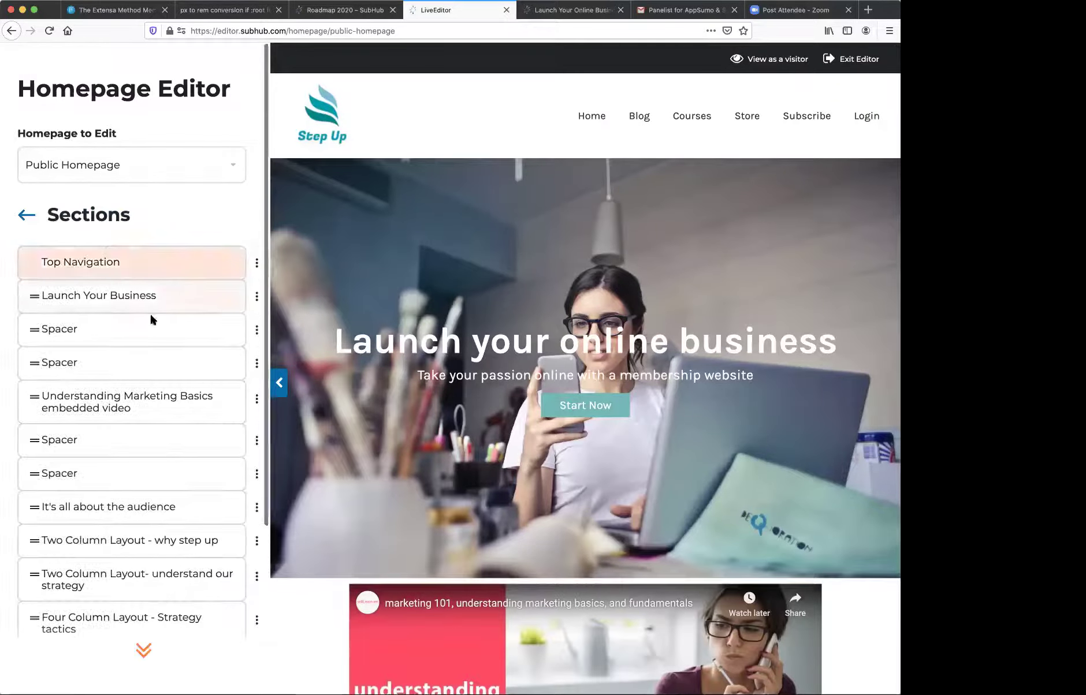
# - Browse the section list and view the Launch Your Business options menu without choosing anything
pyautogui.scroll(-10, 493, 441)
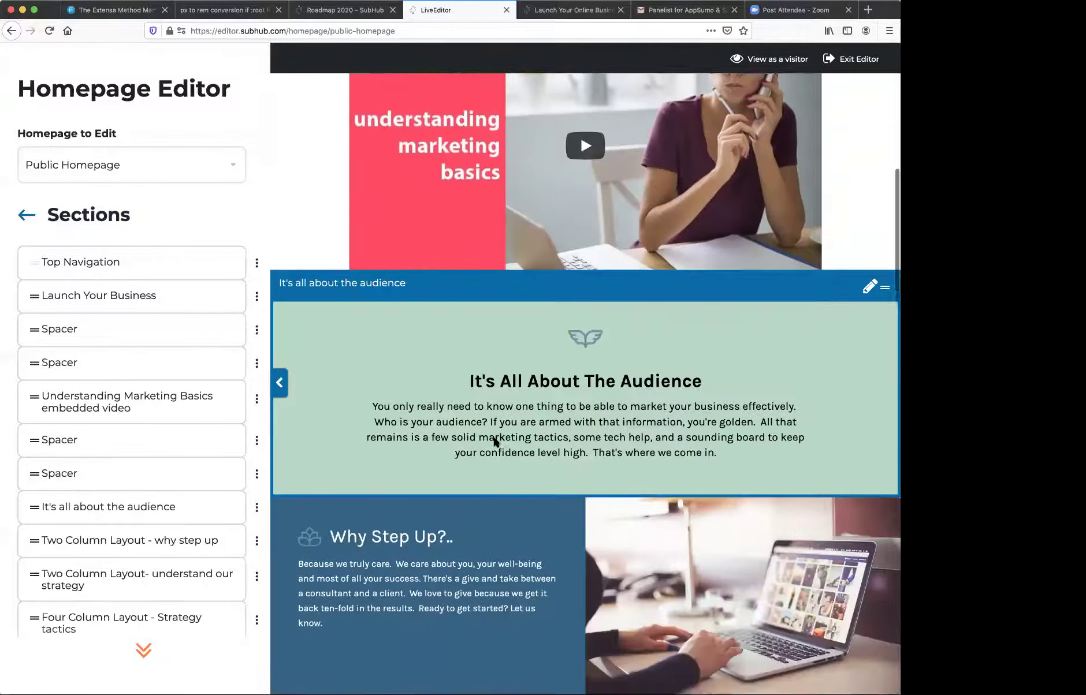
pyautogui.scroll(10, 494, 442)
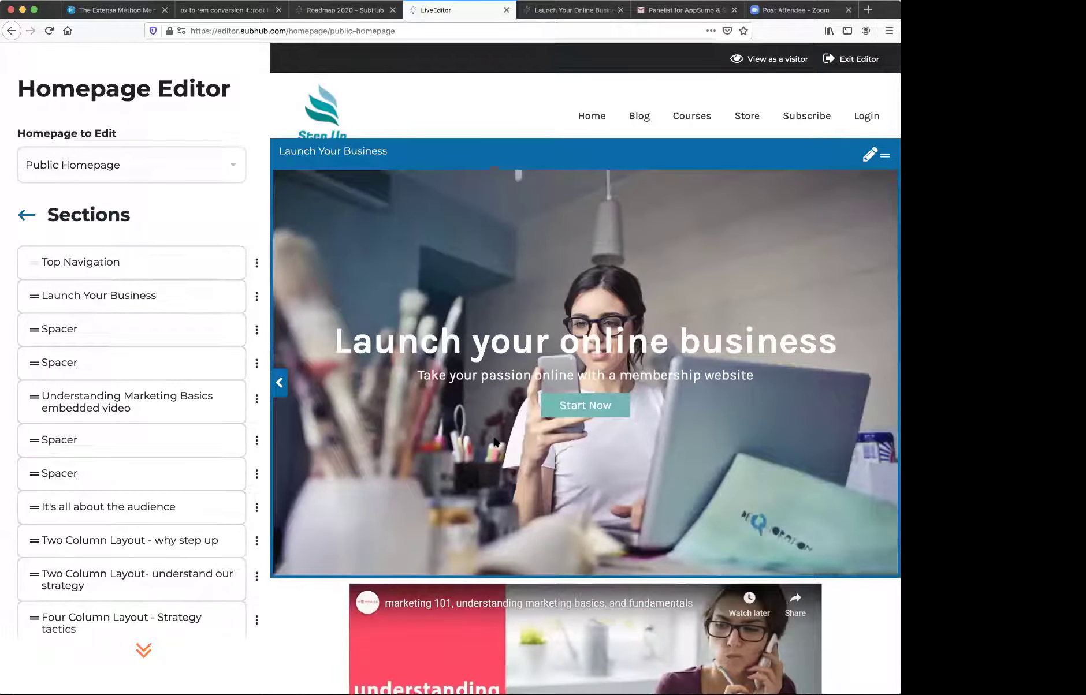
pyautogui.scroll(-9, 540, 441)
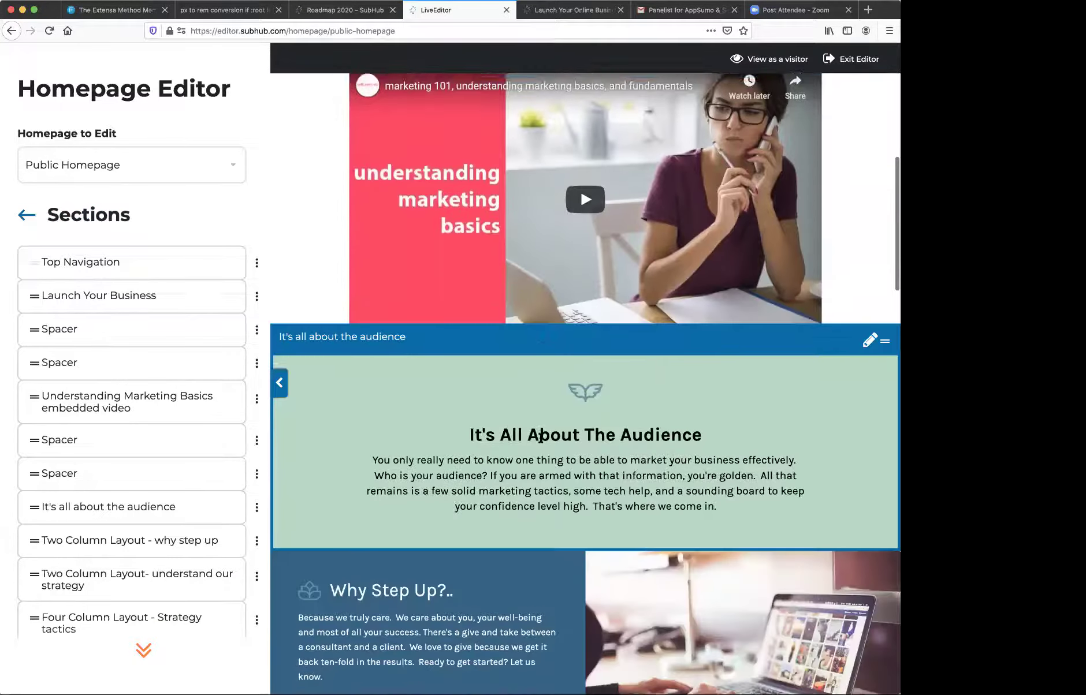
pyautogui.scroll(4, 540, 441)
pyautogui.scroll(5, 540, 442)
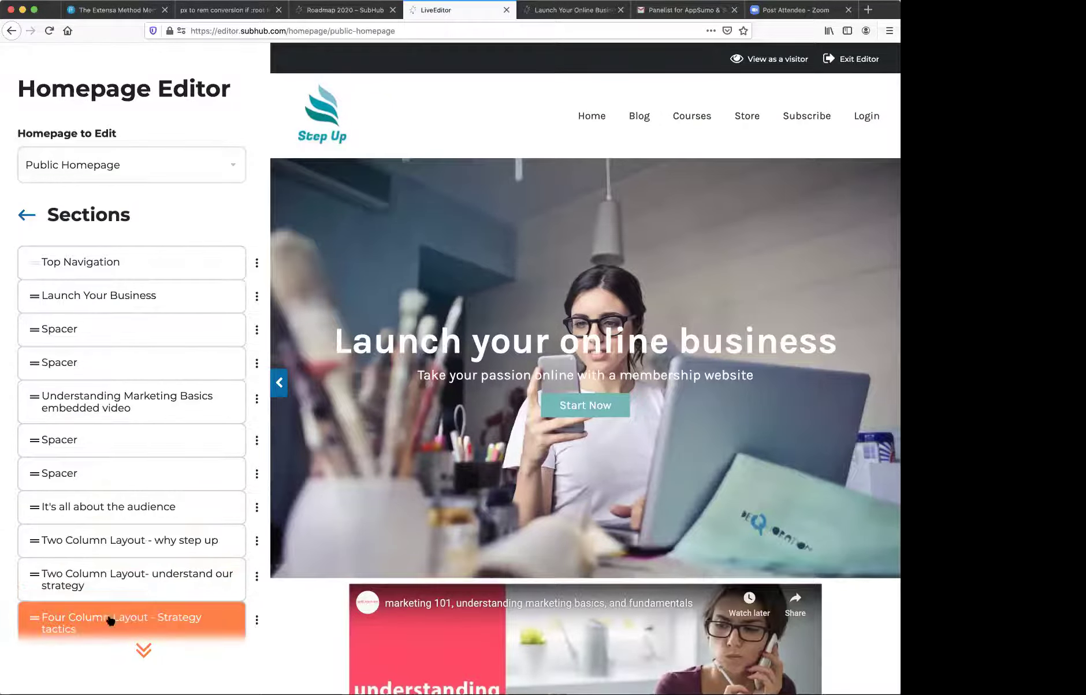
pyautogui.scroll(-5, 547, 439)
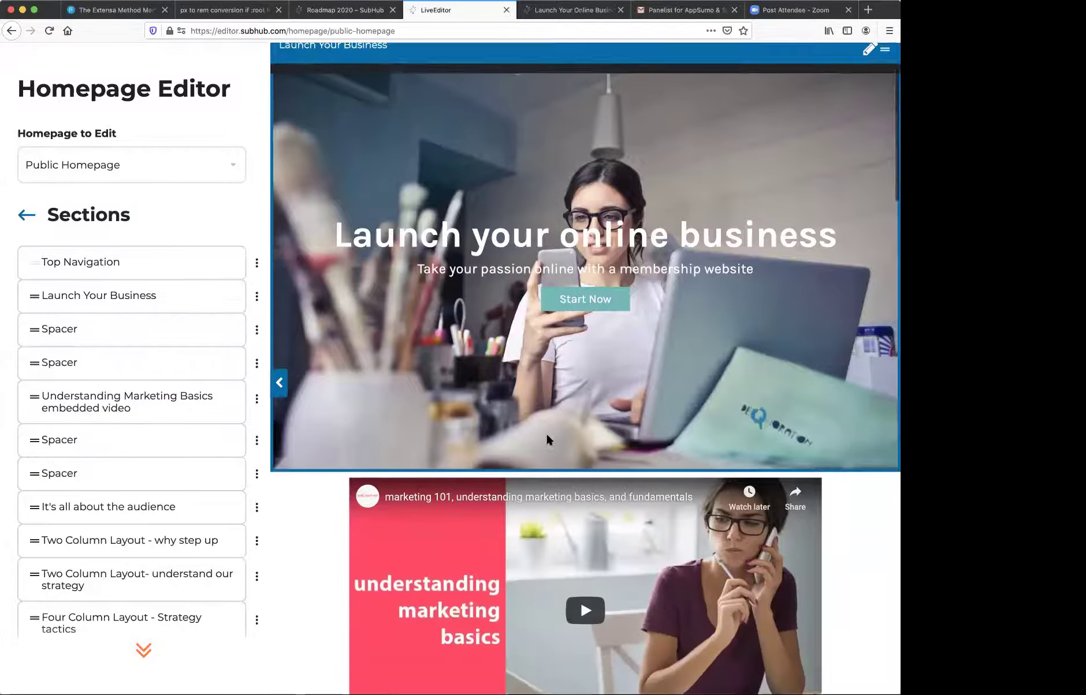
pyautogui.scroll(5, 545, 432)
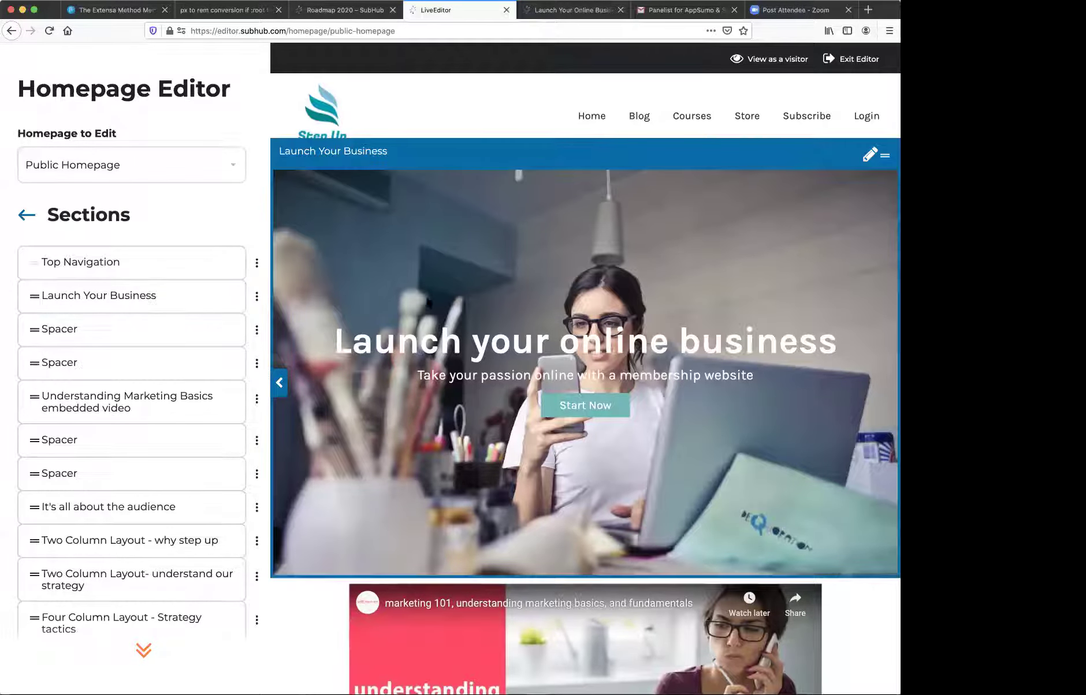
pyautogui.click(257, 297)
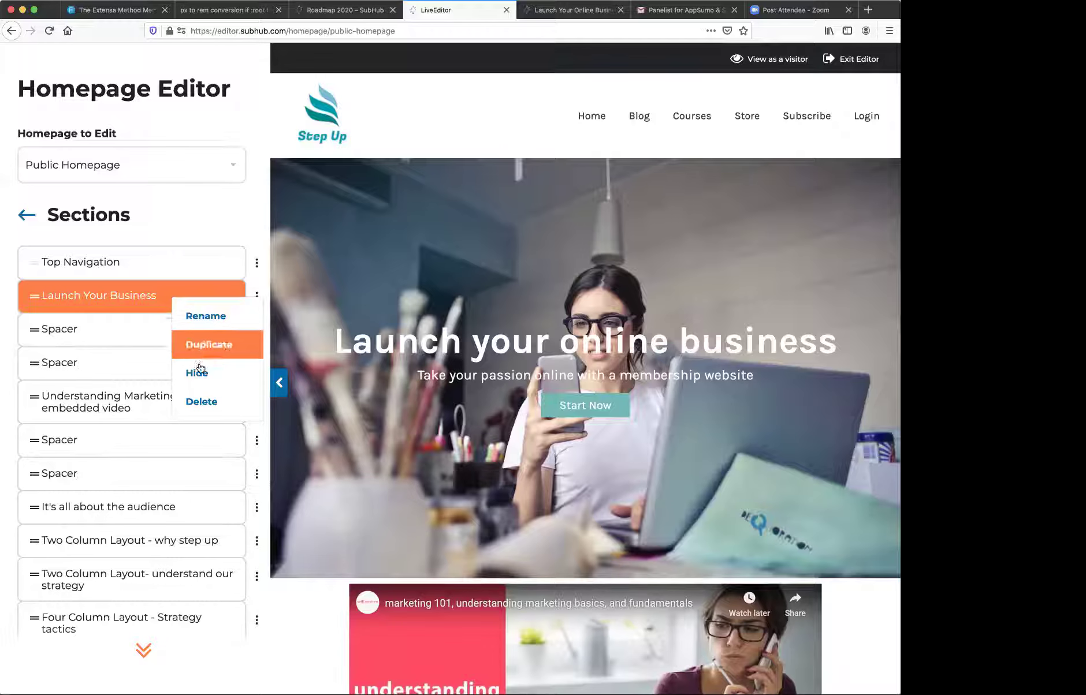
pyautogui.click(165, 297)
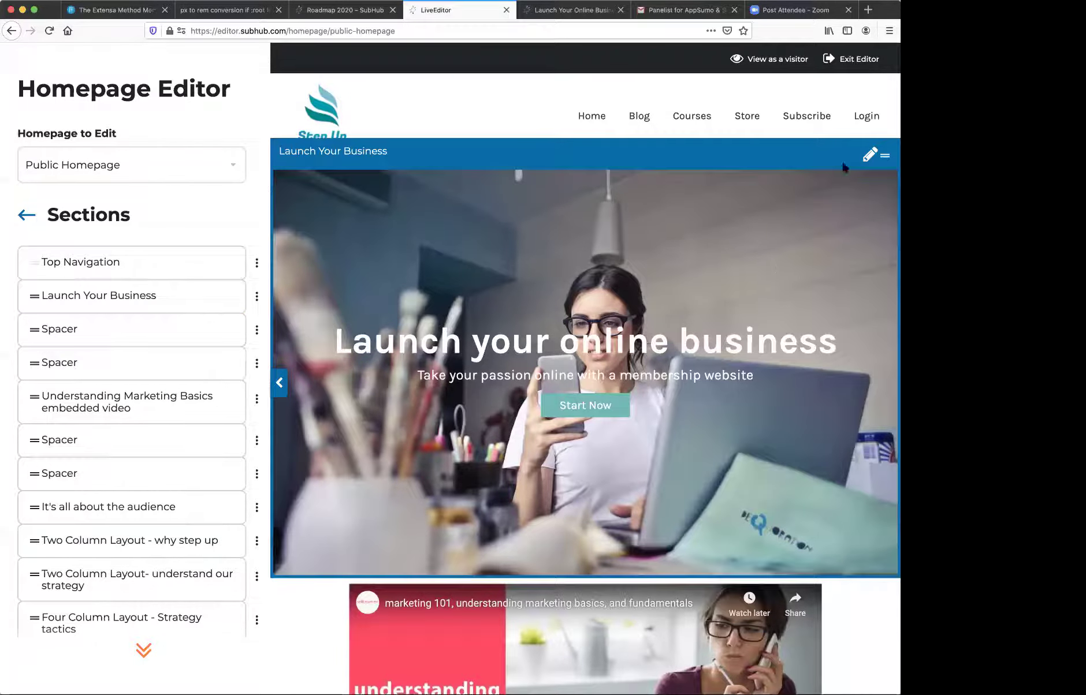
pyautogui.click(869, 156)
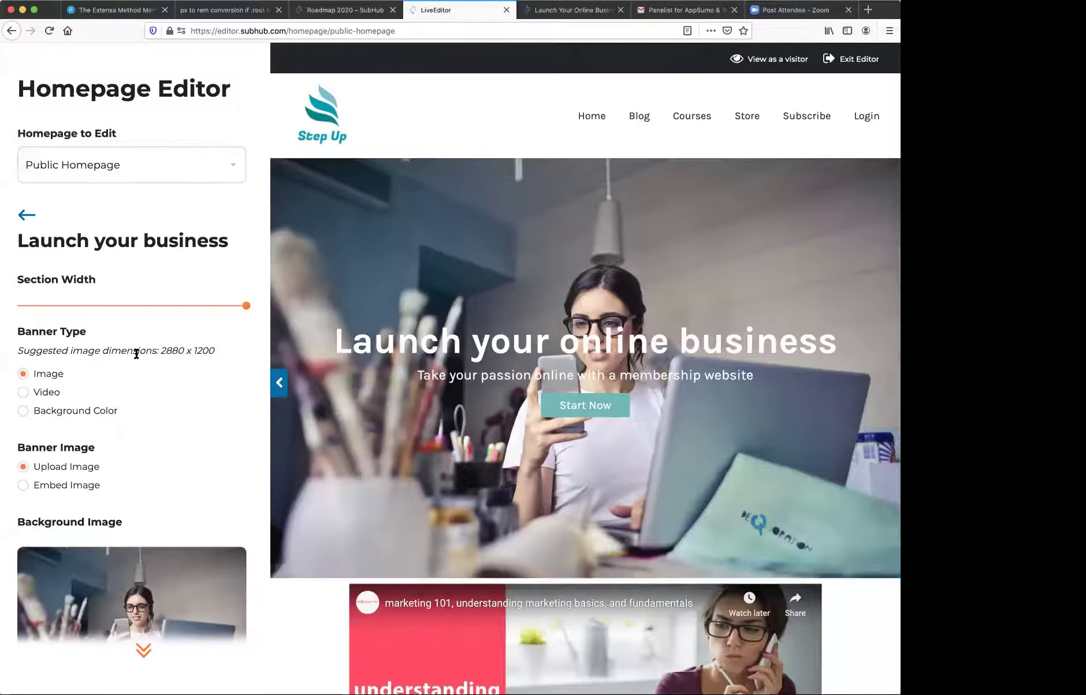
pyautogui.scroll(-15, 136, 353)
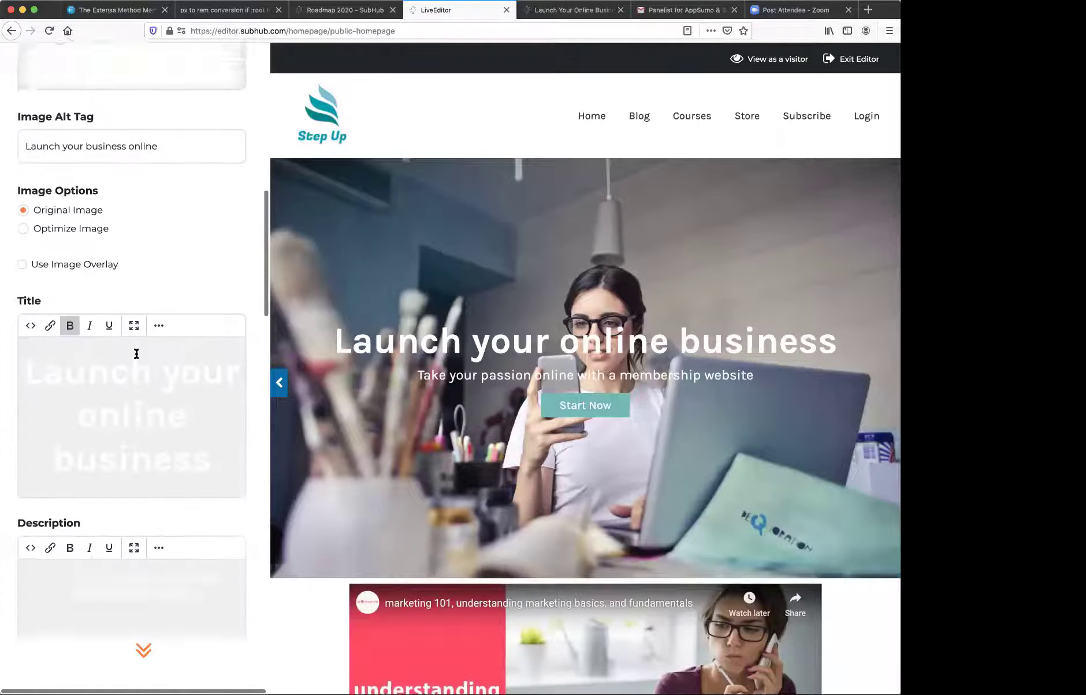
pyautogui.scroll(15, 136, 353)
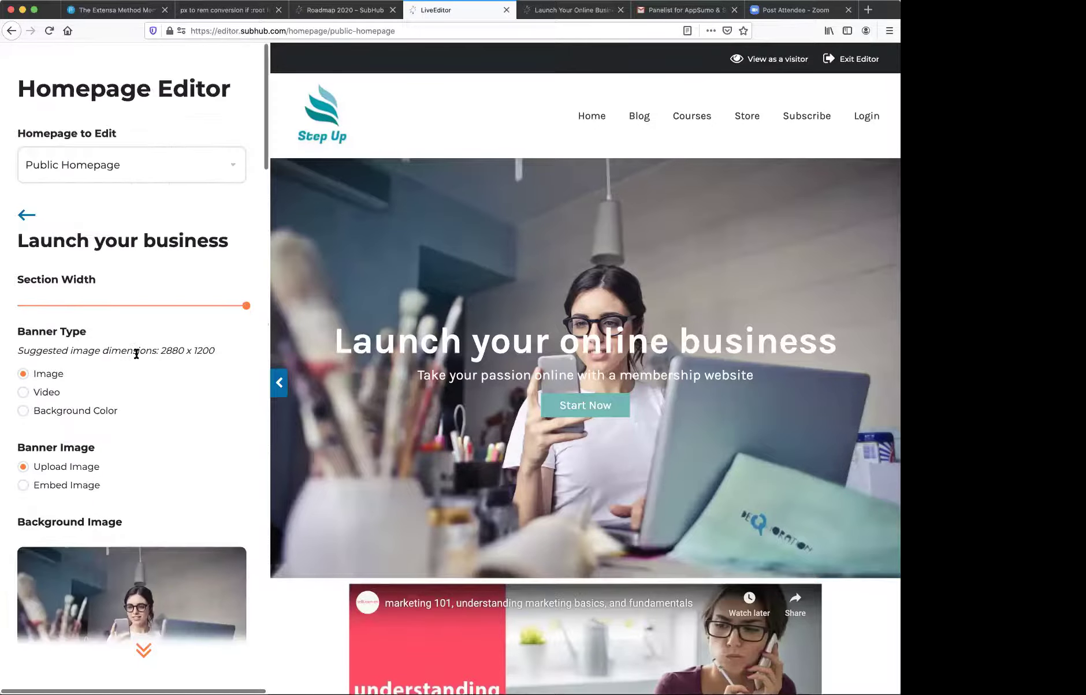
pyautogui.click(26, 216)
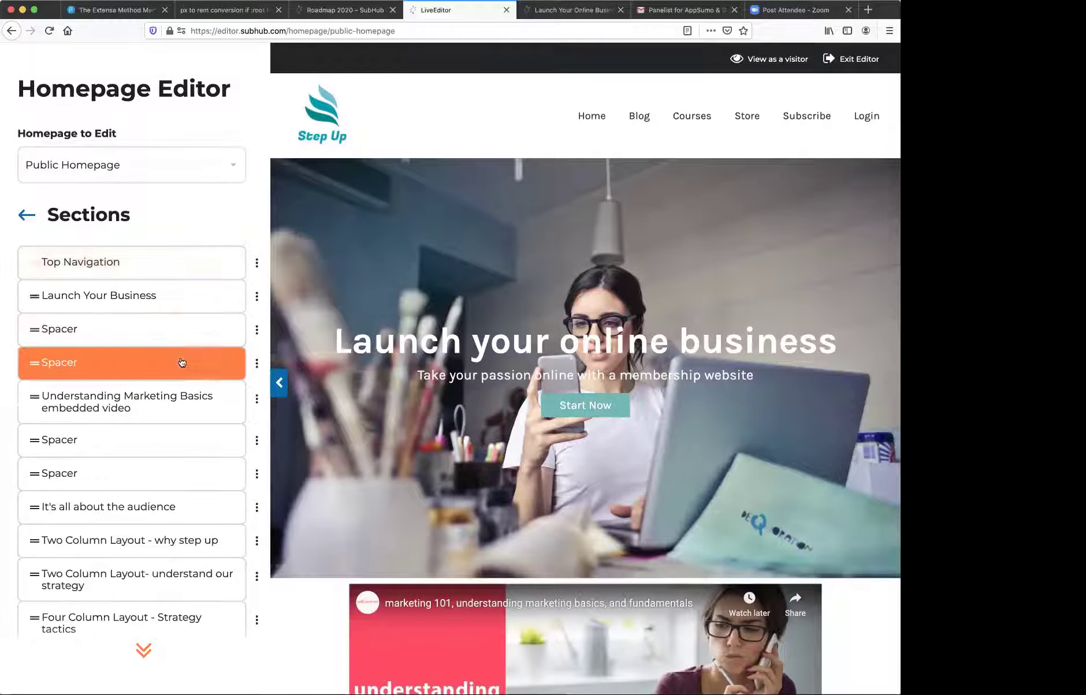
pyautogui.scroll(-5, 182, 361)
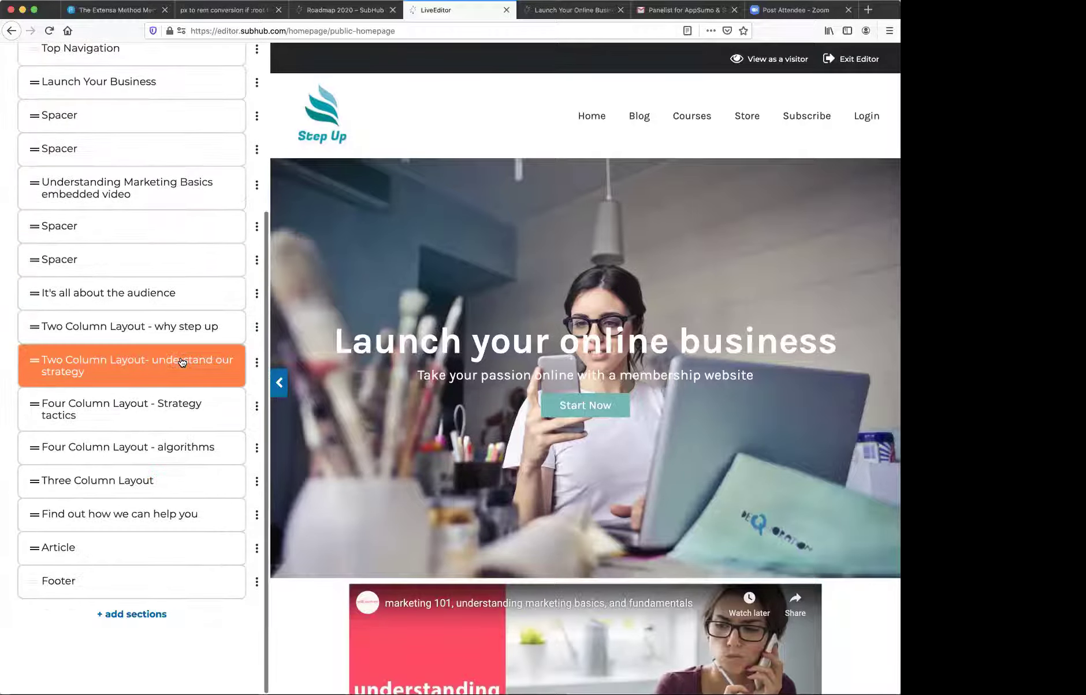
# - Add a new Banner section using the Building Membership layout
pyautogui.click(152, 616)
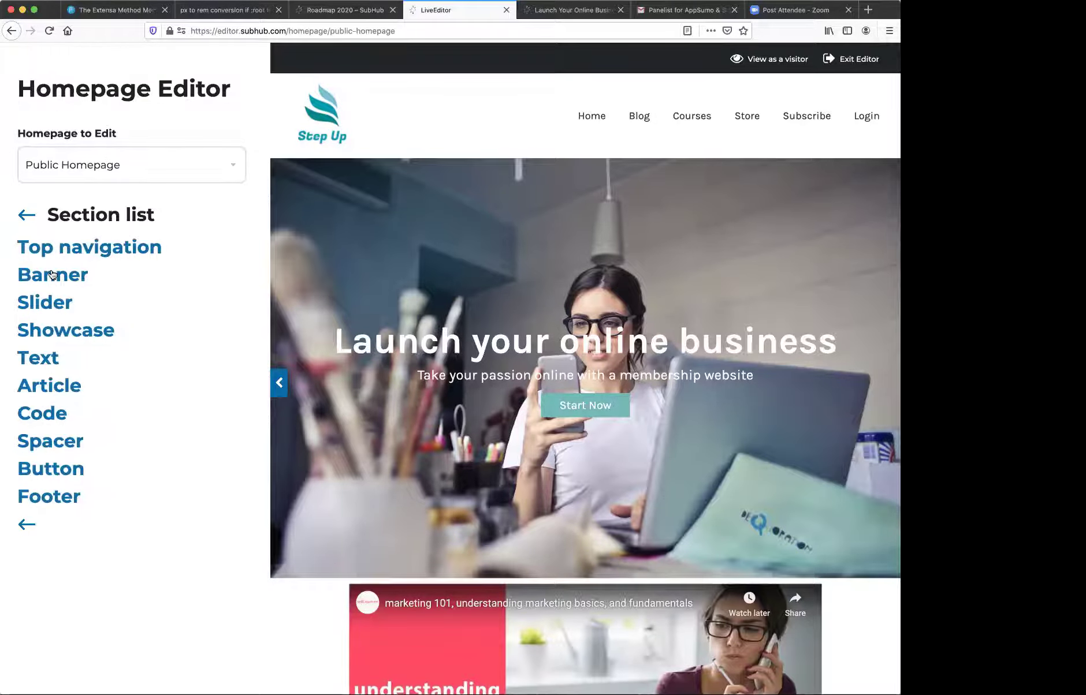
pyautogui.click(53, 275)
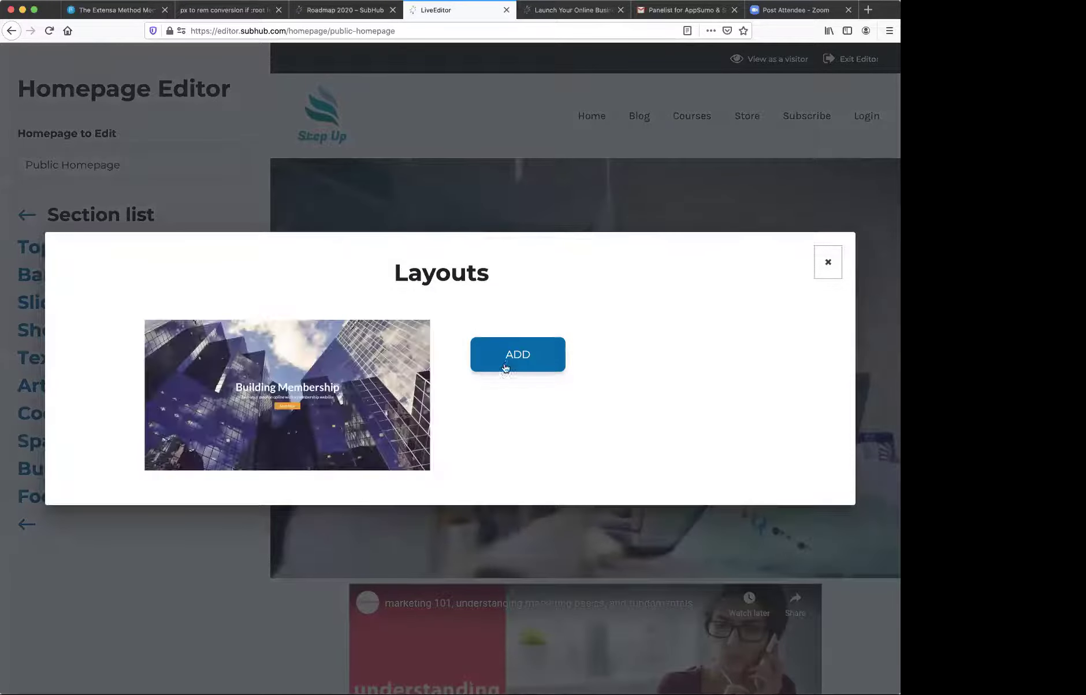
pyautogui.click(506, 356)
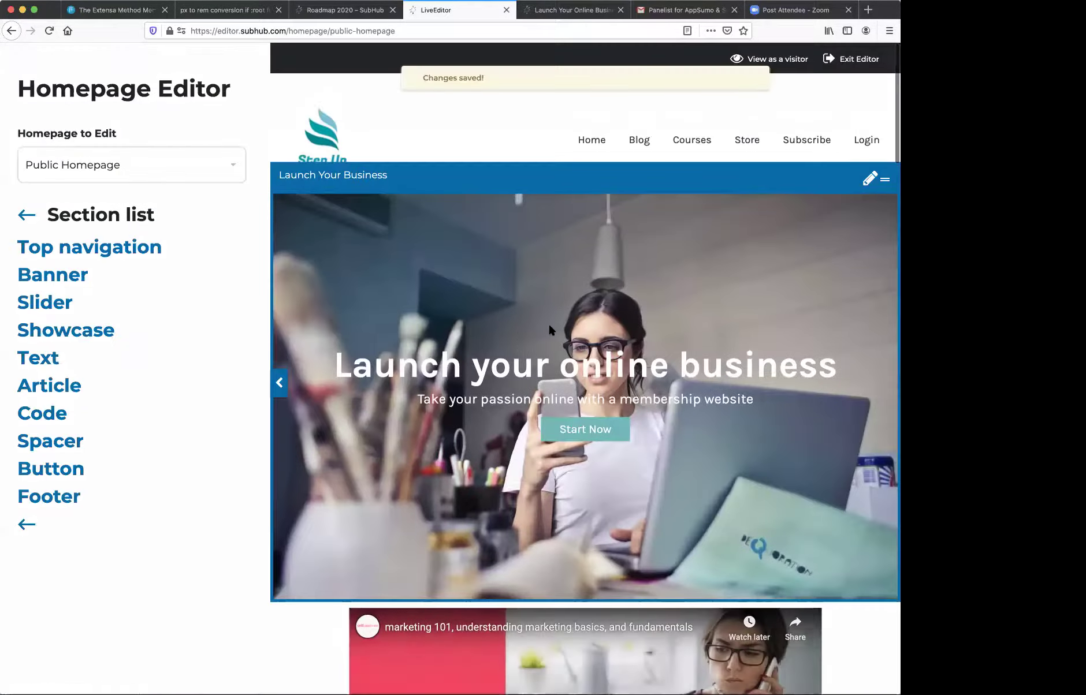
pyautogui.scroll(-10, 550, 326)
pyautogui.scroll(-20, 549, 324)
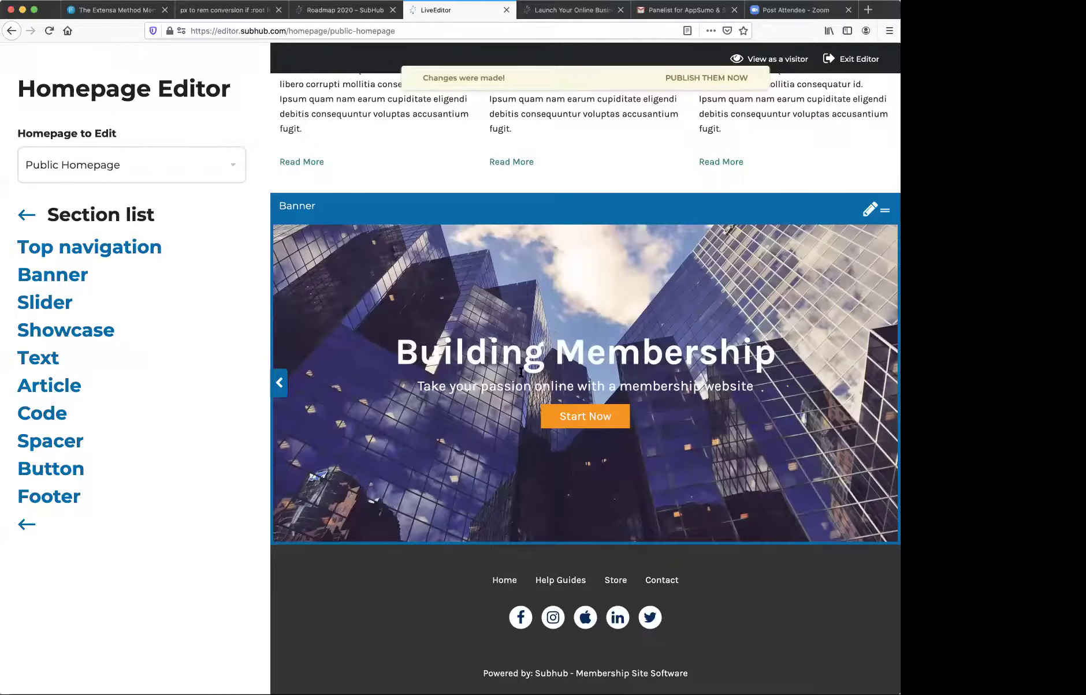
# - Move the Banner section up to sit directly under Launch Your Business
pyautogui.click(23, 216)
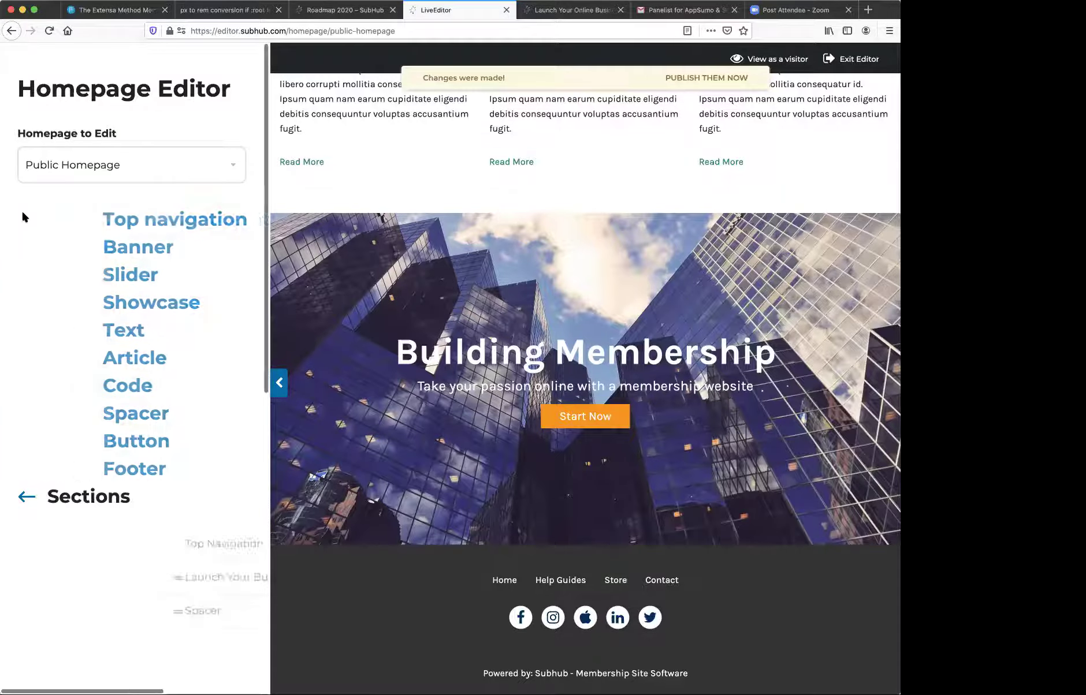
pyautogui.scroll(-5, 74, 339)
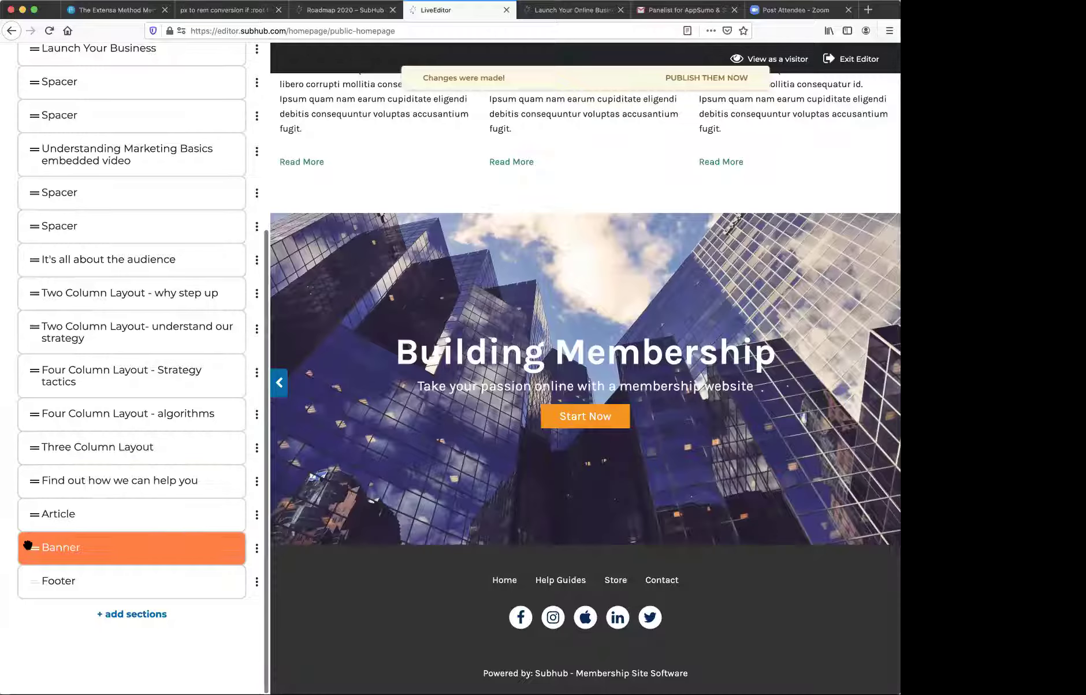
pyautogui.moveTo(28, 547); pyautogui.dragTo(31, 82)
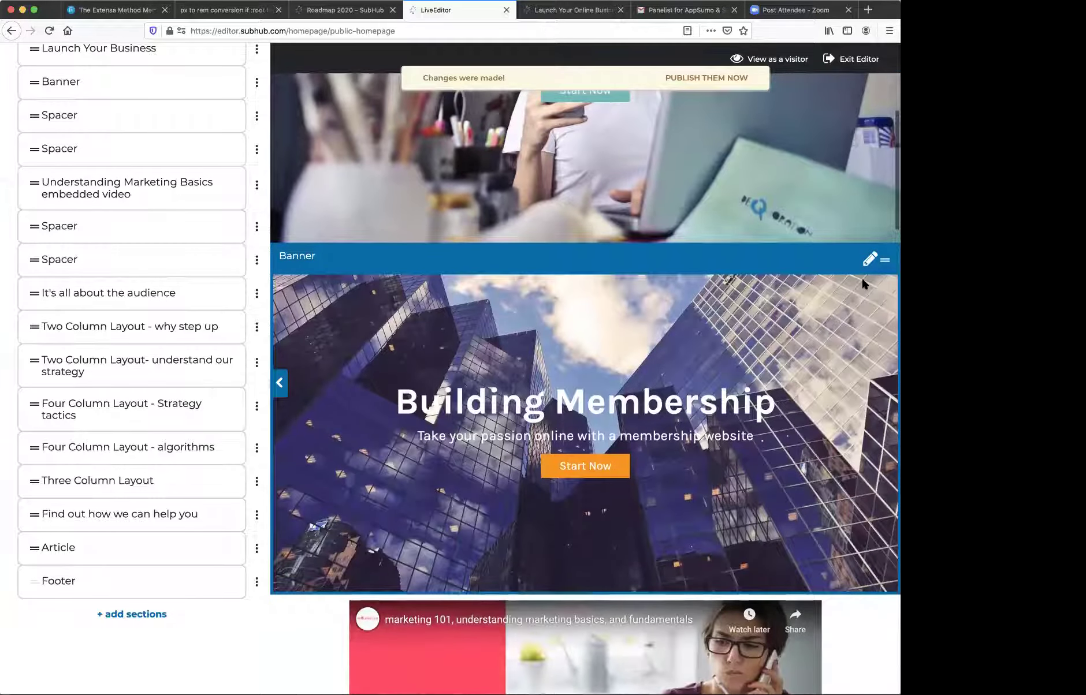
# - Review the new Banner's settings: image type, skyscraper background and Building Membership title
pyautogui.click(867, 263)
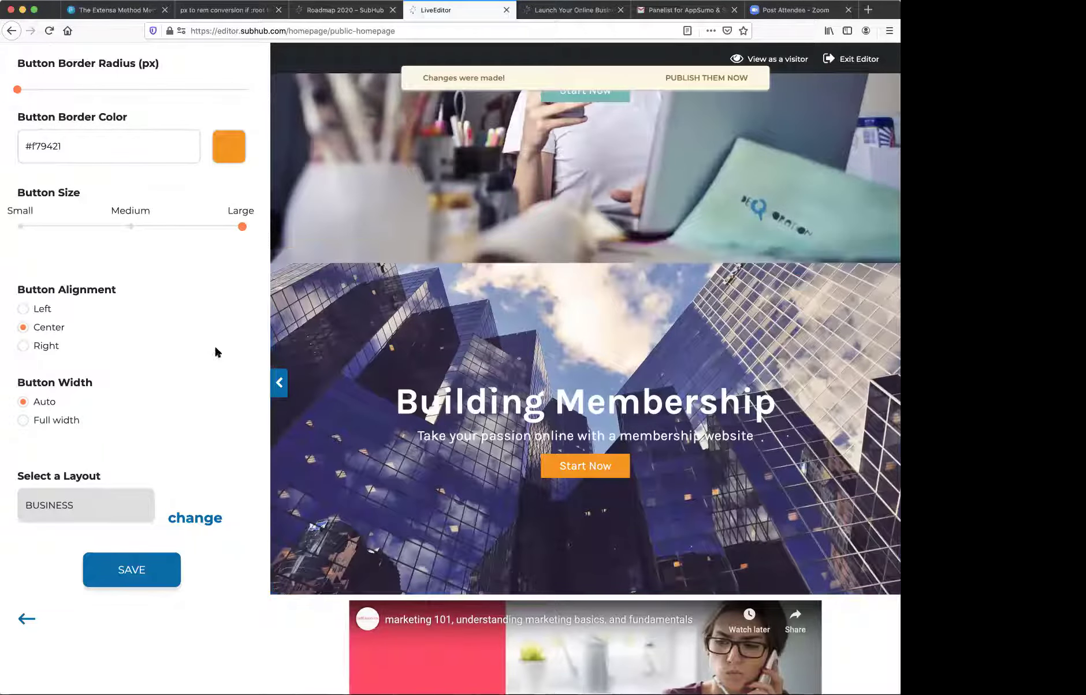
pyautogui.scroll(5, 556, 306)
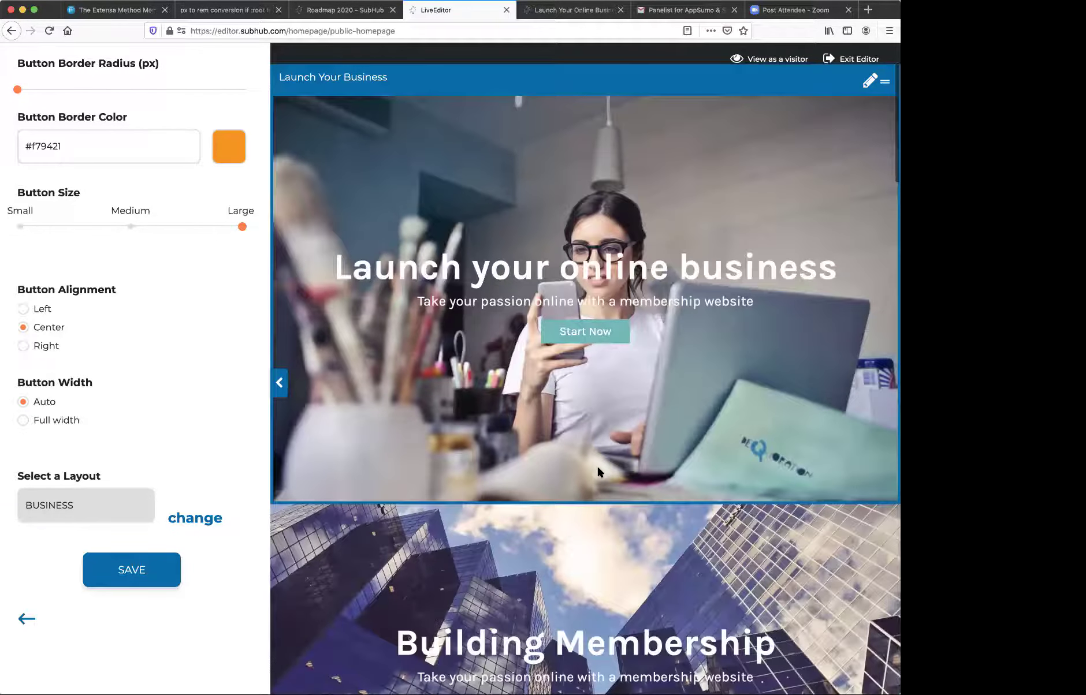
pyautogui.scroll(-4, 597, 465)
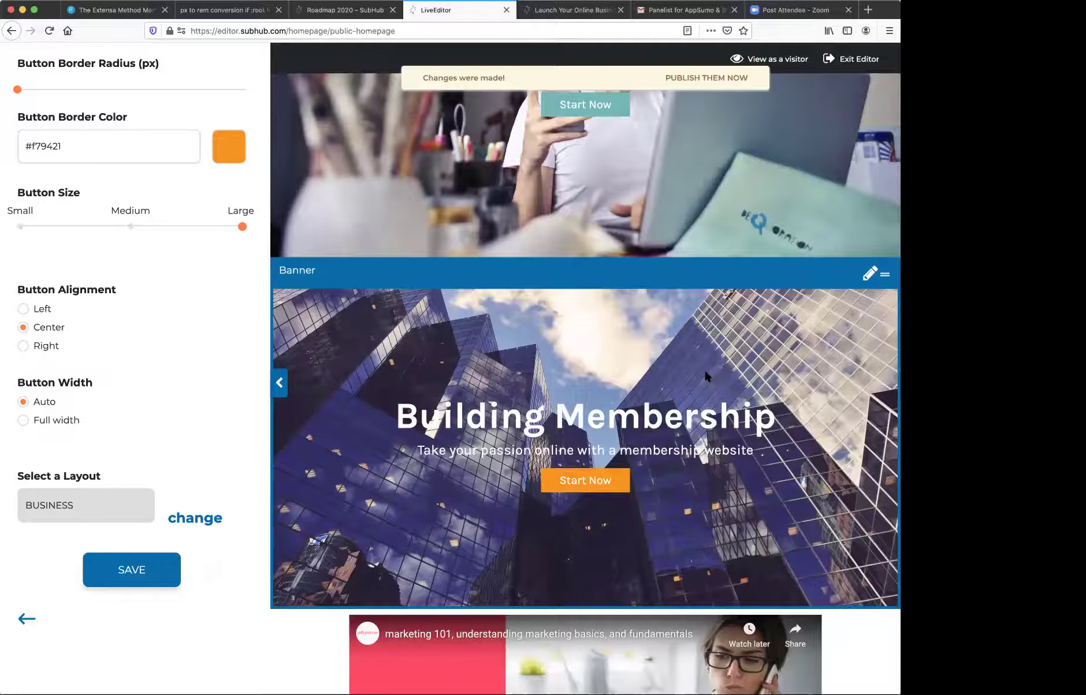
pyautogui.scroll(20, 155, 325)
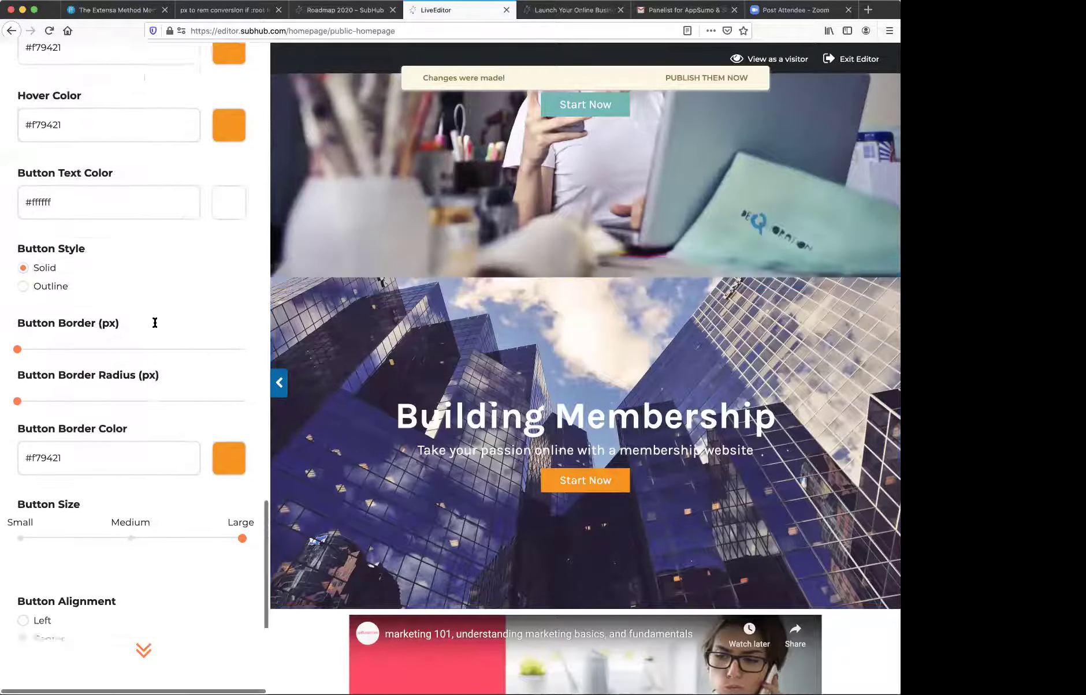
pyautogui.scroll(15, 154, 322)
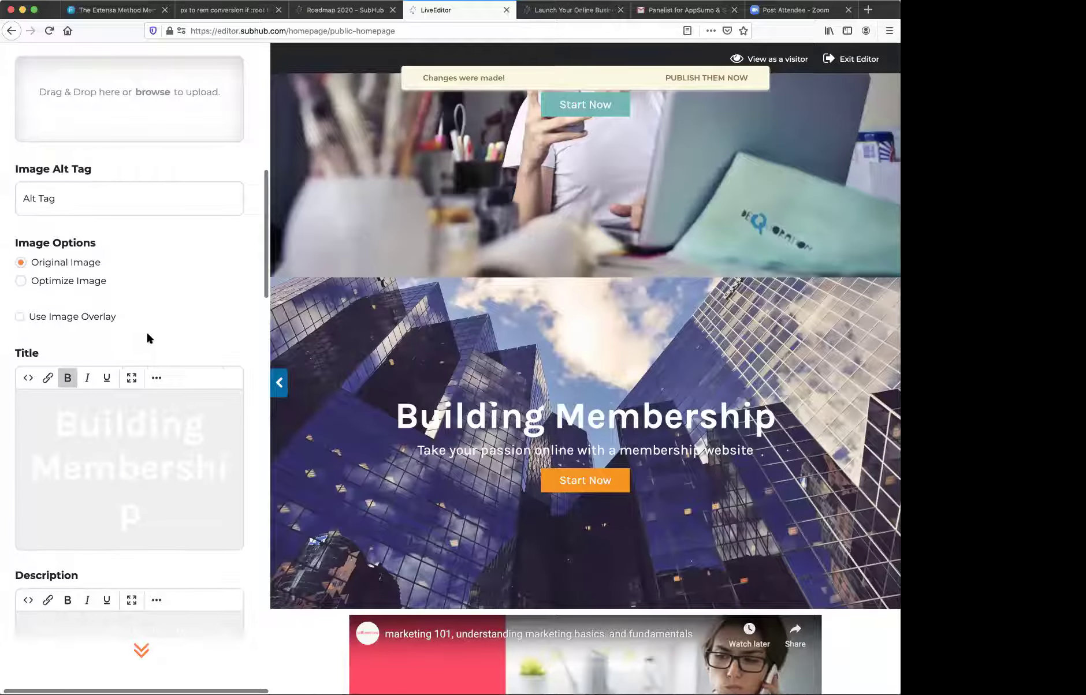
pyautogui.scroll(6, 146, 335)
pyautogui.scroll(-3, 147, 334)
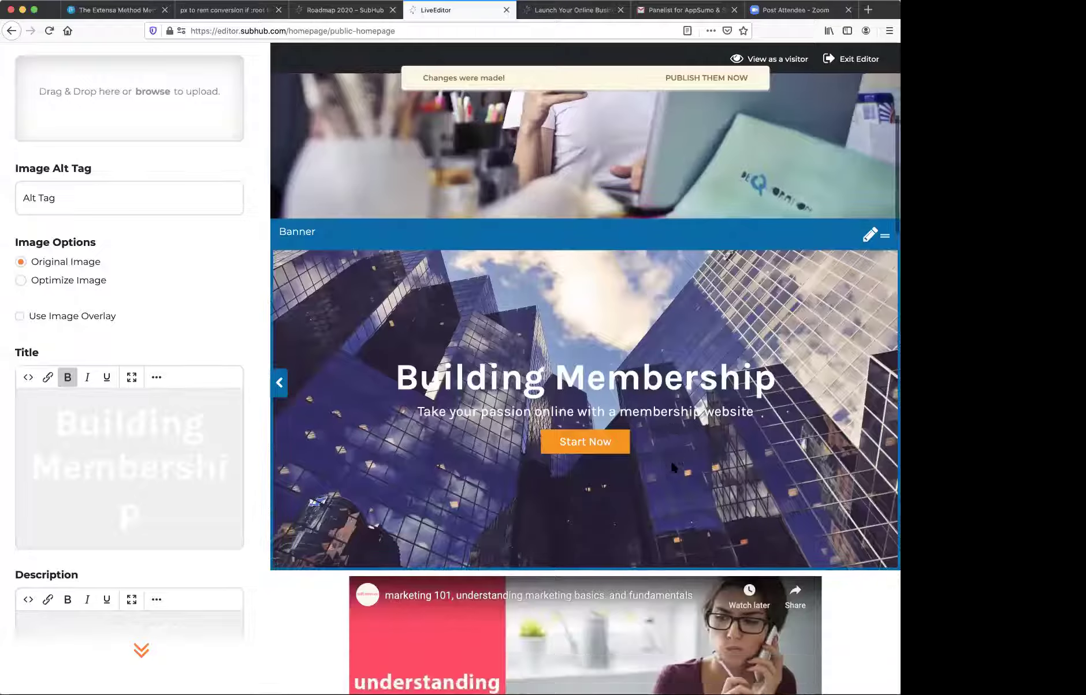
pyautogui.scroll(-5, 672, 466)
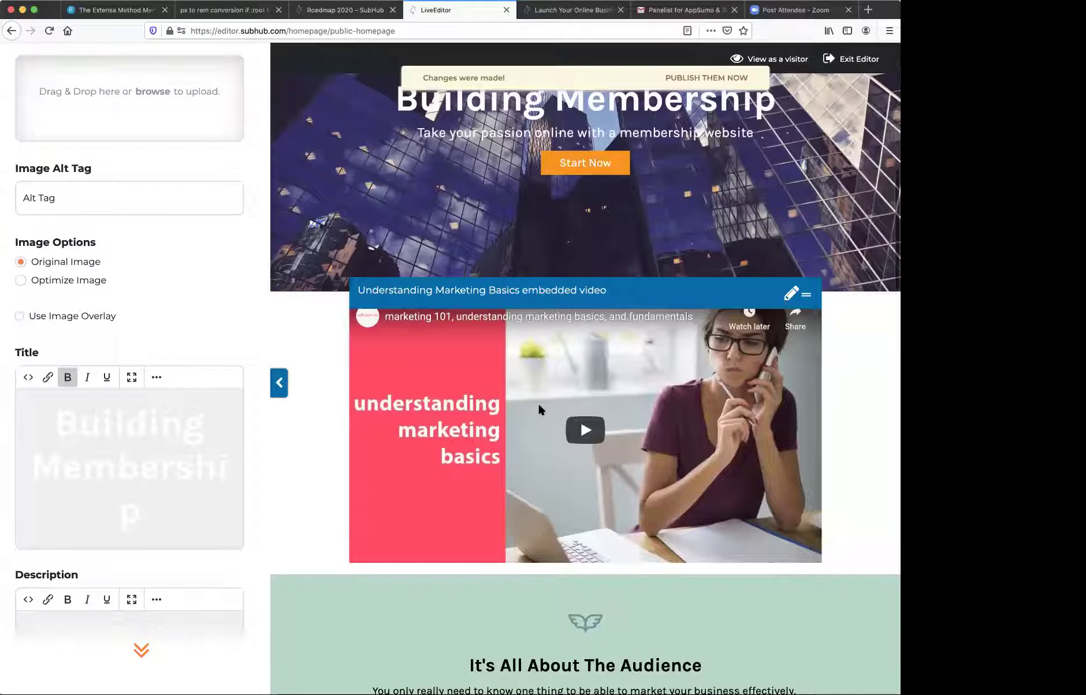
pyautogui.scroll(5, 703, 262)
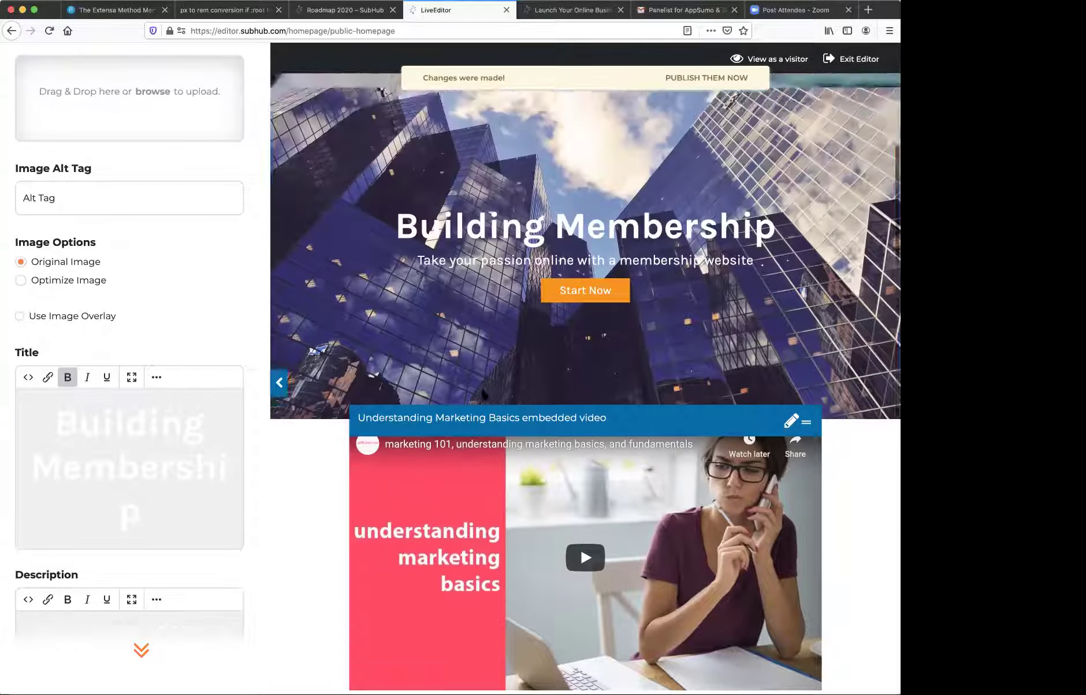
pyautogui.scroll(5, 176, 286)
pyautogui.scroll(6, 176, 287)
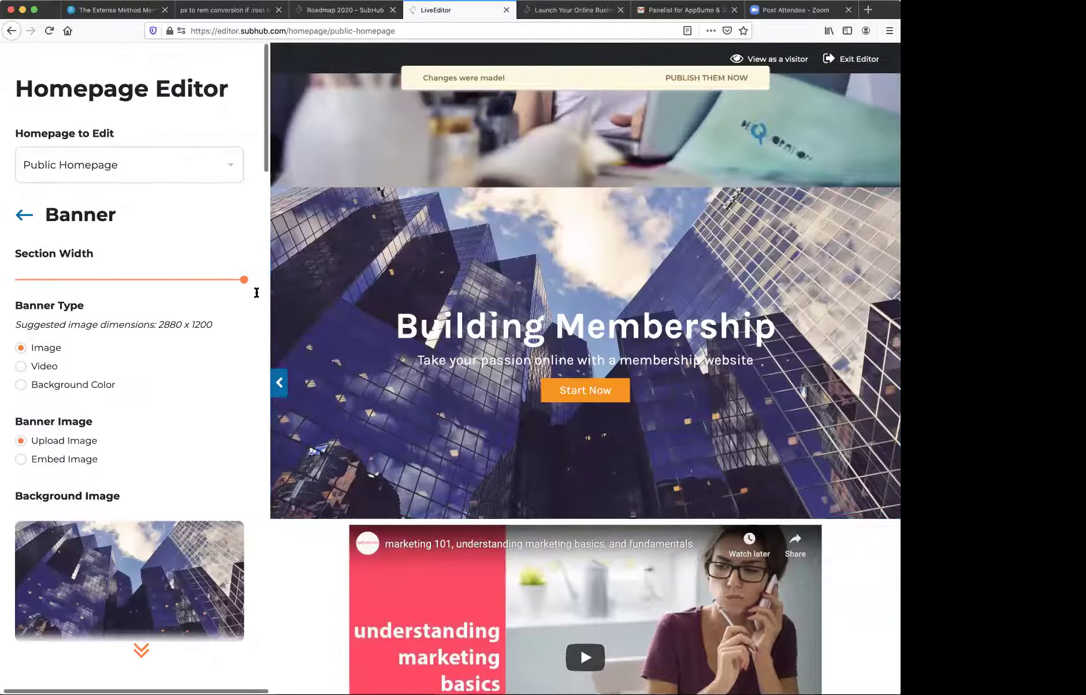
pyautogui.click(23, 363)
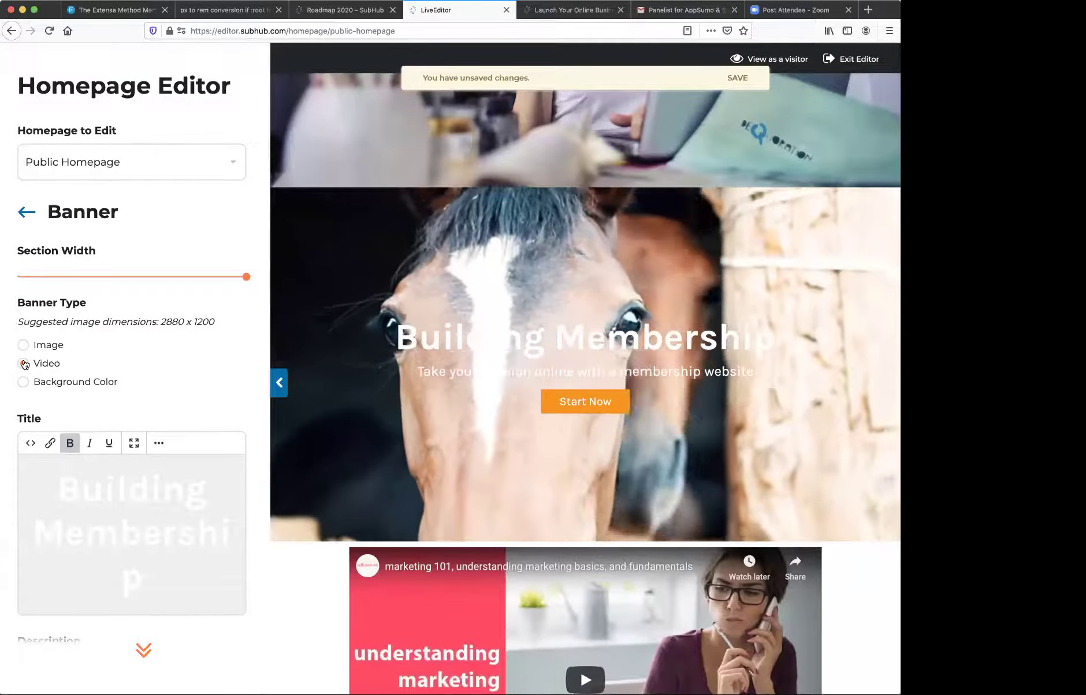
pyautogui.scroll(-10, 176, 361)
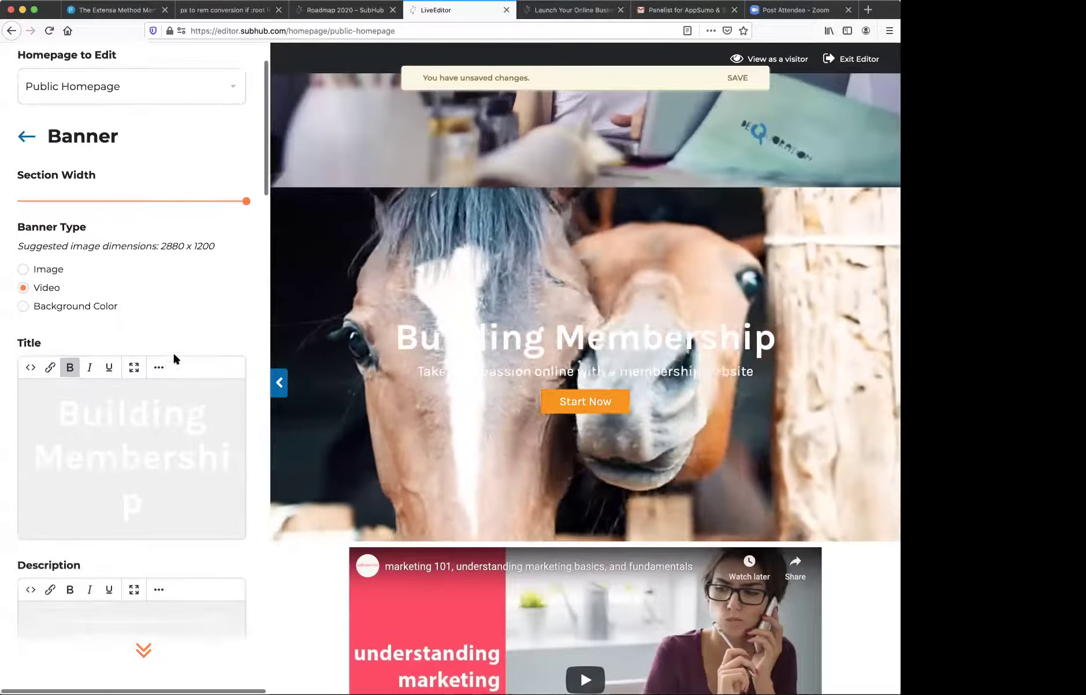
pyautogui.scroll(-5, 173, 354)
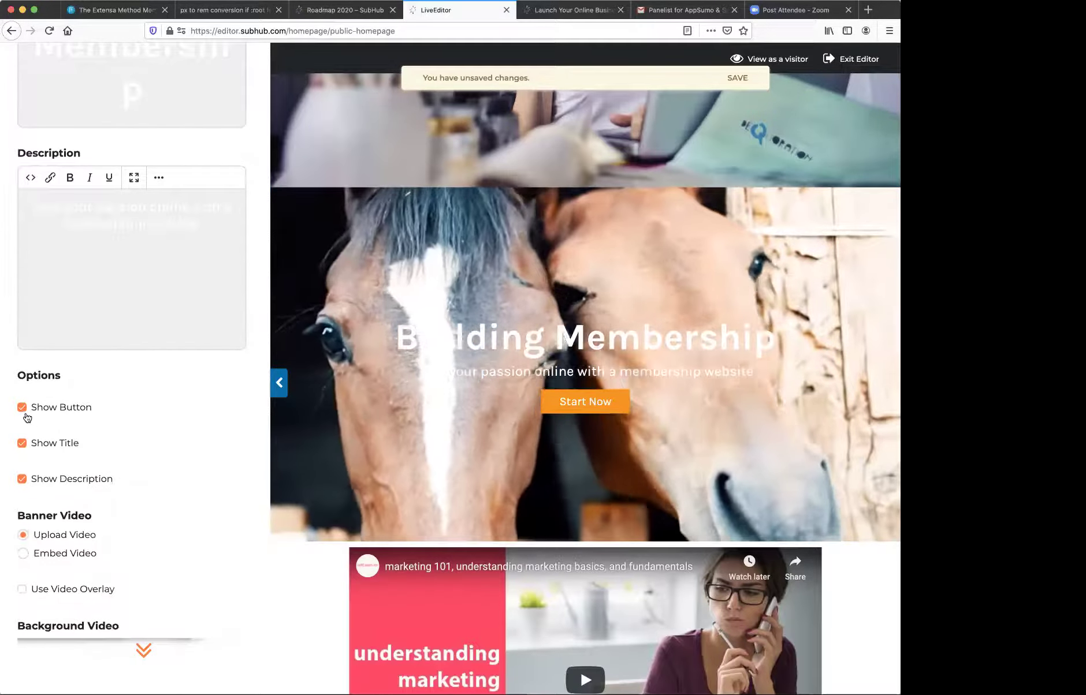
pyautogui.click(22, 408)
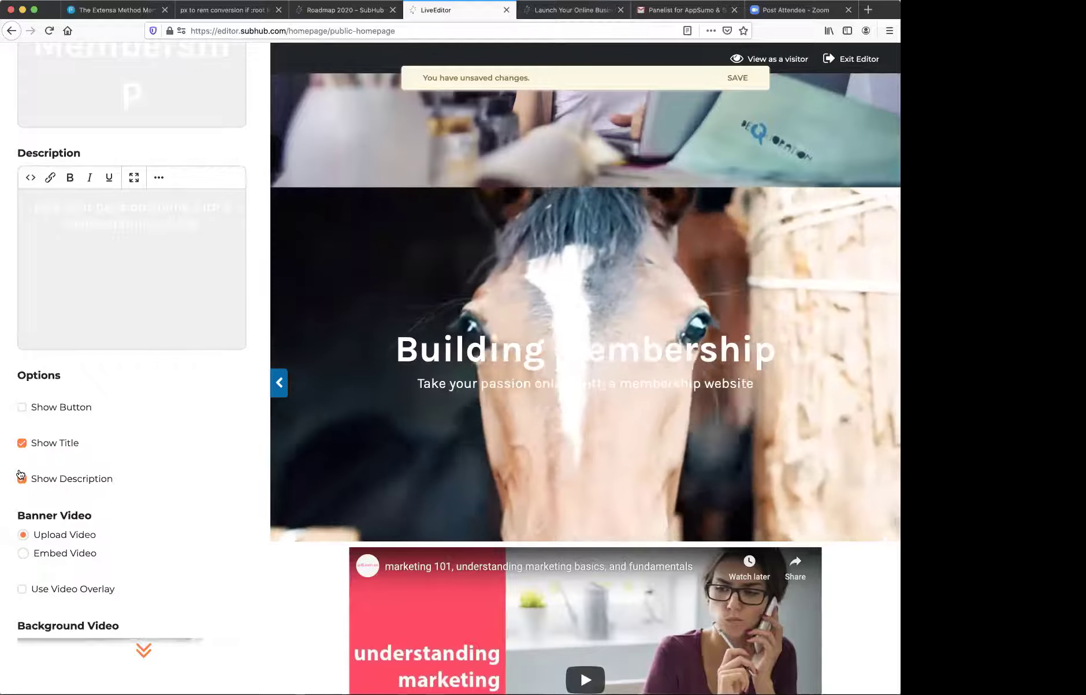
pyautogui.click(22, 478)
pyautogui.click(21, 407)
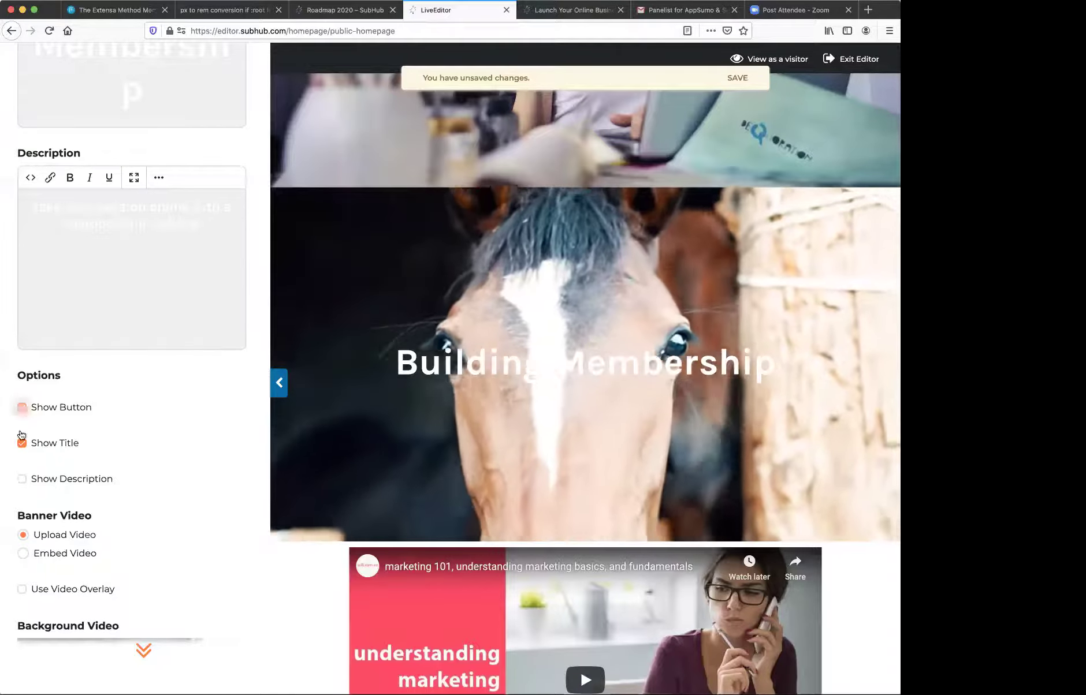
pyautogui.click(129, 464)
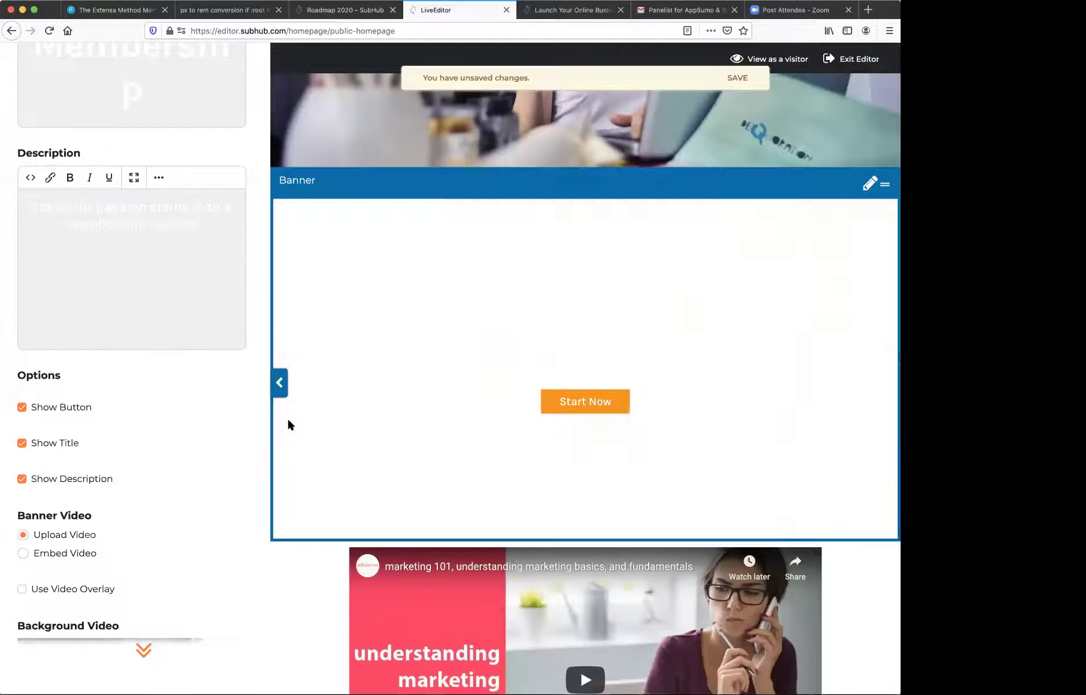
pyautogui.scroll(-4, 151, 426)
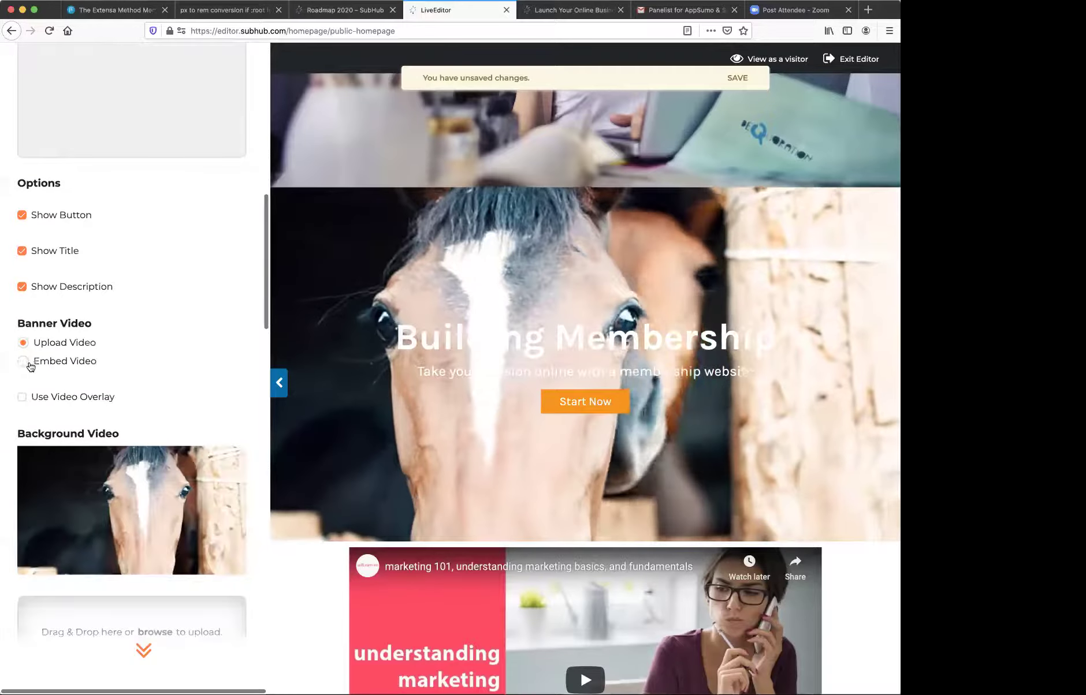
# - Switch the banner to Embed Video and paste in the marketing 101 YouTube embed code
pyautogui.click(22, 361)
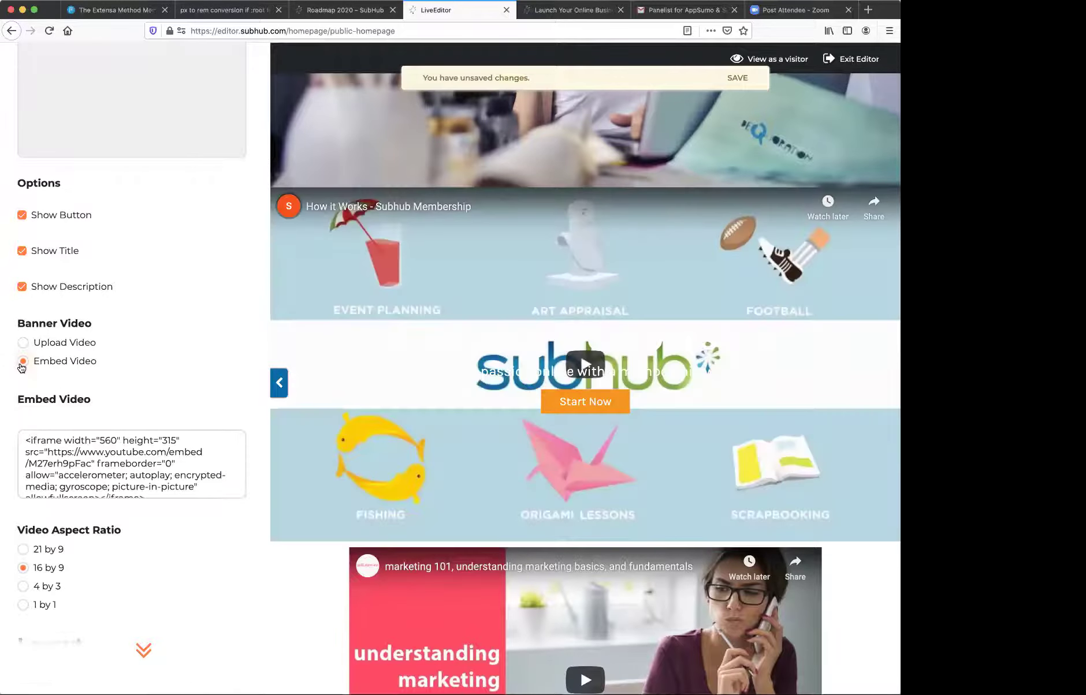
pyautogui.scroll(-2, 261, 462)
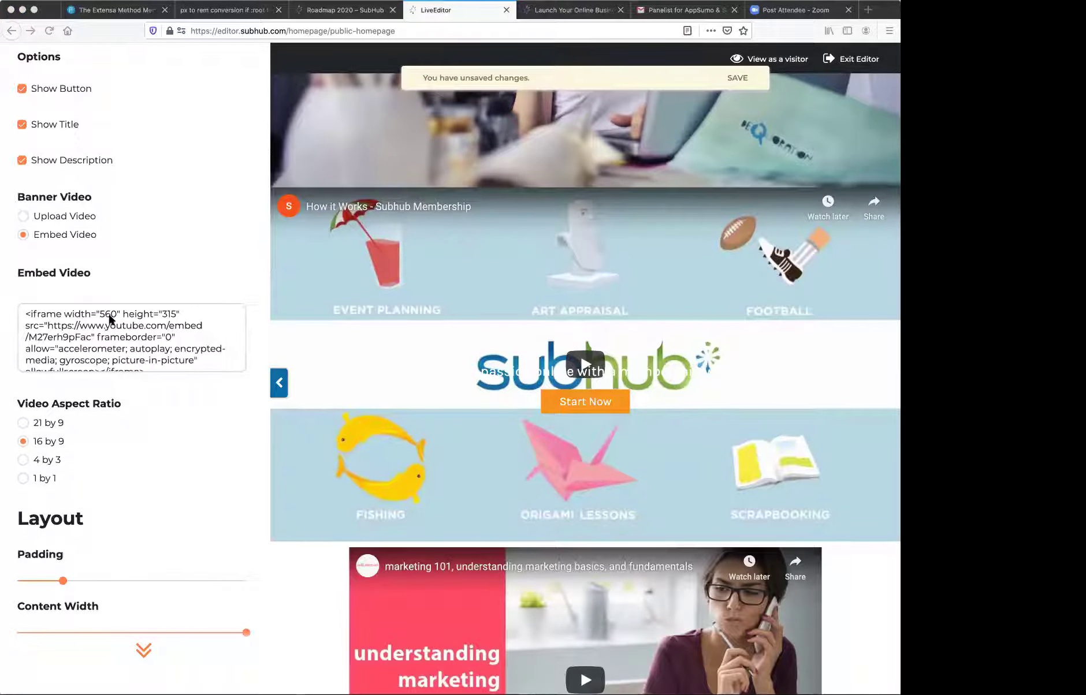
pyautogui.moveTo(23, 314); pyautogui.dragTo(196, 393)
pyautogui.write('<iframe width="560" height="315" src="https://www.youtube.com/embed/A2t-yhFaUC0" frameborder="0" allow="accelerometer; autoplay; encrypted-media; gyroscope; picture-in-picture" allowfullscreen></iframe>')
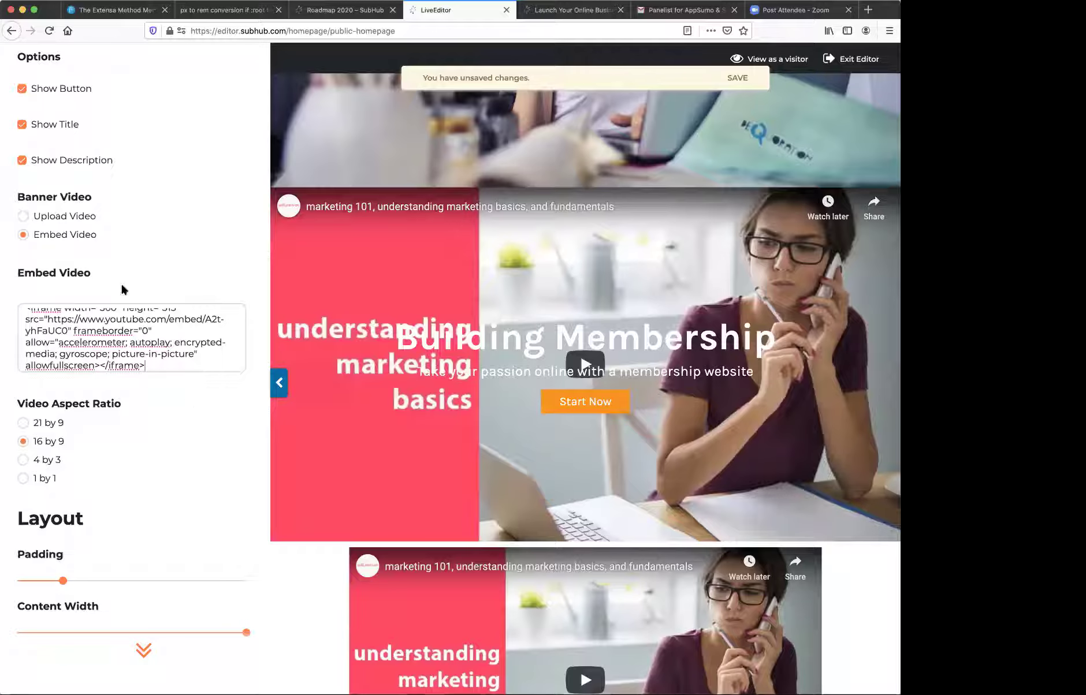
# - Hide the banner's title and description
pyautogui.scroll(3, 30, 247)
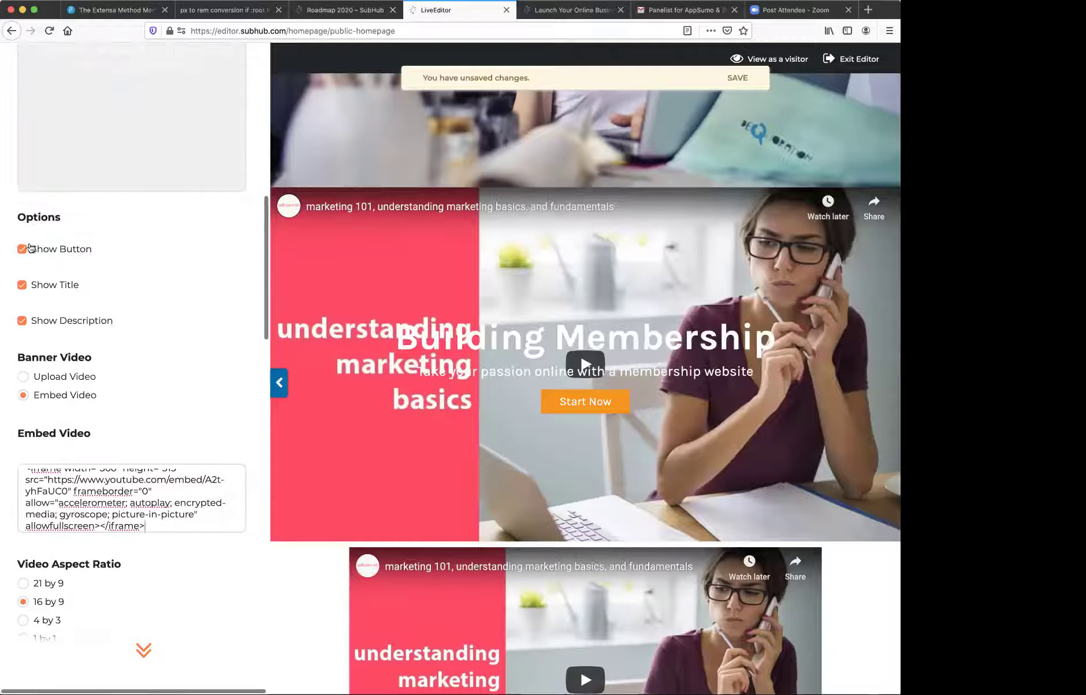
pyautogui.click(22, 285)
pyautogui.click(21, 320)
# - Widen the banner section back to full width
pyautogui.scroll(10, 126, 269)
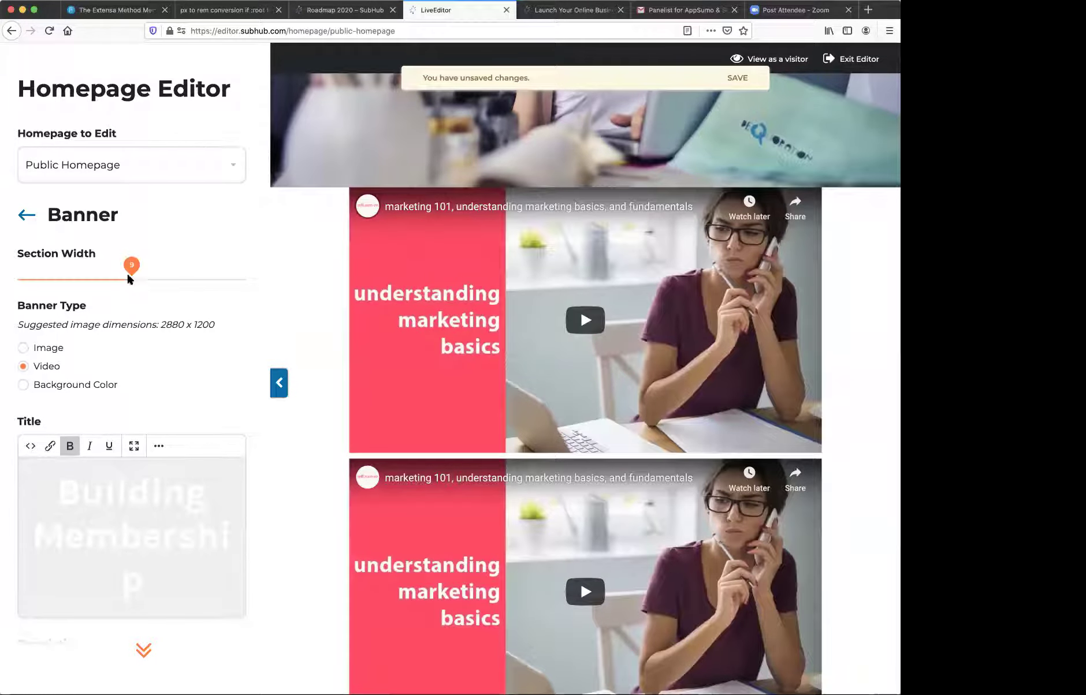
pyautogui.moveTo(247, 266); pyautogui.dragTo(254, 266)
pyautogui.scroll(-10, 408, 341)
pyautogui.scroll(5, 407, 342)
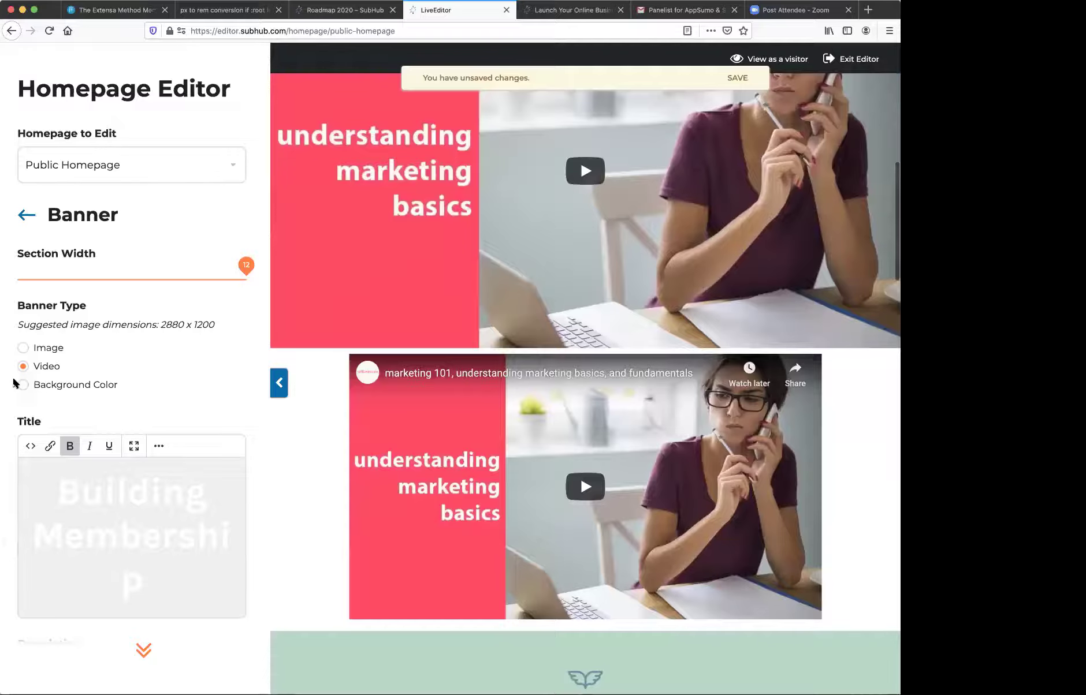
# - Change the banner type to Background Color and confirm a white background
pyautogui.click(23, 387)
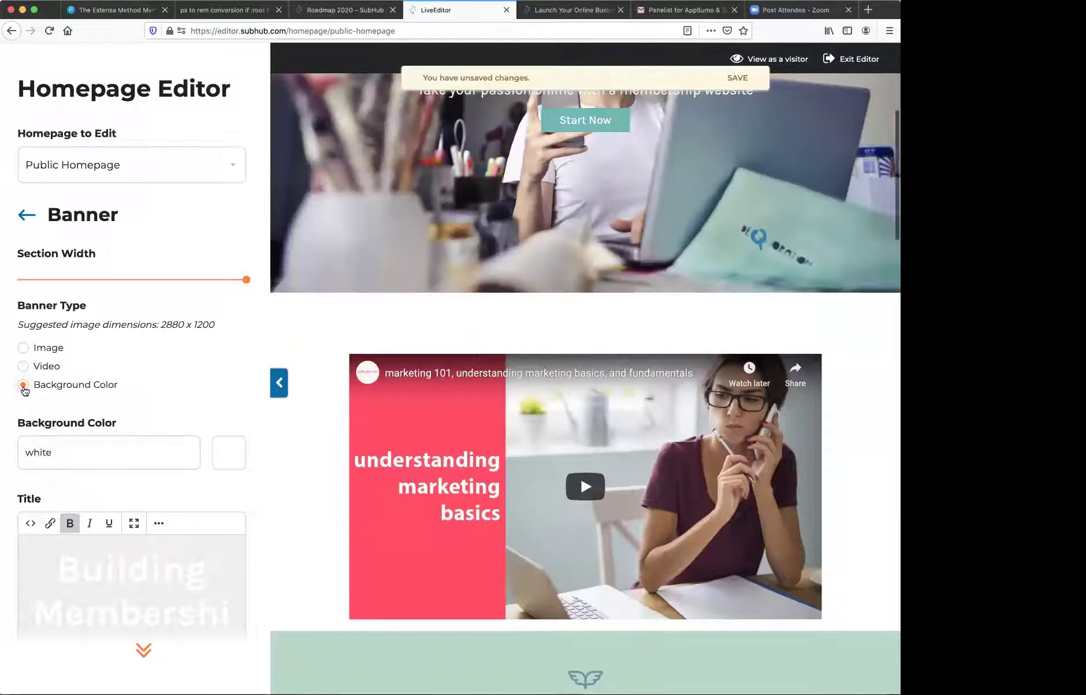
pyautogui.click(233, 448)
pyautogui.click(329, 526)
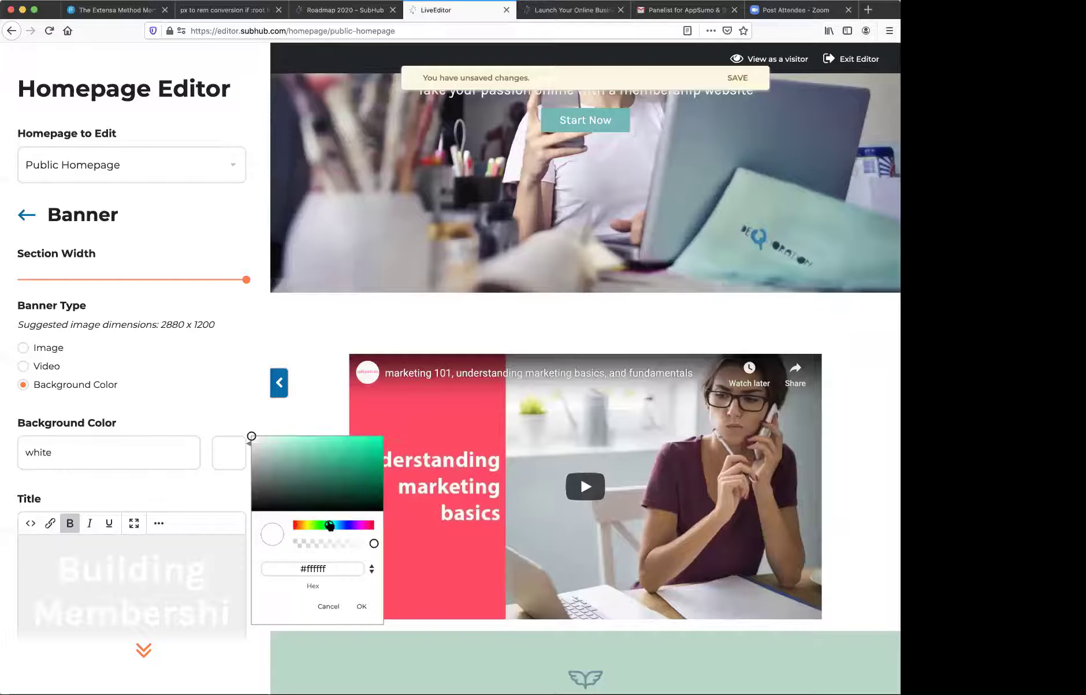
pyautogui.click(360, 607)
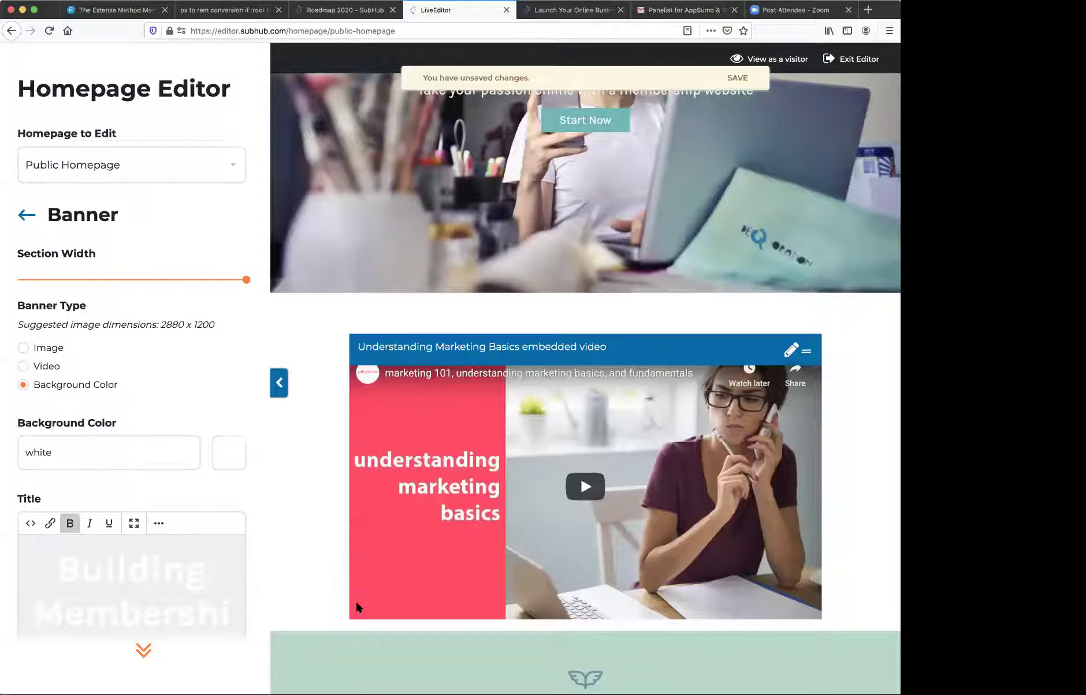
pyautogui.scroll(-7, 139, 303)
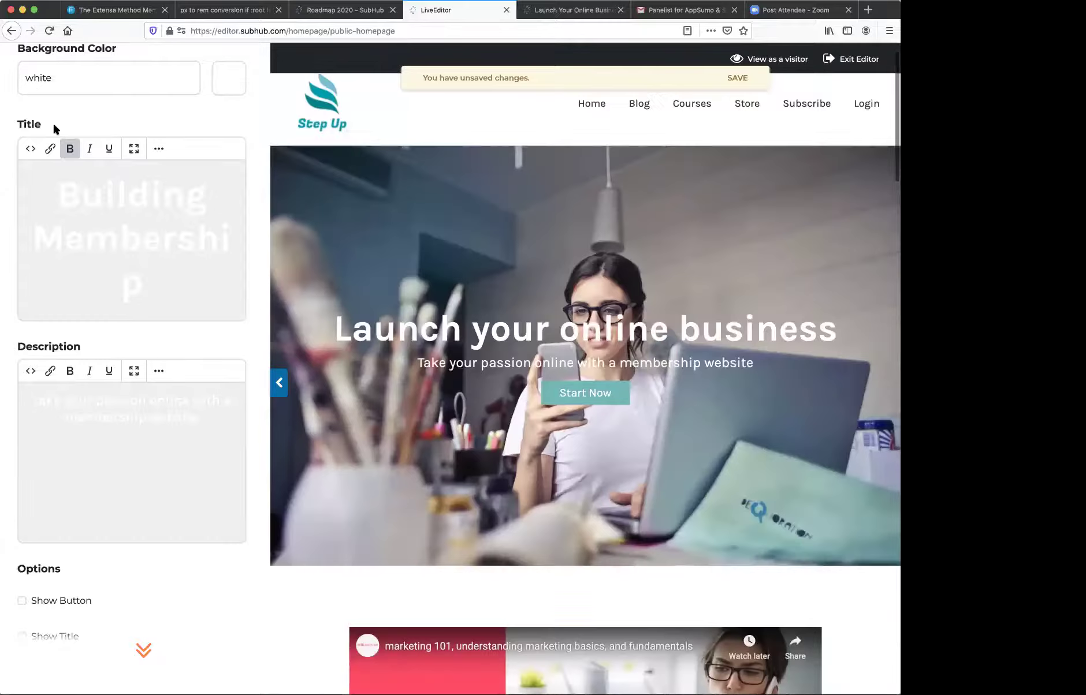
pyautogui.scroll(7, 53, 122)
# - Return to the section list and open the embedded marketing video section's settings
pyautogui.click(27, 216)
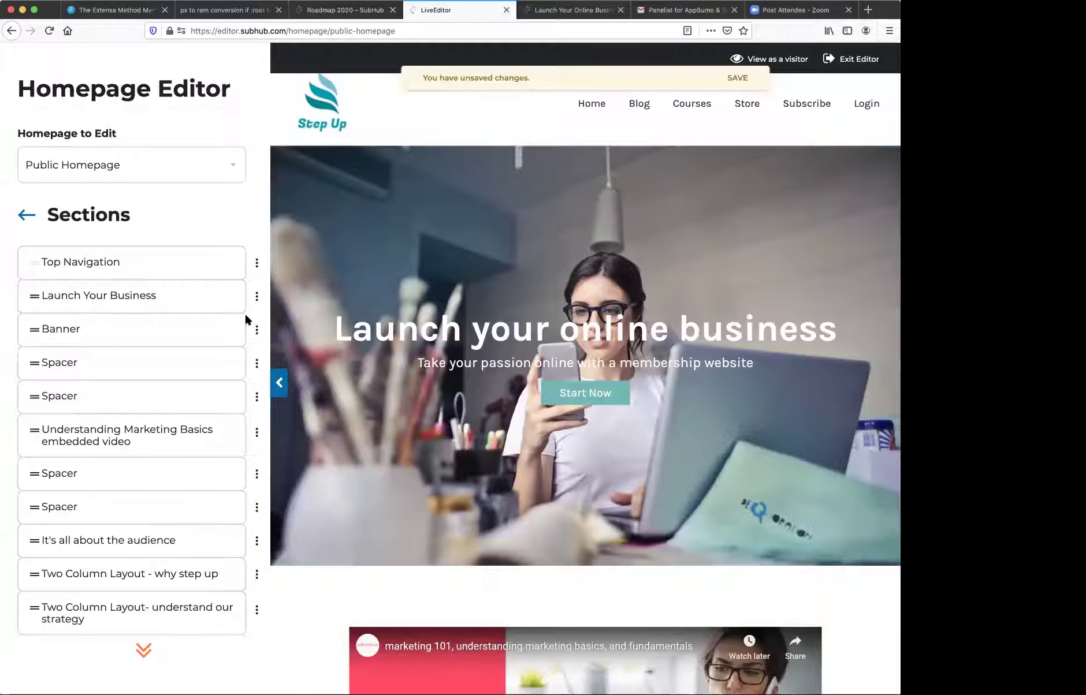
pyautogui.scroll(-12, 527, 368)
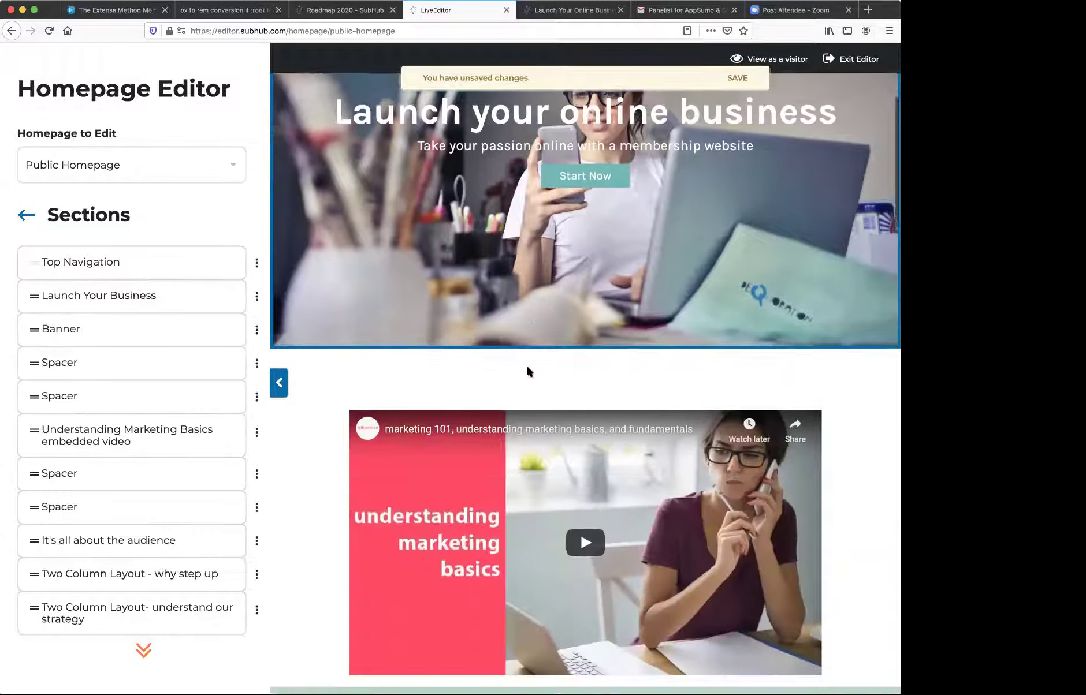
pyautogui.scroll(8, 527, 371)
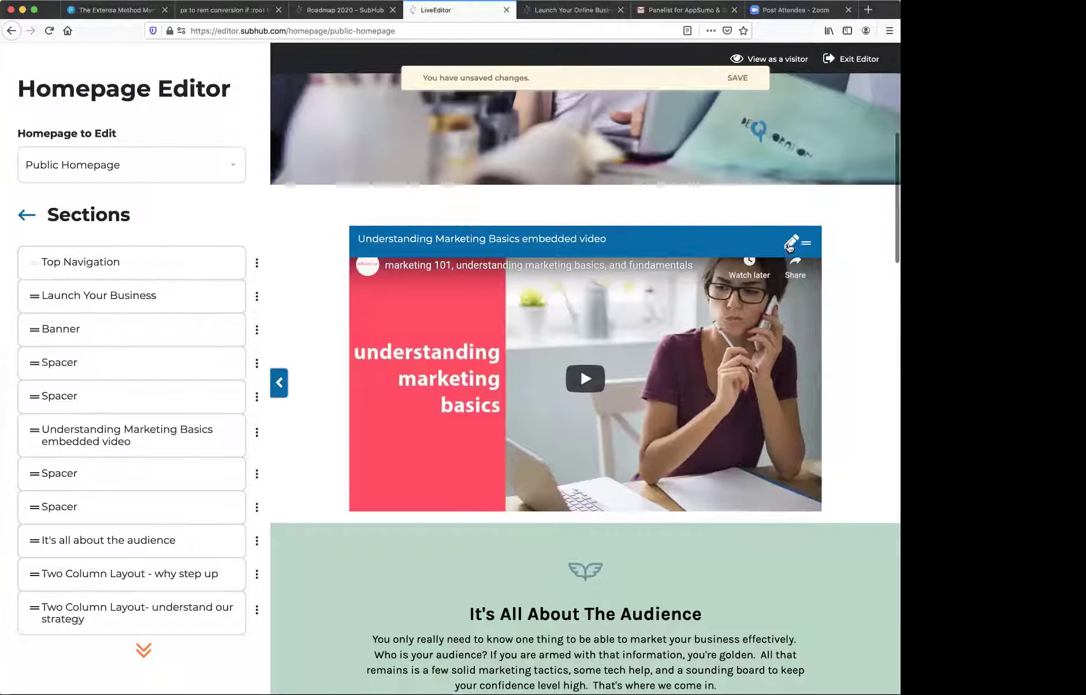
pyautogui.click(790, 243)
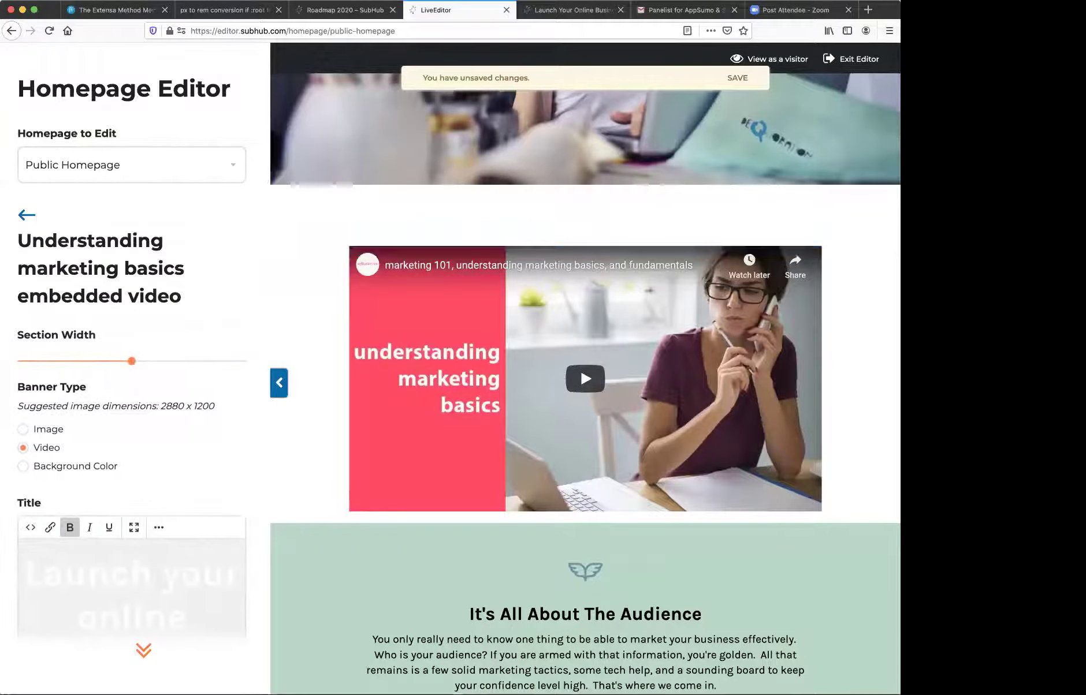
# - Give that section a plain background colour, leaving it white (#ffffff)
pyautogui.click(25, 468)
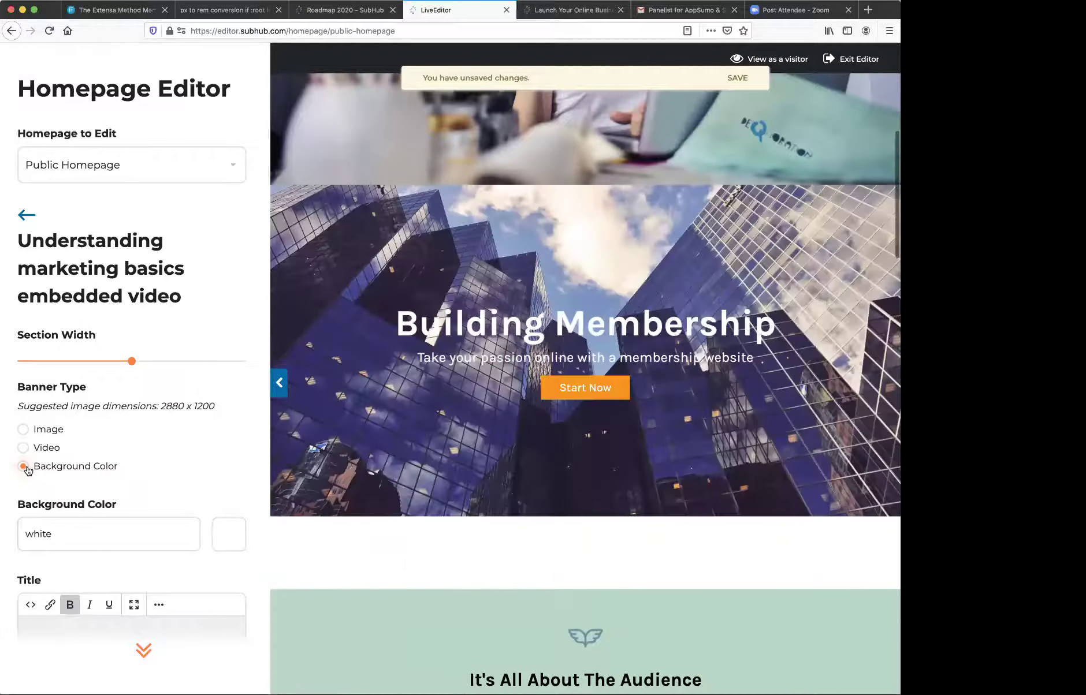
pyautogui.scroll(-3, 199, 402)
pyautogui.scroll(-5, 407, 383)
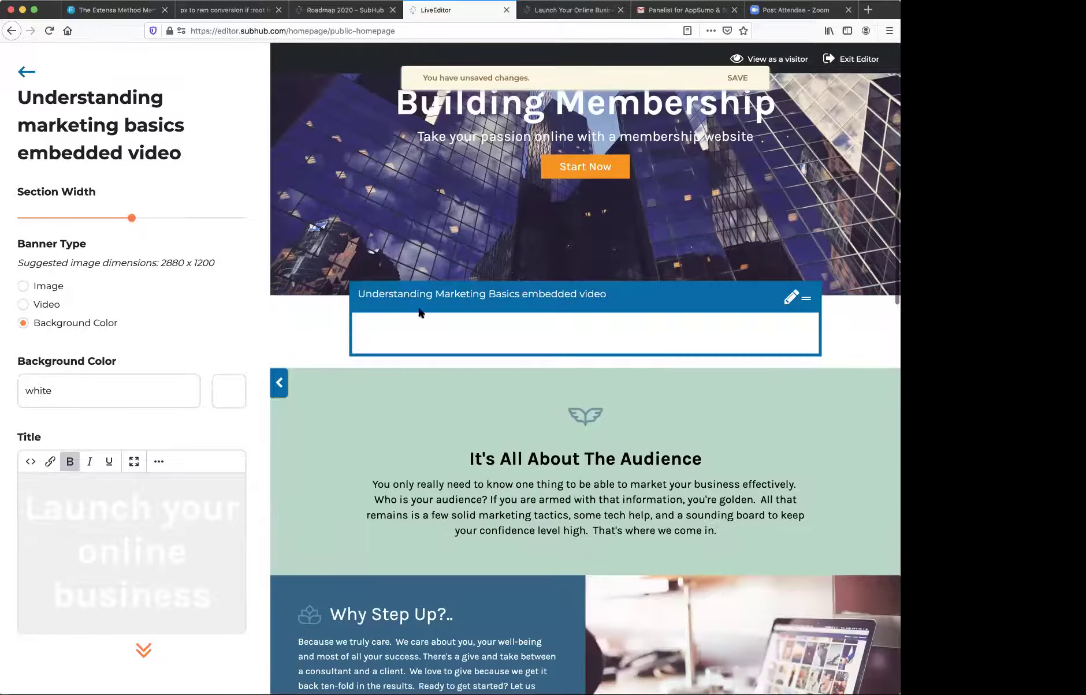
pyautogui.click(236, 386)
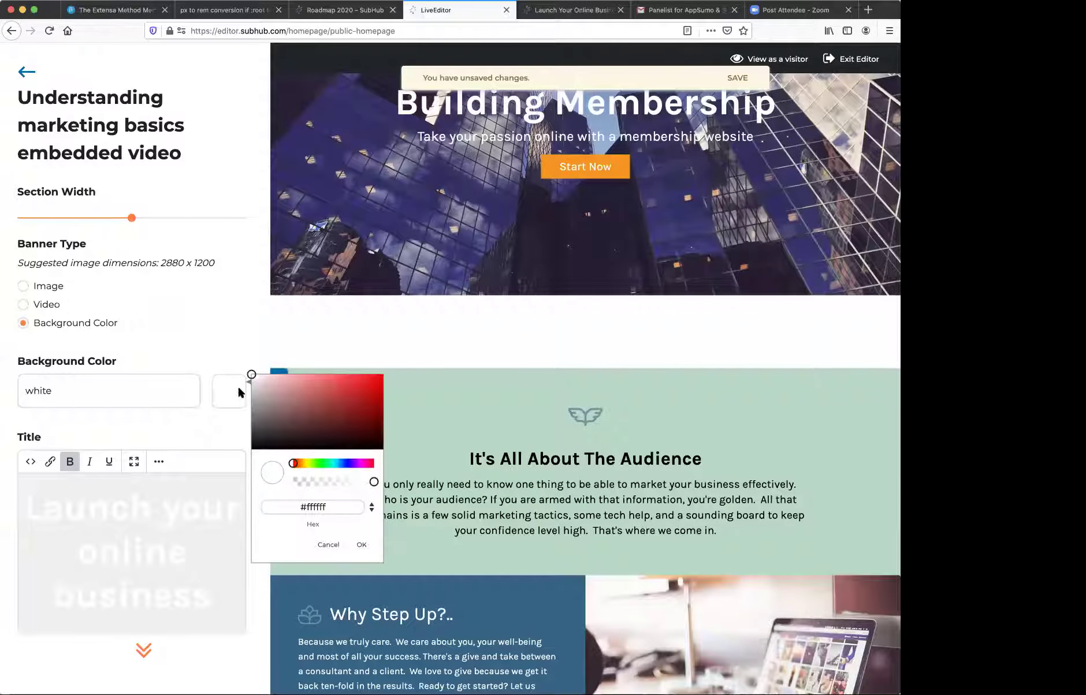
pyautogui.click(311, 459)
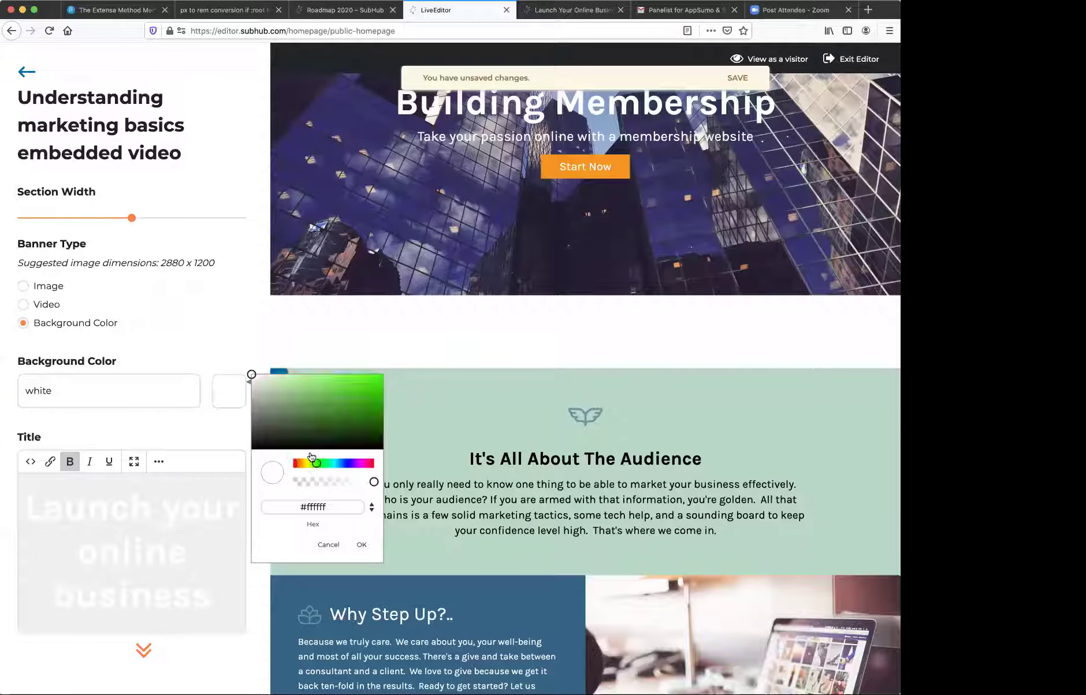
pyautogui.click(362, 547)
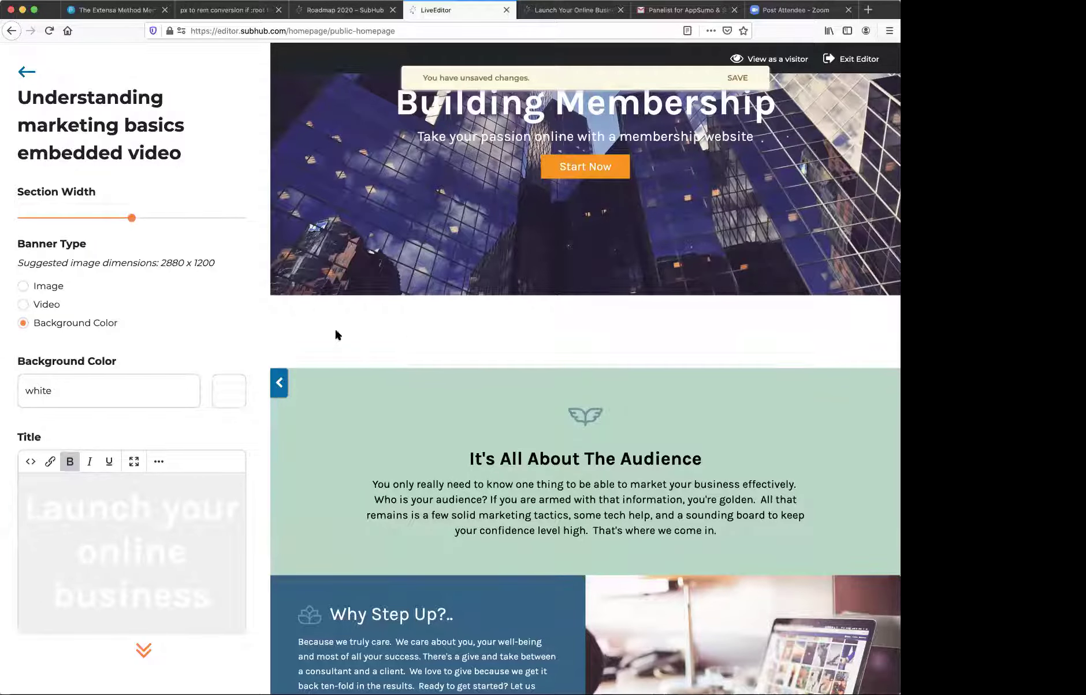
pyautogui.scroll(-3, 370, 331)
pyautogui.scroll(5, 369, 330)
pyautogui.scroll(-5, 369, 330)
pyautogui.scroll(4, 370, 330)
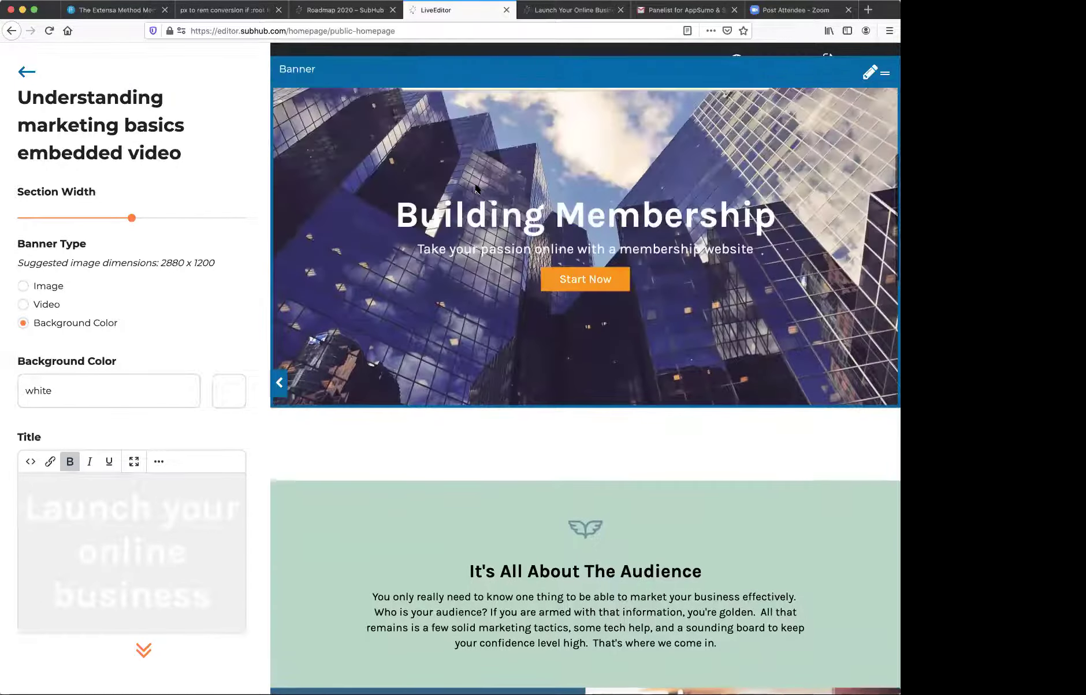
pyautogui.scroll(4, 476, 189)
pyautogui.scroll(-8, 476, 189)
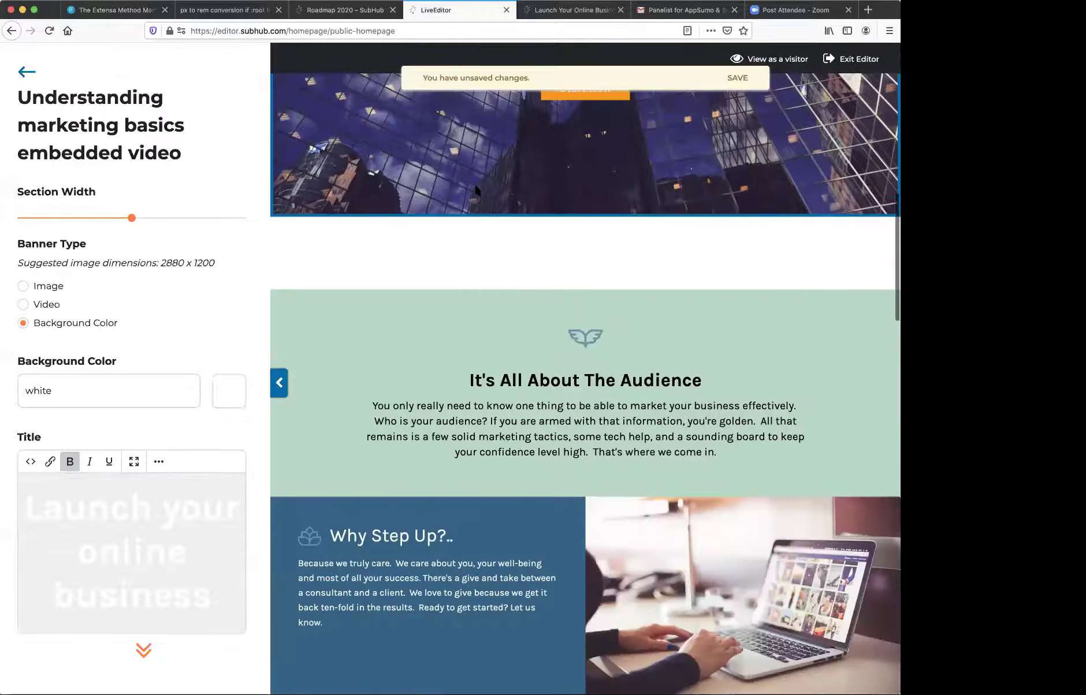
pyautogui.scroll(-3, 475, 254)
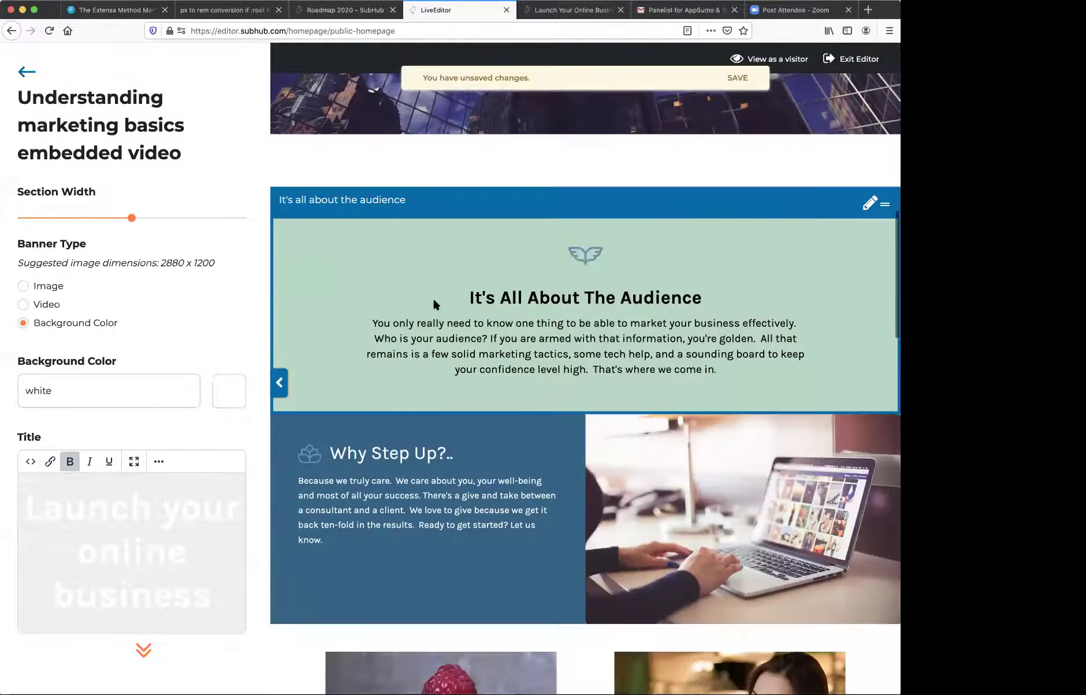
# - Save and publish the homepage with the audience section on a #bad8c6 background
pyautogui.click(869, 205)
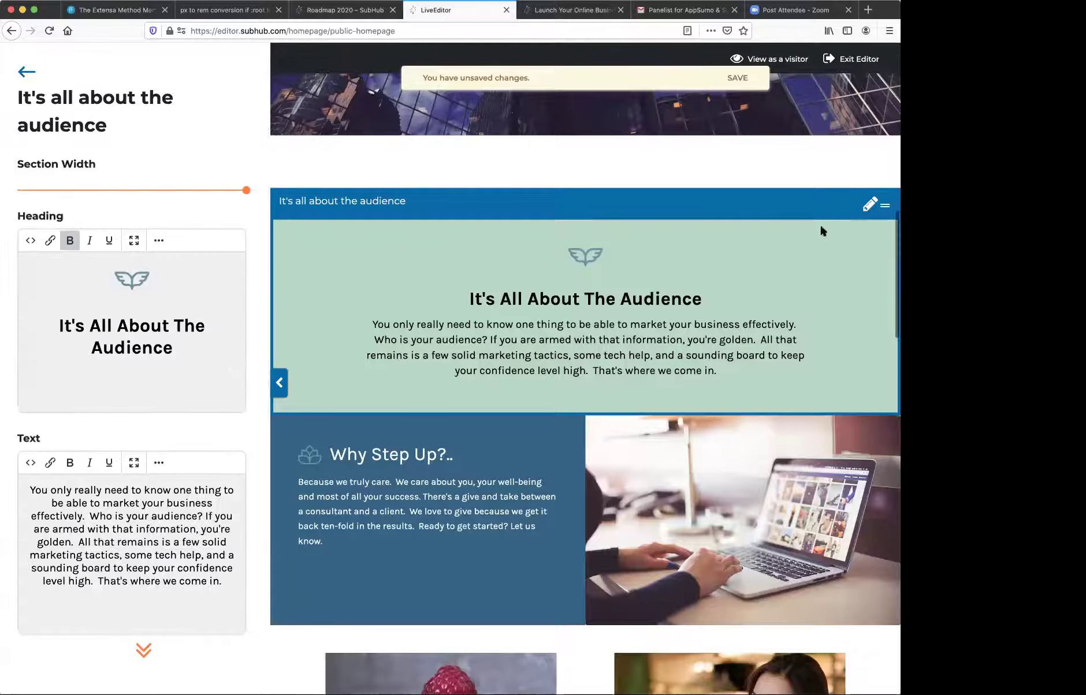
pyautogui.scroll(-7, 151, 316)
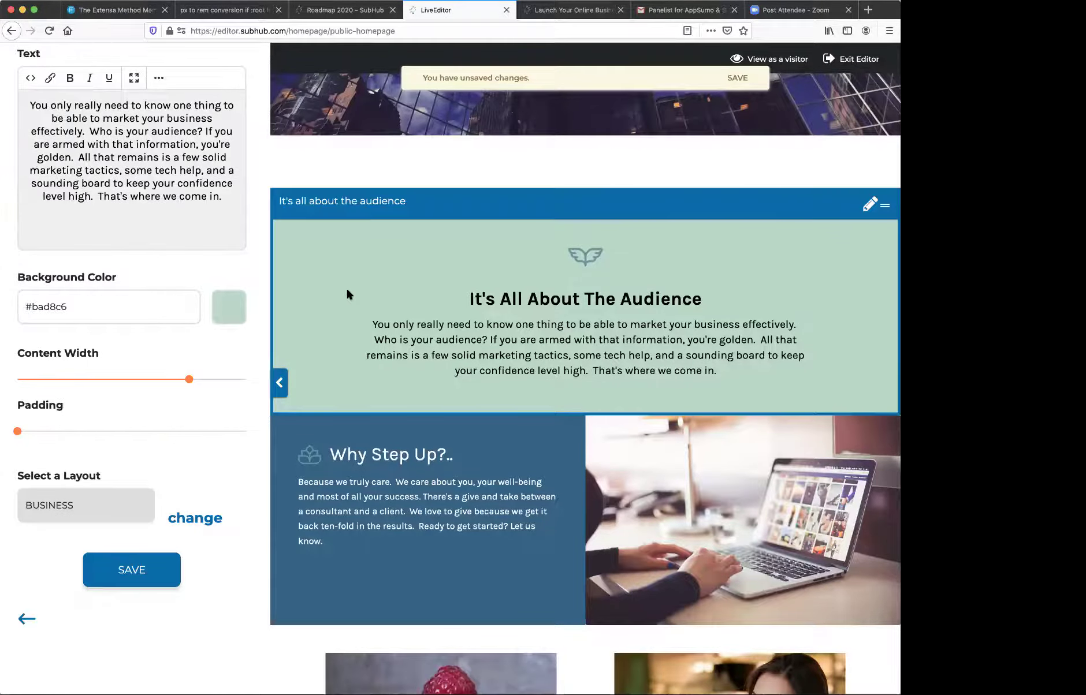
pyautogui.scroll(10, 346, 286)
pyautogui.scroll(3, 347, 294)
pyautogui.scroll(-12, 347, 293)
pyautogui.scroll(5, 348, 294)
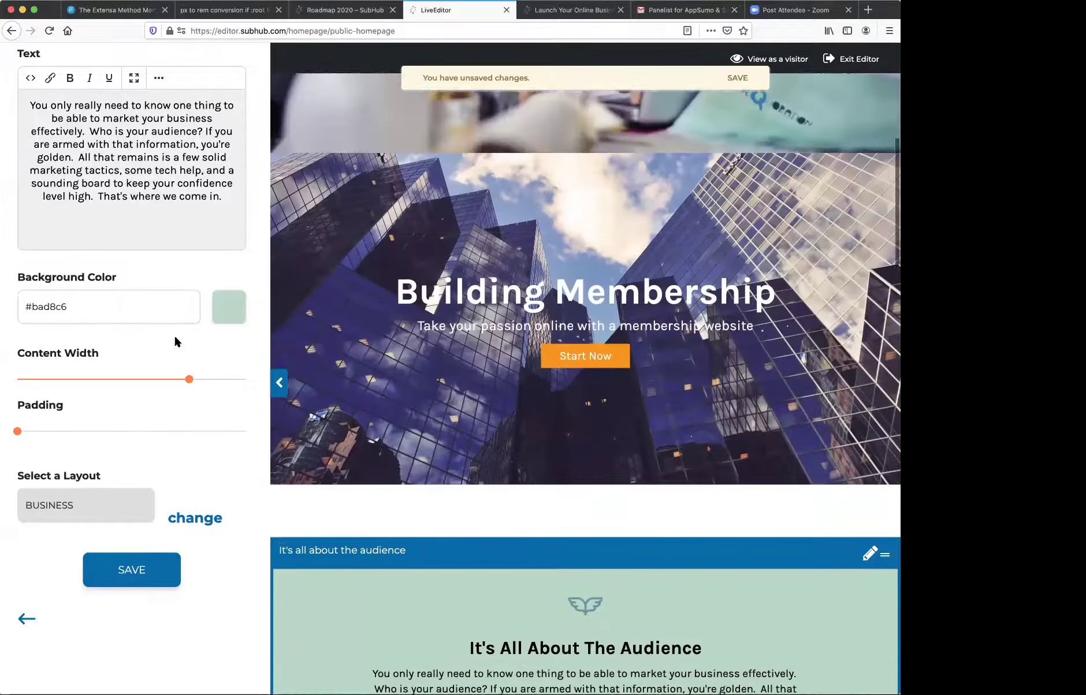
pyautogui.click(155, 566)
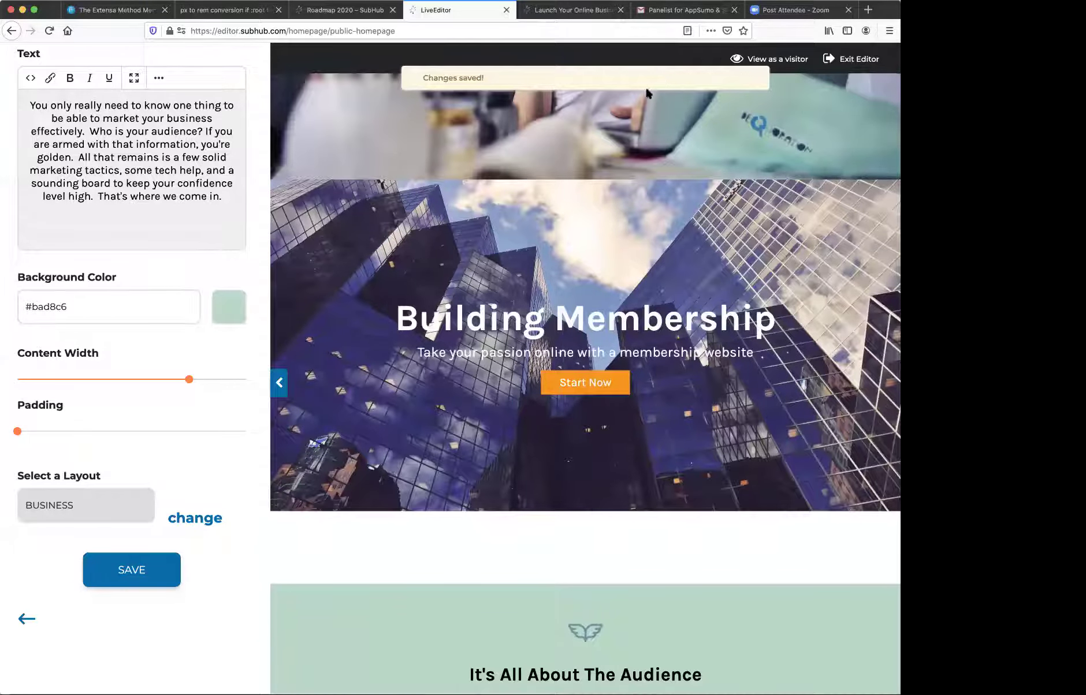
pyautogui.scroll(-7, 480, 338)
# - Return to the Public Homepage sections list and scroll down to the Footer
pyautogui.scroll(-7, 478, 332)
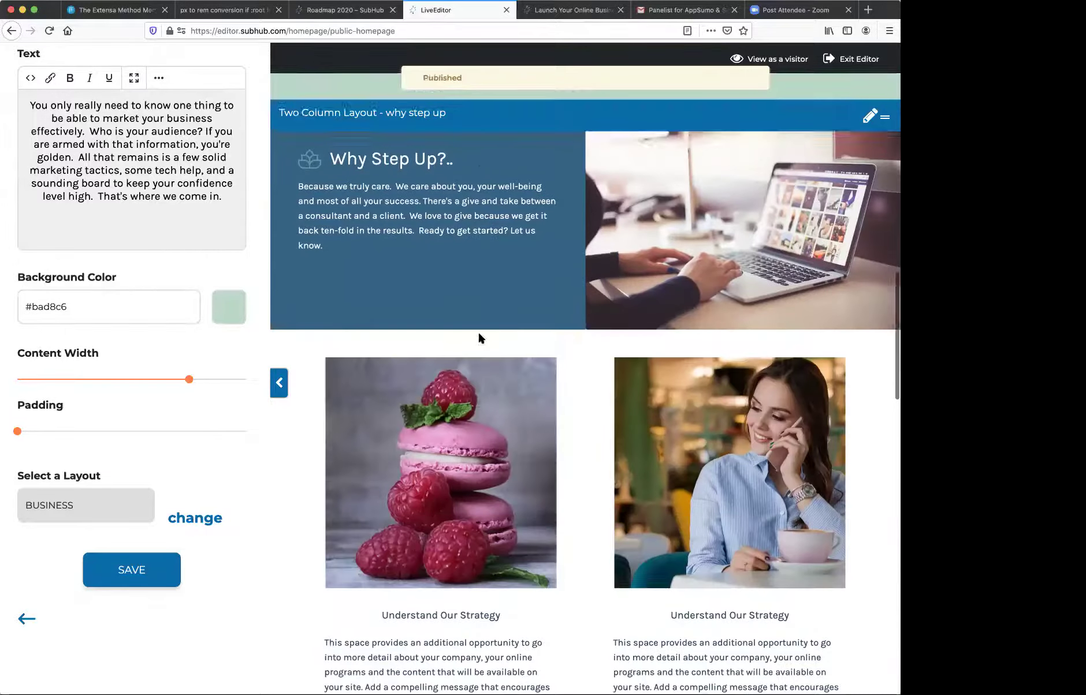
pyautogui.scroll(4, 476, 242)
pyautogui.scroll(10, 476, 189)
pyautogui.scroll(3, 476, 187)
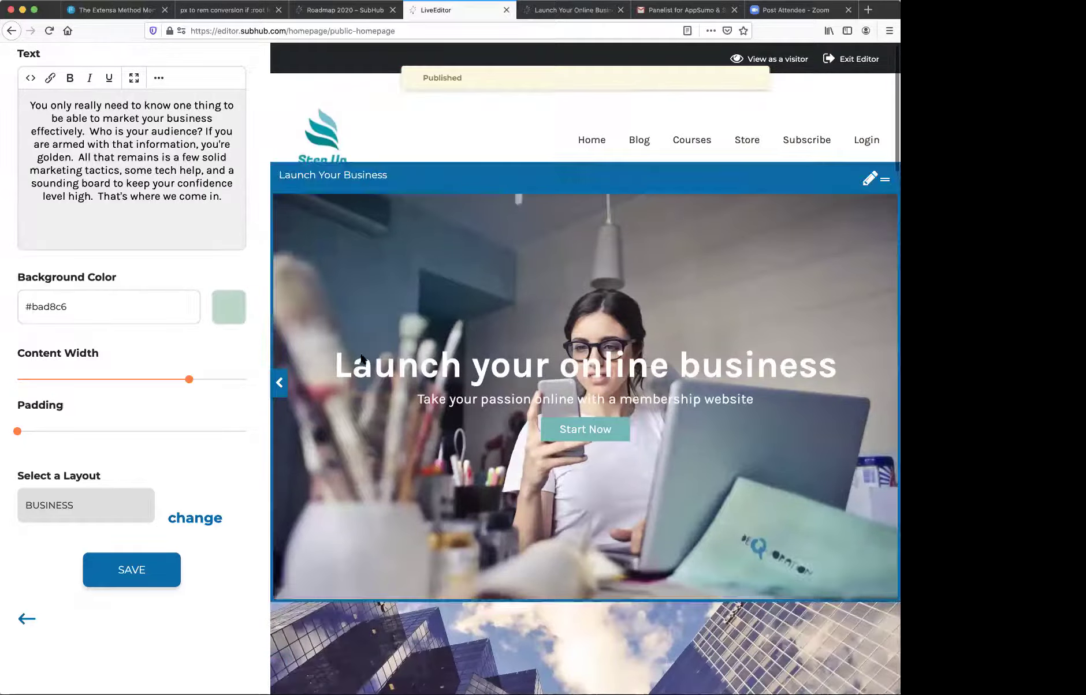
pyautogui.scroll(-15, 478, 319)
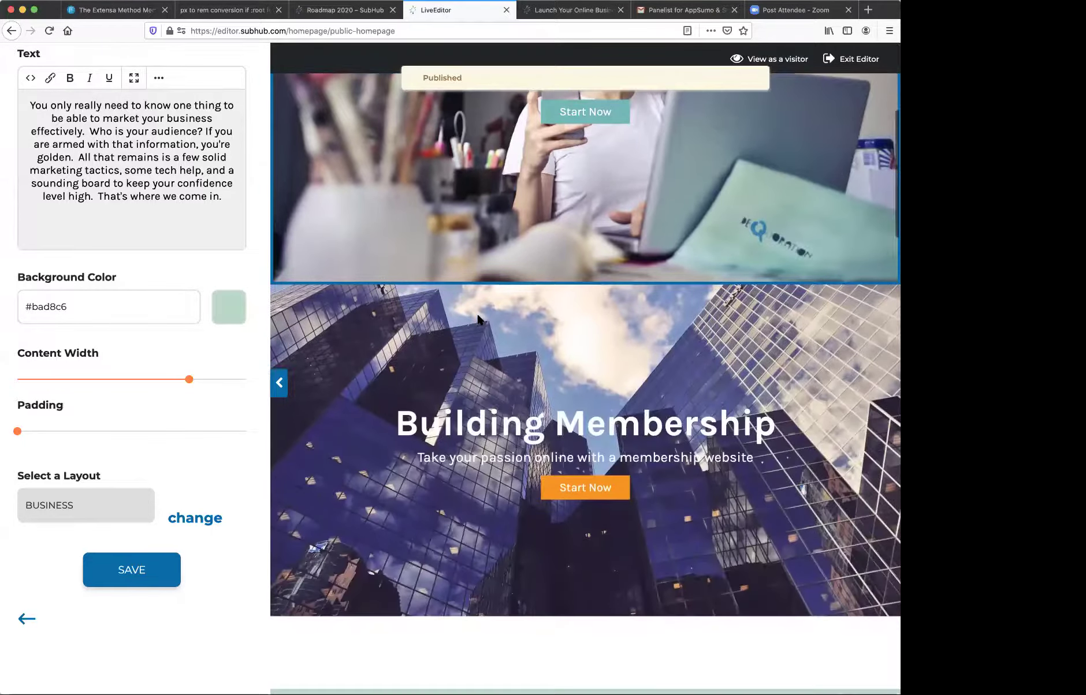
pyautogui.scroll(-2, 478, 319)
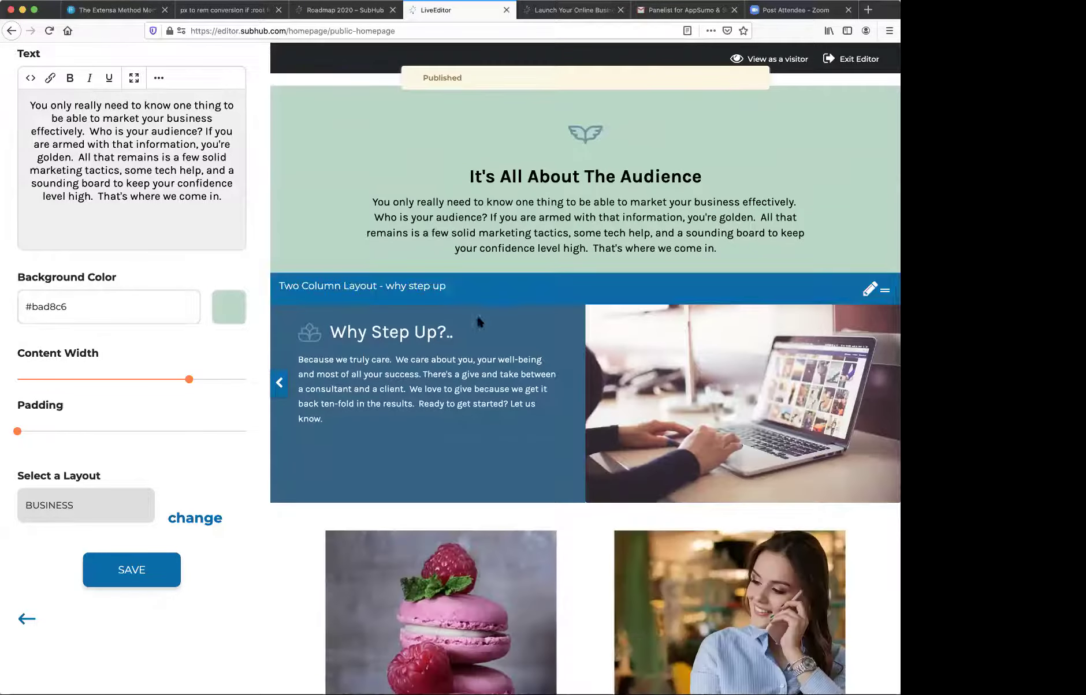
pyautogui.scroll(-4, 641, 306)
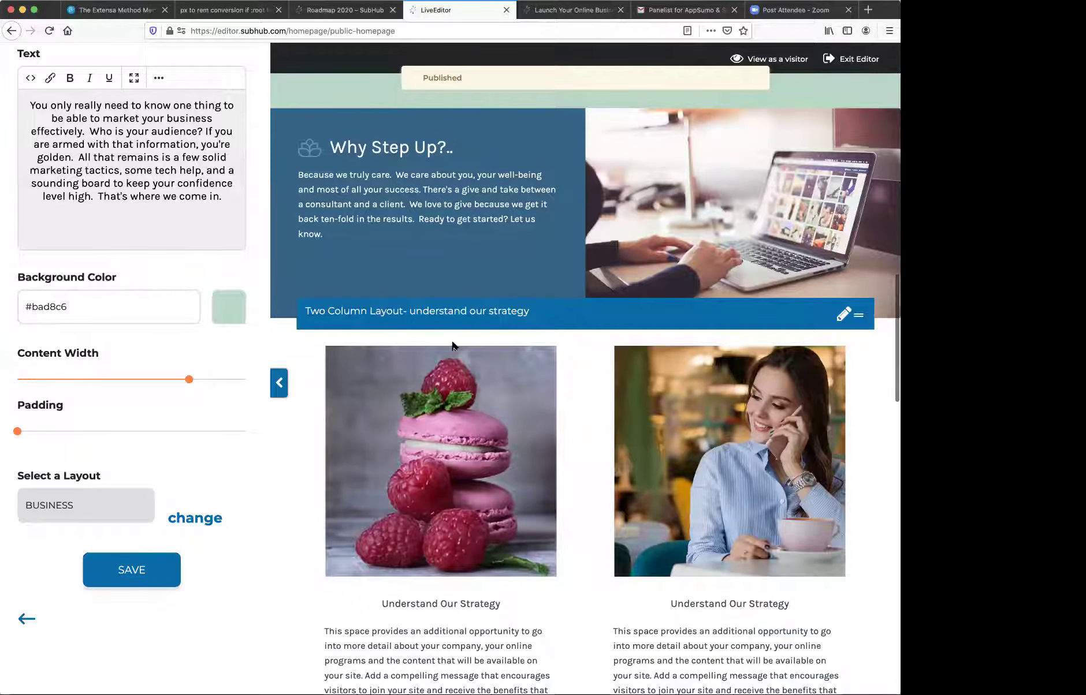
pyautogui.click(26, 621)
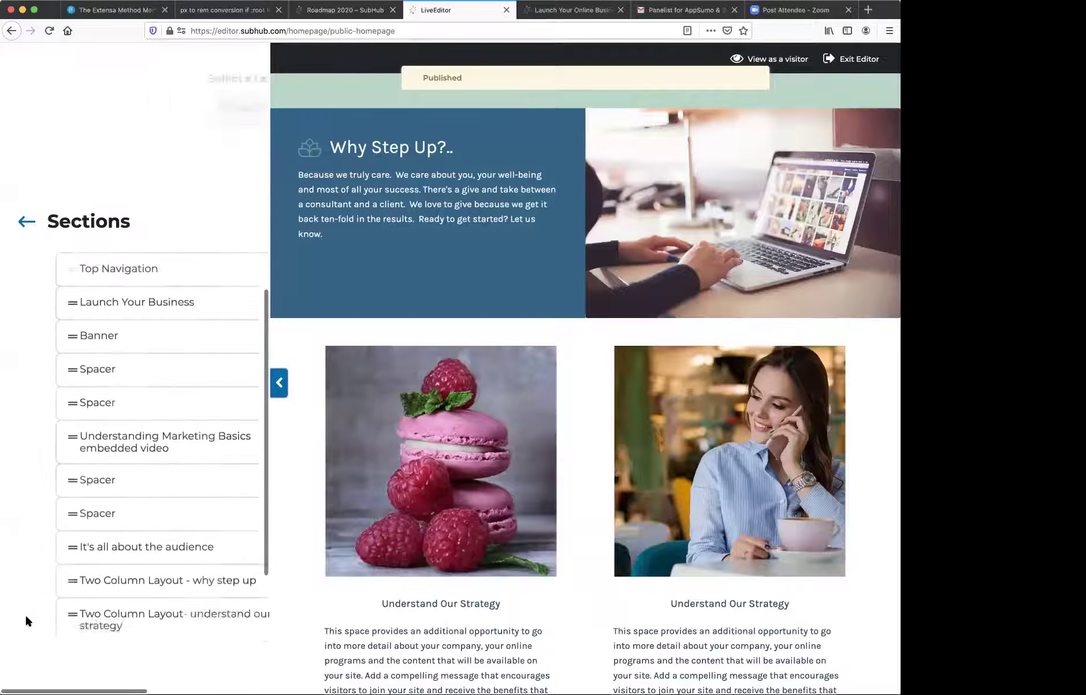
pyautogui.scroll(-5, 97, 353)
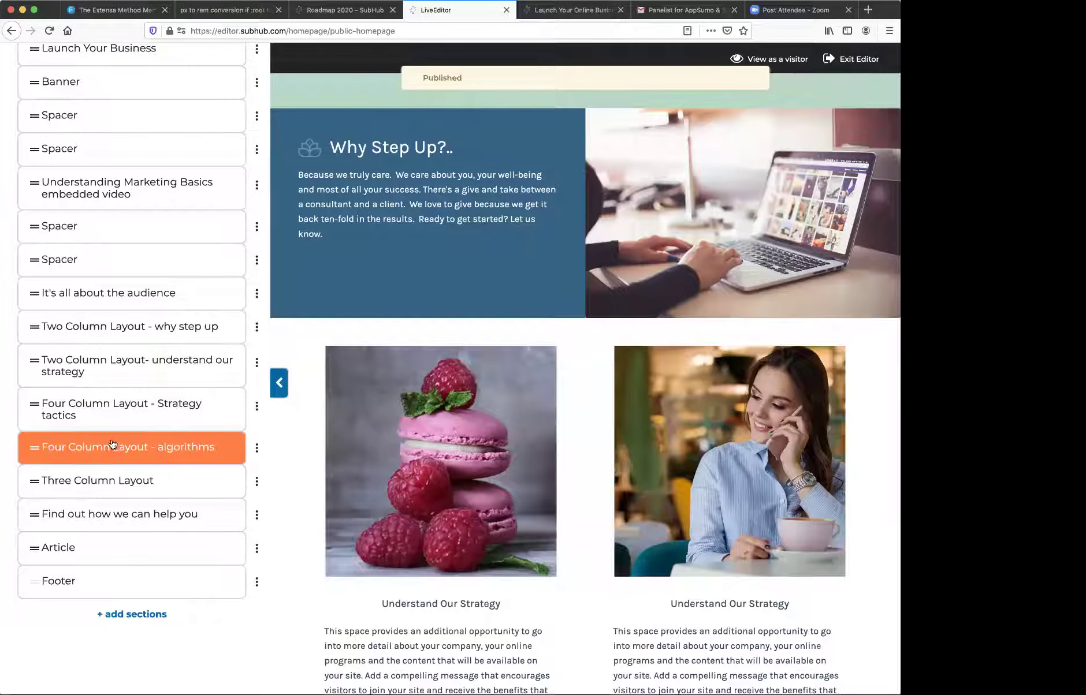
# - Add a Showcase Two Column Layout section at the bottom of the homepage
pyautogui.click(149, 616)
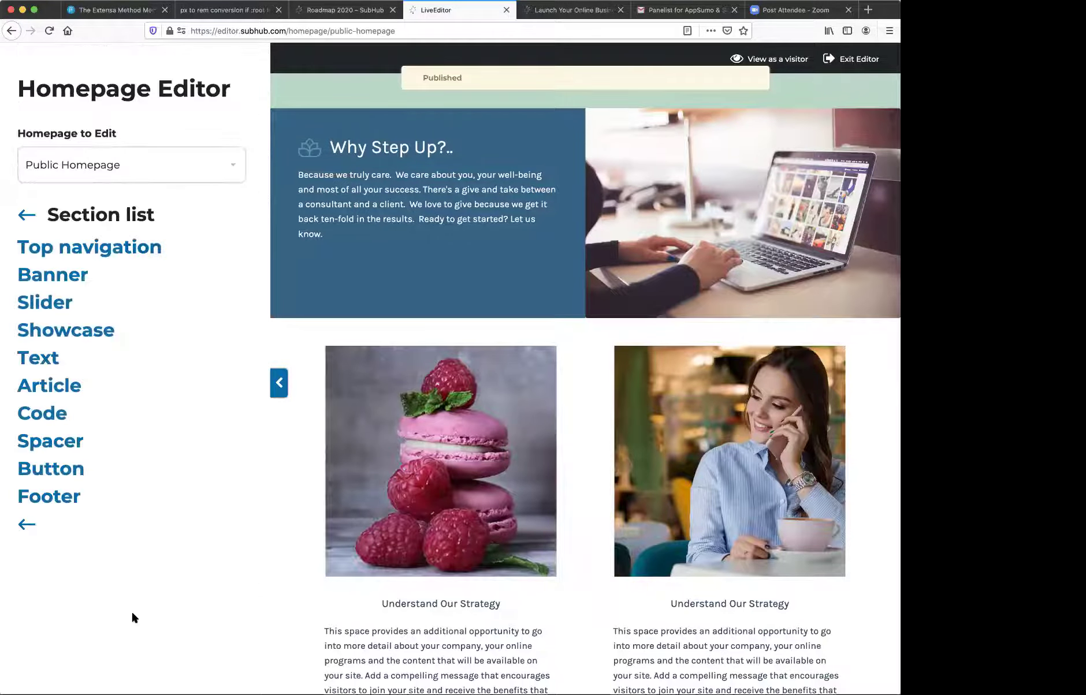
pyautogui.click(84, 332)
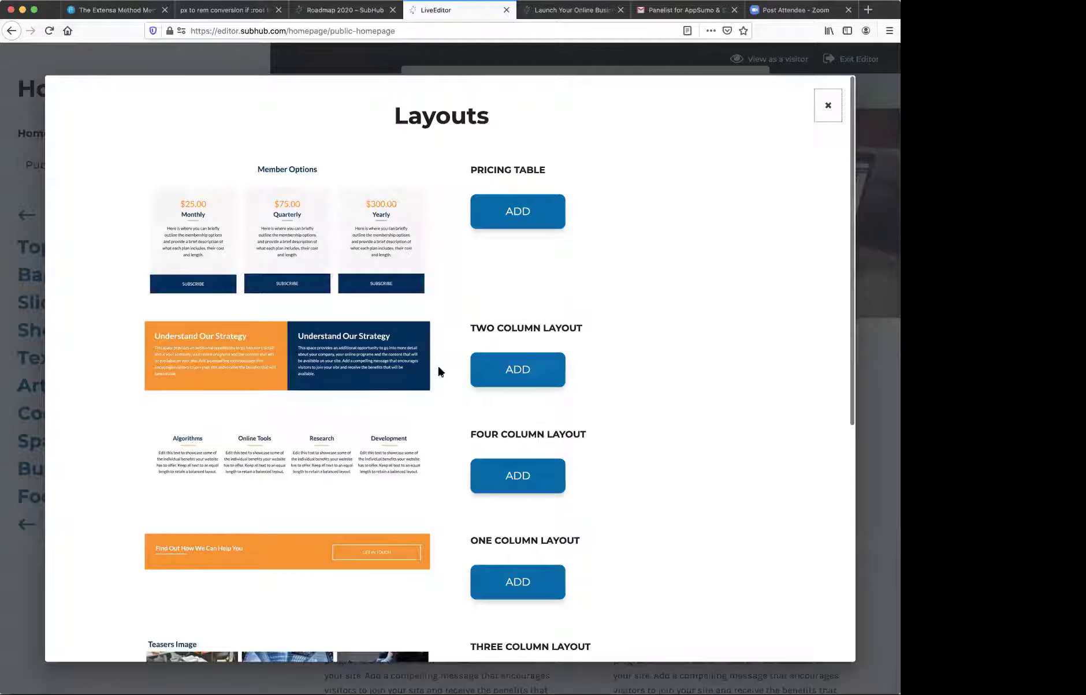
pyautogui.click(515, 370)
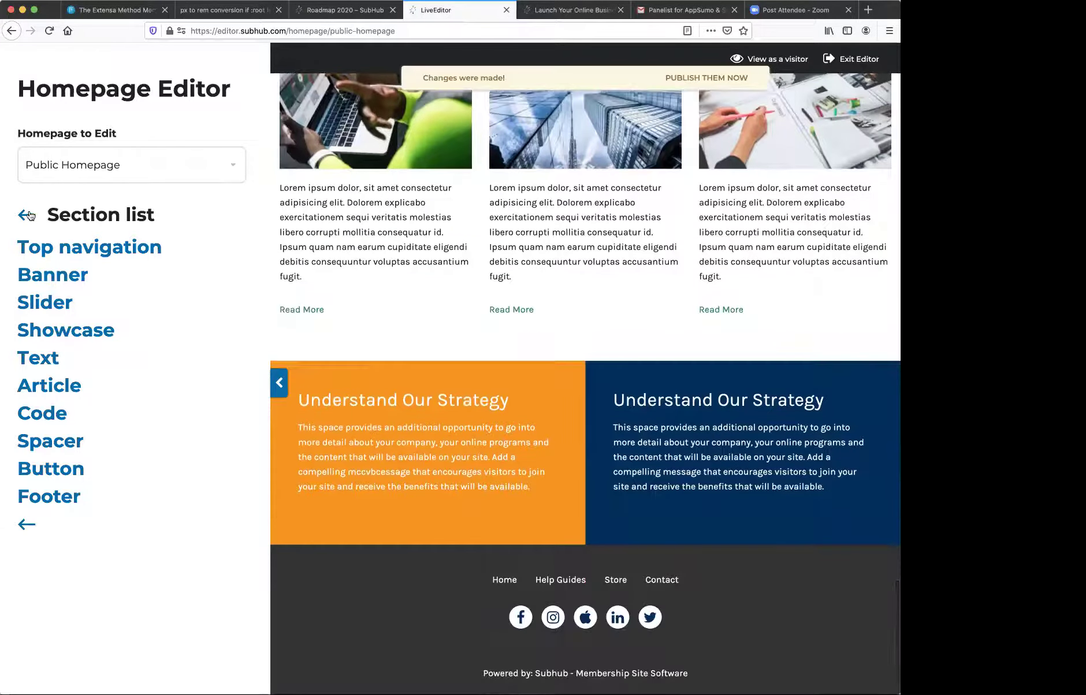
# - In the Sections list, drag the Two Column Layout up to sit directly below Banner
pyautogui.click(28, 214)
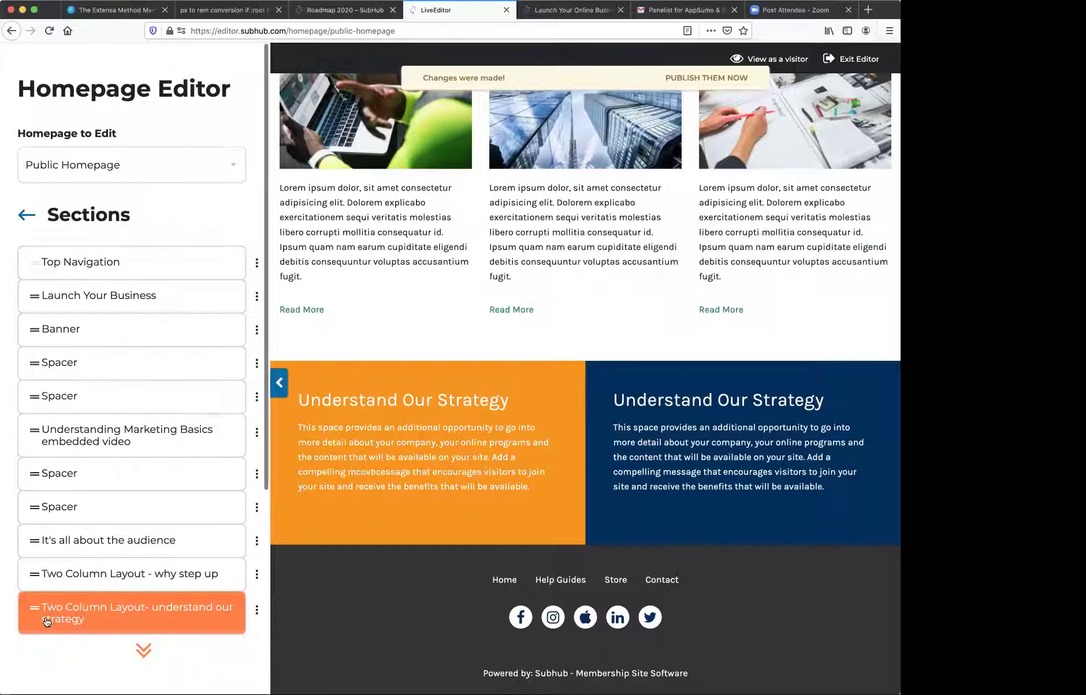
pyautogui.scroll(-5, 46, 622)
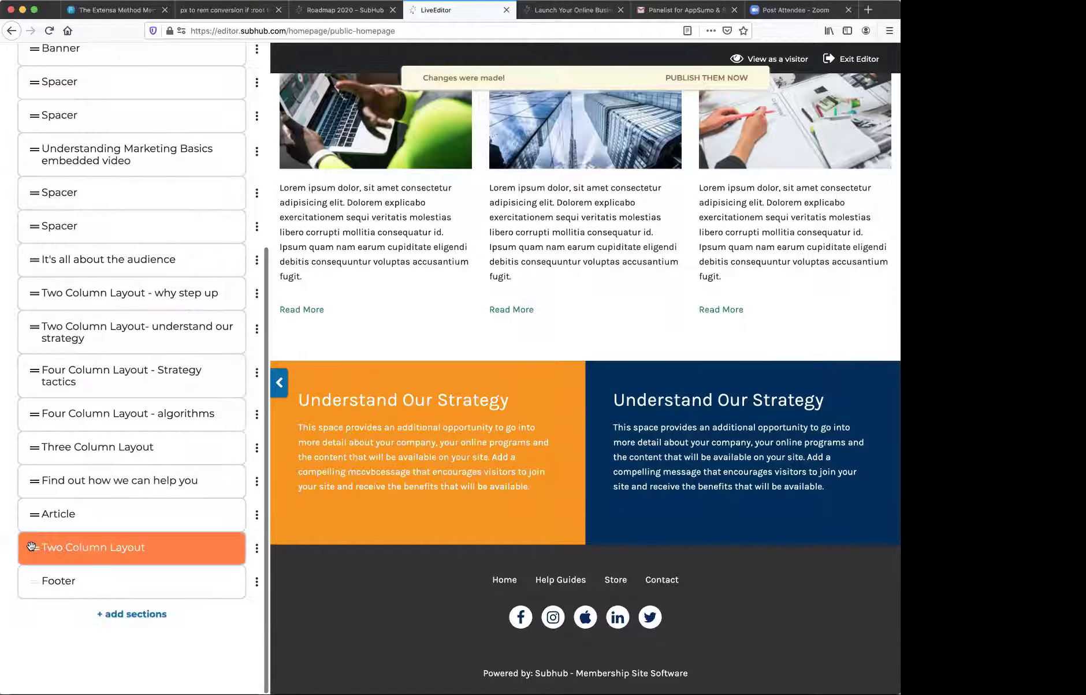
pyautogui.moveTo(32, 544); pyautogui.dragTo(27, 87)
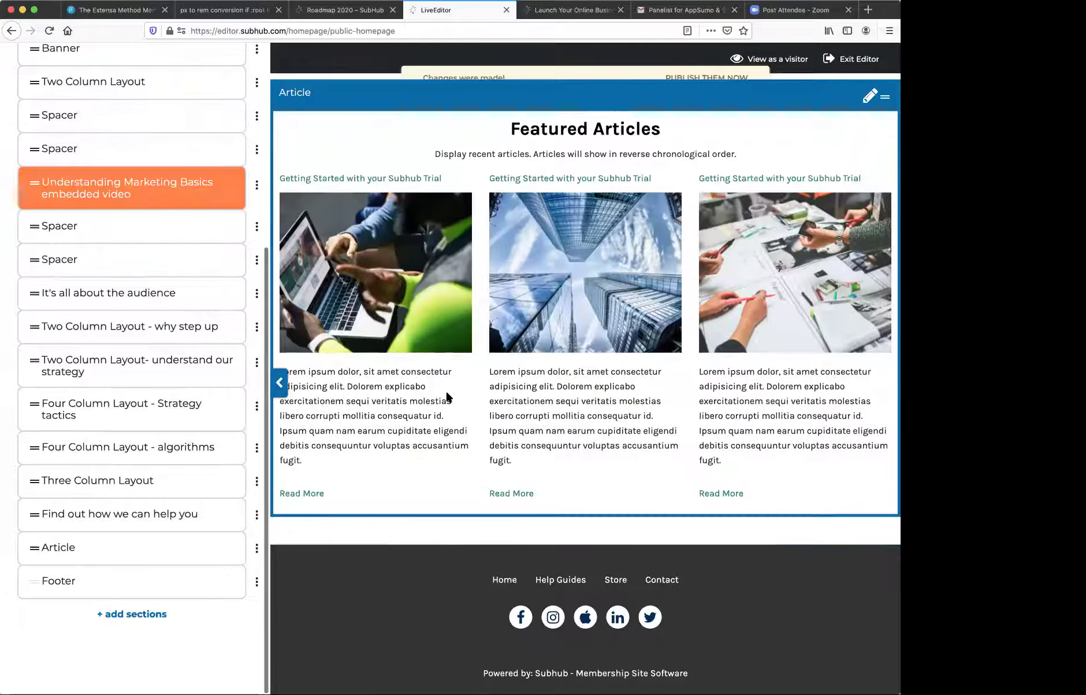
pyautogui.scroll(15, 447, 397)
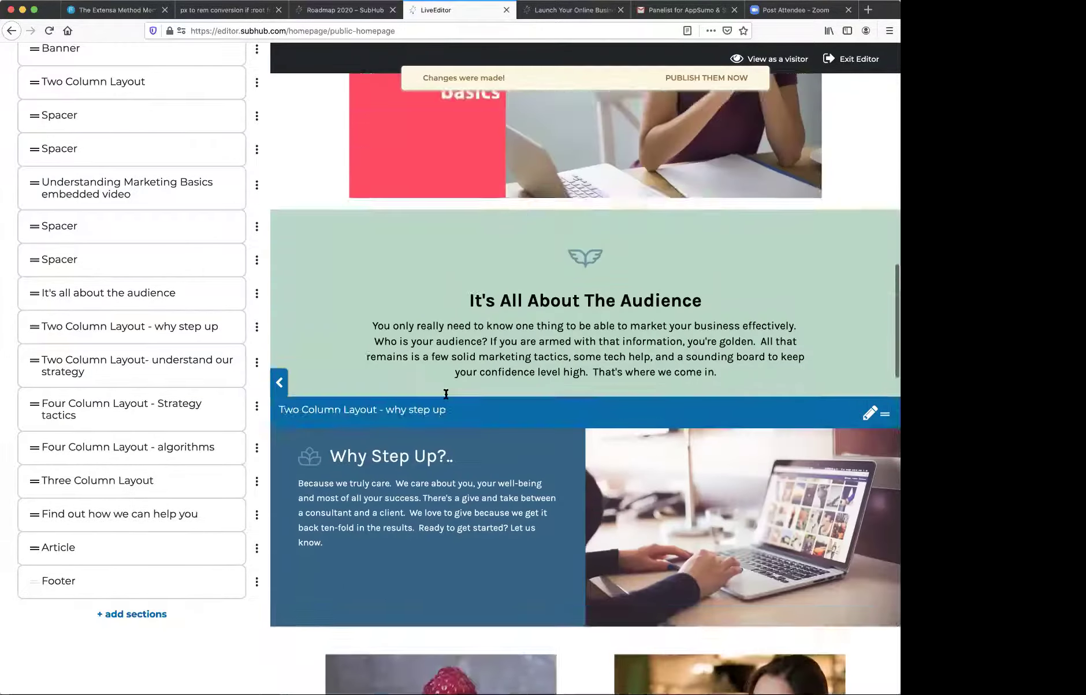
pyautogui.scroll(-10, 445, 396)
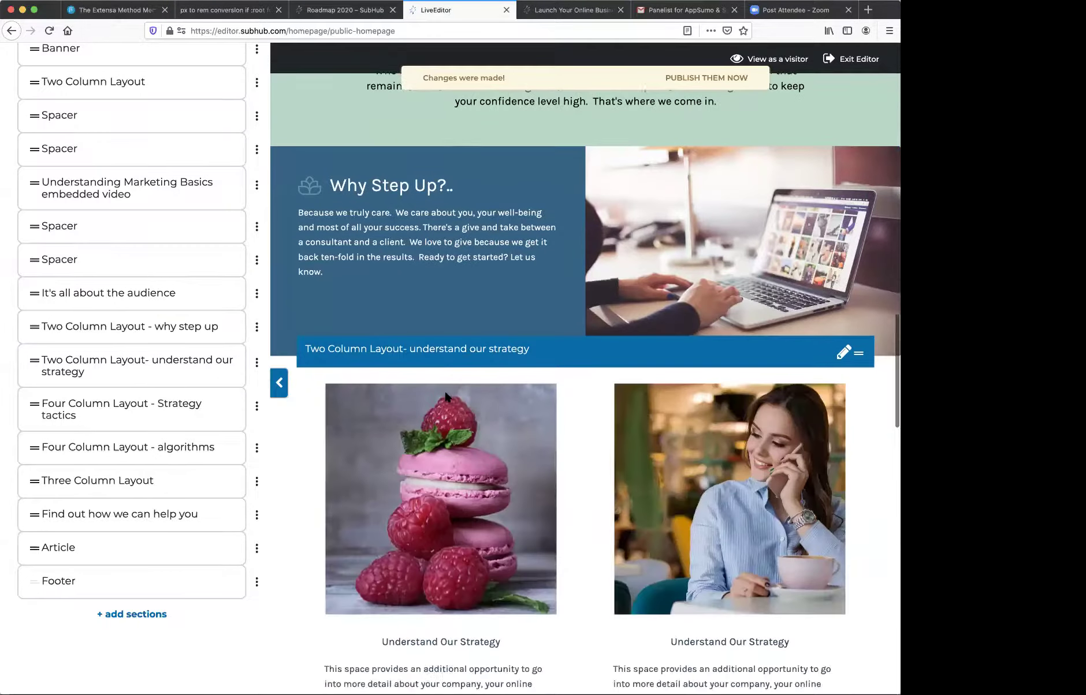
pyautogui.scroll(15, 445, 396)
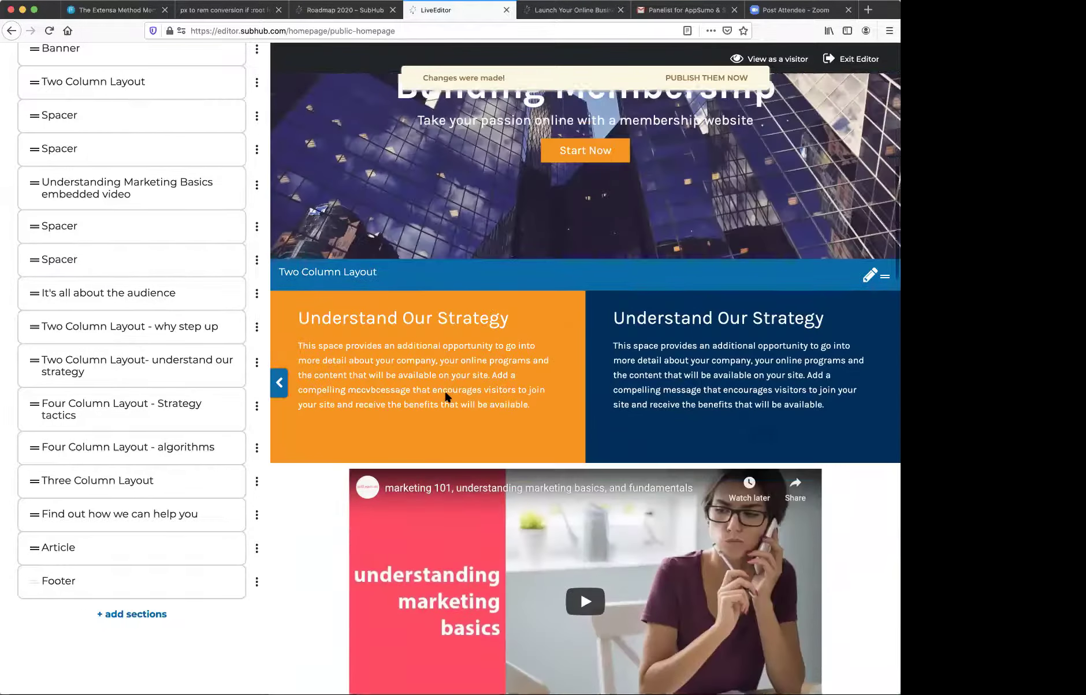
pyautogui.scroll(-7, 719, 422)
pyautogui.scroll(-5, 719, 425)
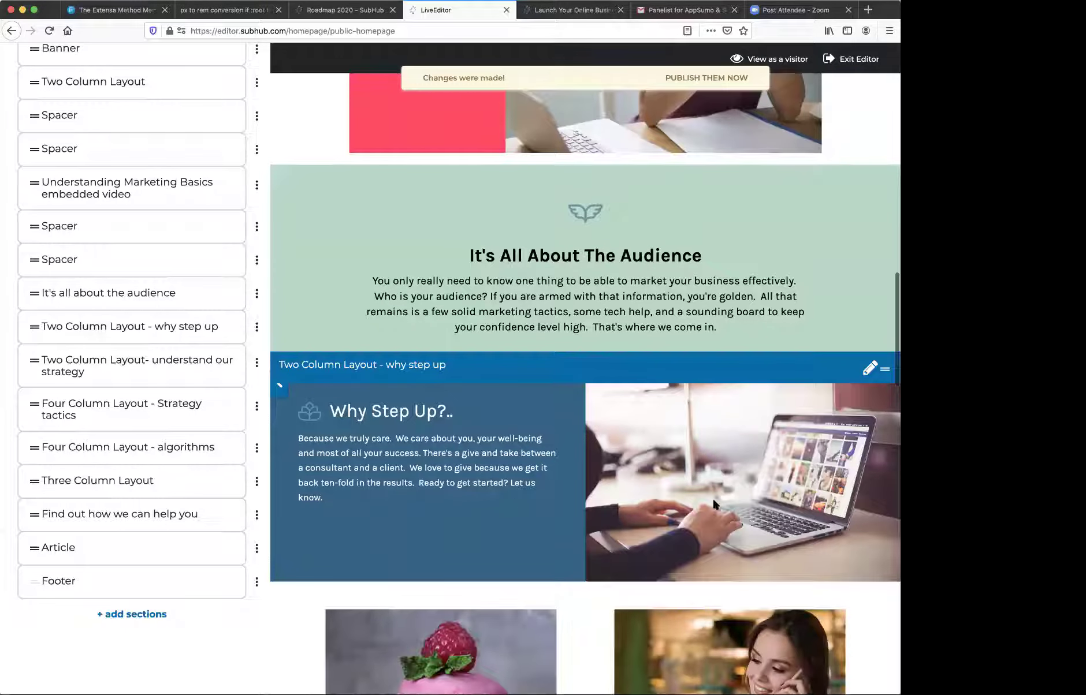
pyautogui.scroll(-1, 643, 521)
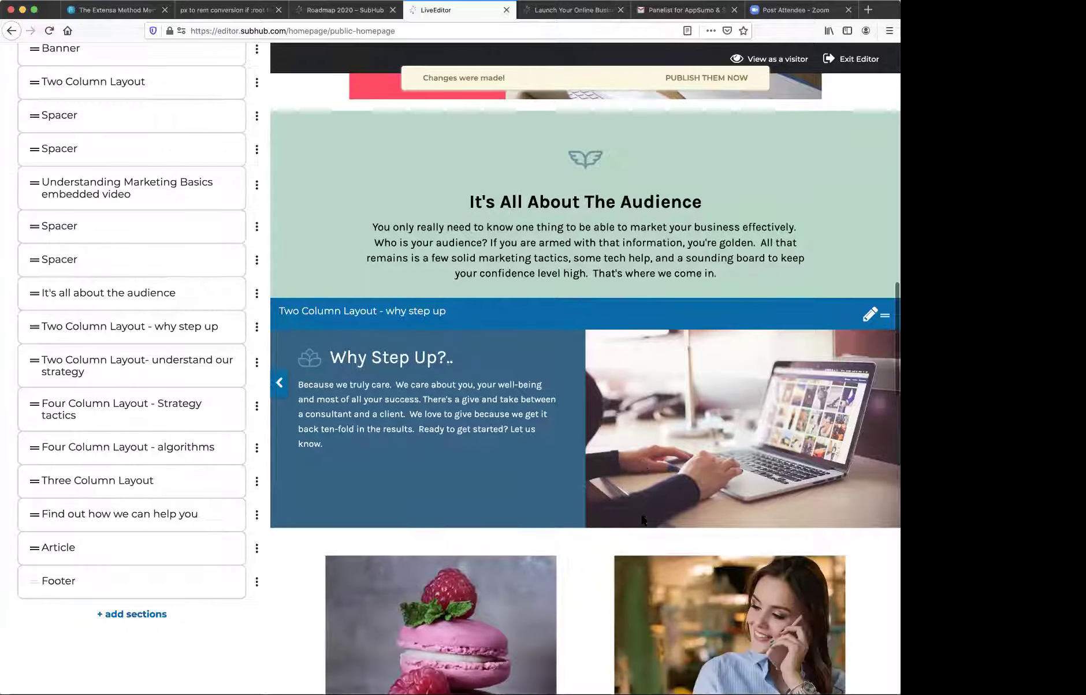
pyautogui.scroll(13, 661, 493)
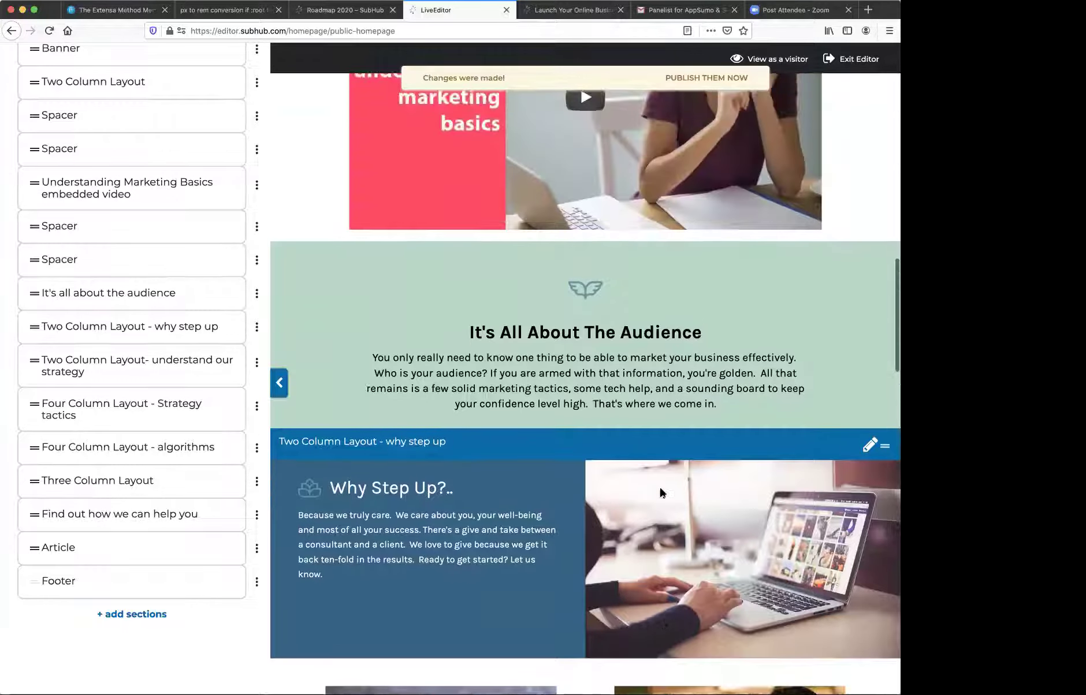
pyautogui.scroll(1, 860, 496)
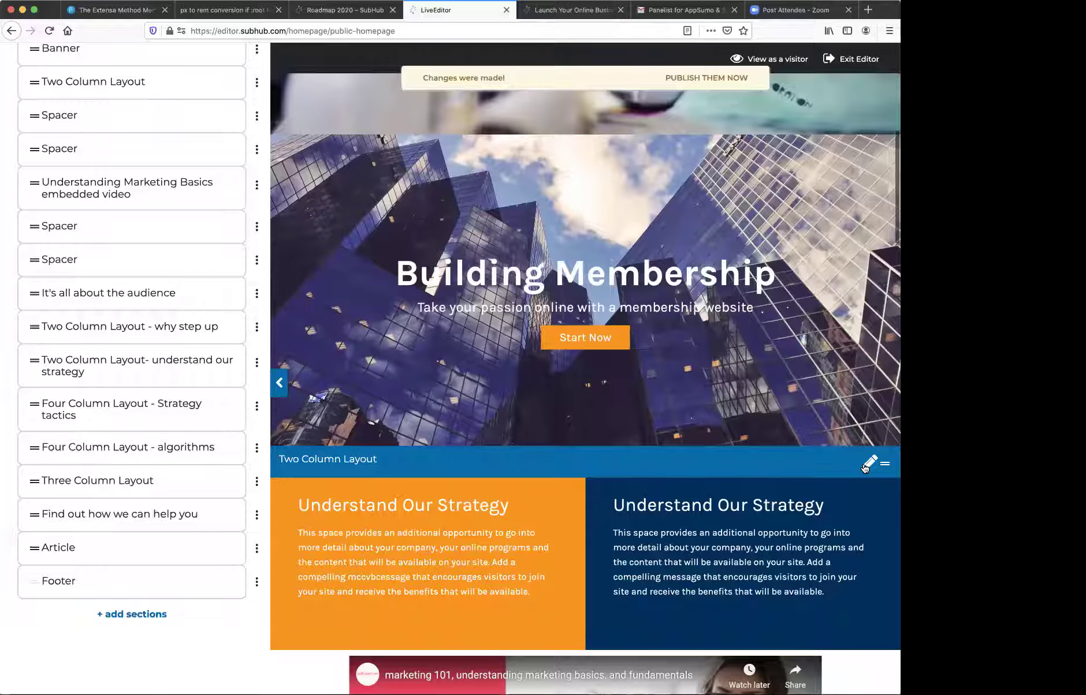
# - Open column 1 settings of the two-column section and expand the full Heading toolbar
pyautogui.click(868, 464)
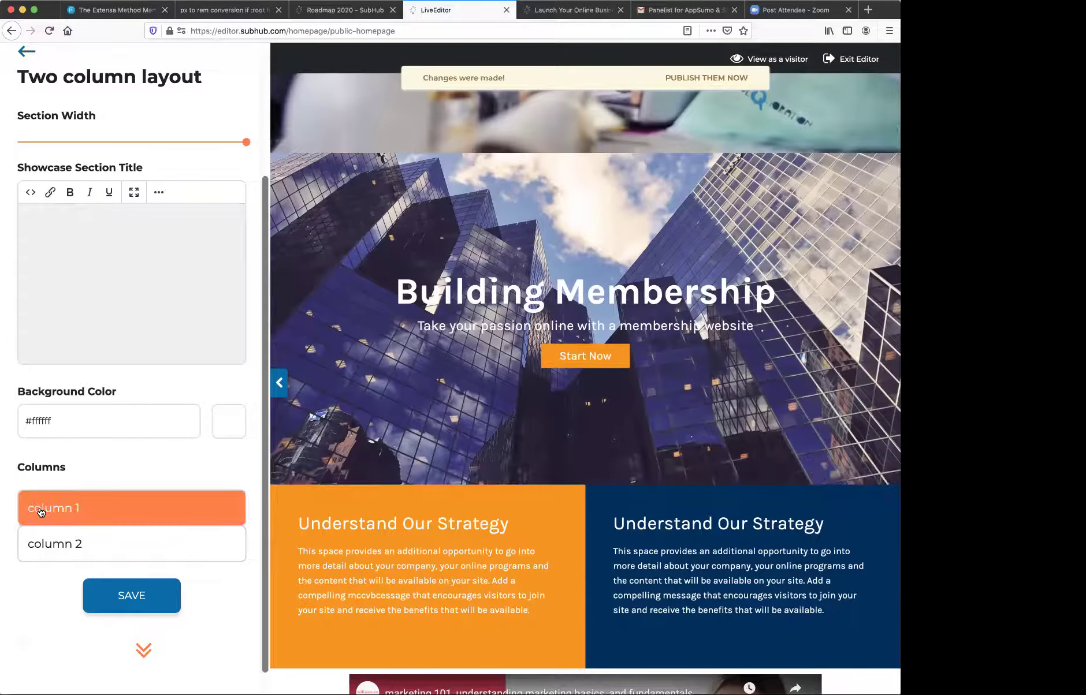
pyautogui.click(40, 513)
pyautogui.scroll(-5, 38, 508)
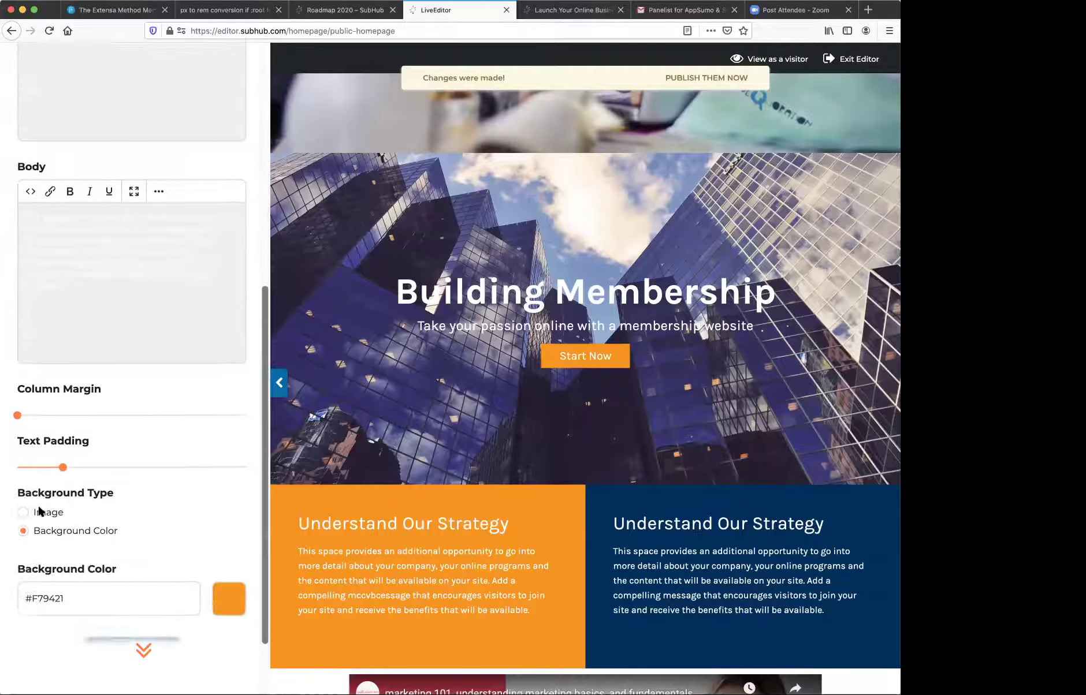
pyautogui.scroll(-3, 38, 510)
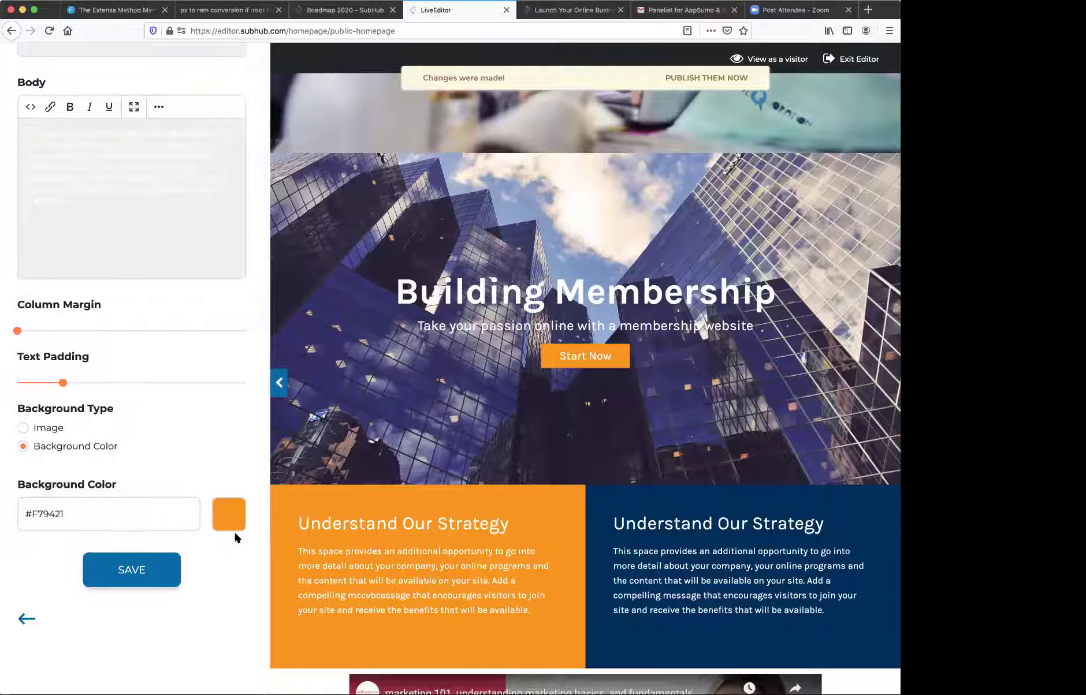
pyautogui.scroll(8, 130, 396)
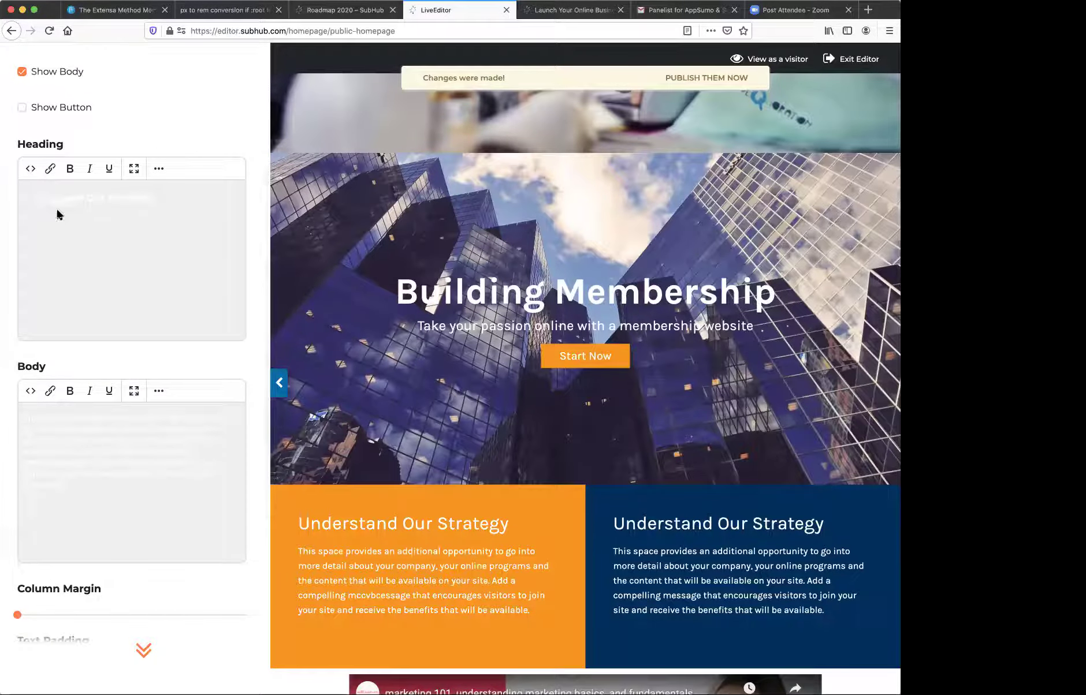
pyautogui.click(157, 169)
# - Insert learn-chakras.png at width 40 before the 'Understand Our Strategy' heading
pyautogui.click(173, 215)
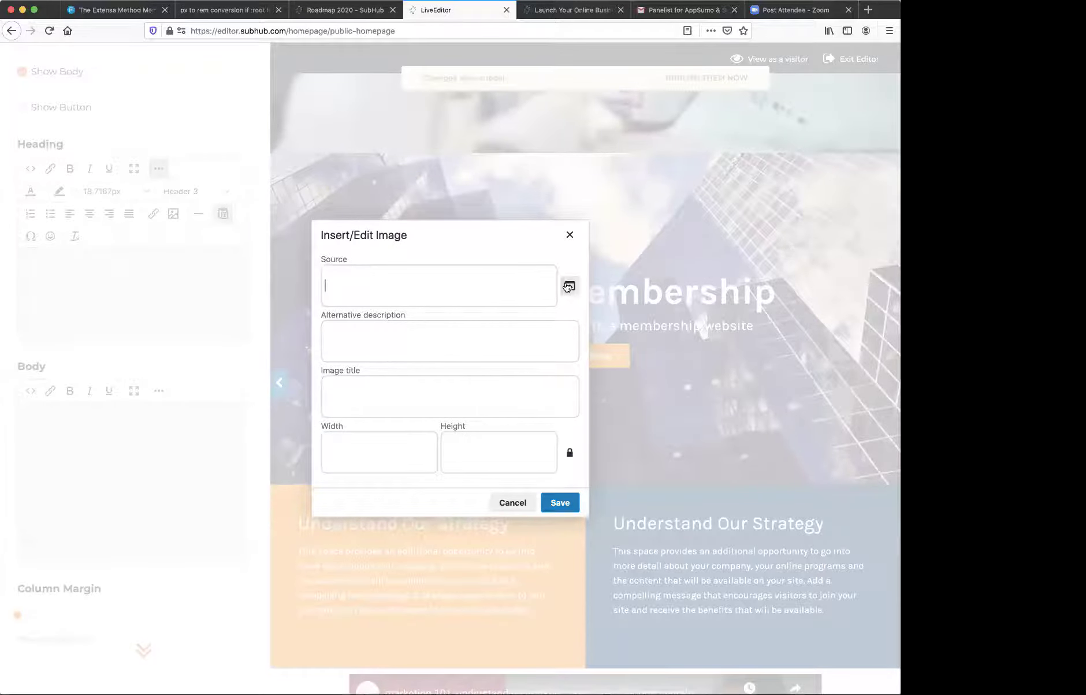
pyautogui.click(569, 286)
pyautogui.click(624, 203)
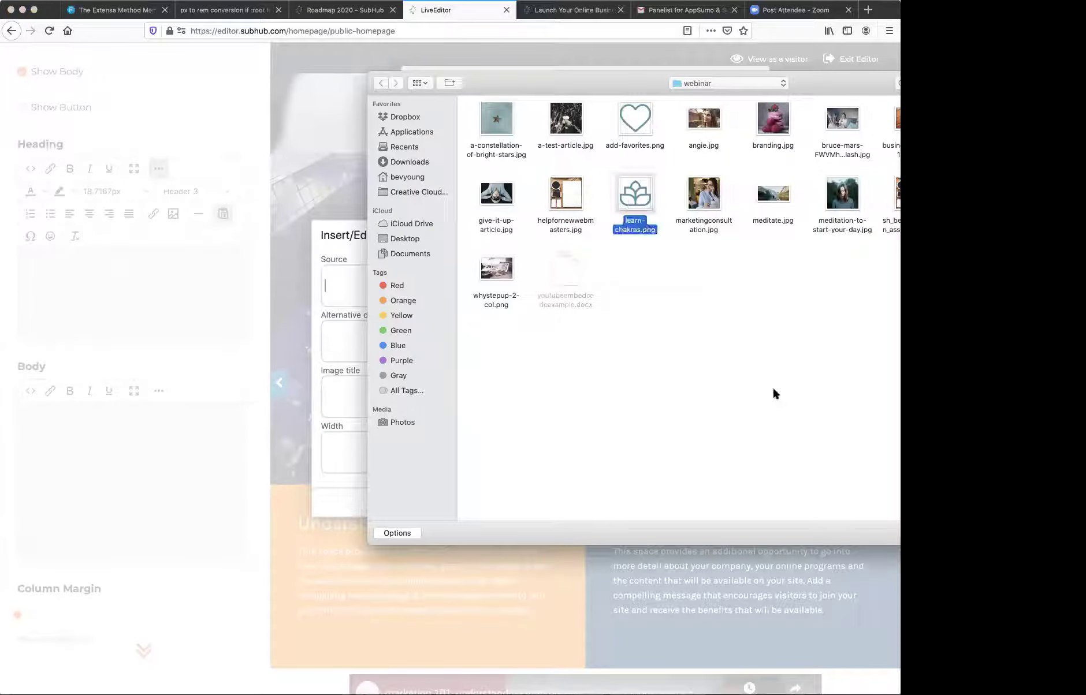
pyautogui.press('Return')
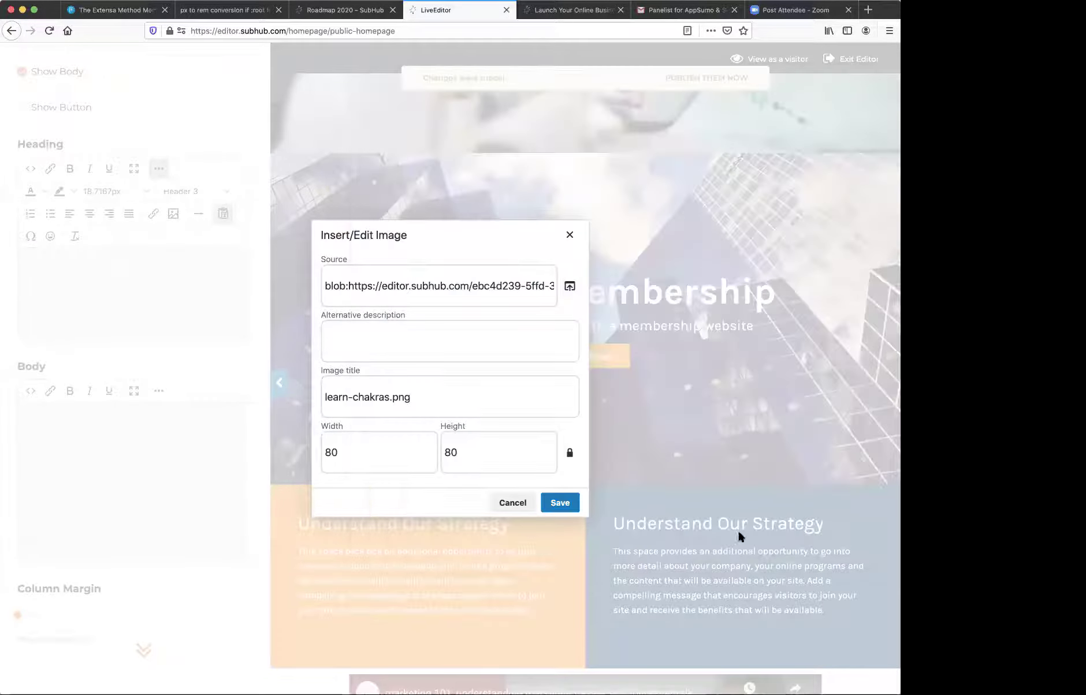
pyautogui.click(326, 453)
pyautogui.write('4')
pyautogui.click(558, 503)
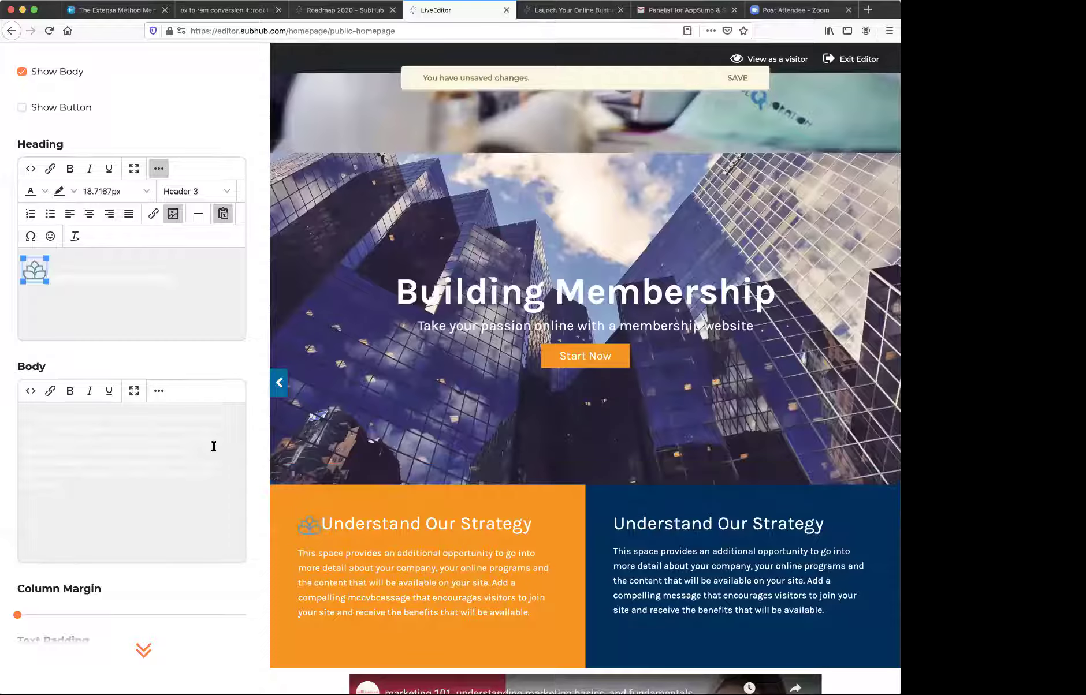
pyautogui.scroll(-5, 214, 446)
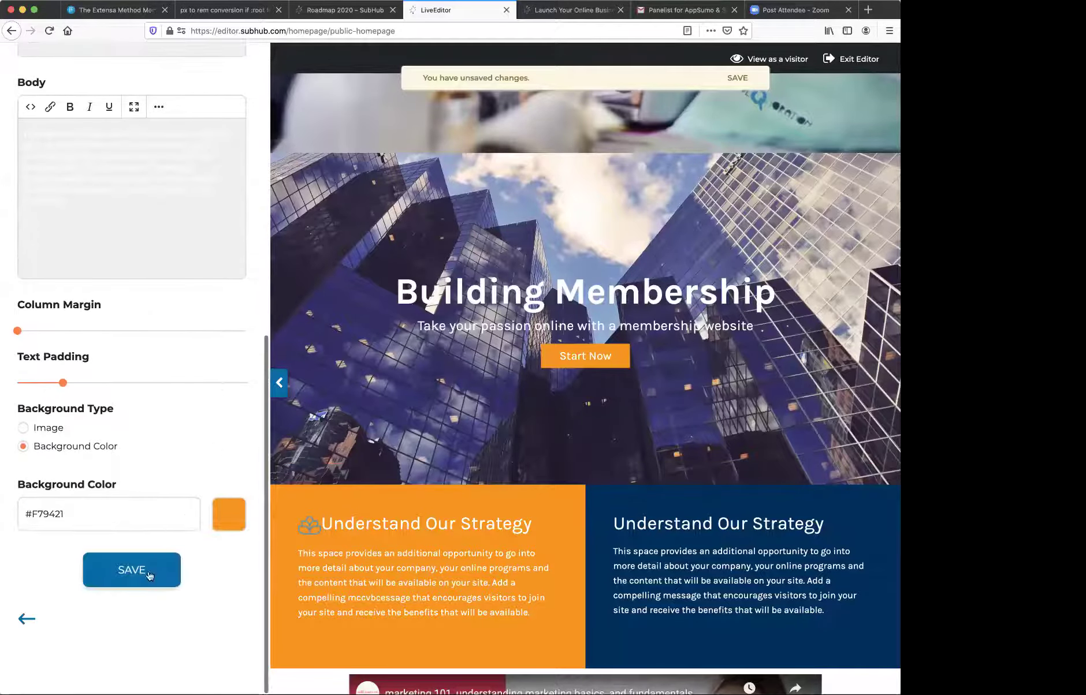
# - Save the homepage edits, keeping the chakra icon beside the orange column heading
pyautogui.click(144, 569)
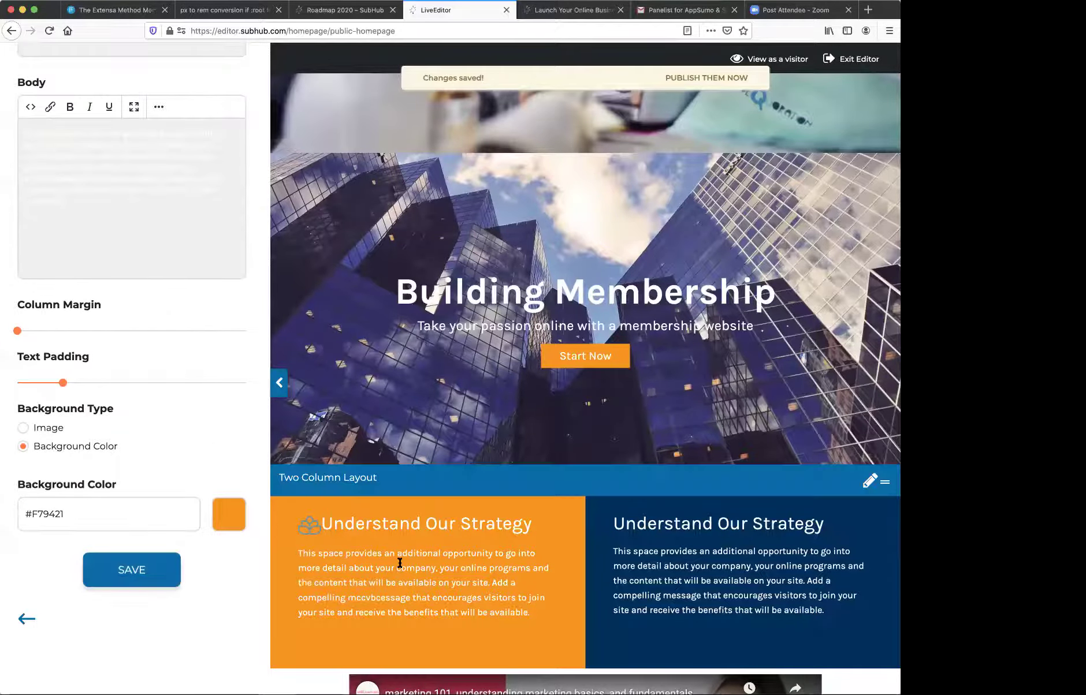
pyautogui.scroll(-4, 400, 563)
pyautogui.scroll(-5, 400, 563)
pyautogui.scroll(3, 398, 558)
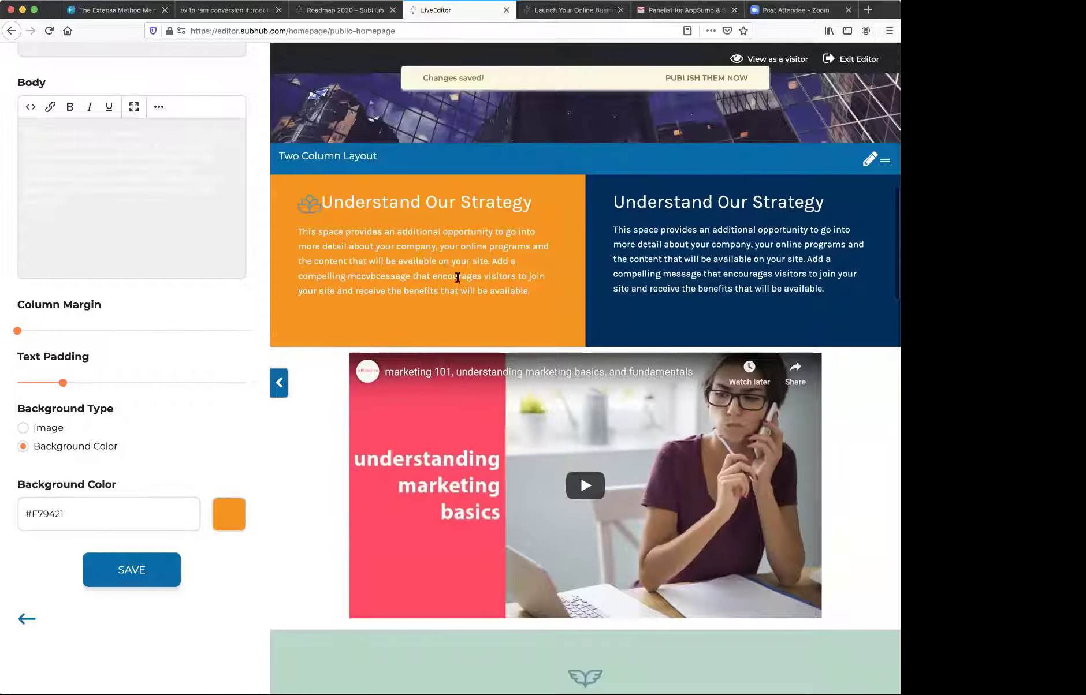
pyautogui.scroll(9, 189, 241)
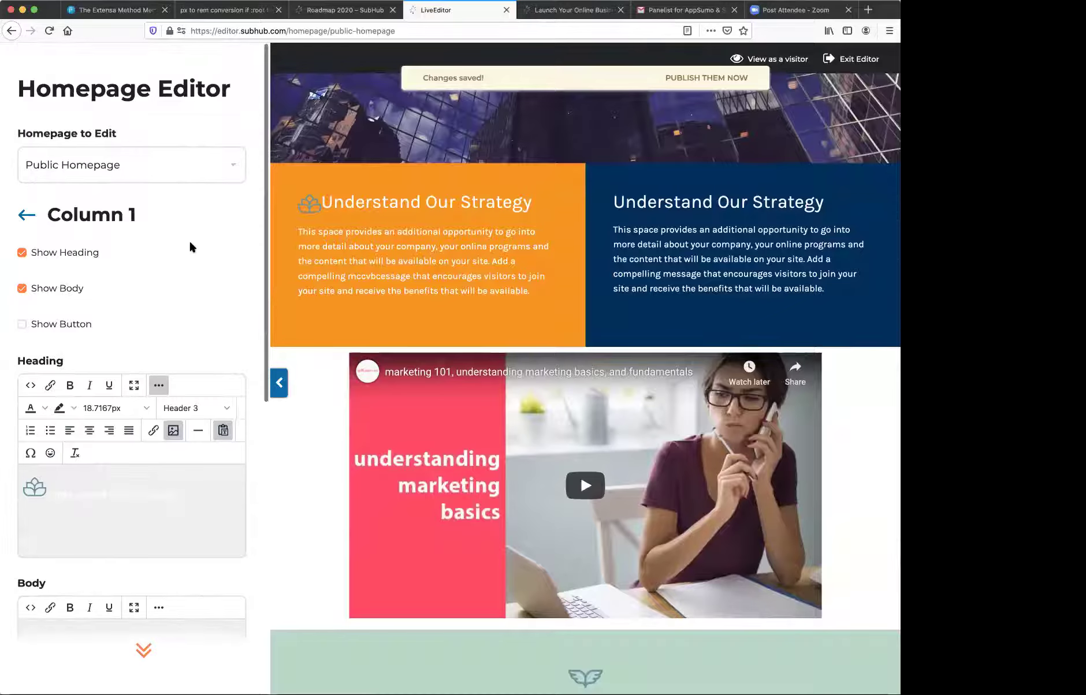
# - Return to the Two Column Layout section's settings and scroll through them
pyautogui.click(21, 215)
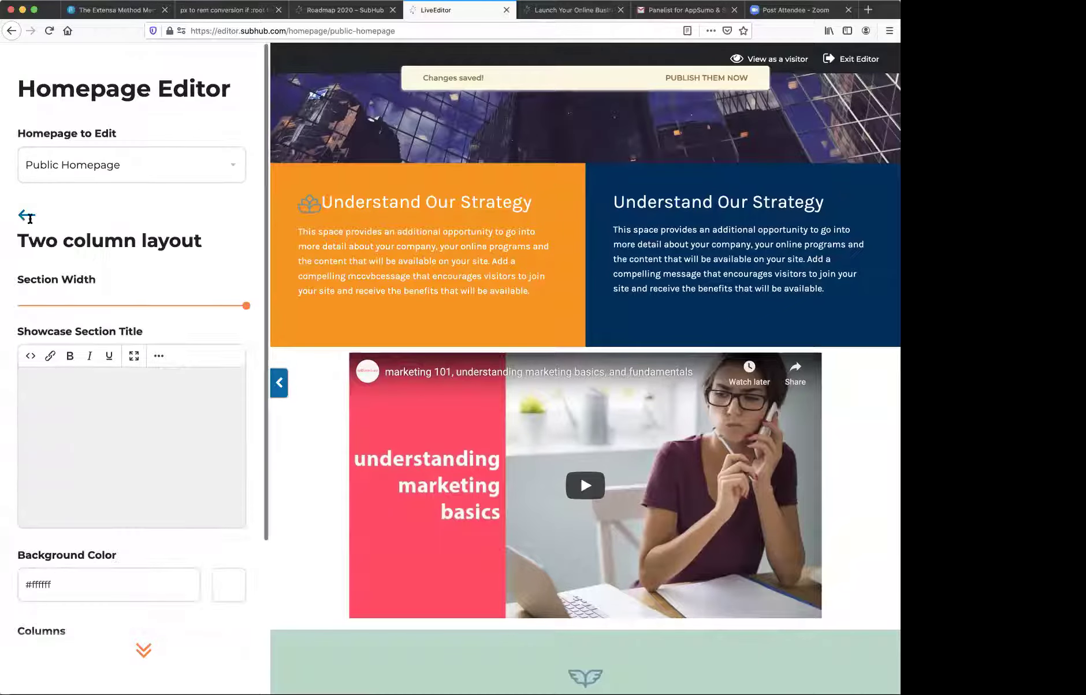
pyautogui.scroll(-10, 497, 456)
pyautogui.scroll(-2, 503, 458)
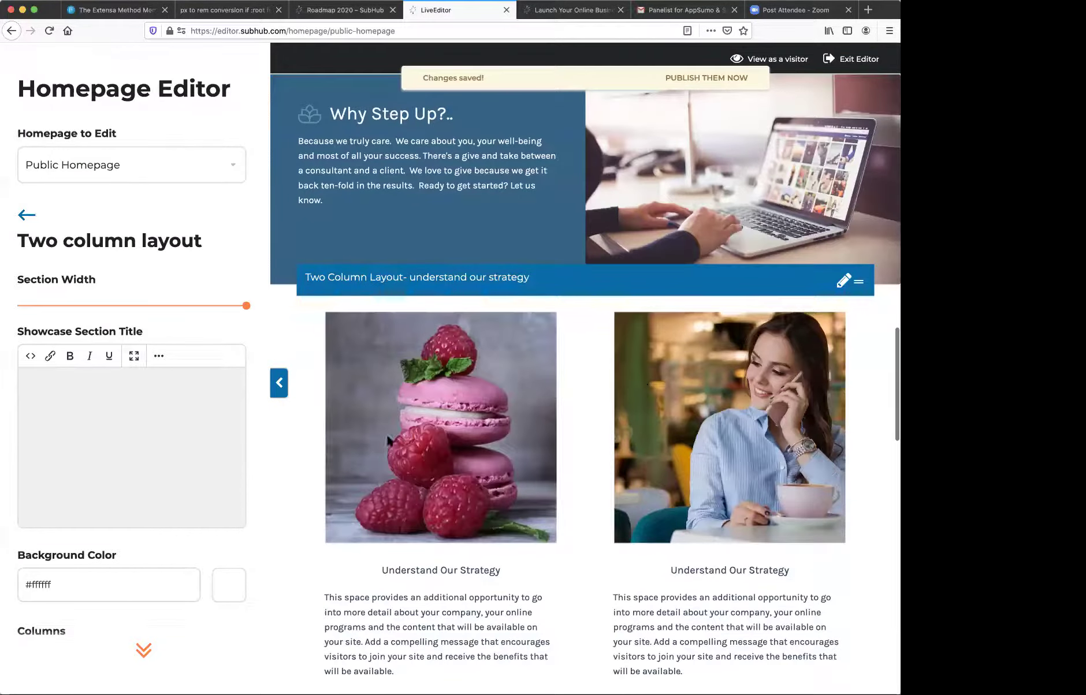
pyautogui.scroll(-15, 456, 513)
pyautogui.scroll(-1, 452, 505)
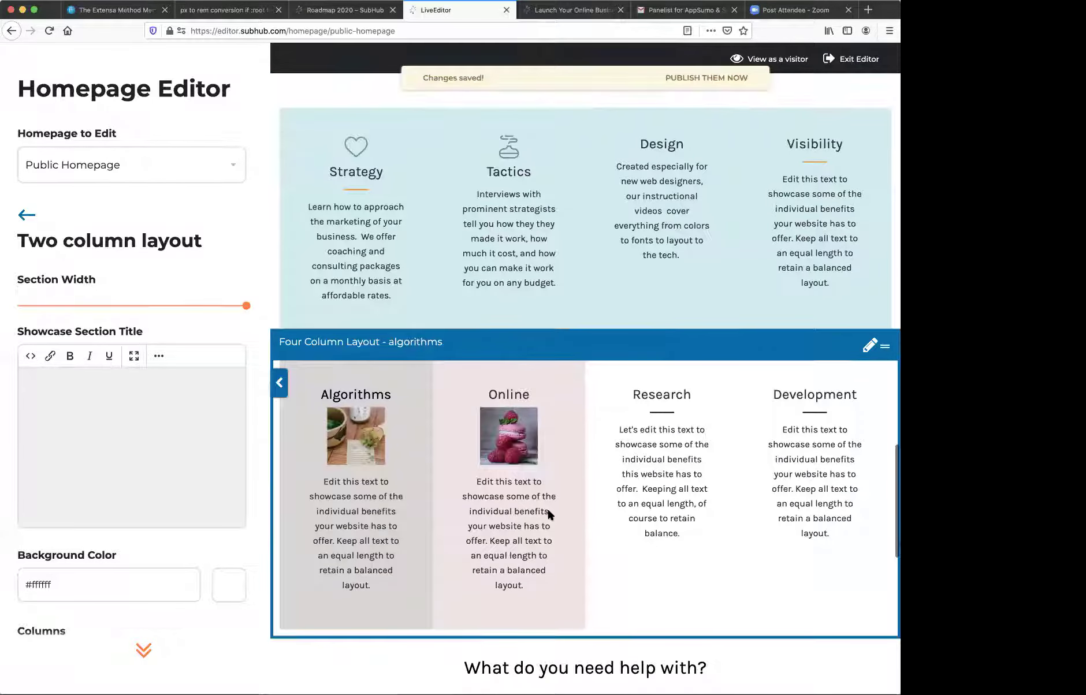
pyautogui.scroll(-10, 547, 507)
pyautogui.scroll(-10, 549, 511)
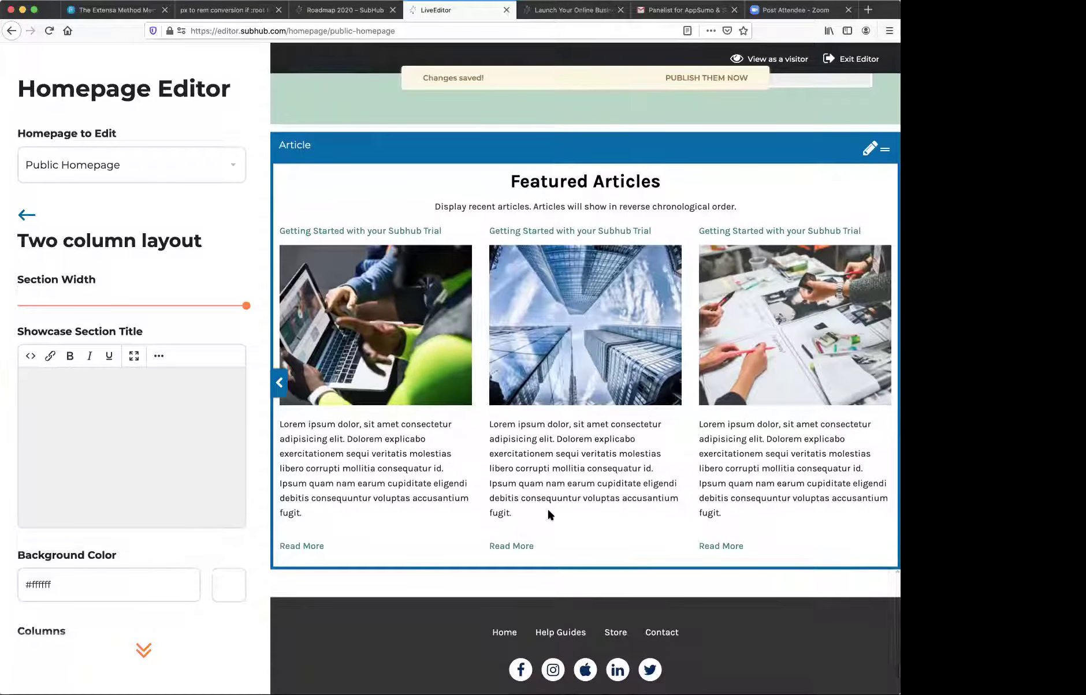
pyautogui.scroll(5, 549, 514)
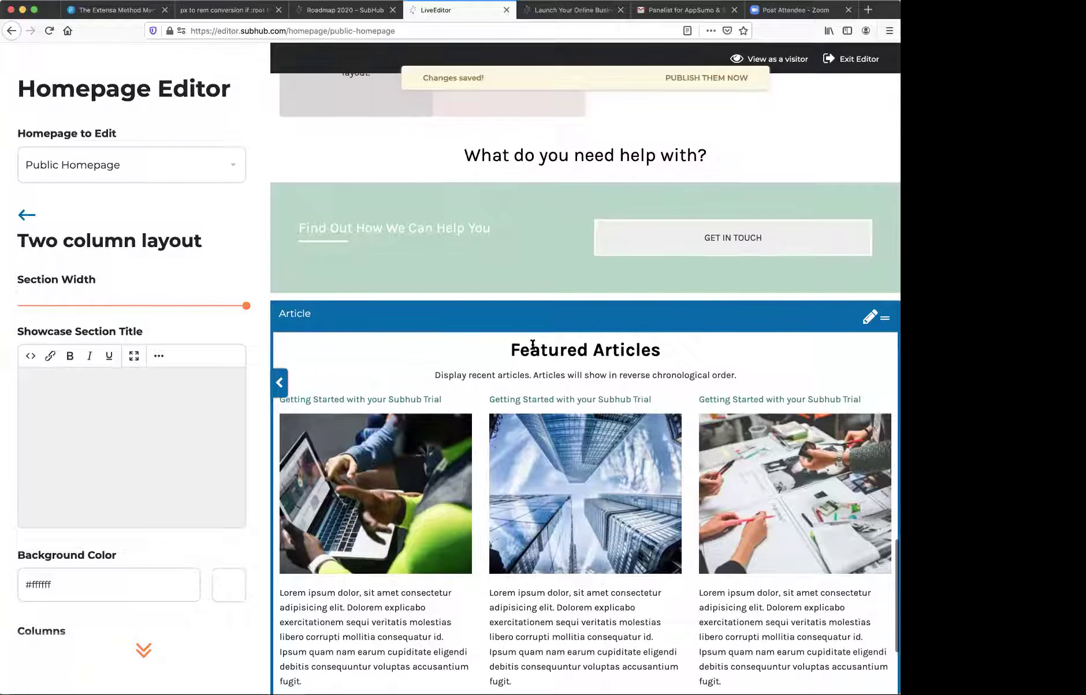
# - From the Sections list, open the Article section's Post Settings for Featured Articles
pyautogui.click(29, 215)
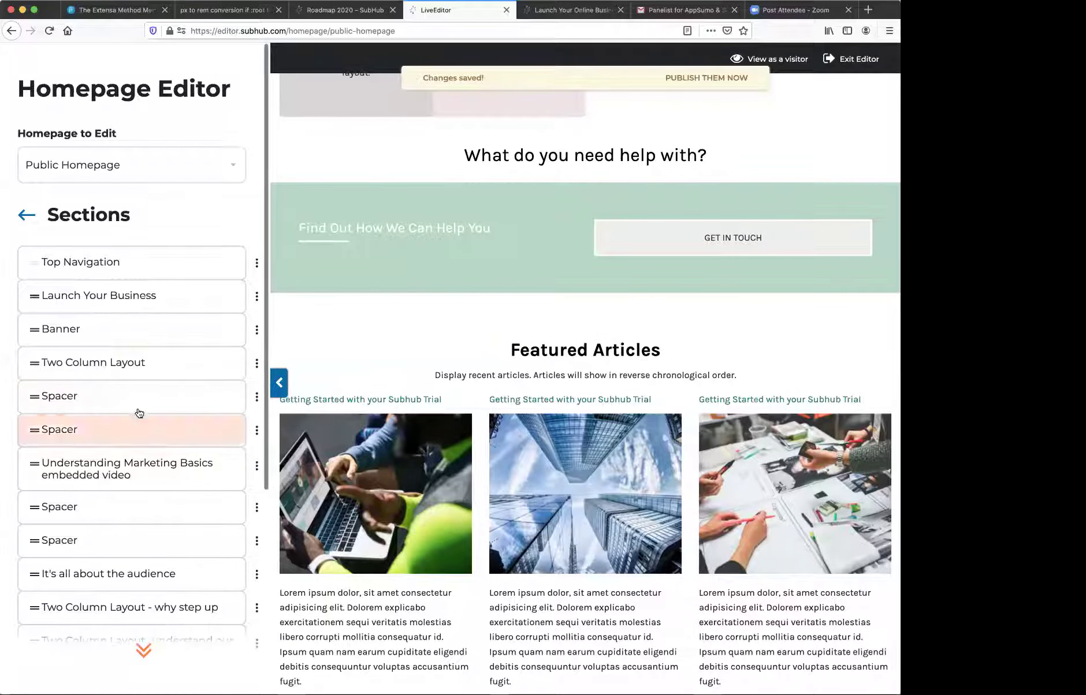
pyautogui.scroll(-5, 140, 407)
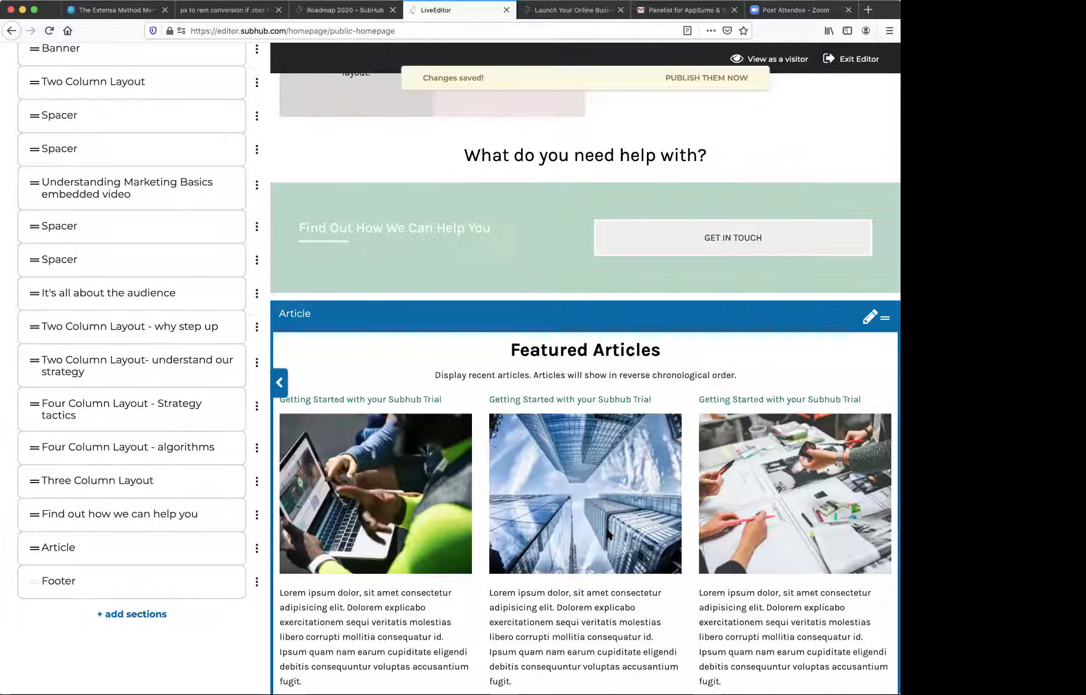
pyautogui.scroll(1, 606, 535)
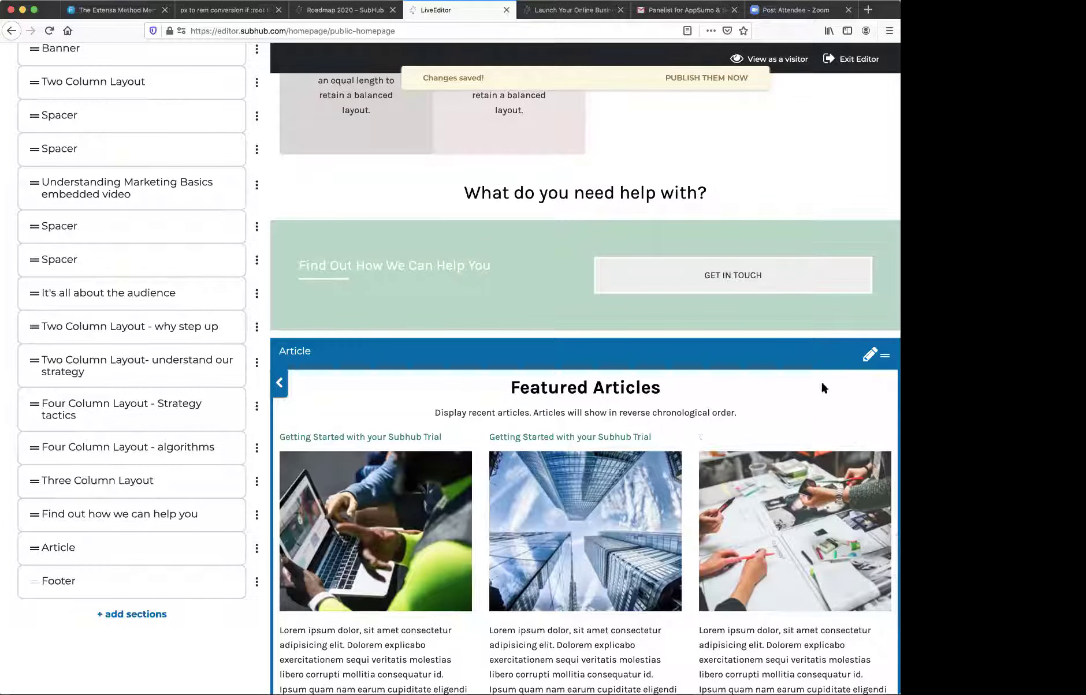
pyautogui.click(870, 355)
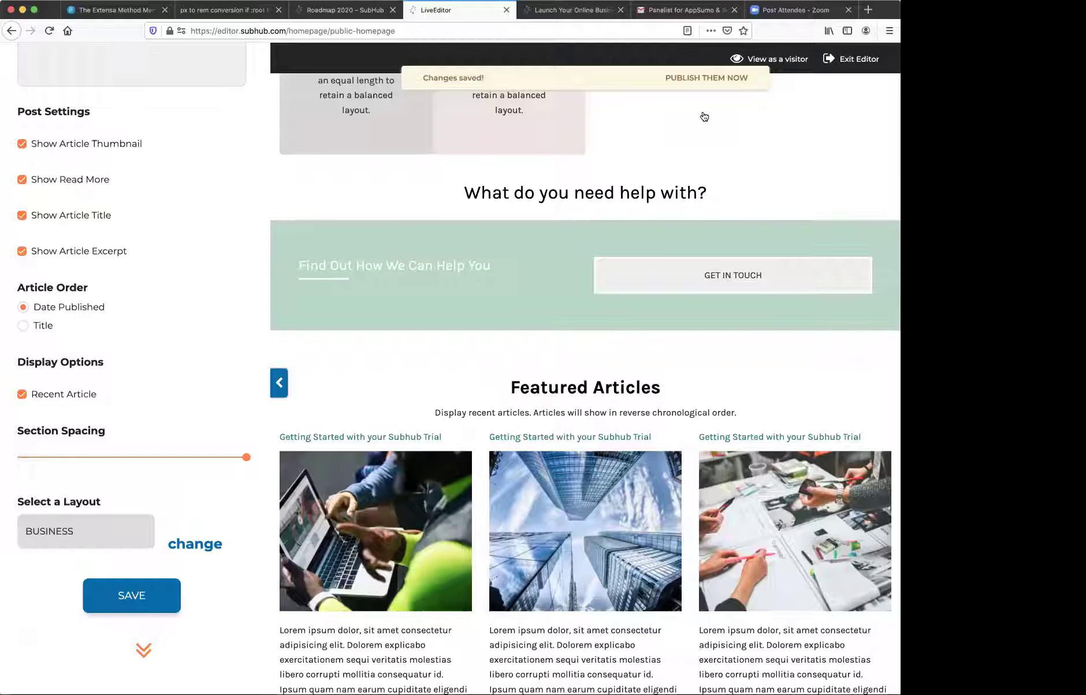
# - Scroll through the published homepage as a visitor, reviewing the new strategy icon
pyautogui.scroll(4, 691, 151)
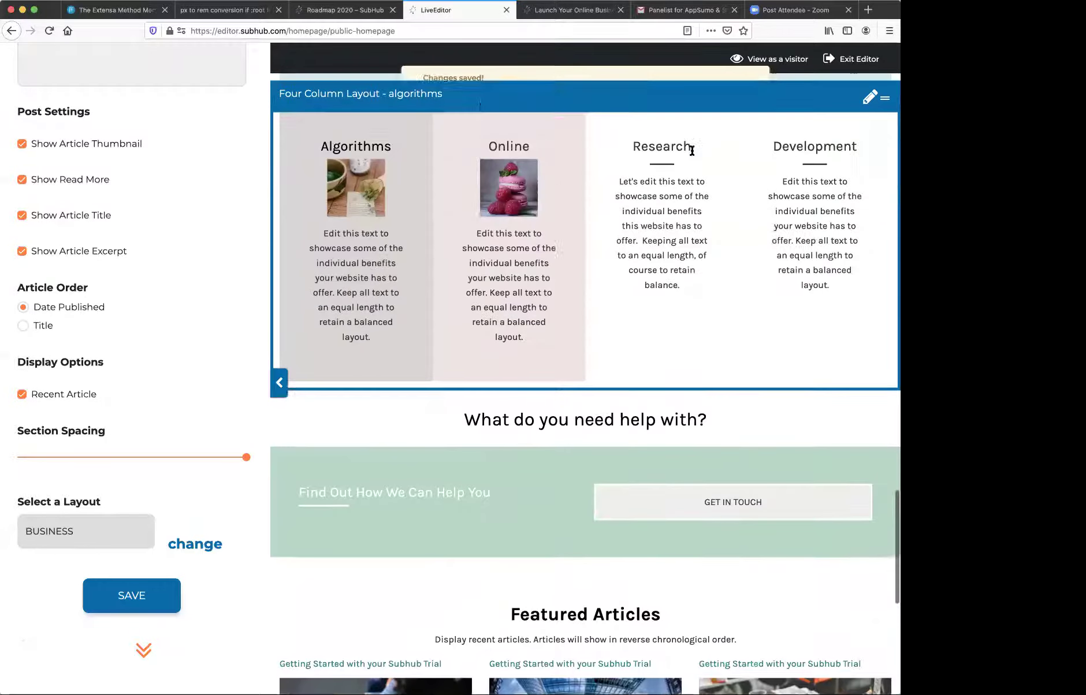
pyautogui.scroll(20, 692, 152)
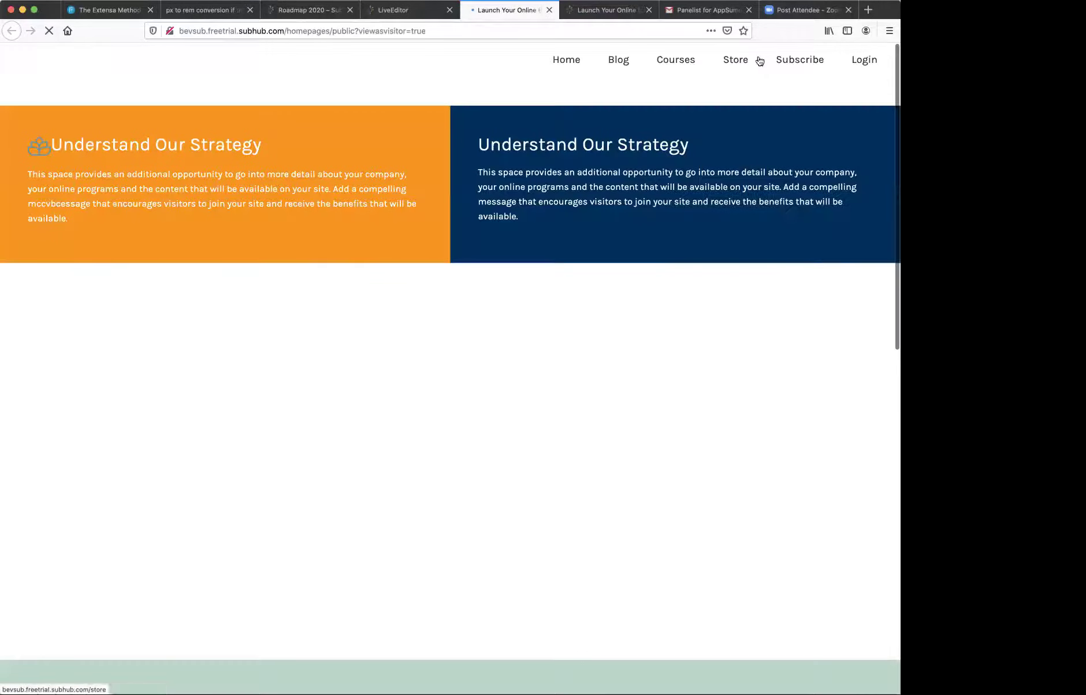
pyautogui.scroll(-15, 526, 297)
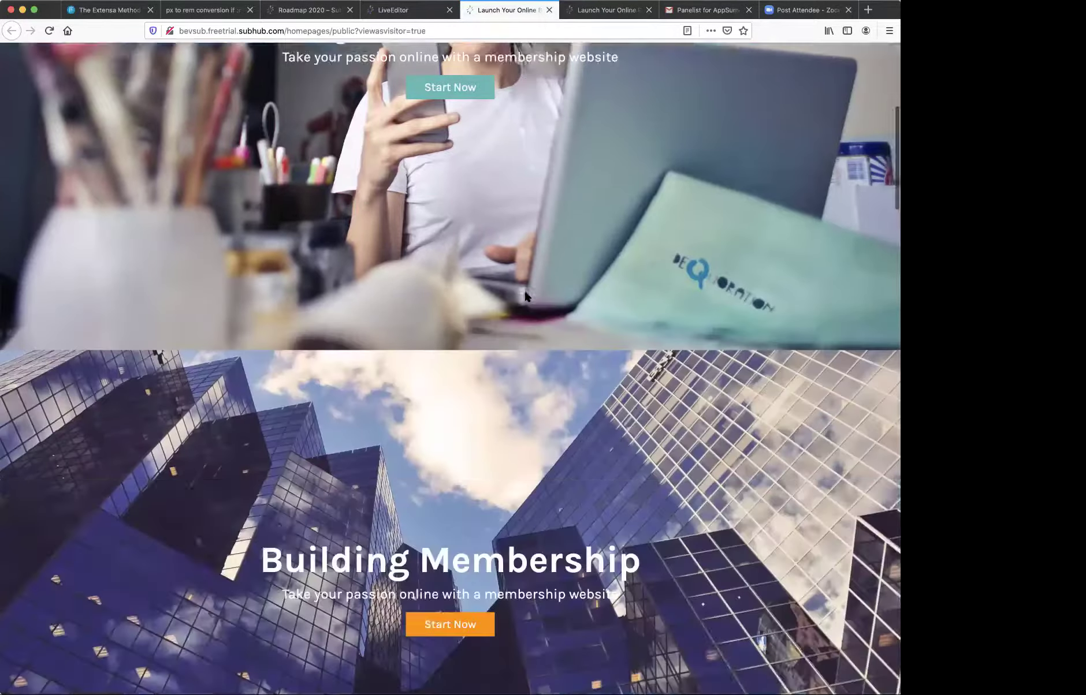
pyautogui.scroll(-20, 525, 294)
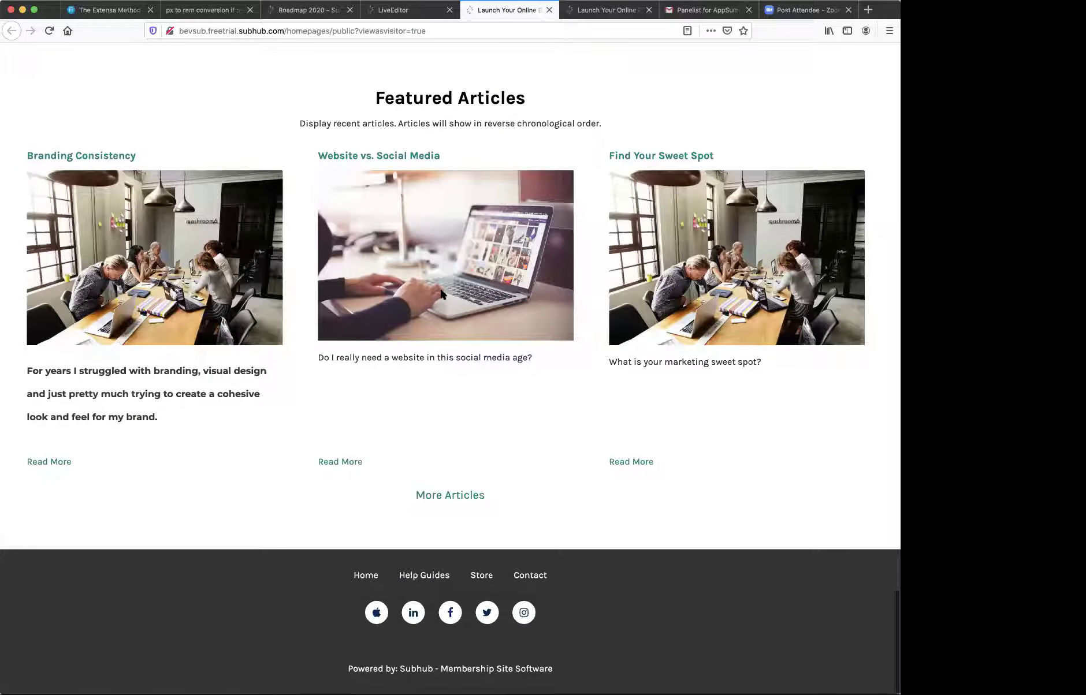
pyautogui.scroll(3, 439, 289)
pyautogui.scroll(8, 440, 292)
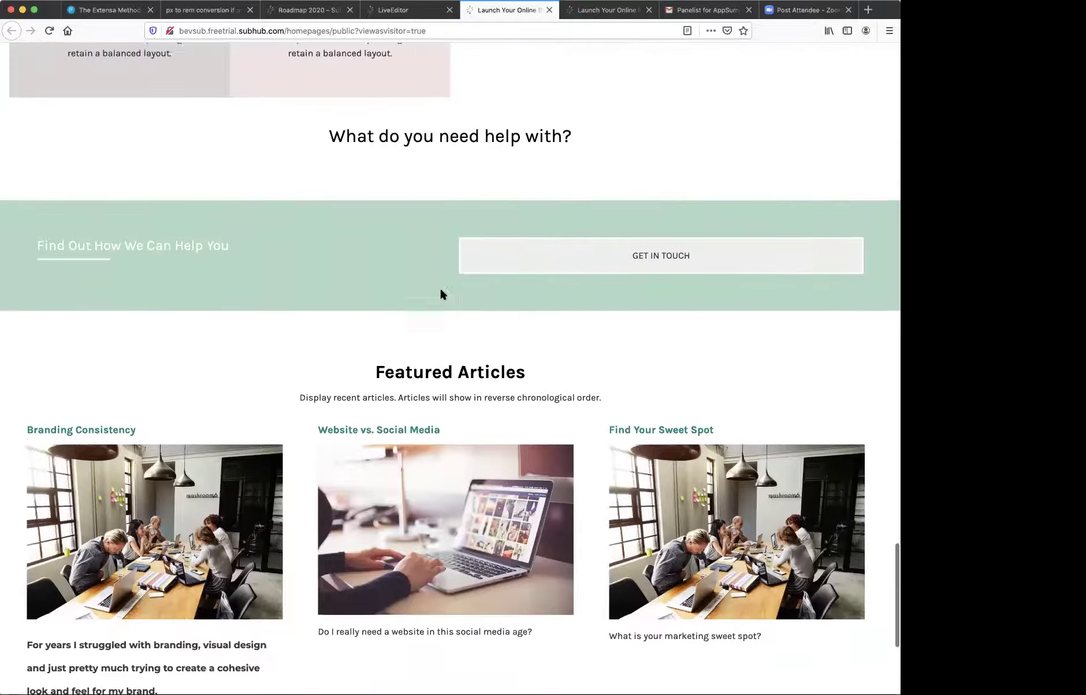
pyautogui.scroll(-10, 440, 292)
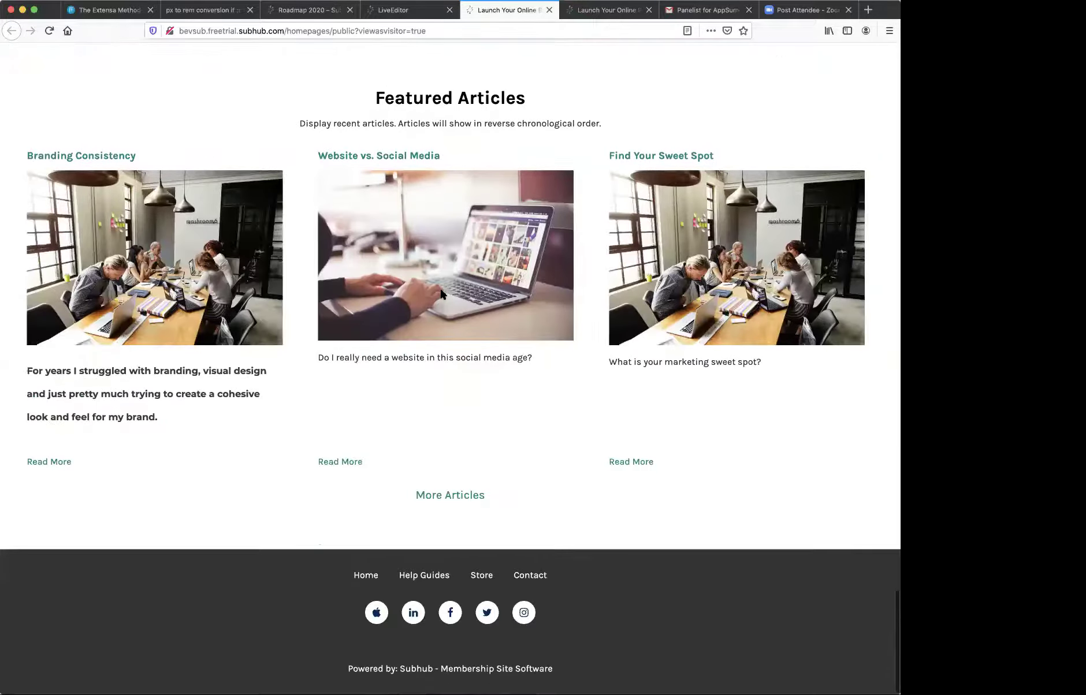
pyautogui.scroll(4, 391, 279)
pyautogui.scroll(20, 392, 279)
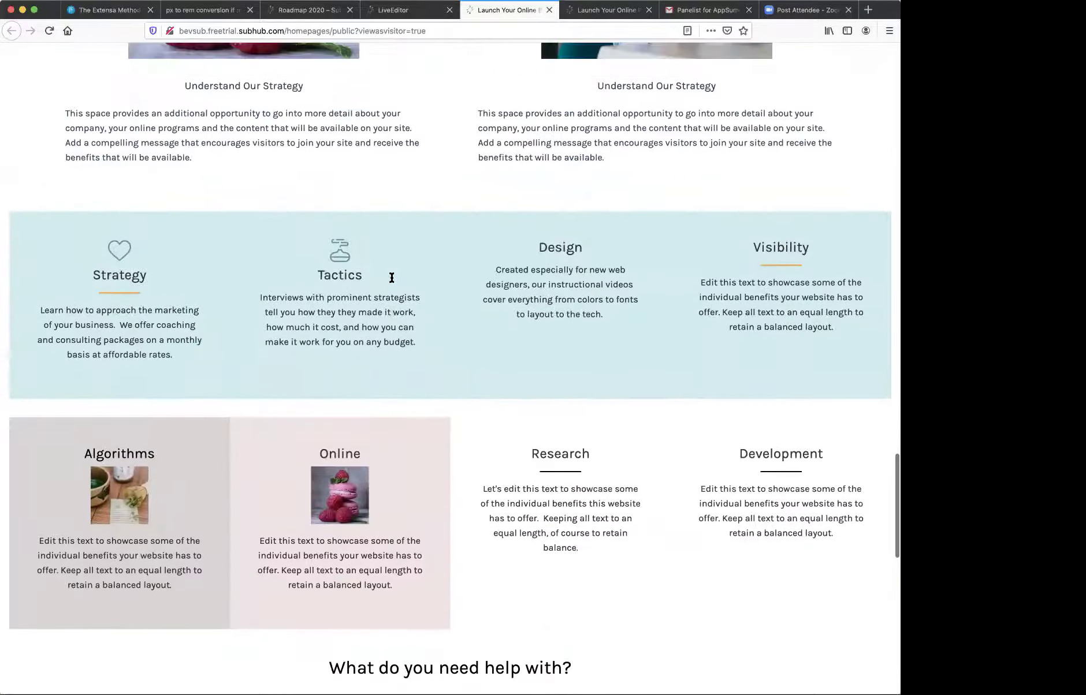
pyautogui.scroll(10, 391, 279)
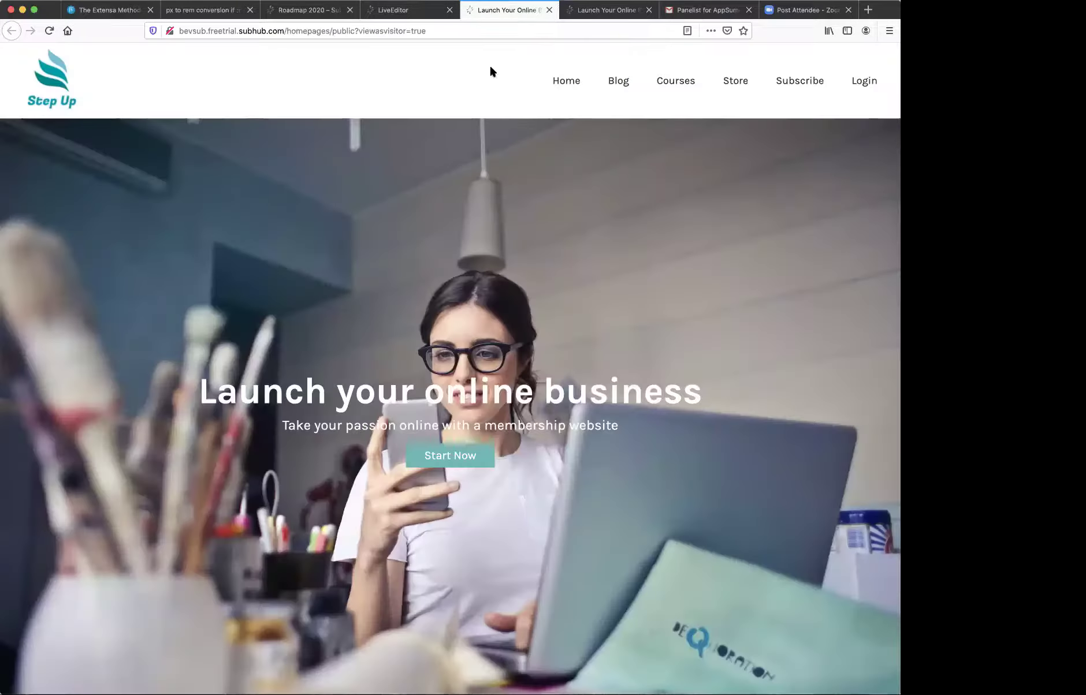
# - Close the visitor preview, exit the editor and log in with the saved account to the Trial Control Panel
pyautogui.click(549, 10)
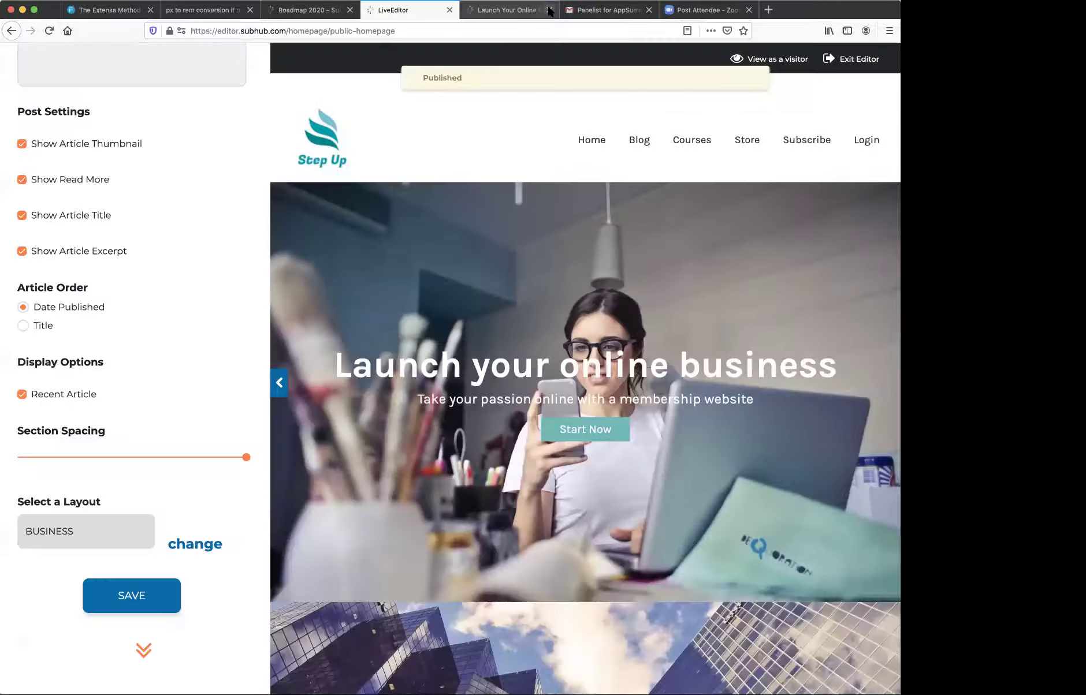
pyautogui.click(858, 60)
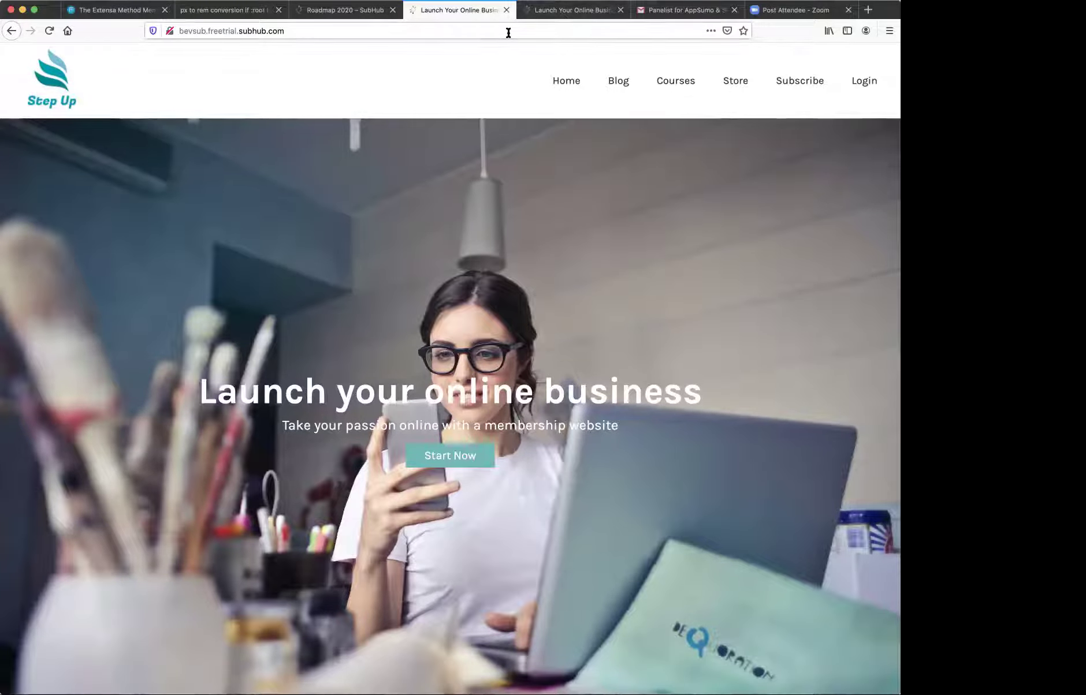
pyautogui.click(850, 80)
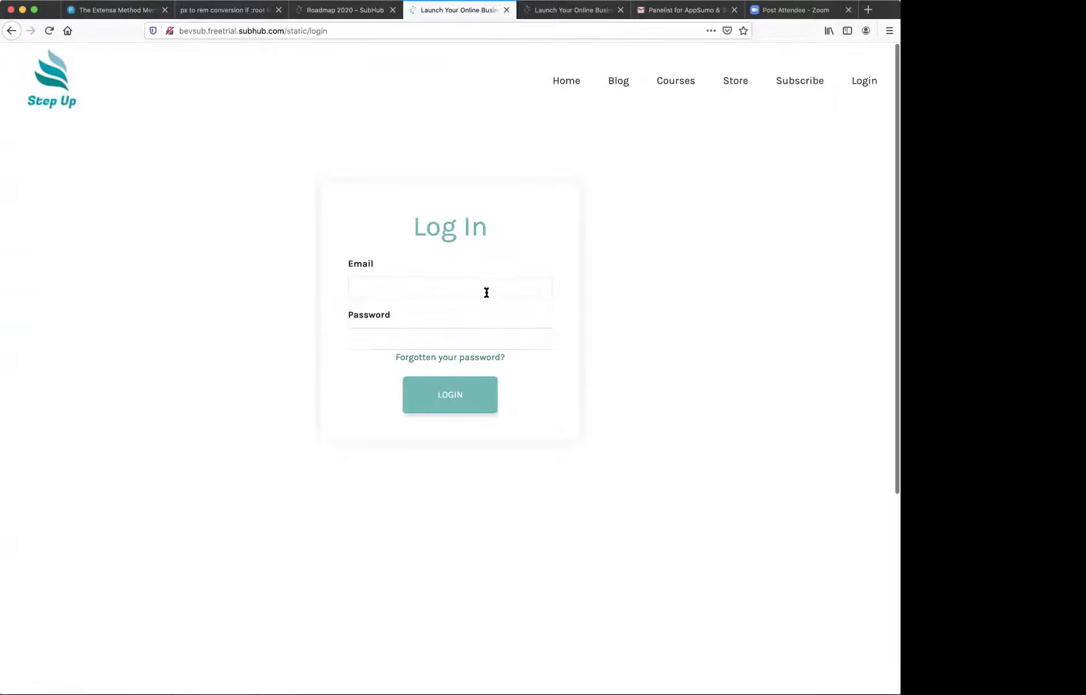
pyautogui.click(483, 292)
pyautogui.click(468, 328)
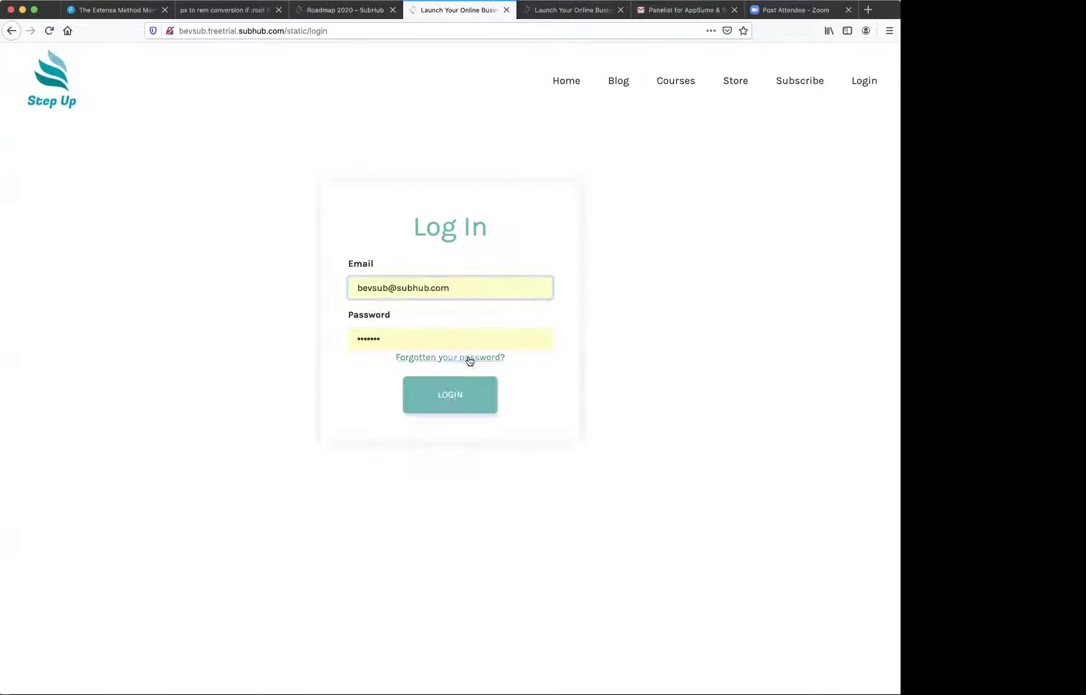
pyautogui.click(482, 392)
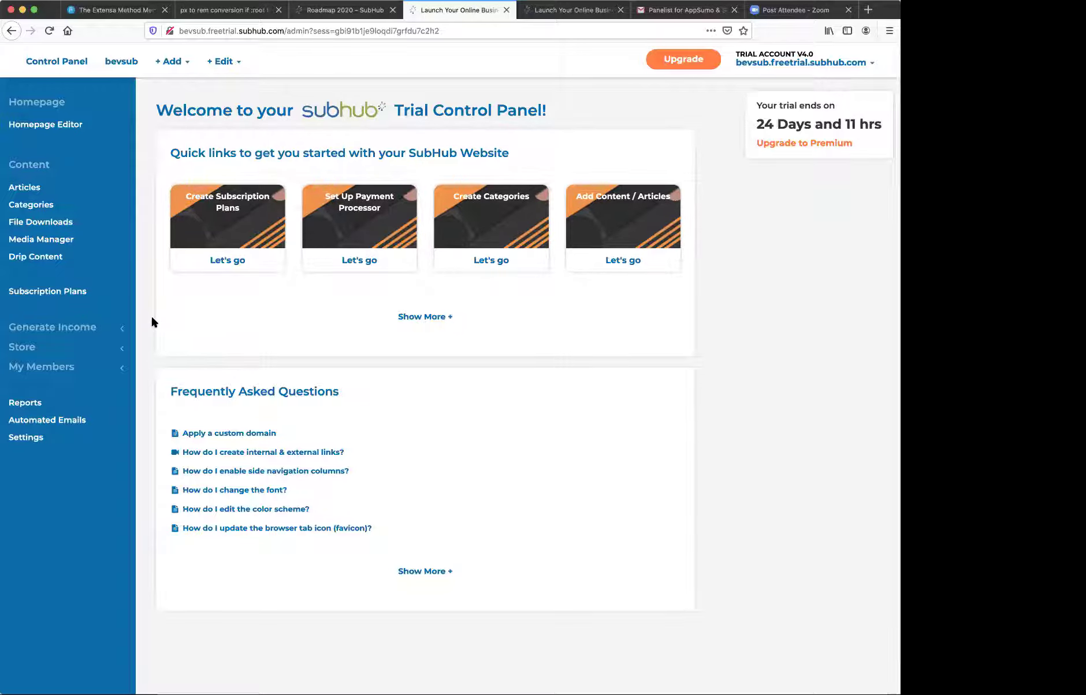
# - Open Member Manager's group list and re-save the Agency, Entrepreneur and Webmaster groups
pyautogui.click(65, 374)
pyautogui.scroll(-1, 65, 374)
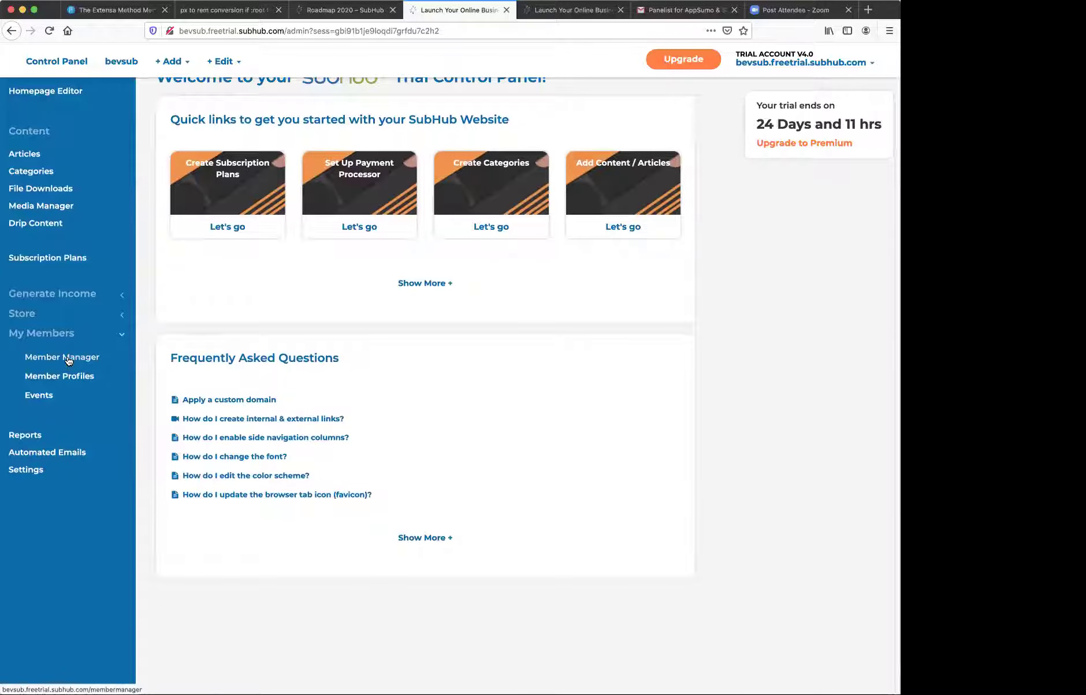
pyautogui.click(69, 358)
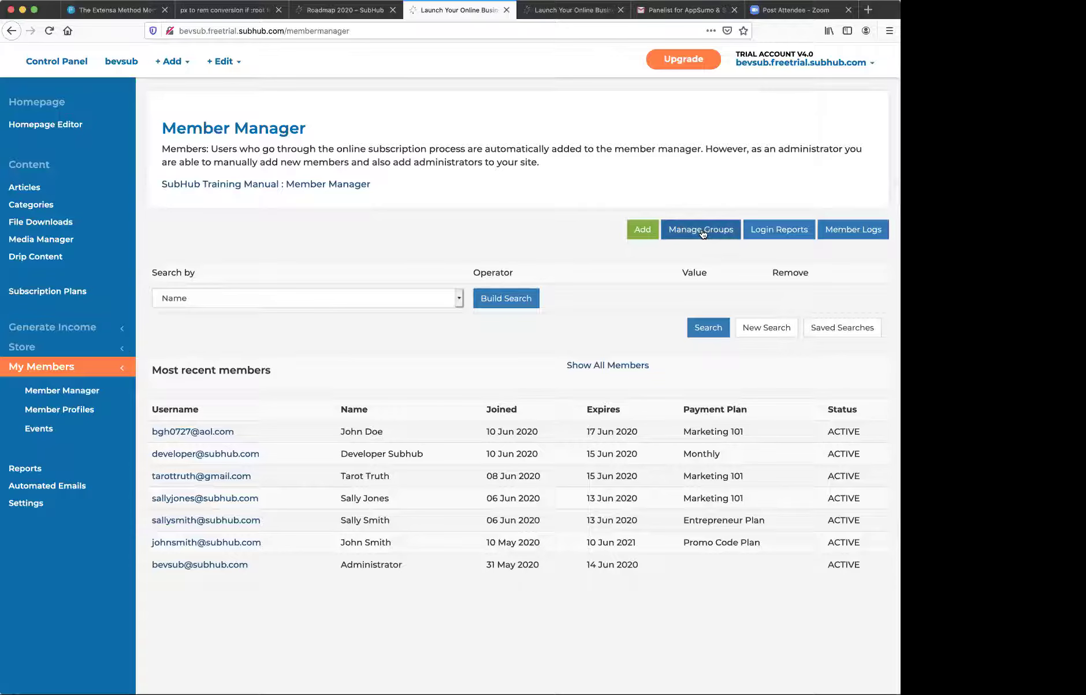
pyautogui.click(701, 230)
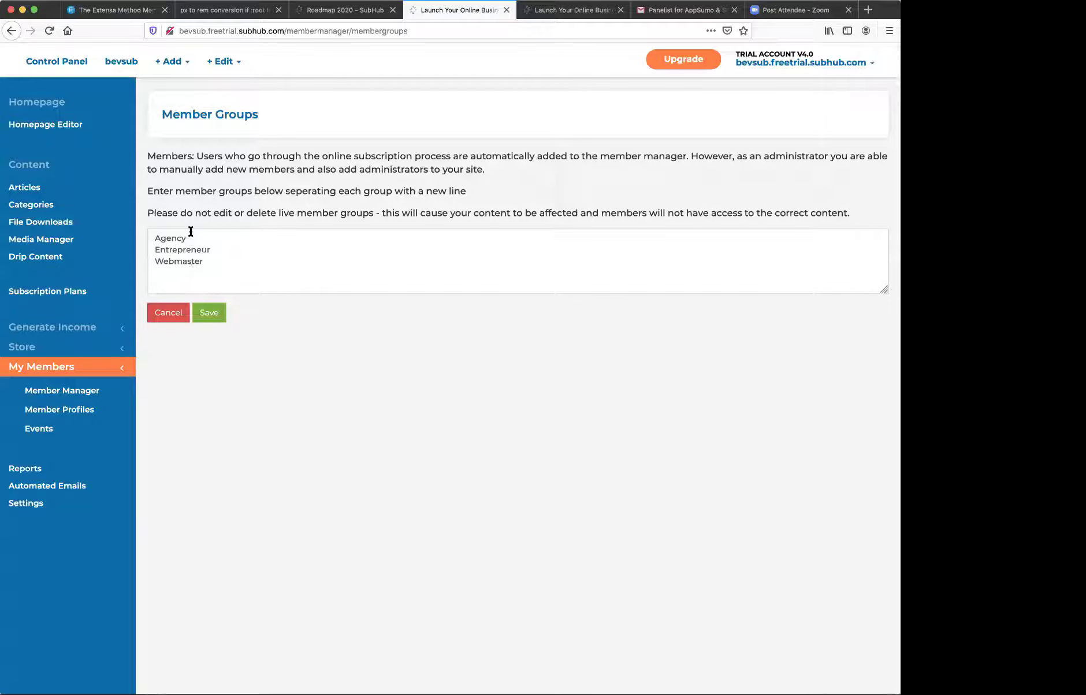
pyautogui.click(215, 317)
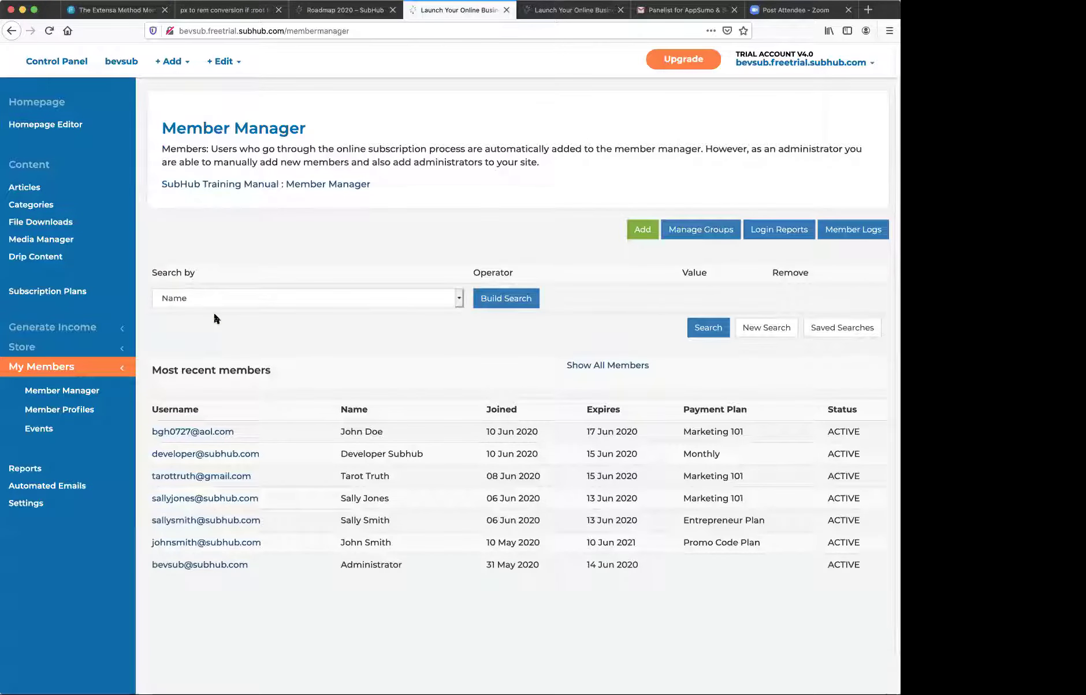
# - Edit the Entrepreneur Plan under Subscription Plans and save it unchanged
pyautogui.click(82, 293)
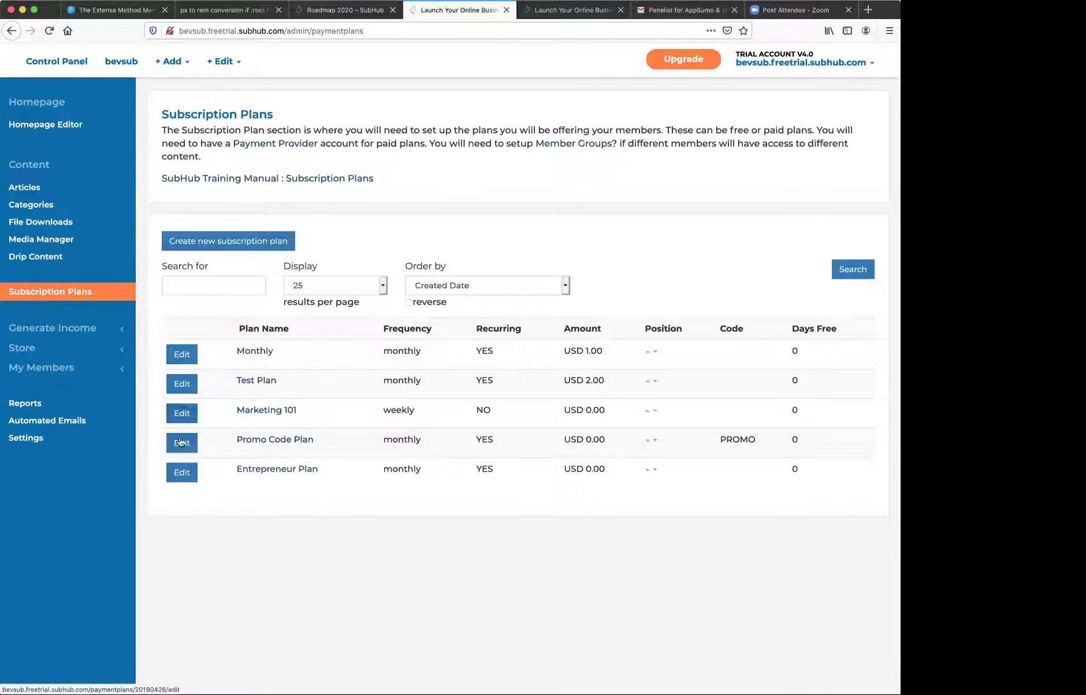
pyautogui.click(182, 473)
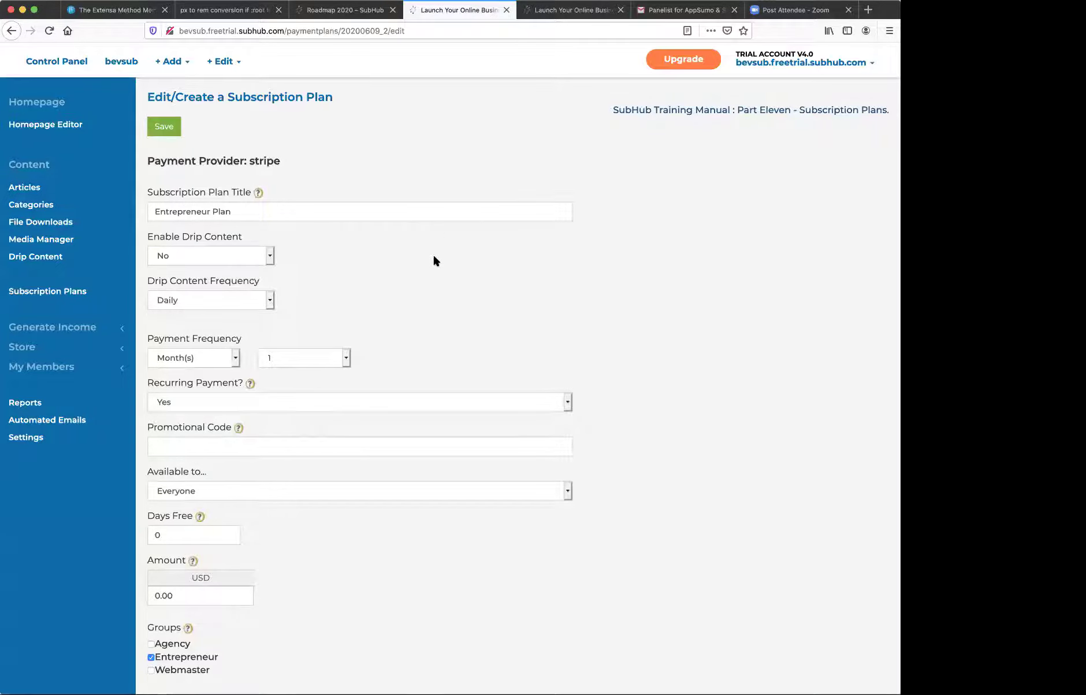
pyautogui.scroll(-1, 434, 258)
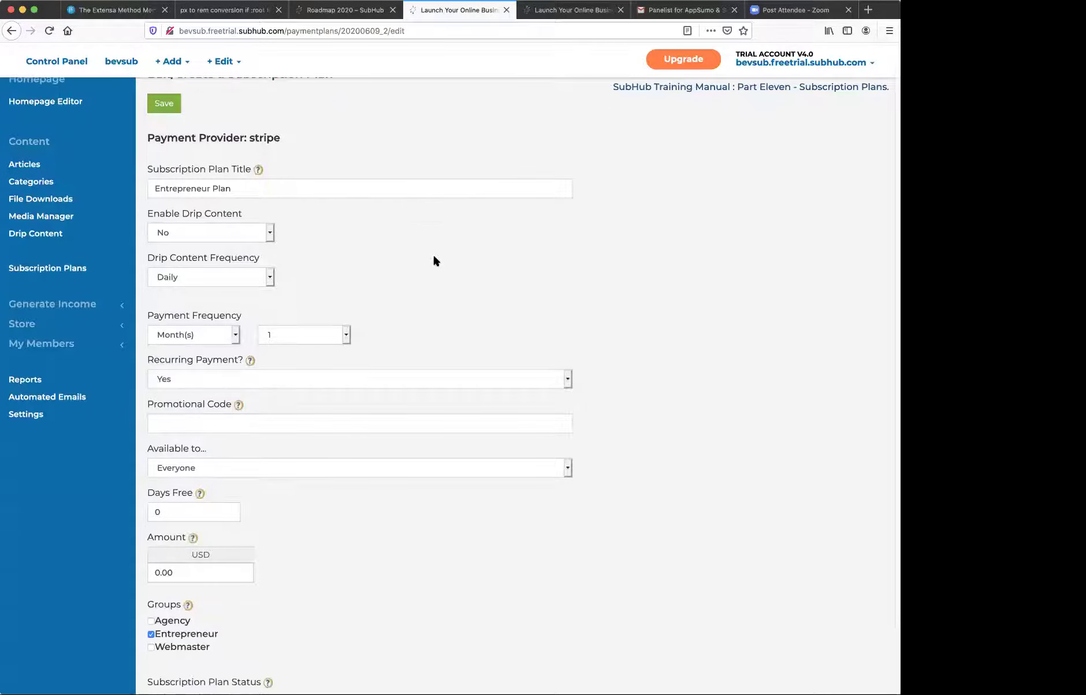
pyautogui.scroll(-1, 434, 258)
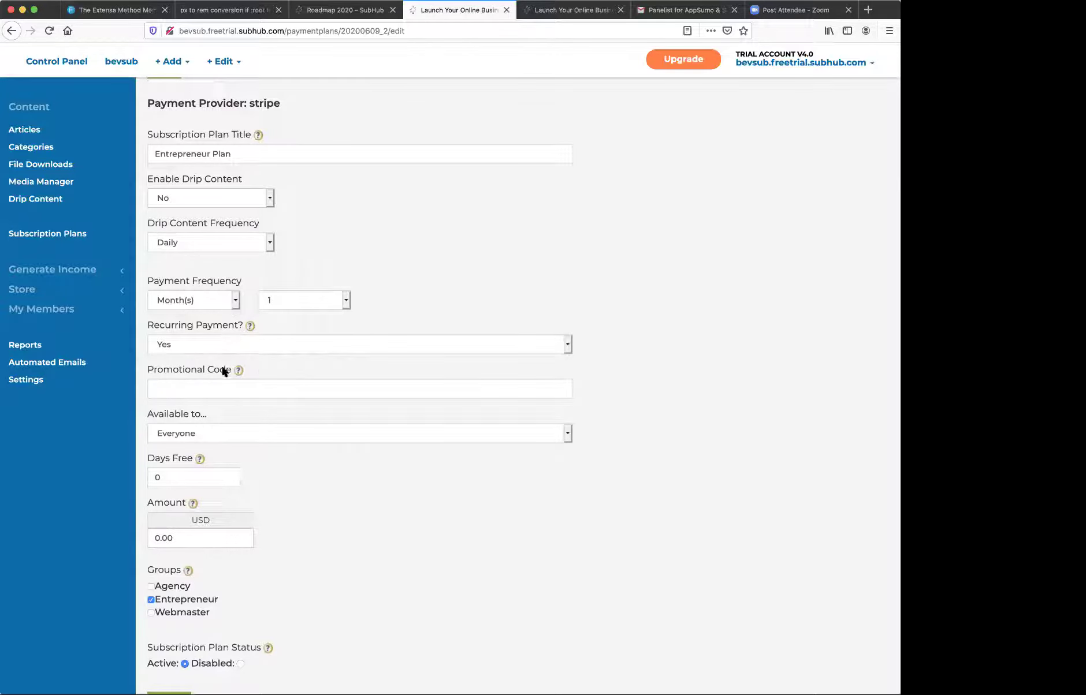
pyautogui.scroll(-1, 293, 369)
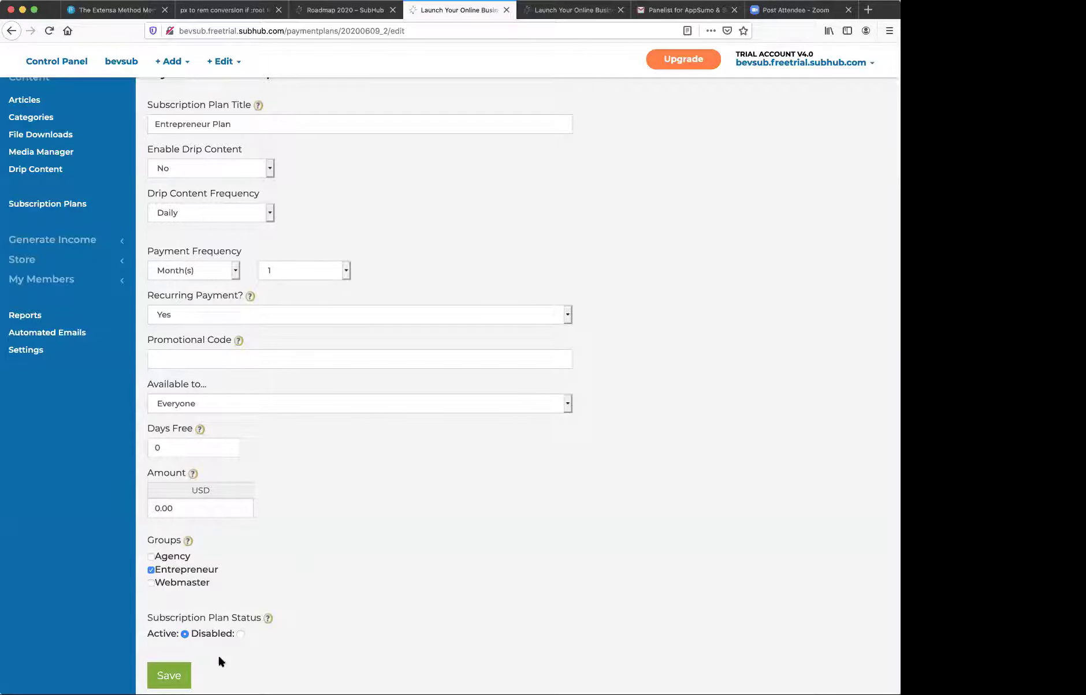
pyautogui.click(167, 676)
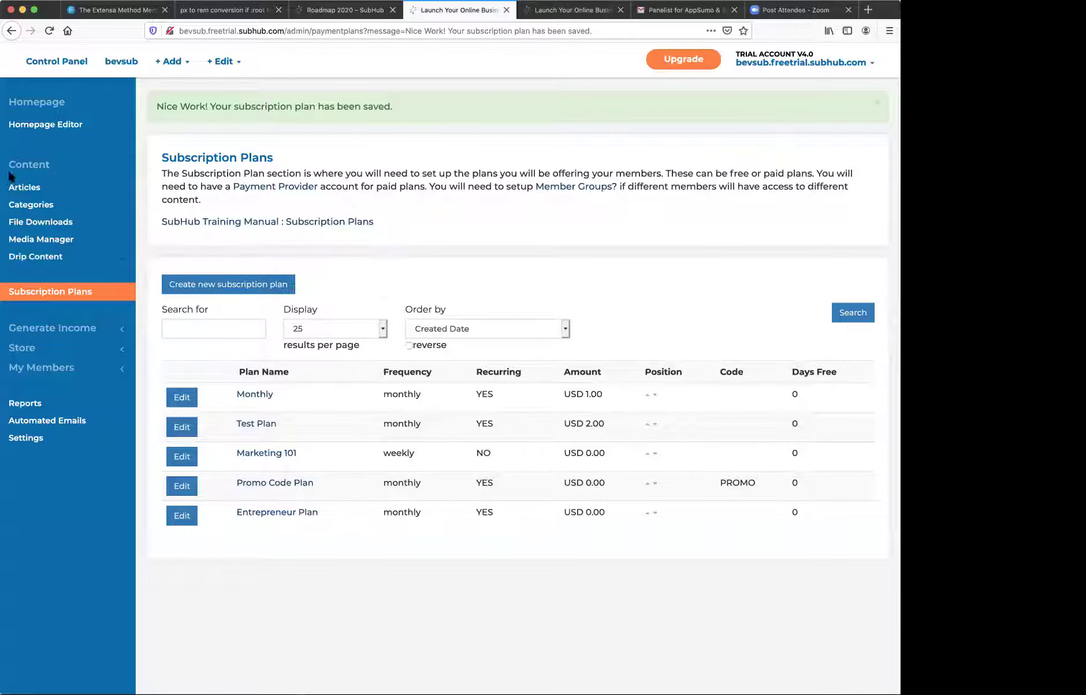
# - Re-save the Branding category, publish it, and return to the Articles list
pyautogui.click(33, 204)
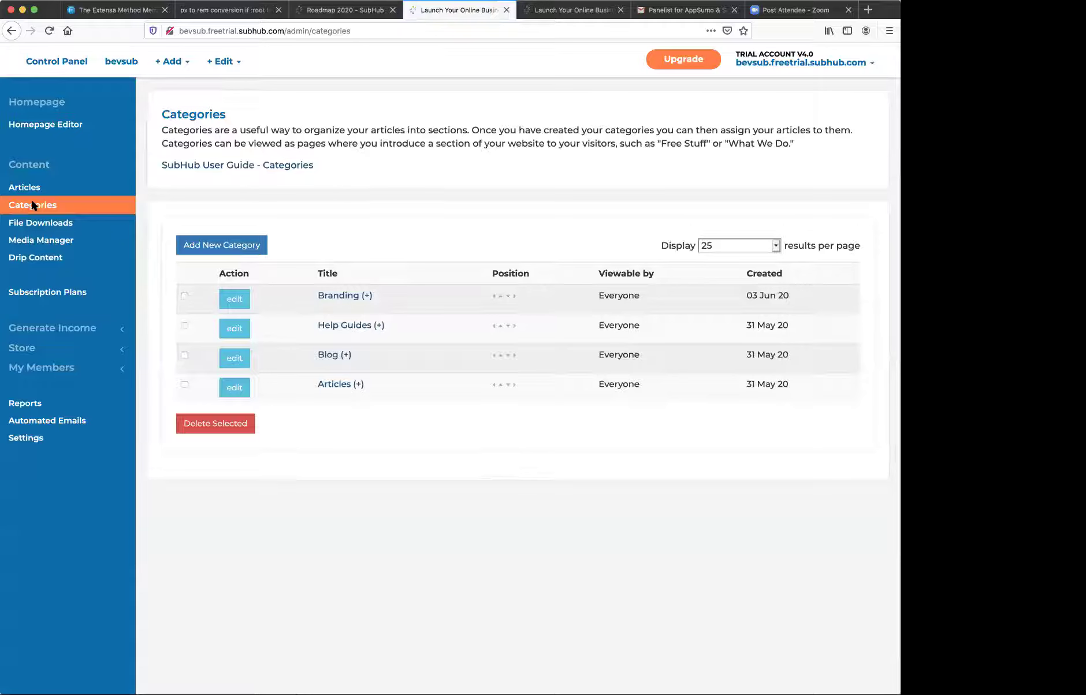
pyautogui.click(233, 300)
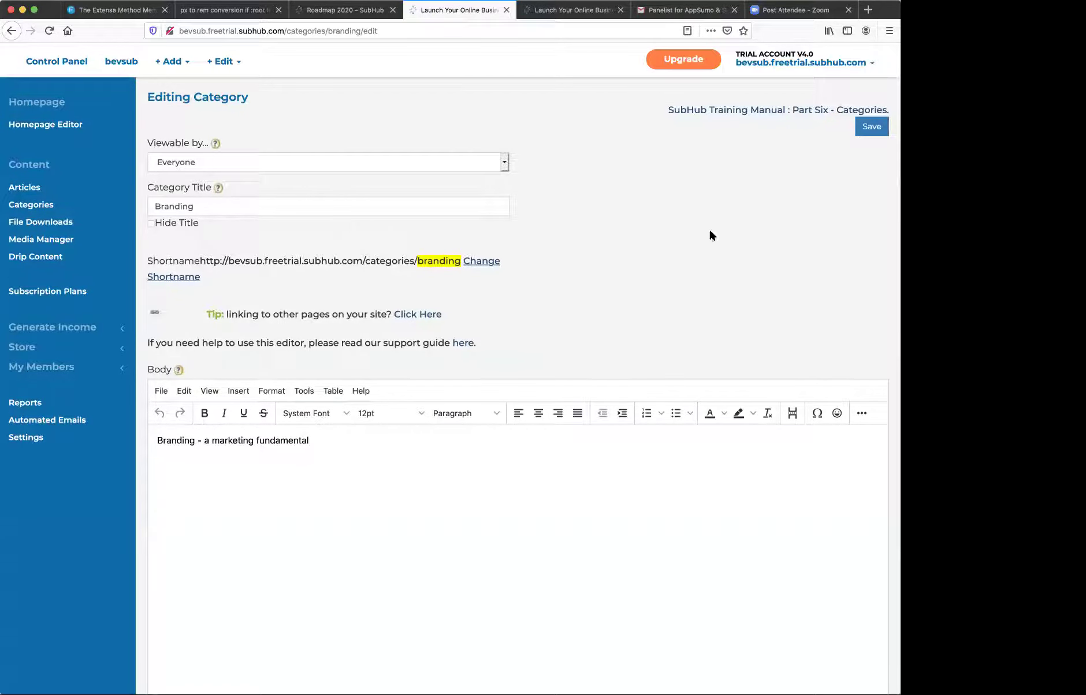
pyautogui.scroll(-5, 709, 231)
pyautogui.scroll(5, 710, 234)
pyautogui.click(865, 128)
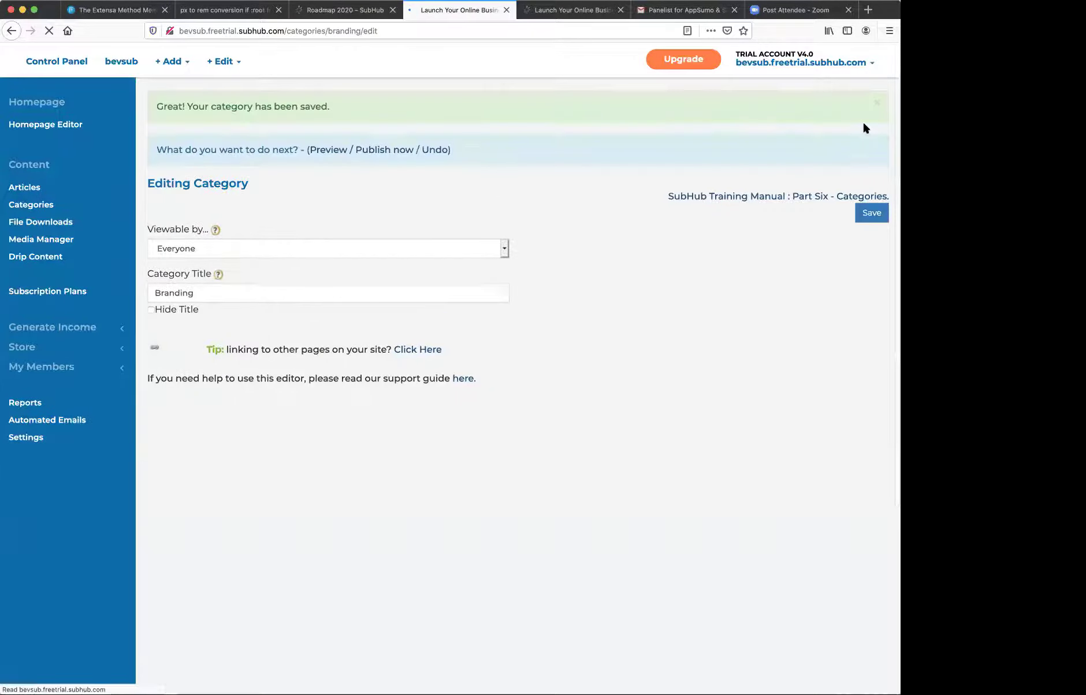
pyautogui.click(378, 150)
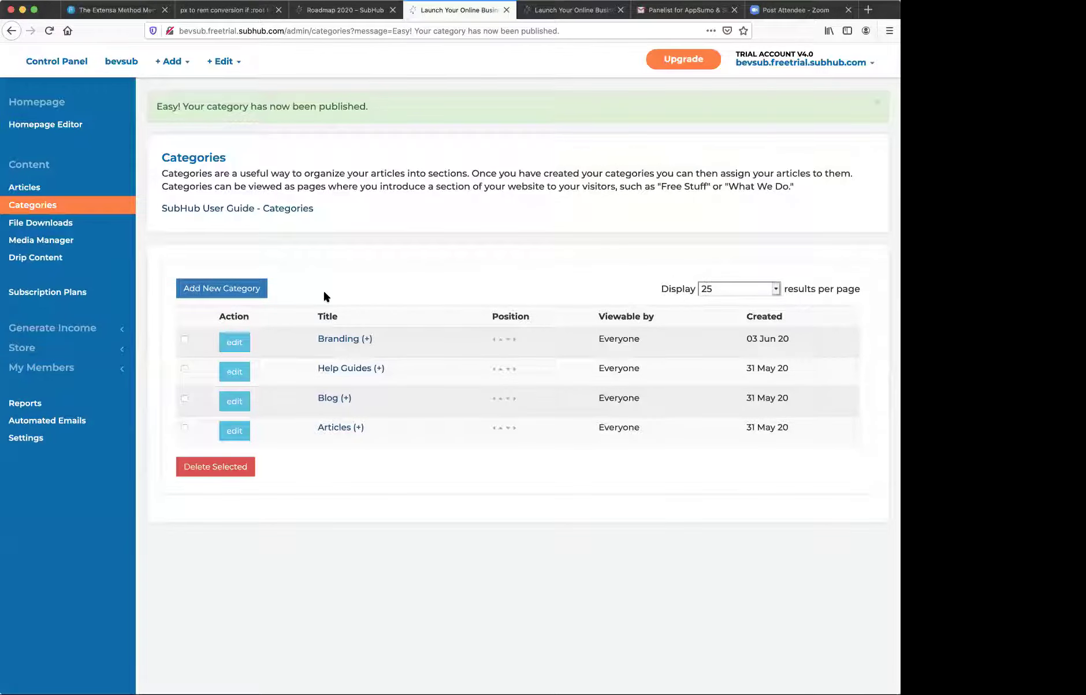
pyautogui.click(20, 187)
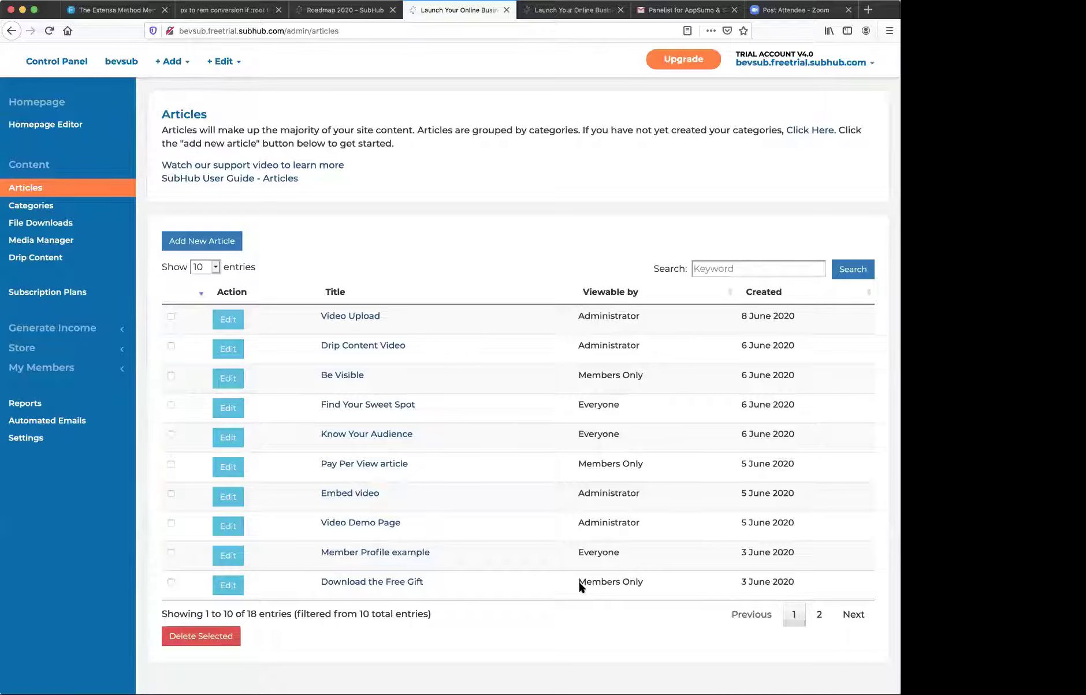
# - Open Branding 101 from page 2 of the articles and enlarge its Teaser editor
pyautogui.click(819, 613)
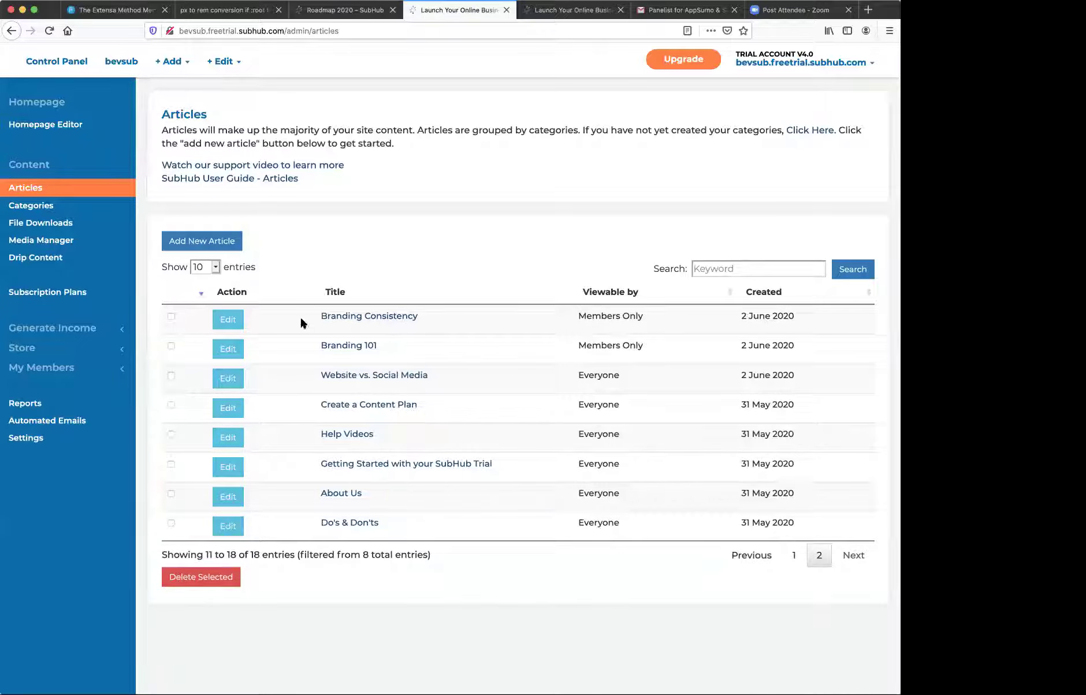
pyautogui.click(225, 343)
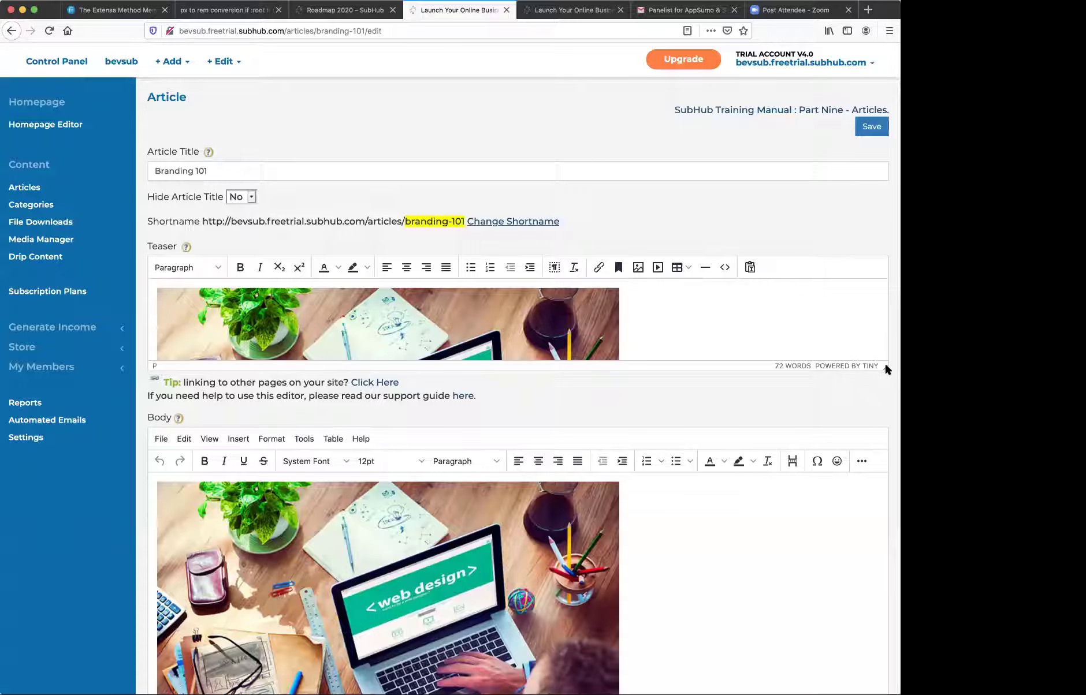
pyautogui.moveTo(884, 365); pyautogui.dragTo(884, 516)
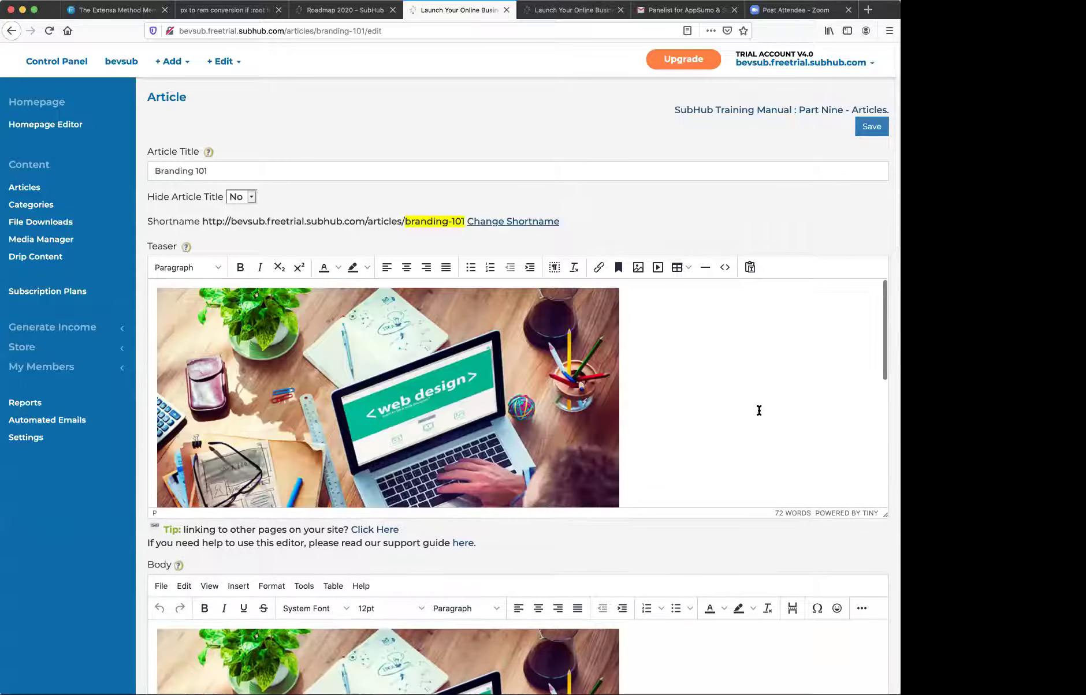
# - Scroll through the Branding 101 body down to the embedded YouTube video
pyautogui.scroll(-10, 758, 410)
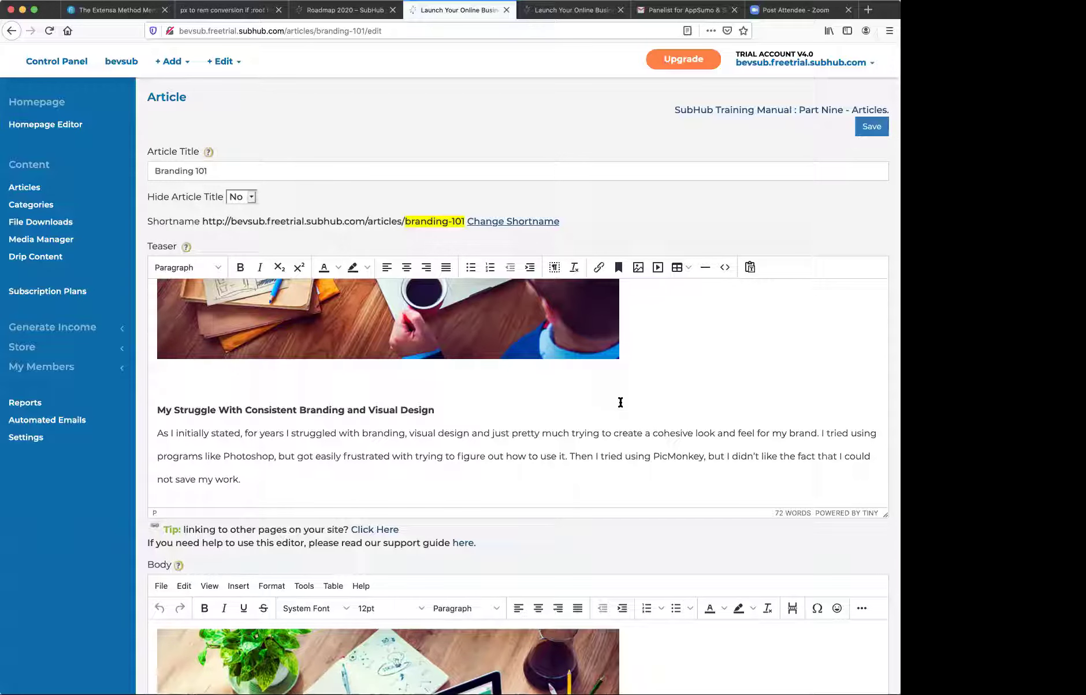
pyautogui.scroll(-5, 620, 403)
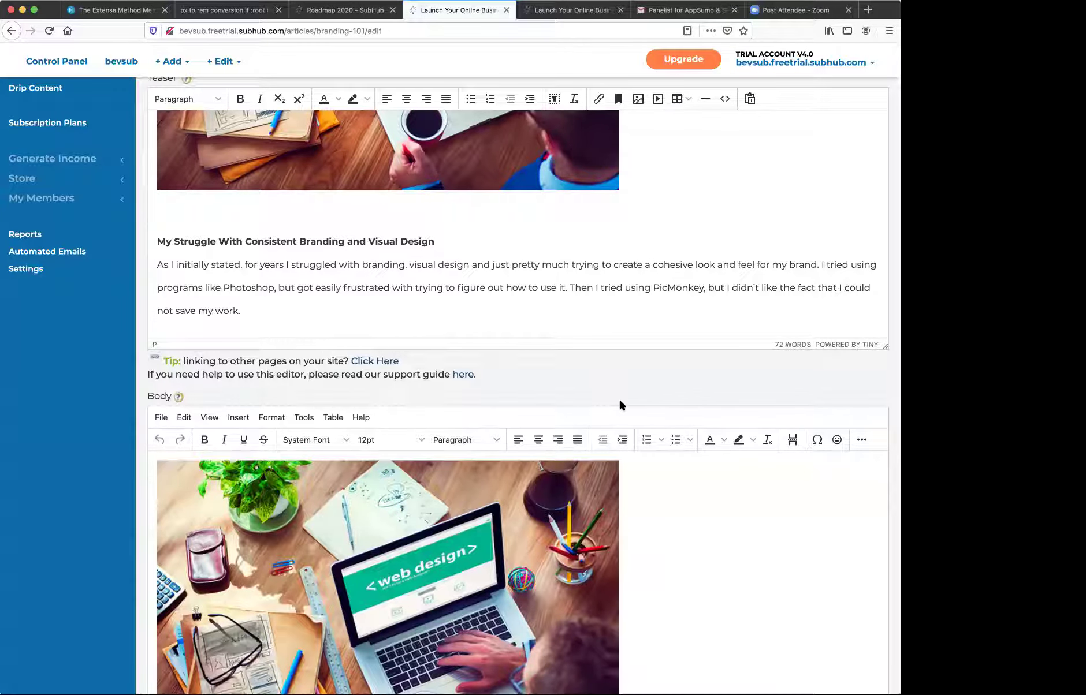
pyautogui.scroll(-5, 620, 401)
pyautogui.scroll(-10, 620, 403)
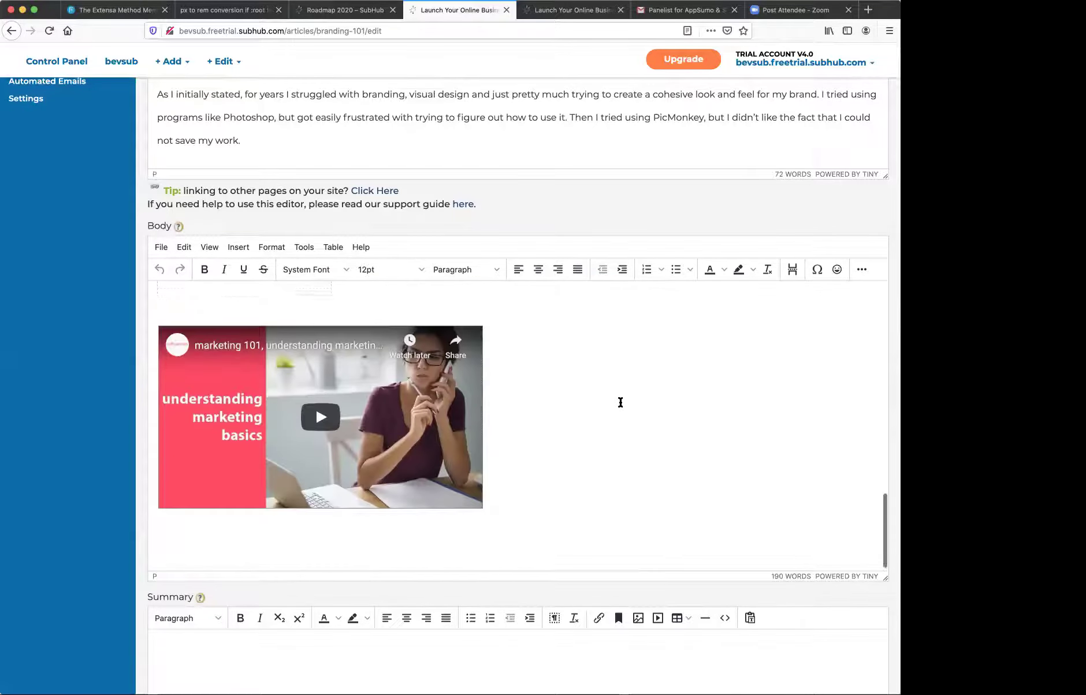
pyautogui.scroll(5, 621, 403)
pyautogui.scroll(5, 620, 403)
pyautogui.scroll(4, 620, 403)
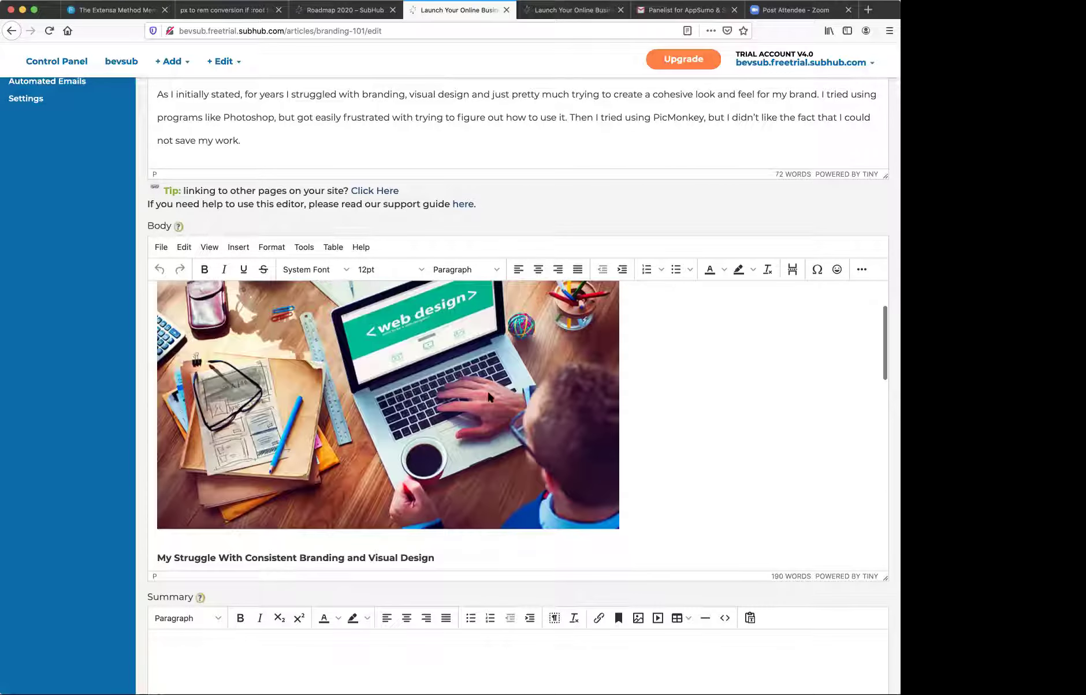
pyautogui.scroll(-5, 487, 390)
pyautogui.scroll(-15, 488, 396)
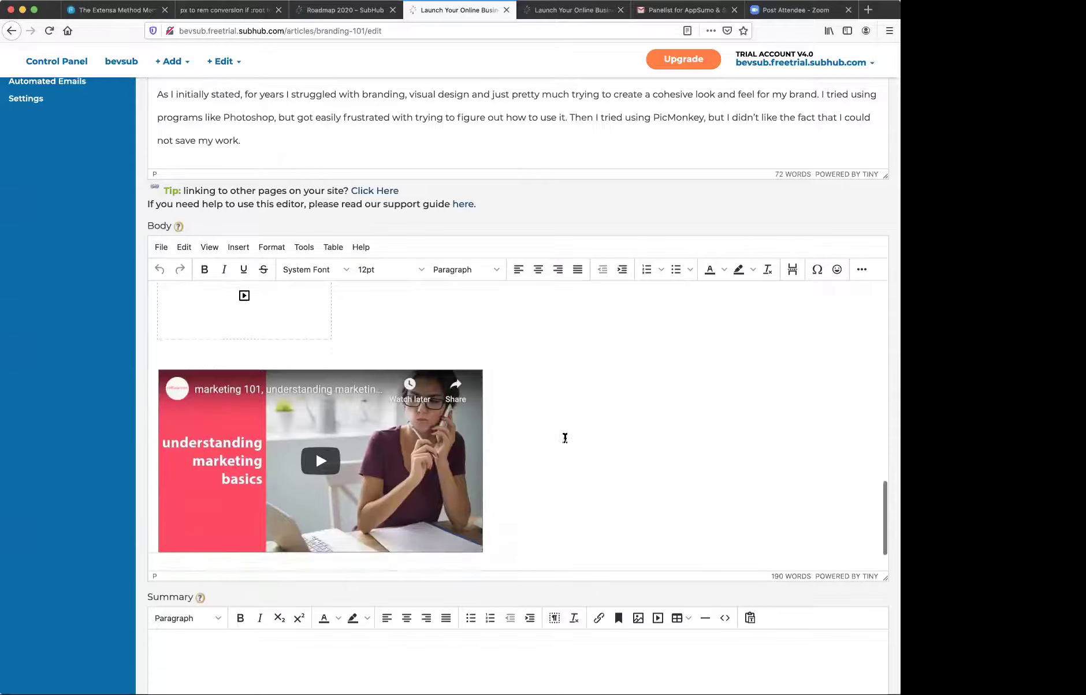
pyautogui.scroll(3, 565, 438)
# - Delete the empty media placeholder from the article body
pyautogui.click(314, 373)
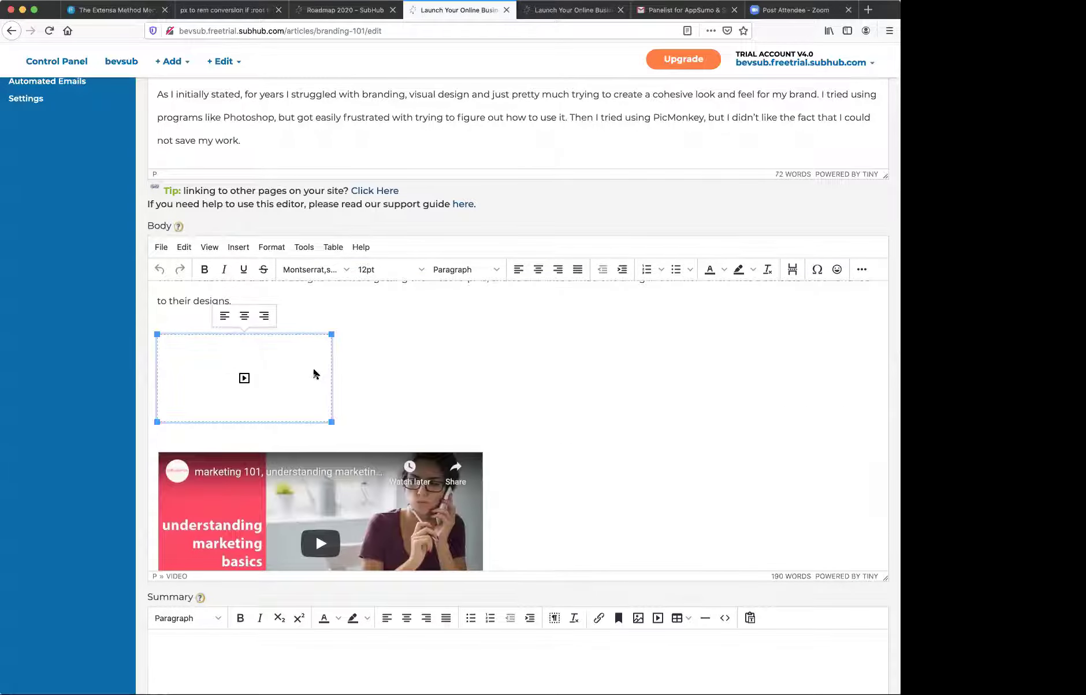
pyautogui.click(860, 270)
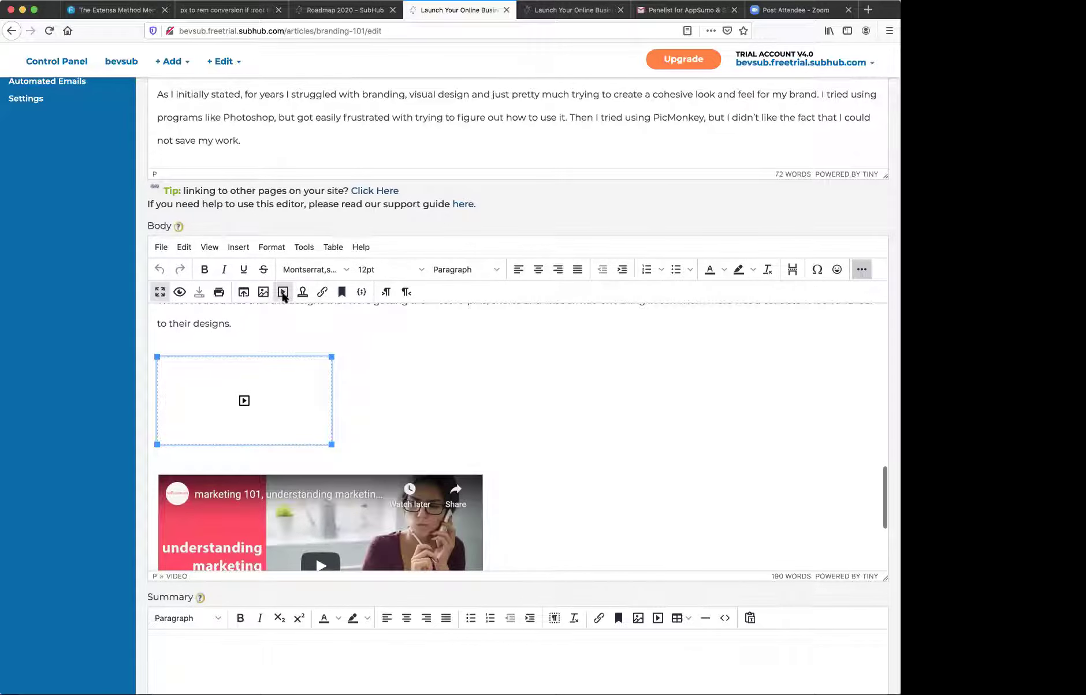
pyautogui.click(283, 292)
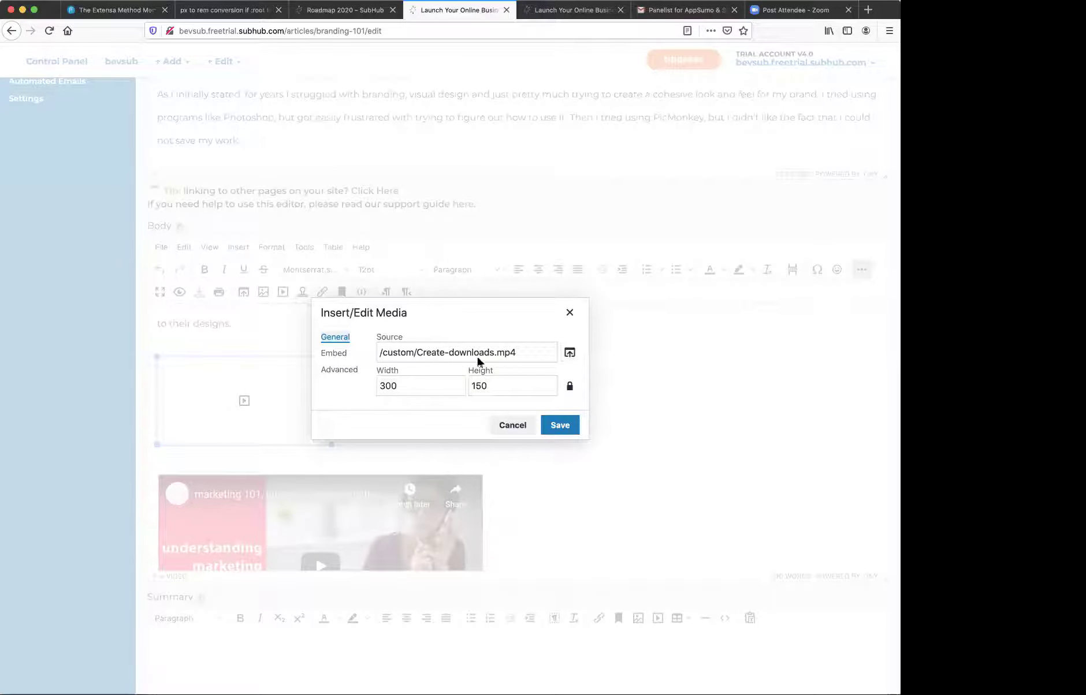
pyautogui.click(516, 427)
pyautogui.press('Delete')
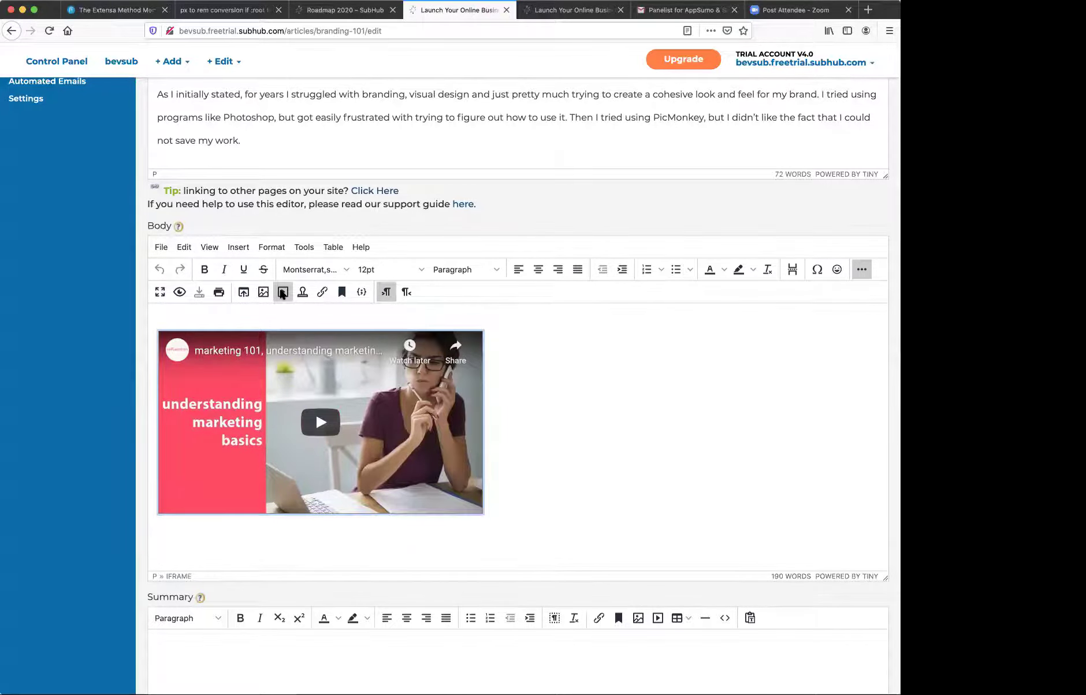
# - Confirm the YouTube video's embed code so the marketing basics video embeds
pyautogui.click(283, 293)
pyautogui.click(339, 353)
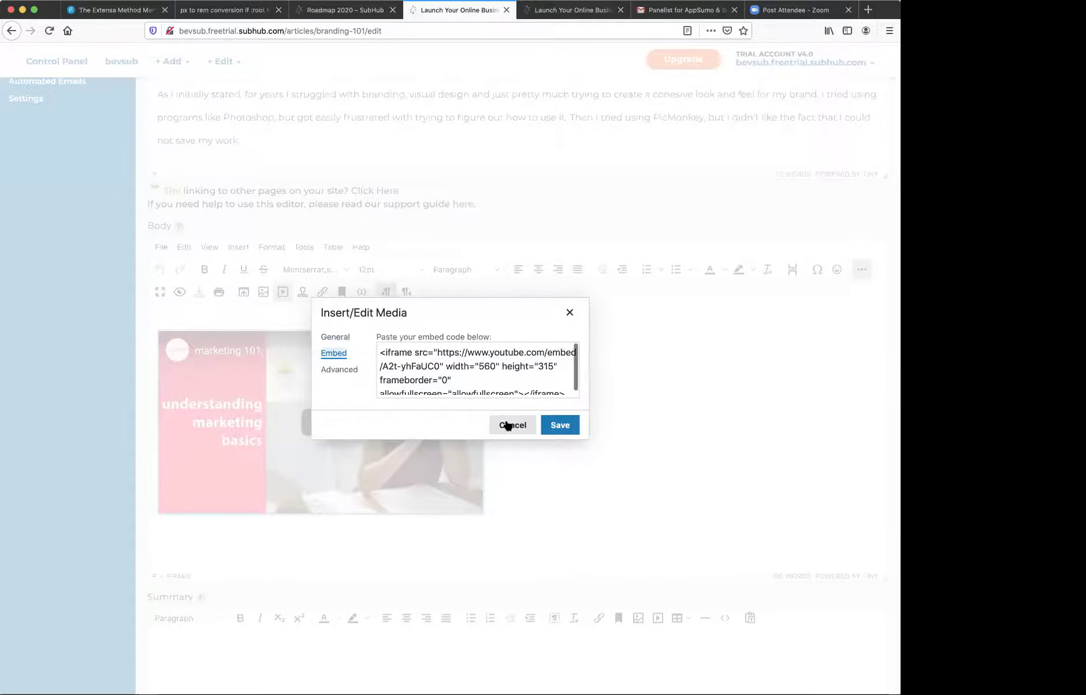
pyautogui.click(564, 425)
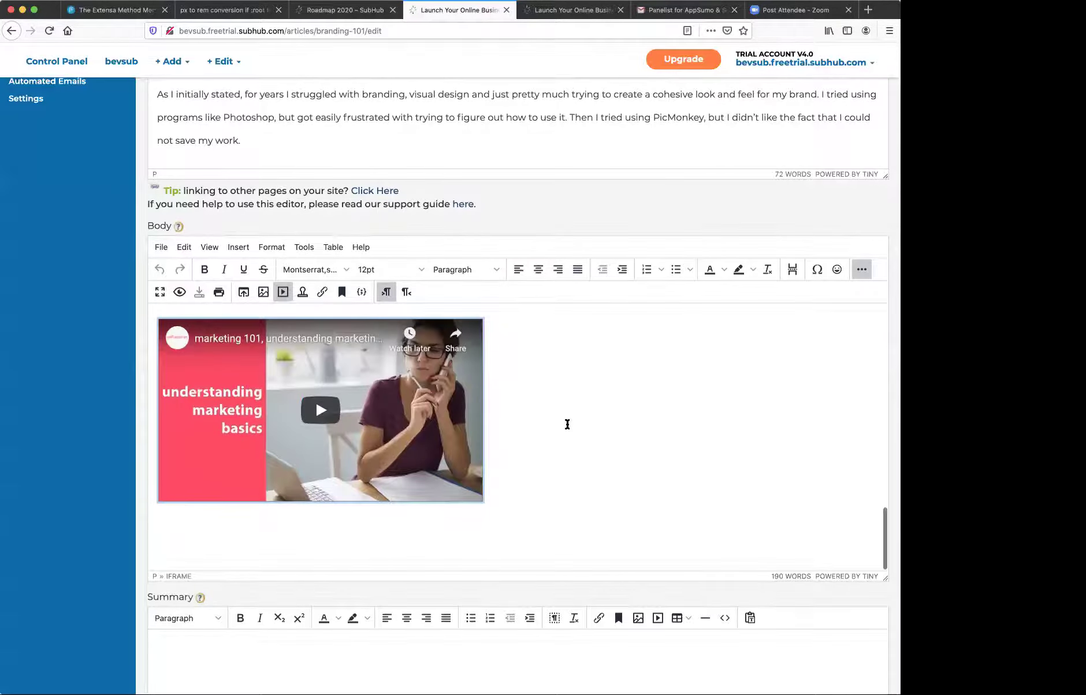
# - Save the edited Branding 101 article from the editor's bottom and publish it
pyautogui.scroll(-10, 568, 424)
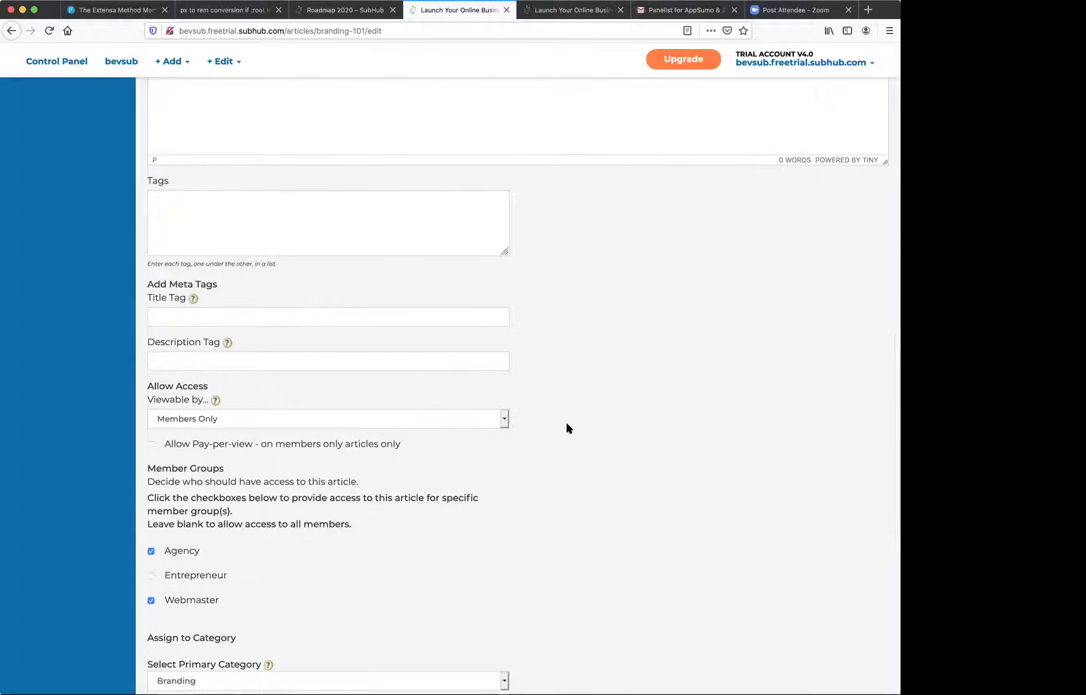
pyautogui.scroll(-5, 567, 424)
pyautogui.scroll(2, 567, 424)
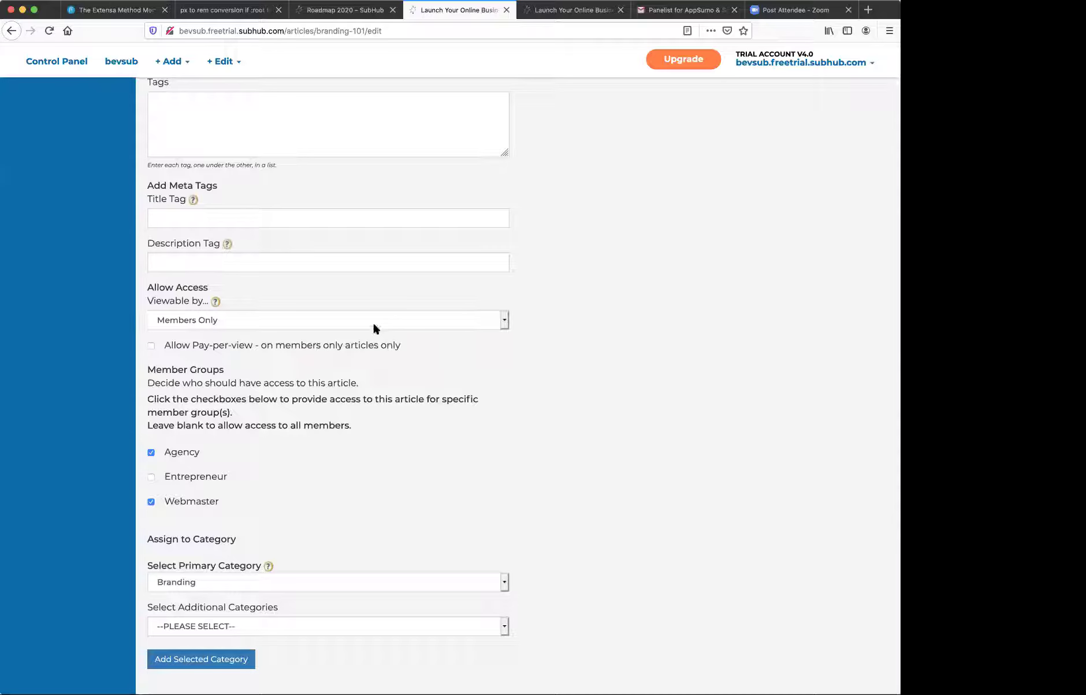
pyautogui.scroll(-3, 374, 328)
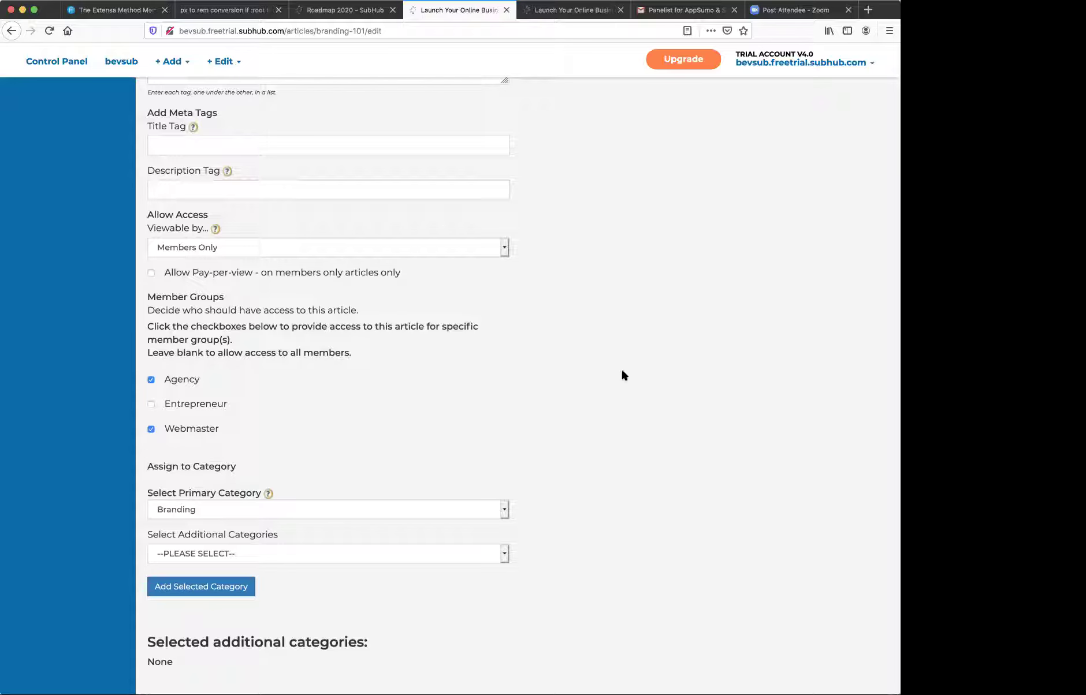
pyautogui.scroll(3, 622, 374)
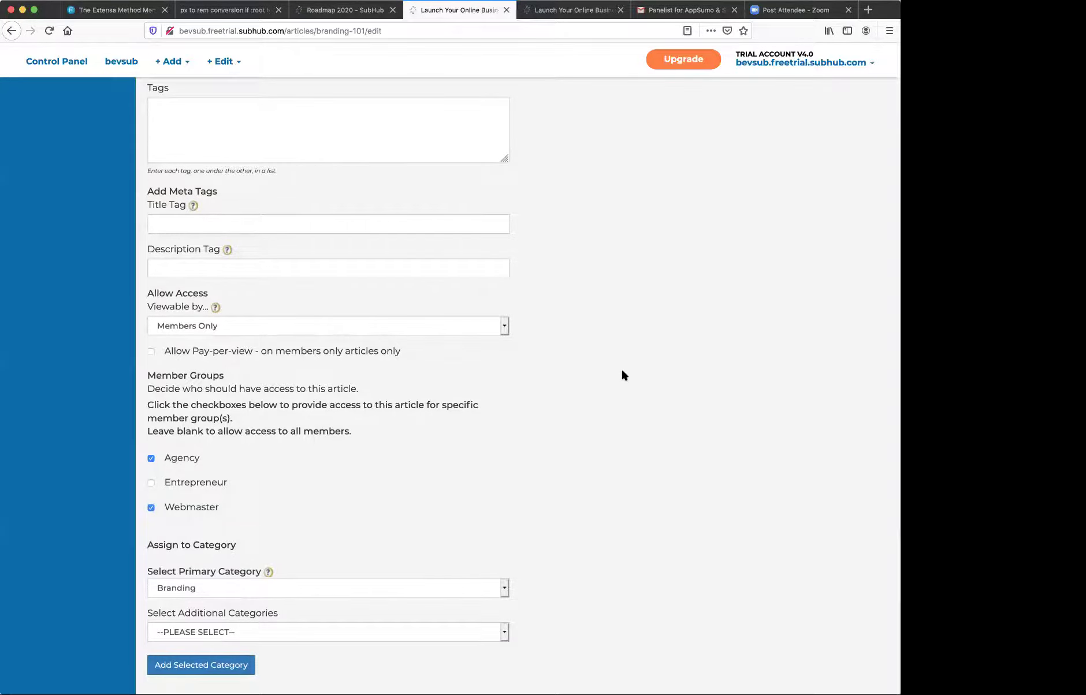
pyautogui.scroll(-12, 622, 375)
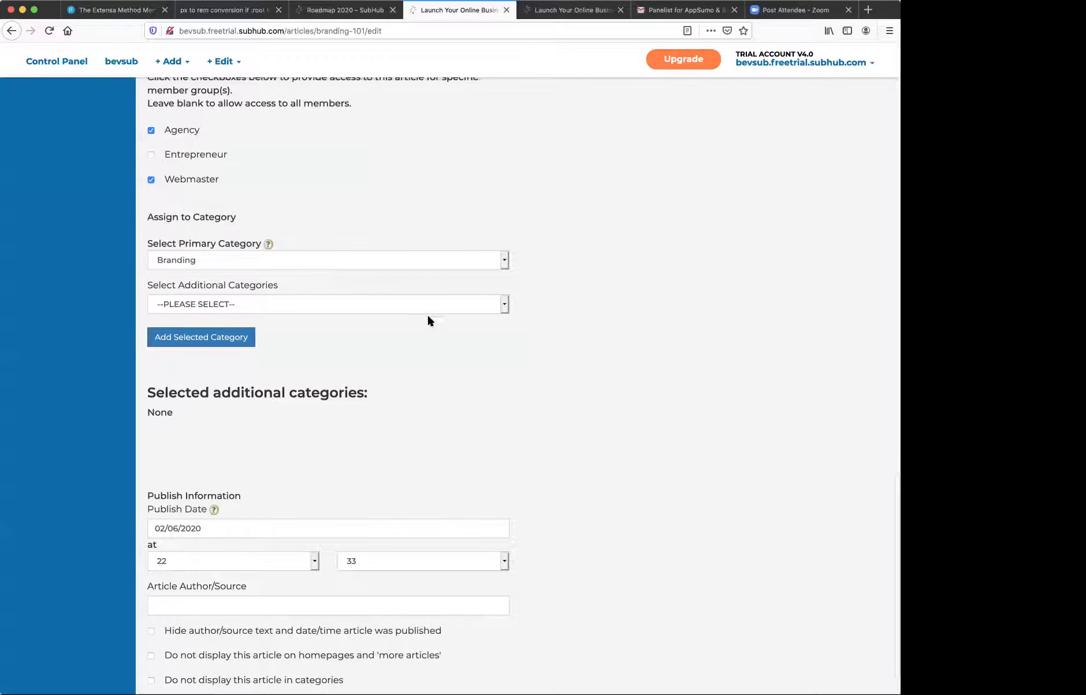
pyautogui.scroll(-2, 764, 490)
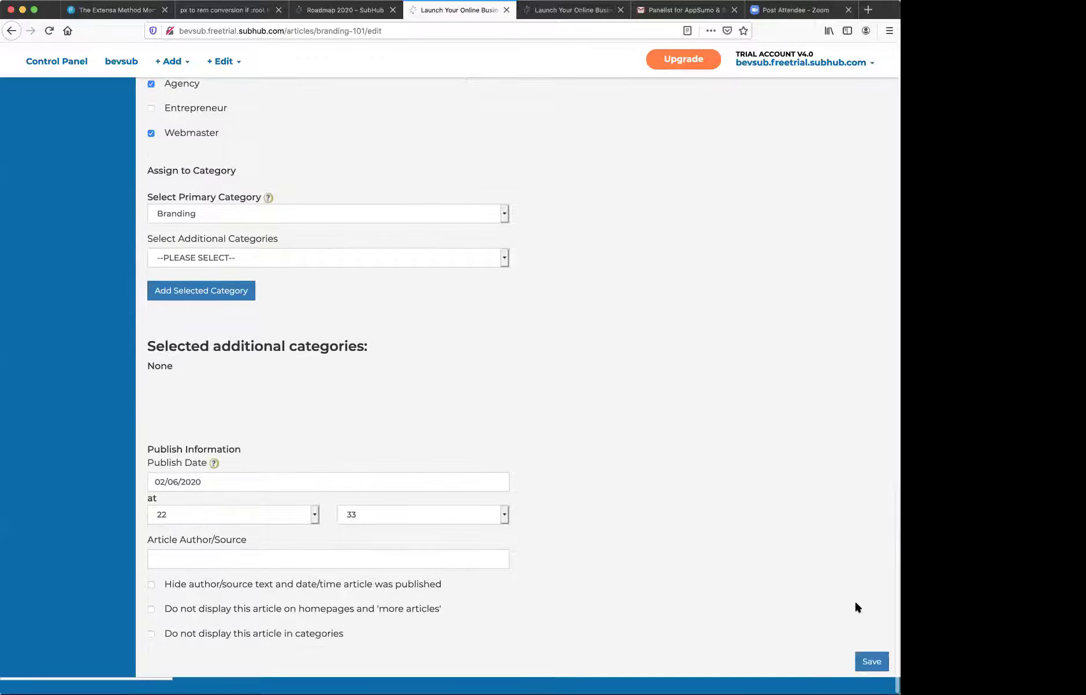
pyautogui.click(869, 661)
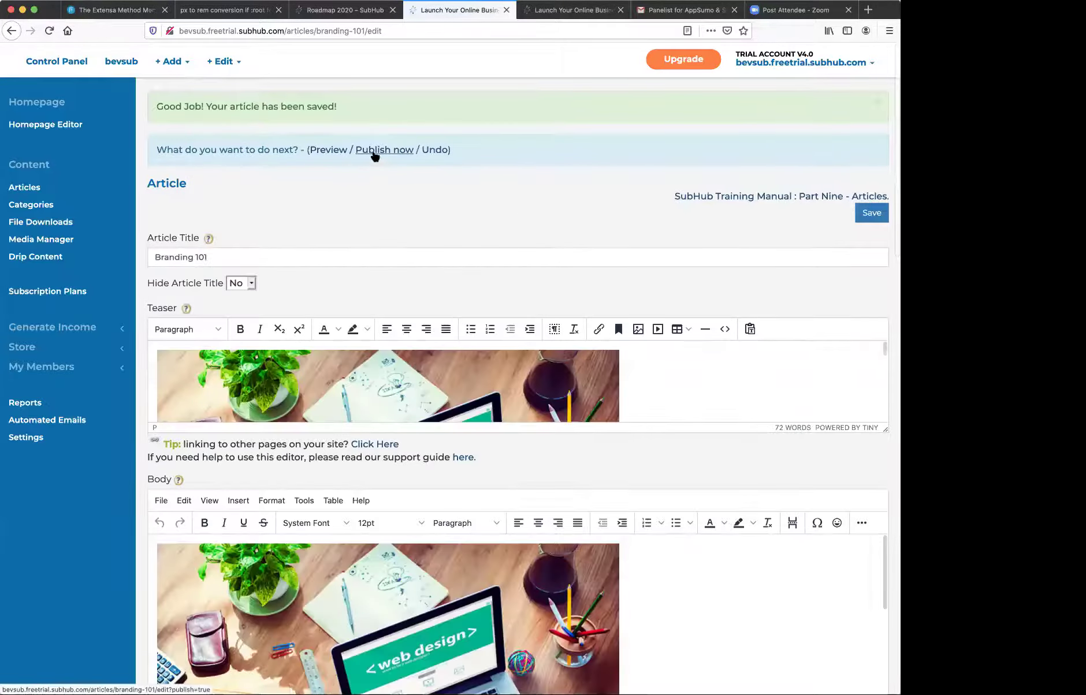
pyautogui.click(373, 151)
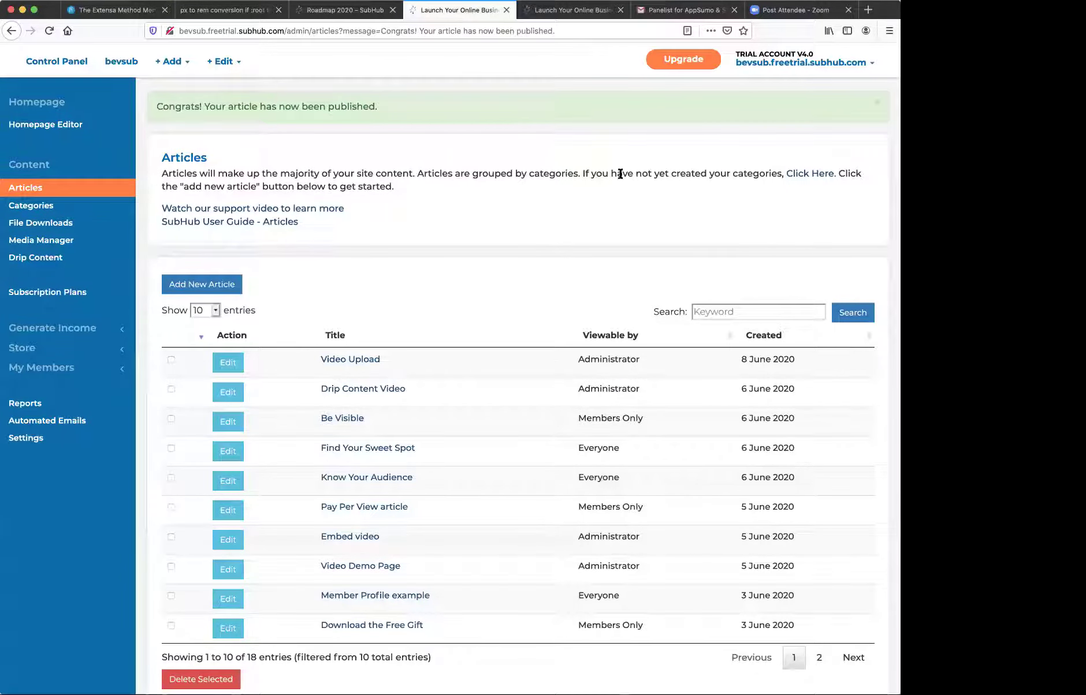
# - Log out of the admin account and go to the site's login page
pyautogui.click(774, 64)
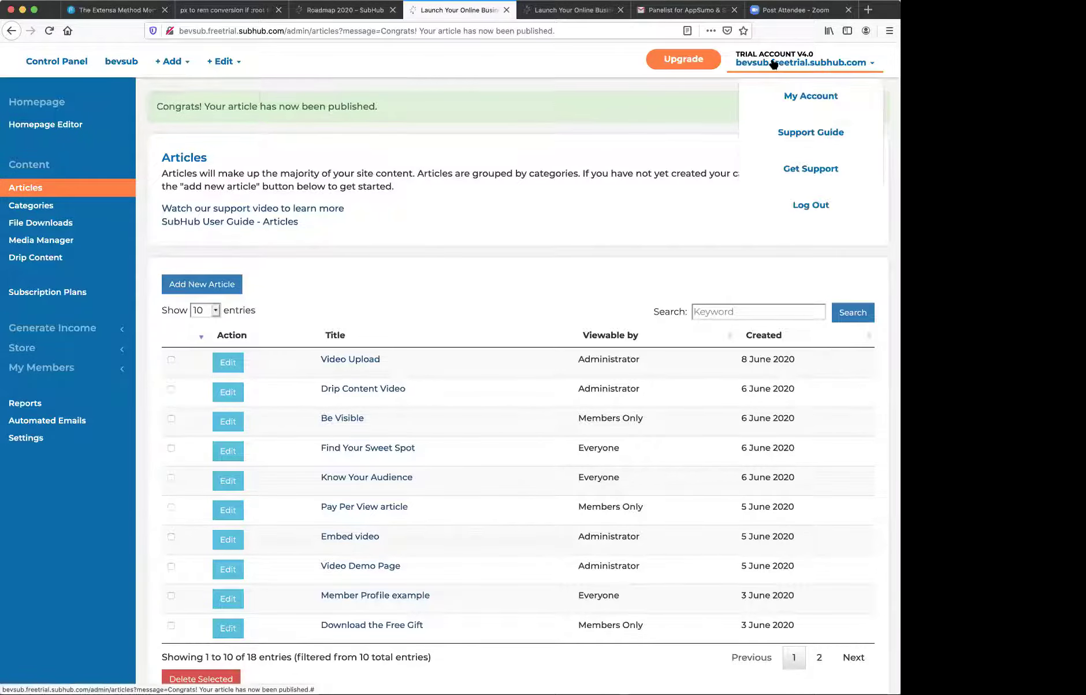
pyautogui.click(815, 205)
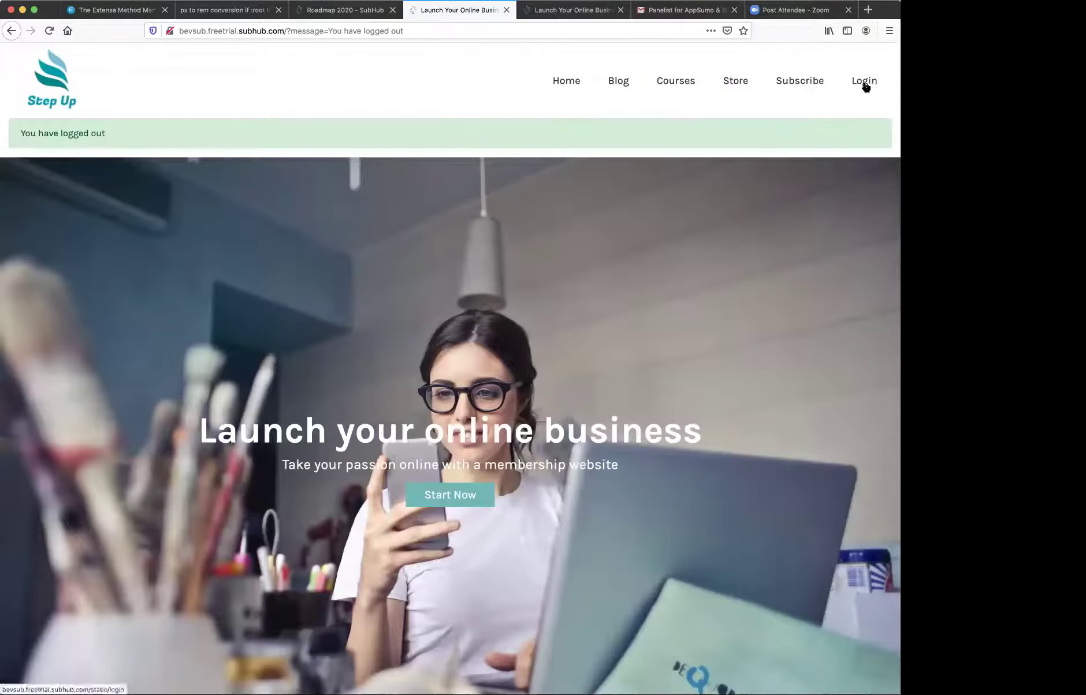
pyautogui.click(864, 82)
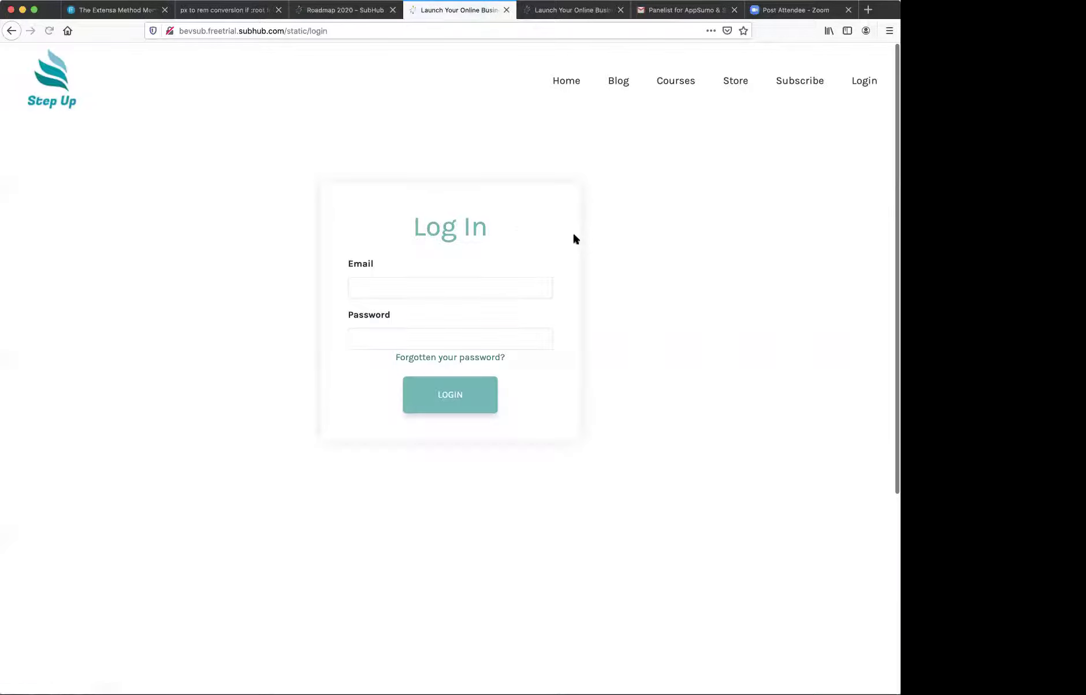
# - Enter the member's e-mail address and password in the login form
pyautogui.click(502, 282)
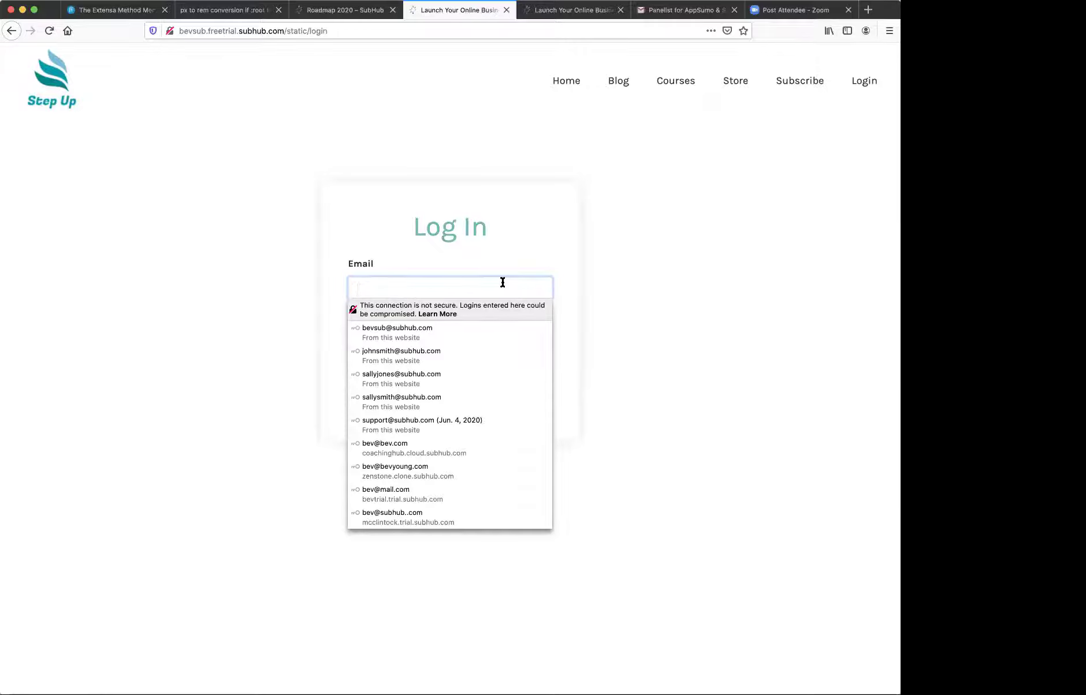
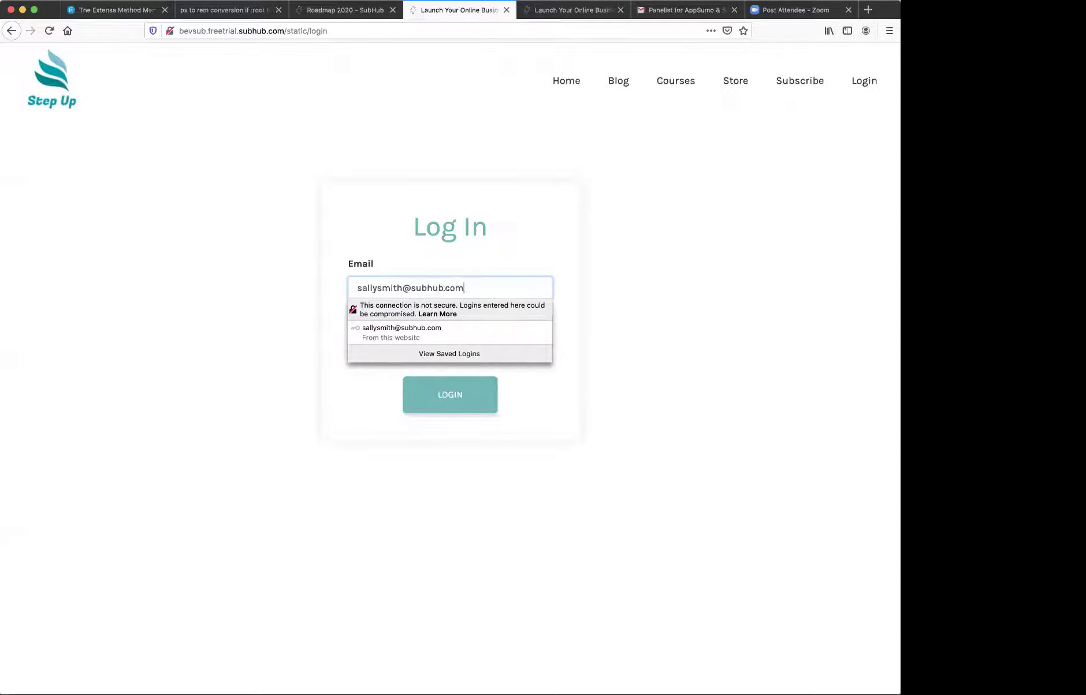
pyautogui.click(560, 306)
pyautogui.click(510, 333)
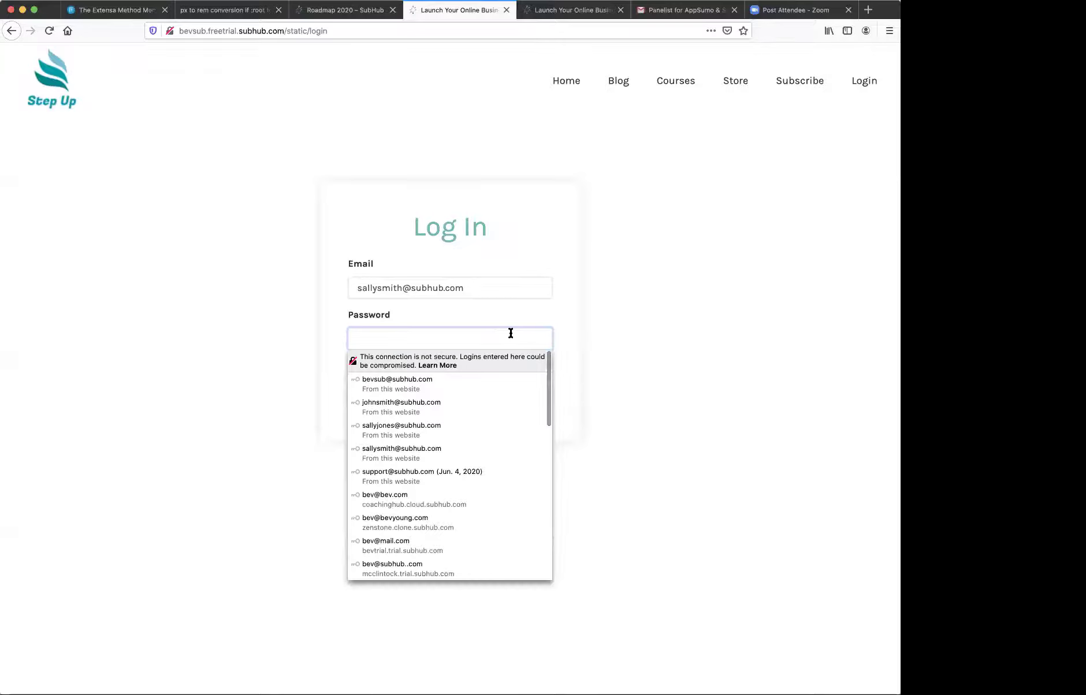
pyautogui.write('•••••••')
# - Sign in as the member and read the Branding 101 article under Branding
pyautogui.click(473, 393)
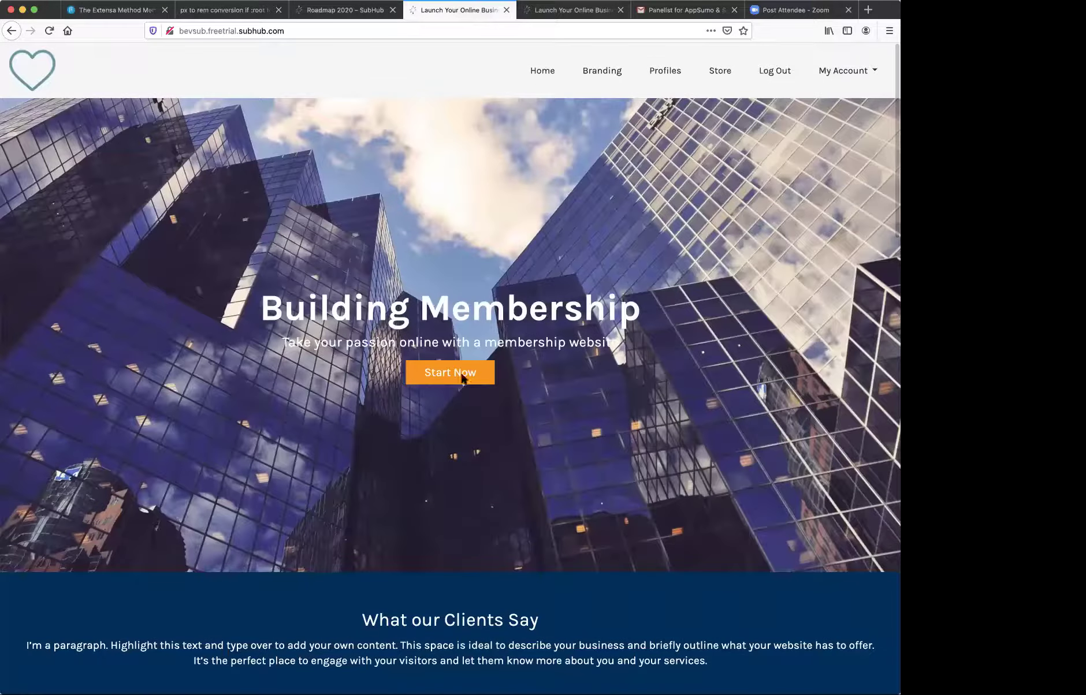
pyautogui.click(614, 72)
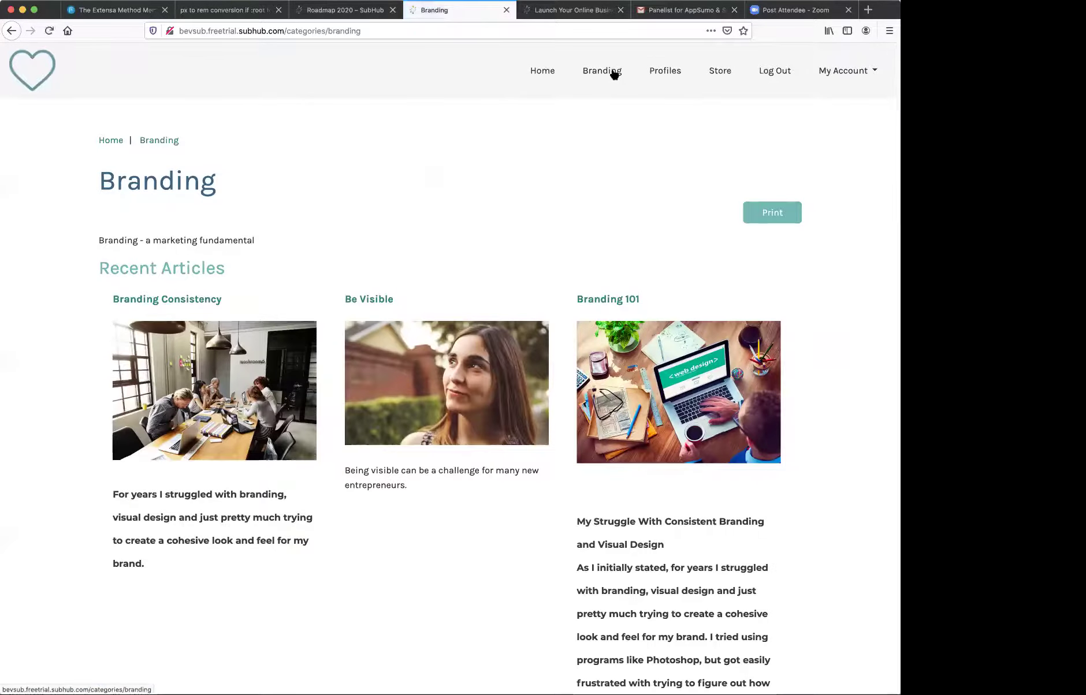
pyautogui.click(584, 300)
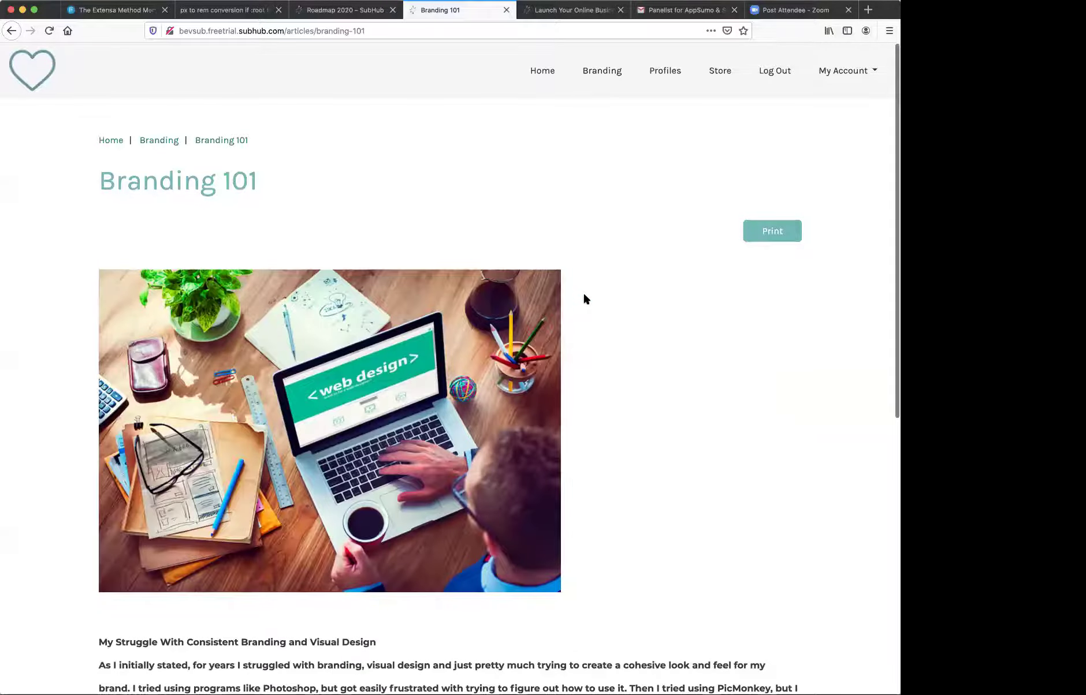
pyautogui.scroll(-10, 585, 299)
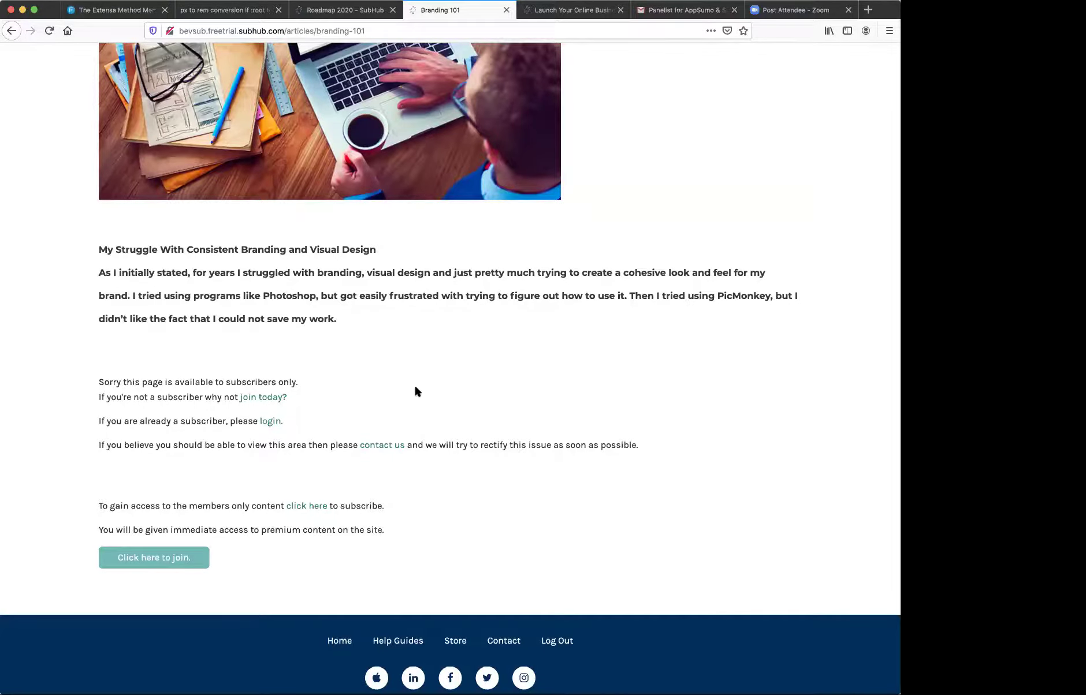
pyautogui.scroll(10, 414, 383)
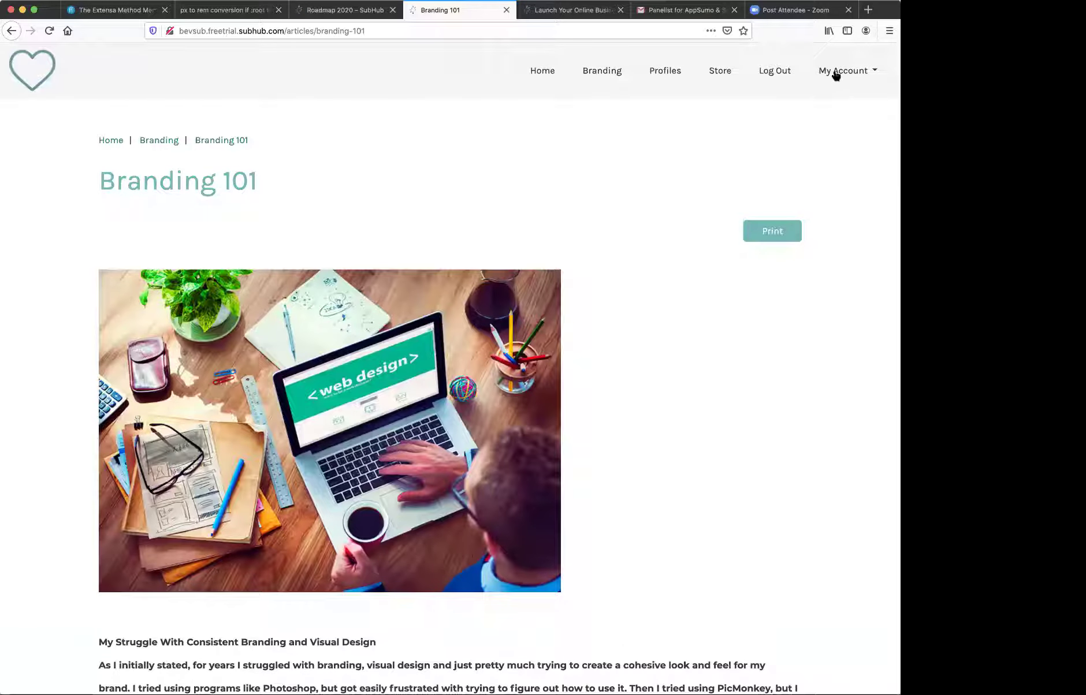
# - Log out of the member account and sign back in with the saved admin login
pyautogui.click(773, 72)
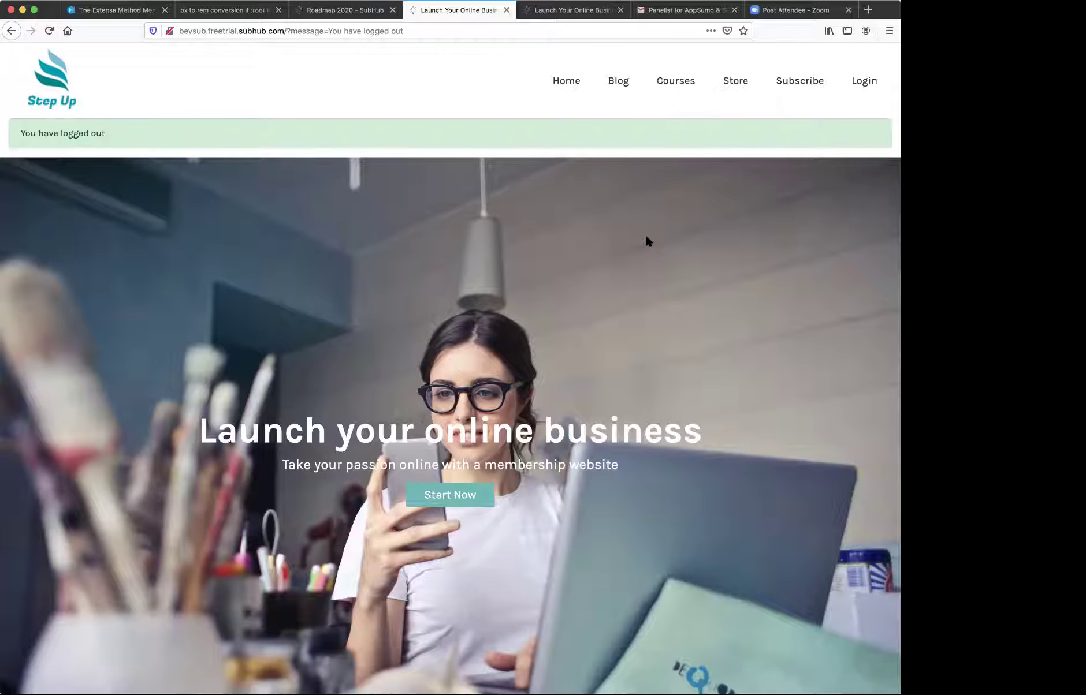
pyautogui.click(861, 81)
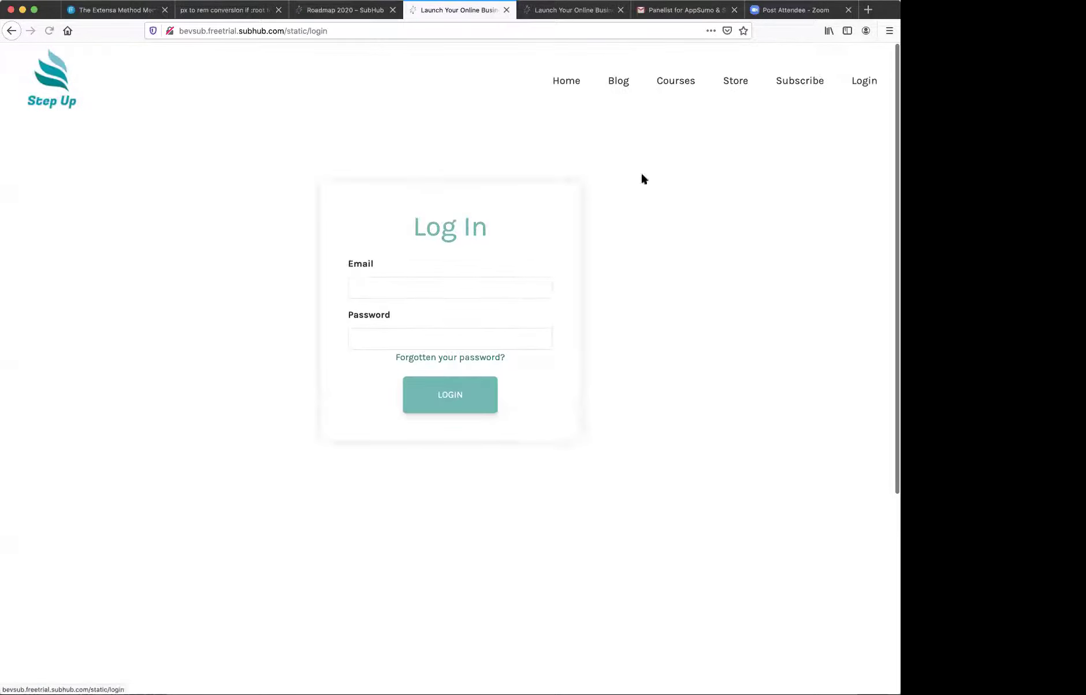
pyautogui.click(484, 289)
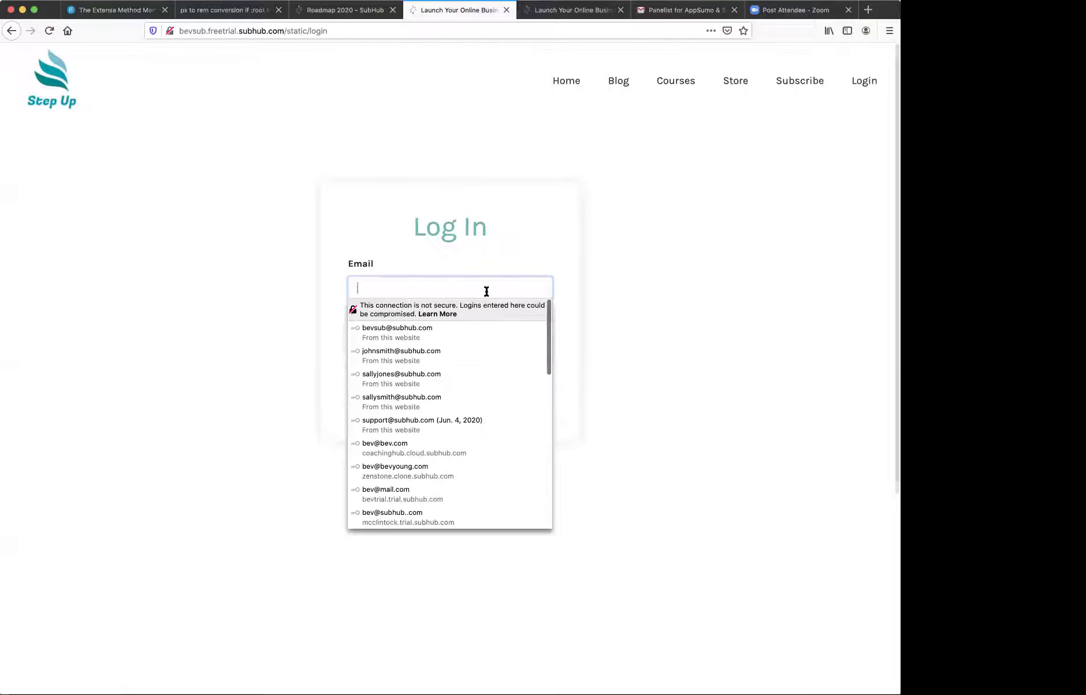
pyautogui.click(470, 332)
pyautogui.click(465, 407)
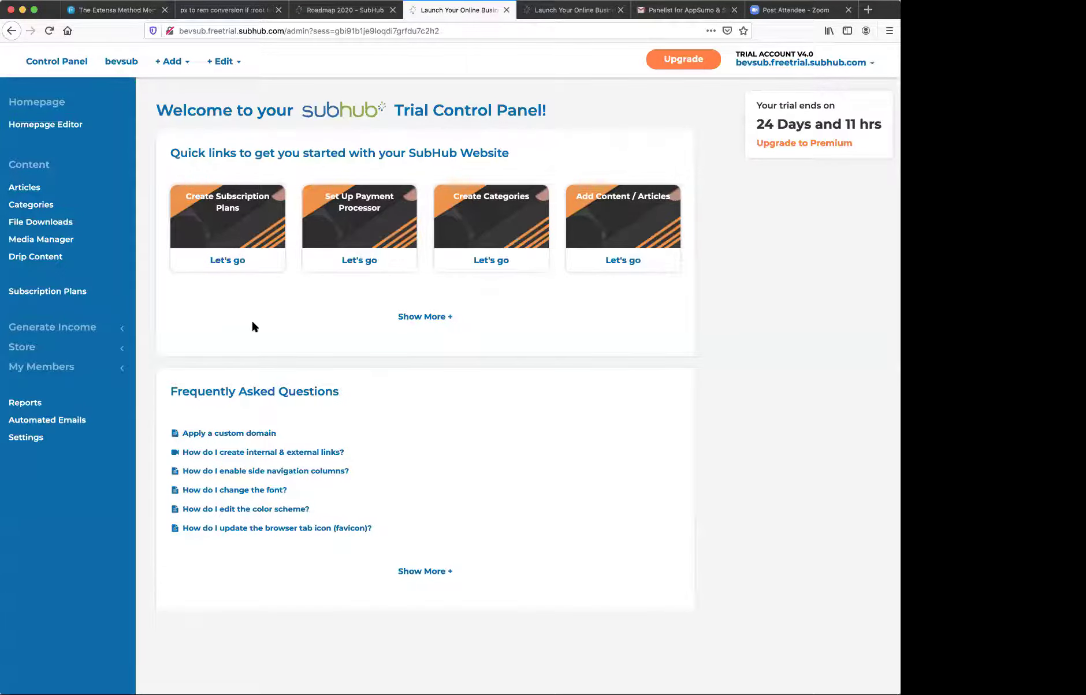
# - Open Site Settings and look through the site metadata fields
pyautogui.click(38, 441)
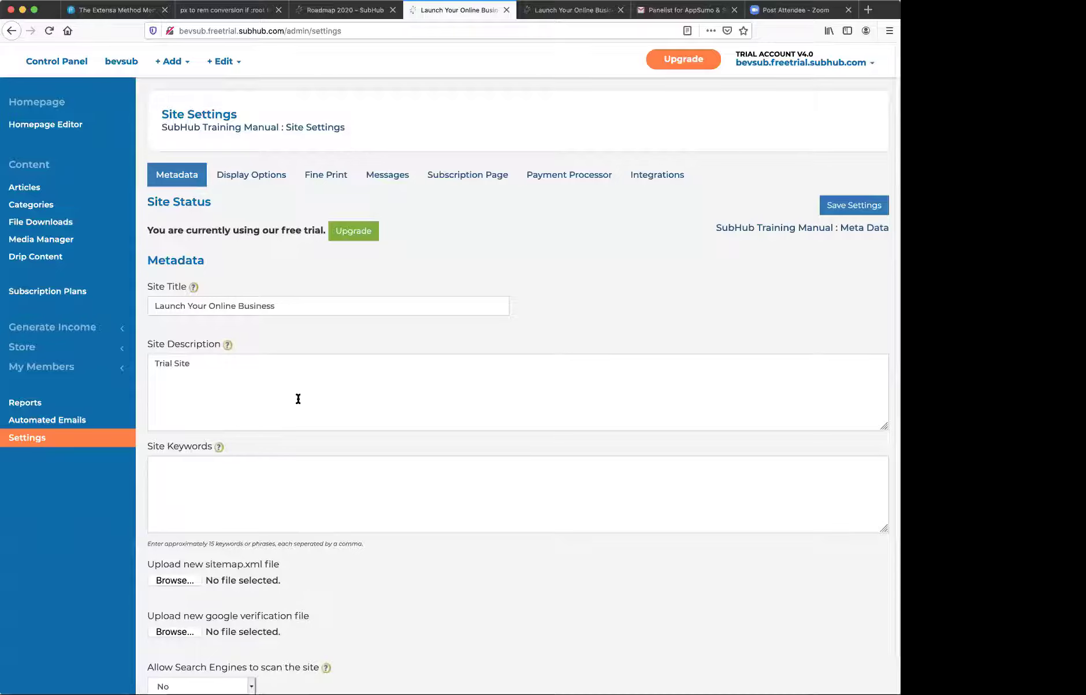
pyautogui.scroll(-1, 297, 401)
pyautogui.scroll(1, 297, 402)
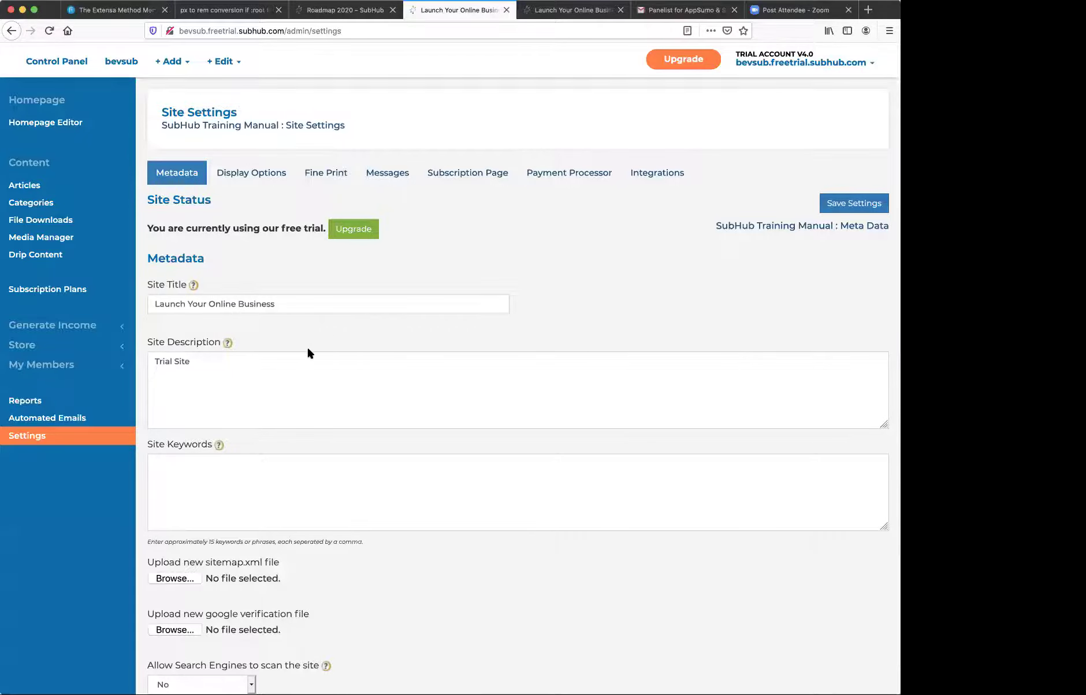
pyautogui.scroll(-1, 308, 348)
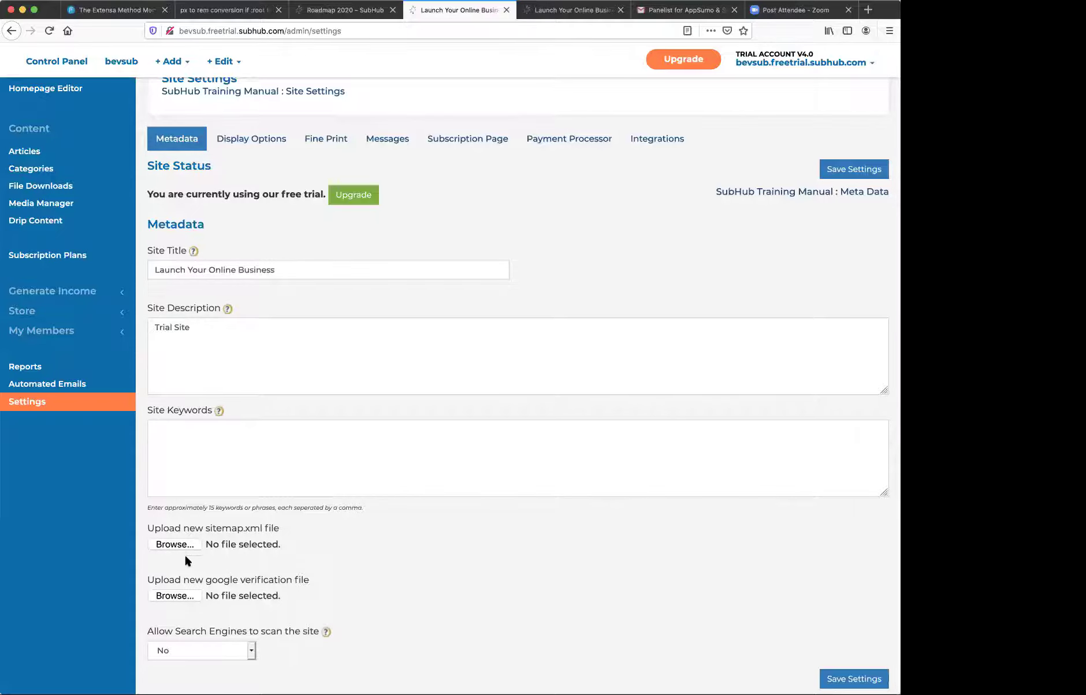
pyautogui.scroll(1, 349, 369)
pyautogui.scroll(-1, 349, 369)
# - Switch to the Display Options tab and scroll through its settings
pyautogui.click(262, 142)
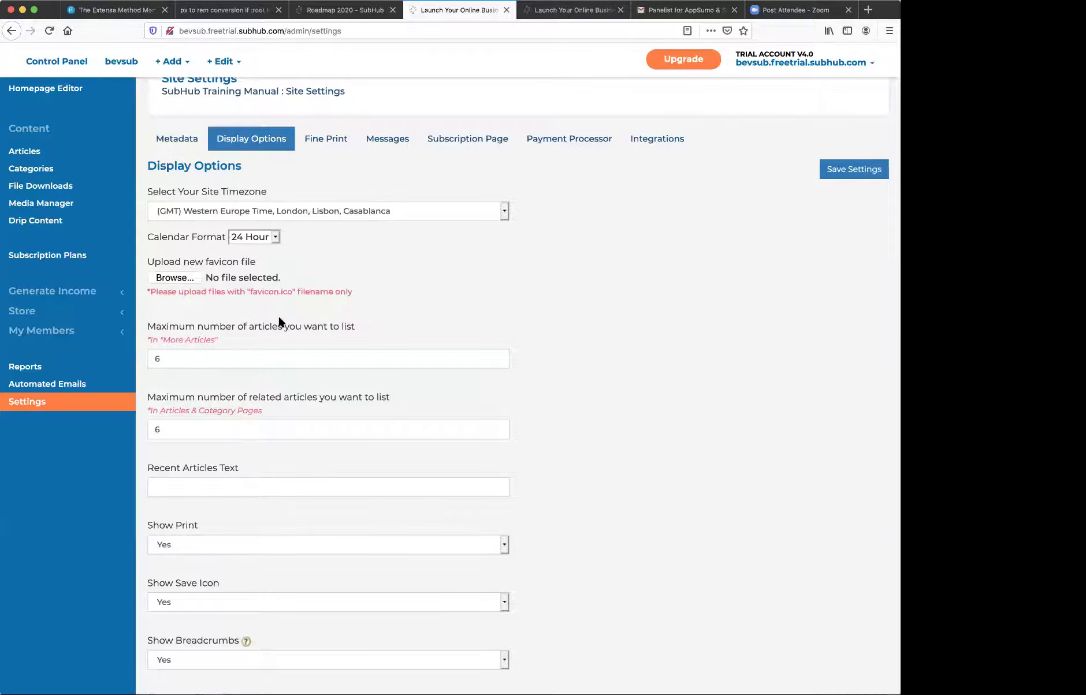
pyautogui.scroll(-3, 279, 321)
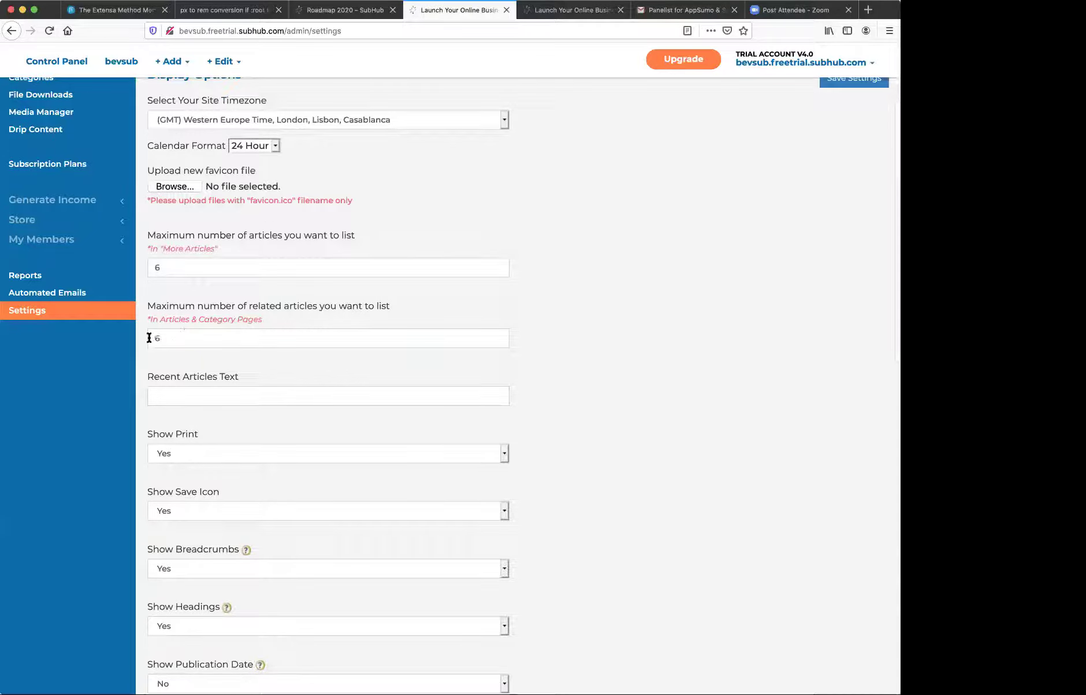
pyautogui.scroll(-6, 323, 352)
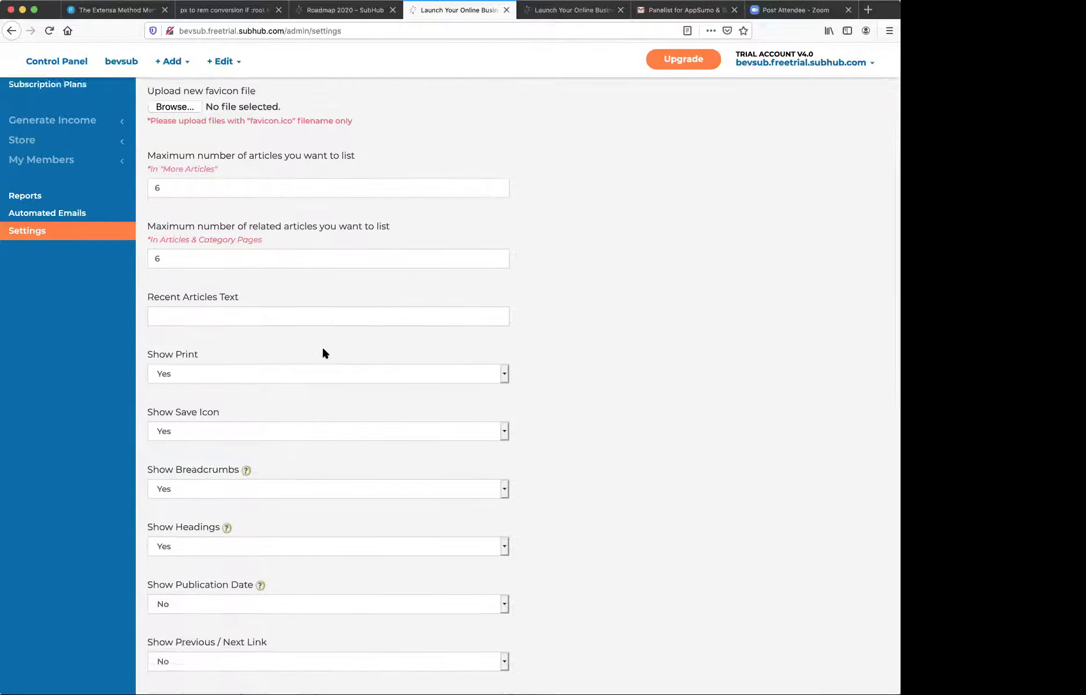
pyautogui.scroll(-14, 324, 353)
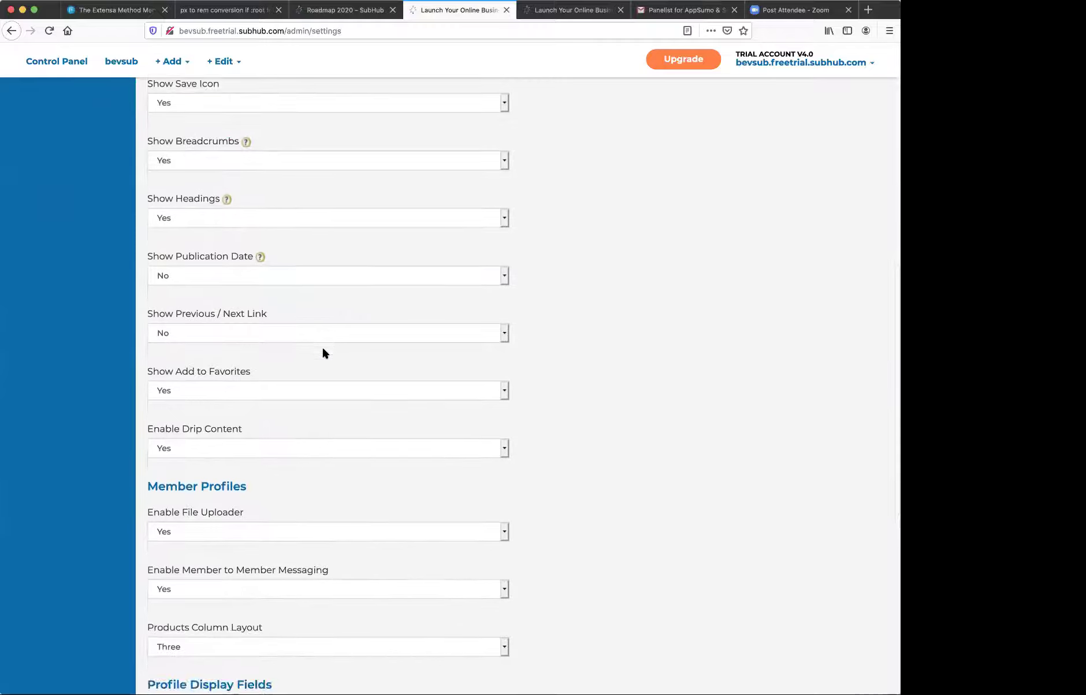
pyautogui.scroll(10, 322, 351)
pyautogui.scroll(-13, 322, 351)
# - Expand Advanced Settings to show the head, header and body HTML code fields
pyautogui.click(156, 662)
pyautogui.scroll(-11, 242, 563)
pyautogui.scroll(-10, 241, 563)
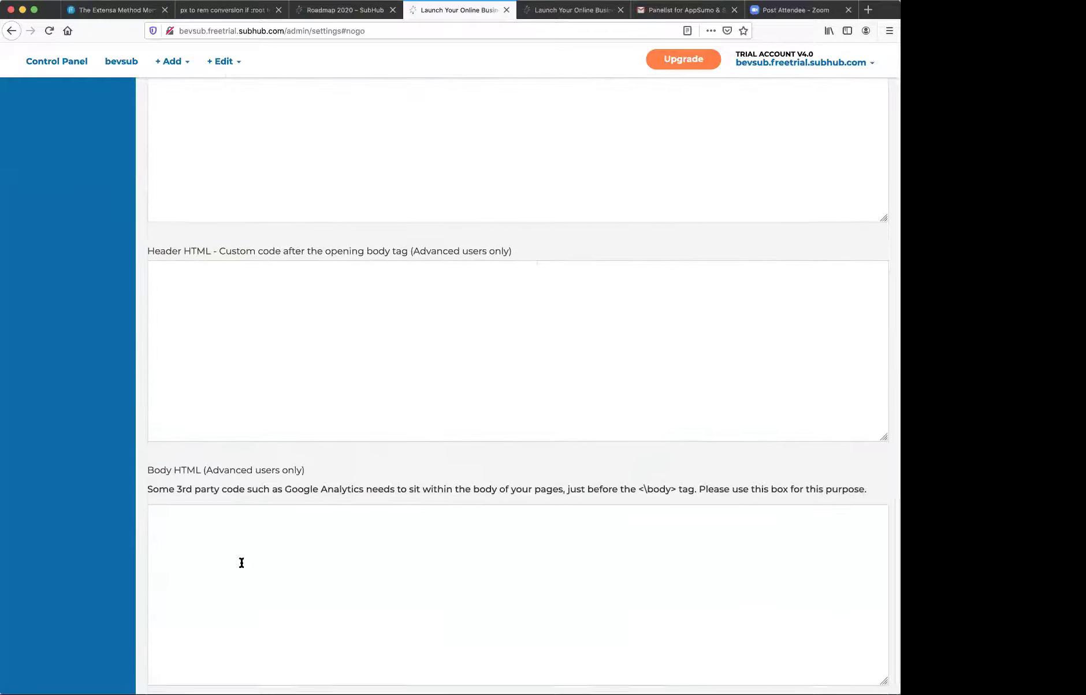
pyautogui.scroll(4, 241, 563)
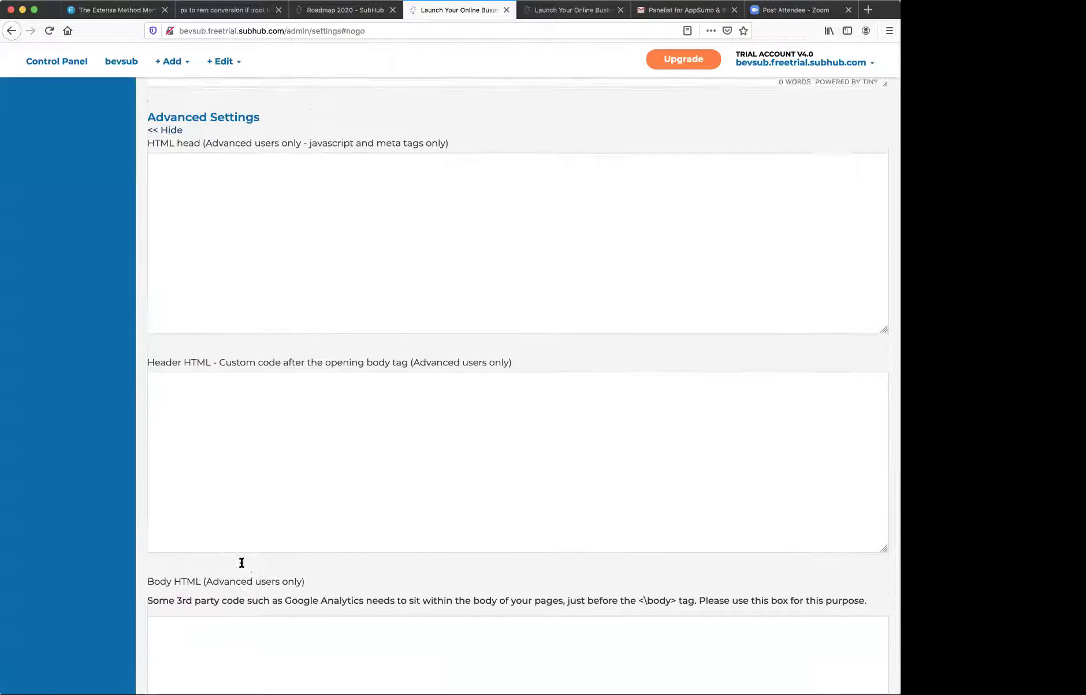
pyautogui.scroll(-4, 242, 563)
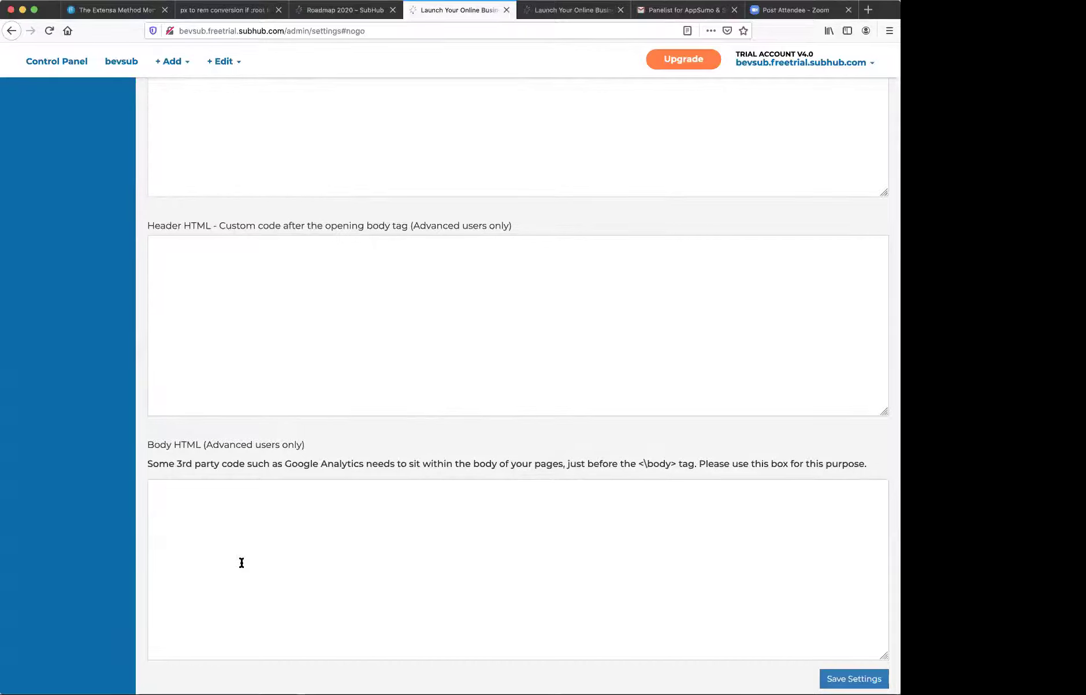
pyautogui.scroll(10, 285, 370)
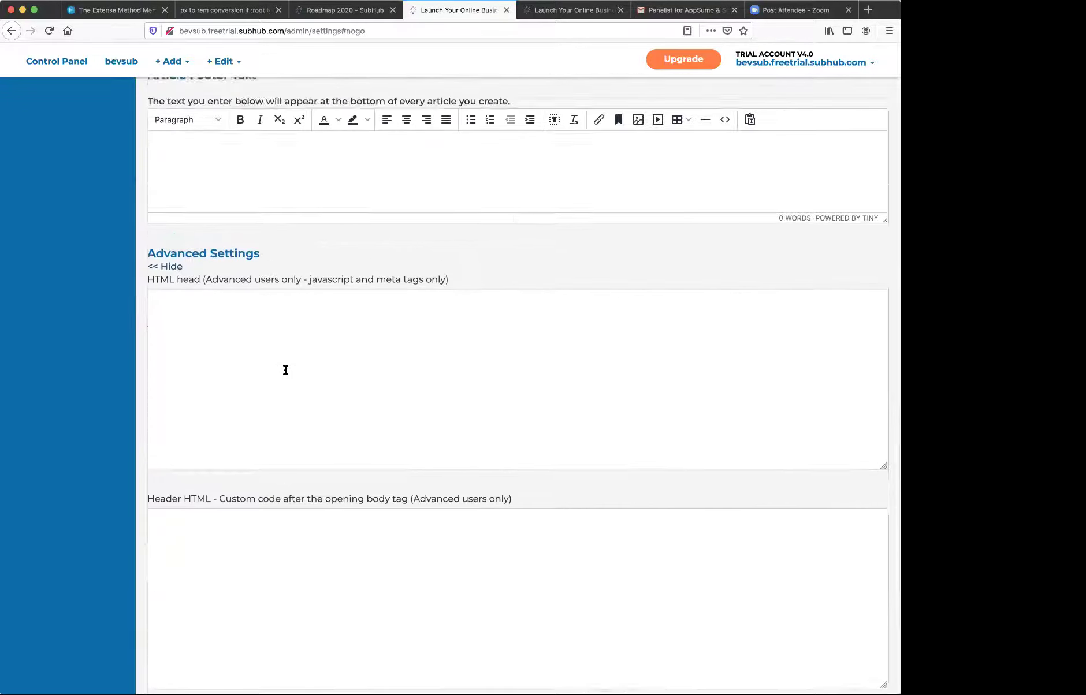
pyautogui.scroll(12, 286, 370)
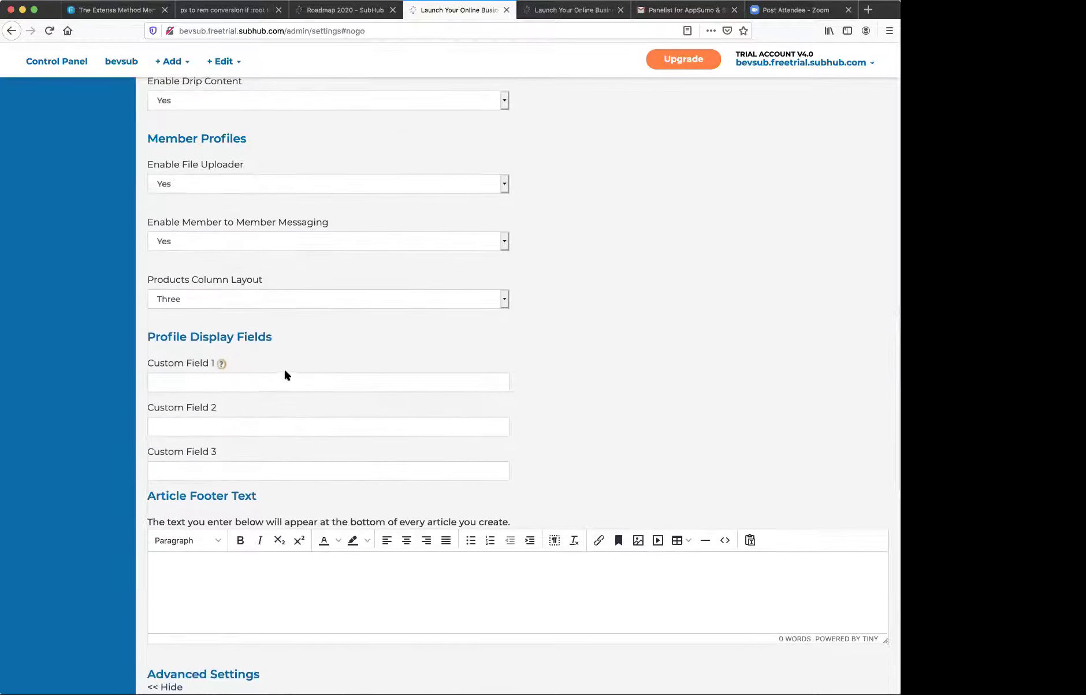
pyautogui.scroll(20, 351, 317)
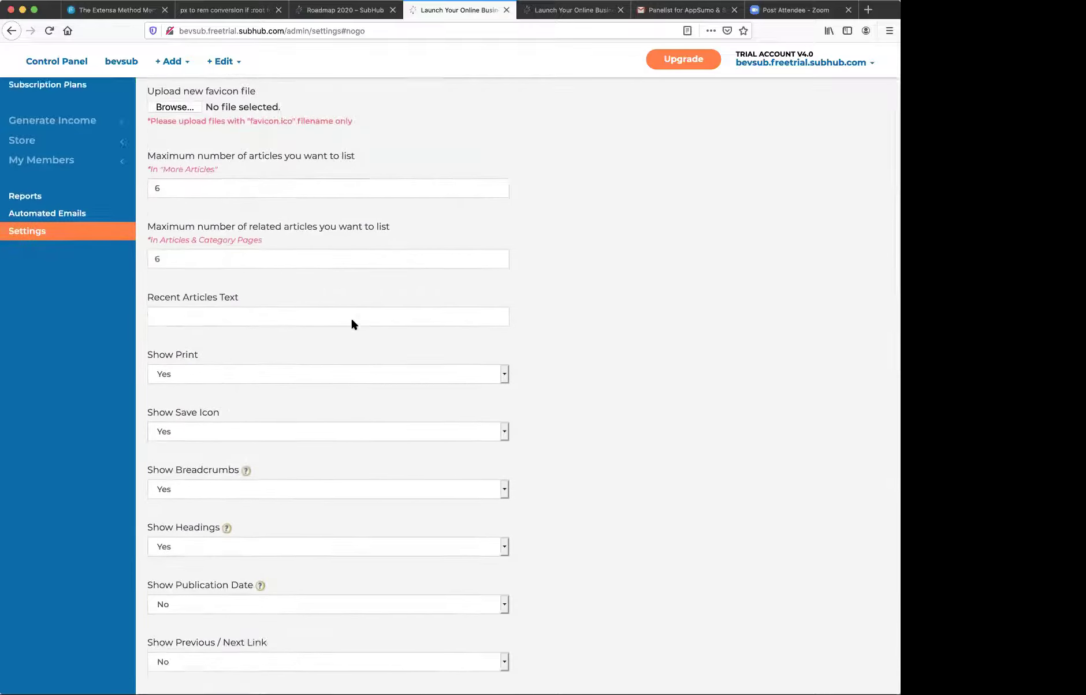
pyautogui.scroll(5, 352, 324)
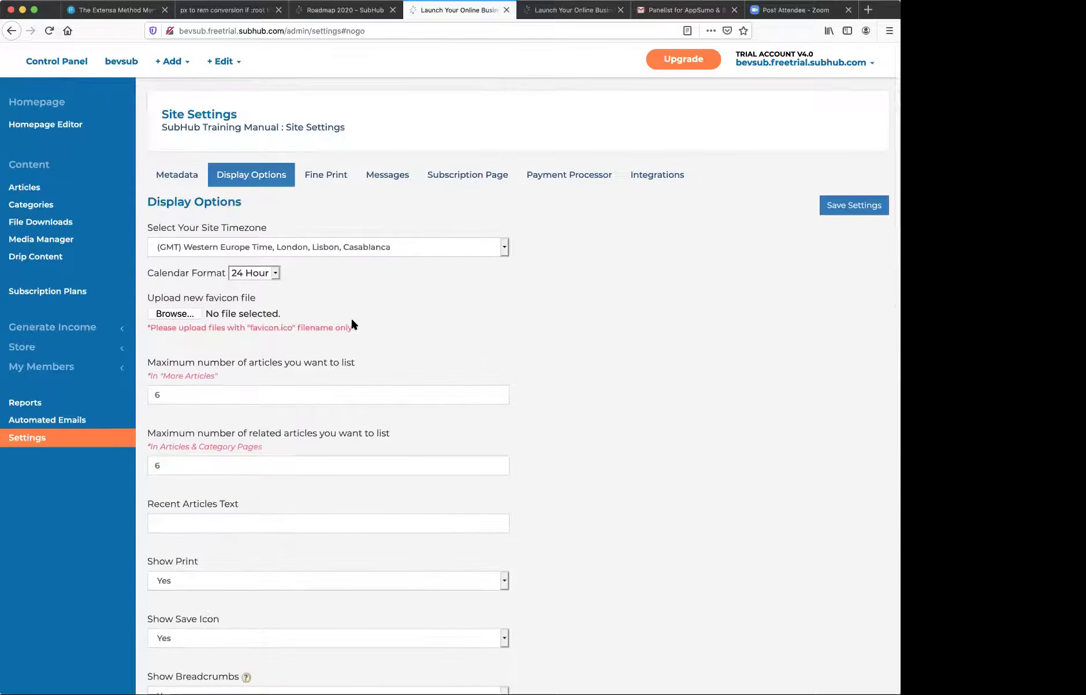
# - Open the Fine Print tab and scroll through the site's legal pages
pyautogui.click(326, 174)
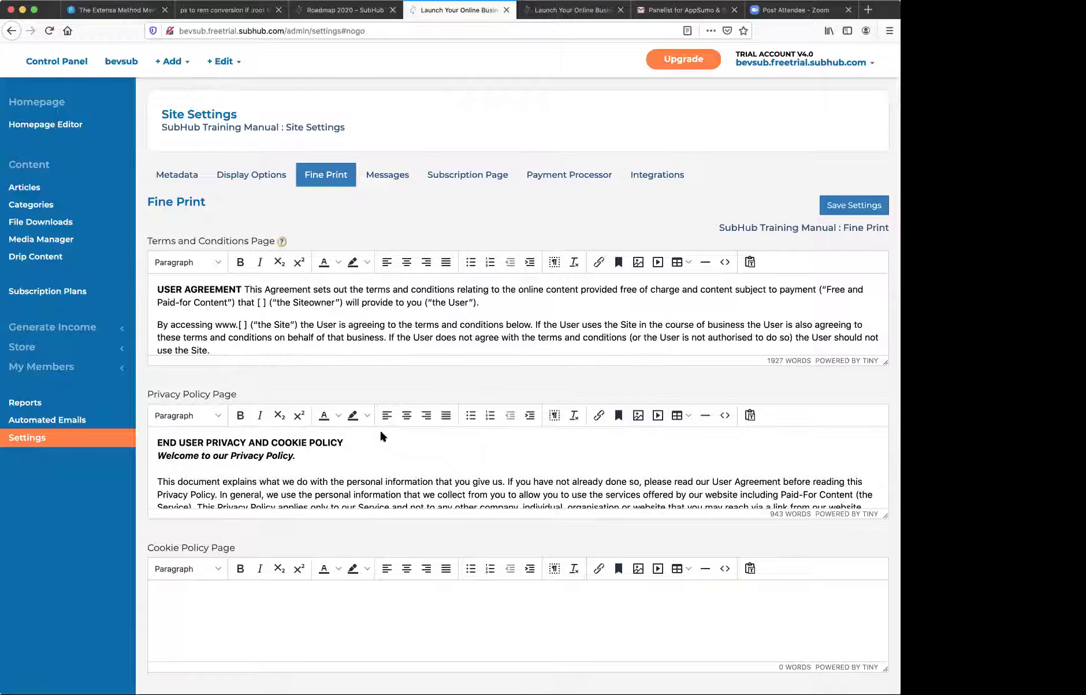
pyautogui.scroll(-1, 359, 515)
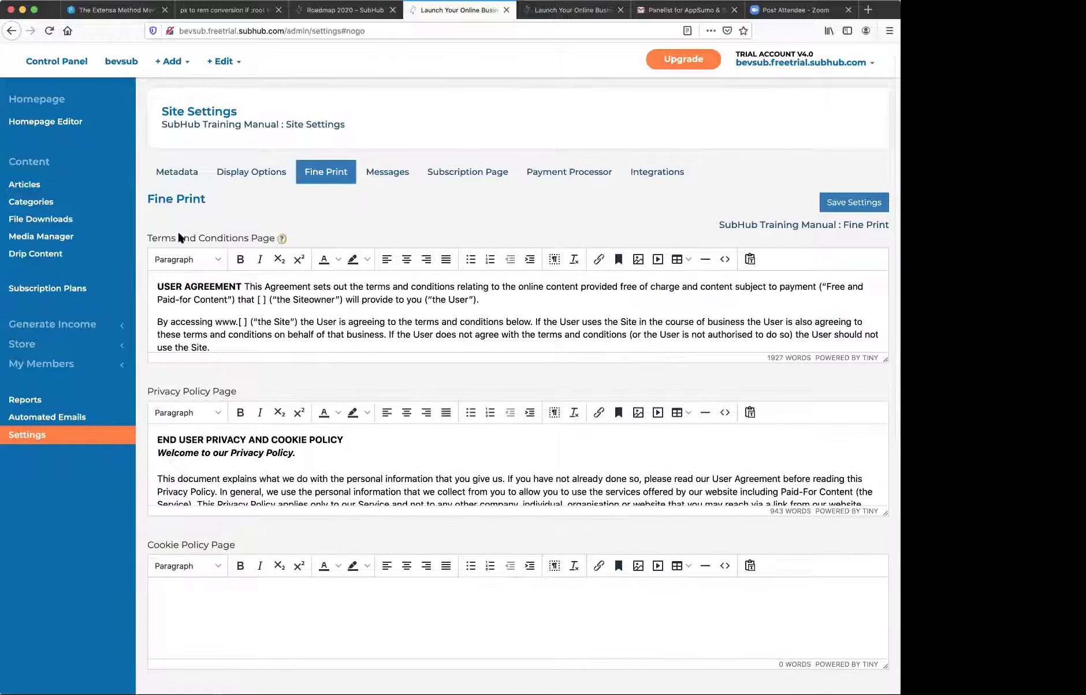
pyautogui.scroll(-5, 240, 402)
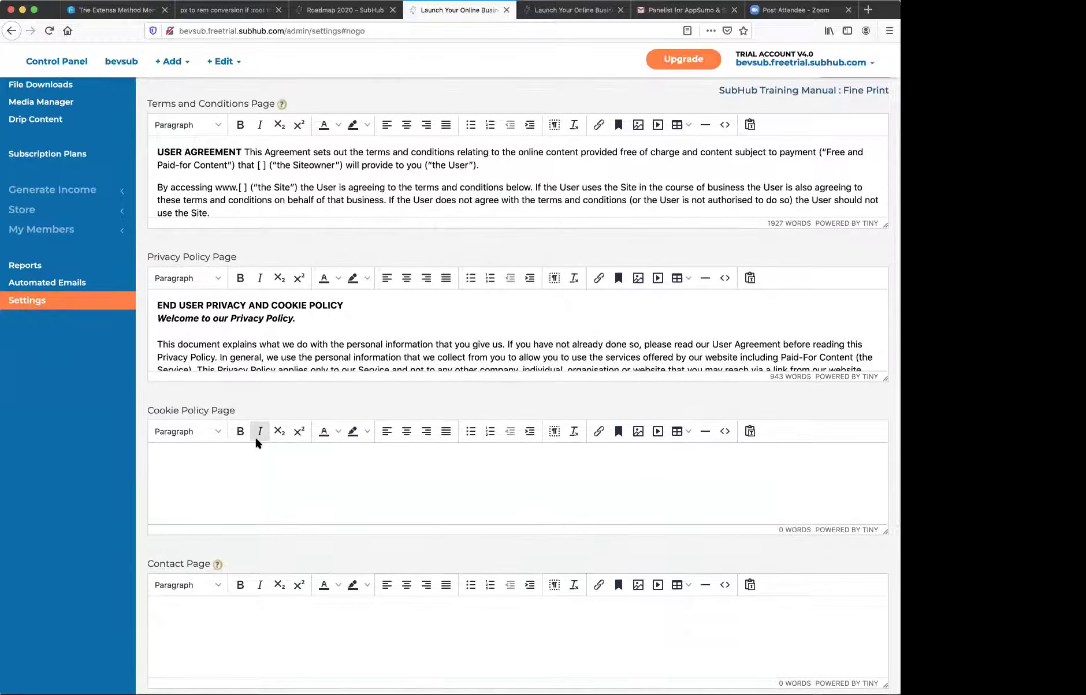
pyautogui.scroll(-3, 256, 443)
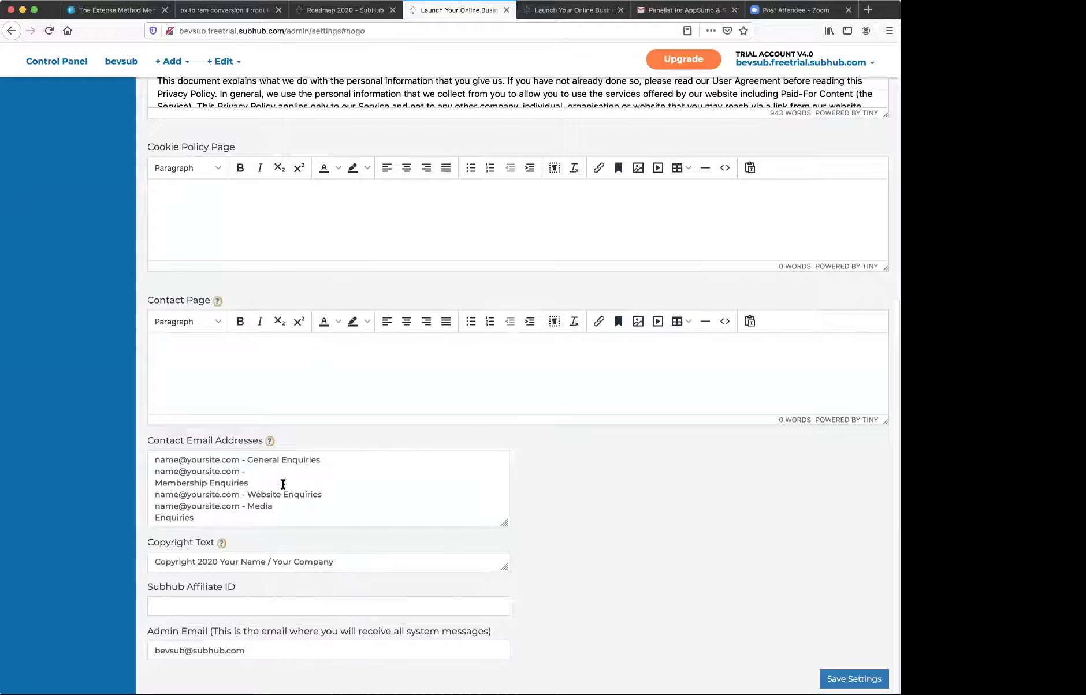
pyautogui.scroll(8, 379, 339)
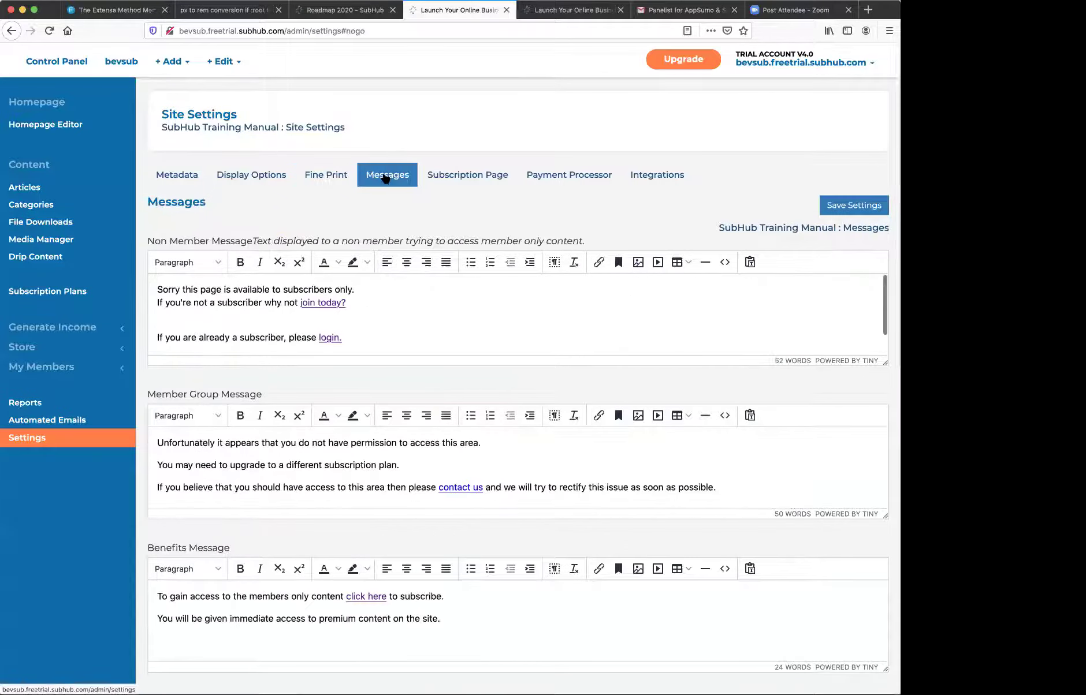
pyautogui.scroll(-3, 383, 407)
pyautogui.scroll(3, 383, 407)
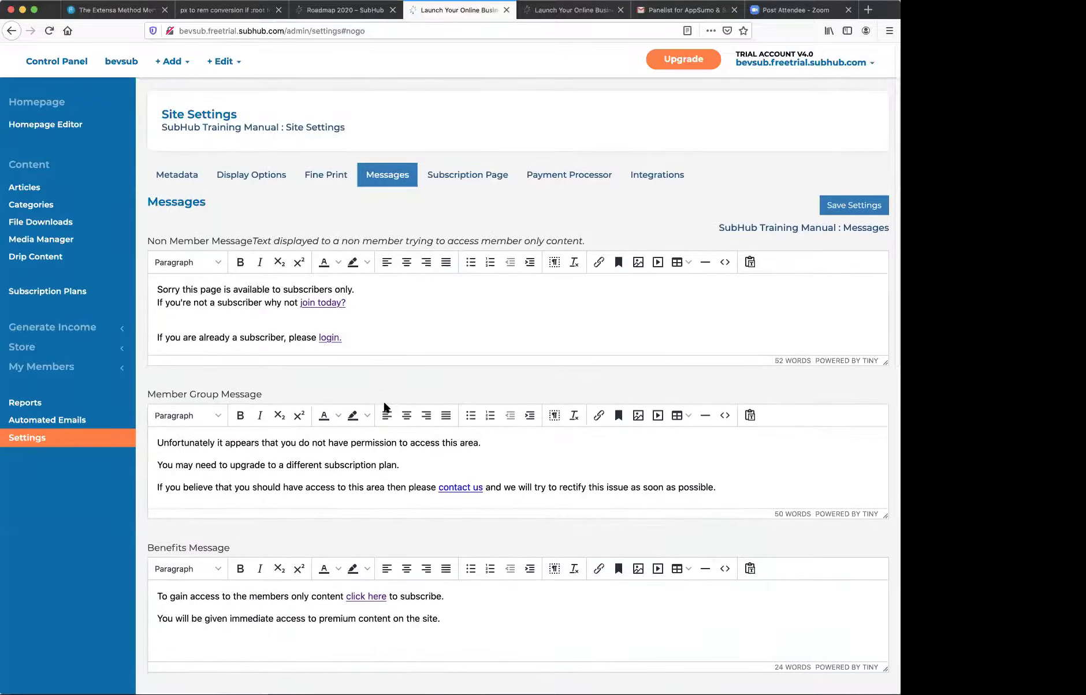
# - Review the Subscription Page registration form settings and check the site's payment processor
pyautogui.click(490, 179)
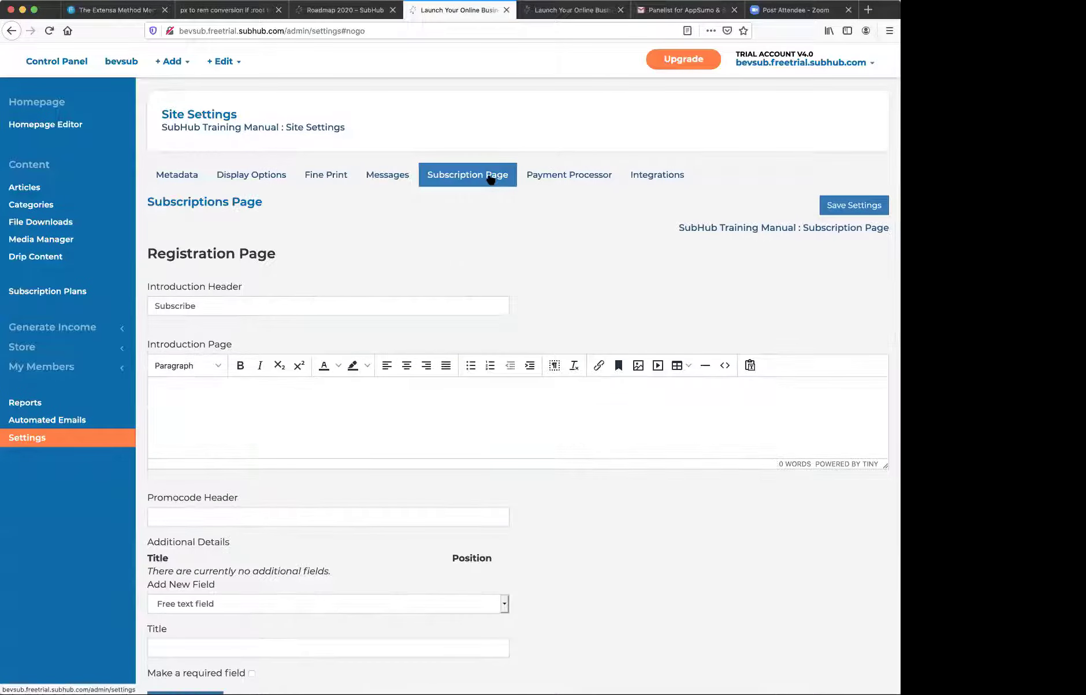
pyautogui.scroll(-5, 408, 405)
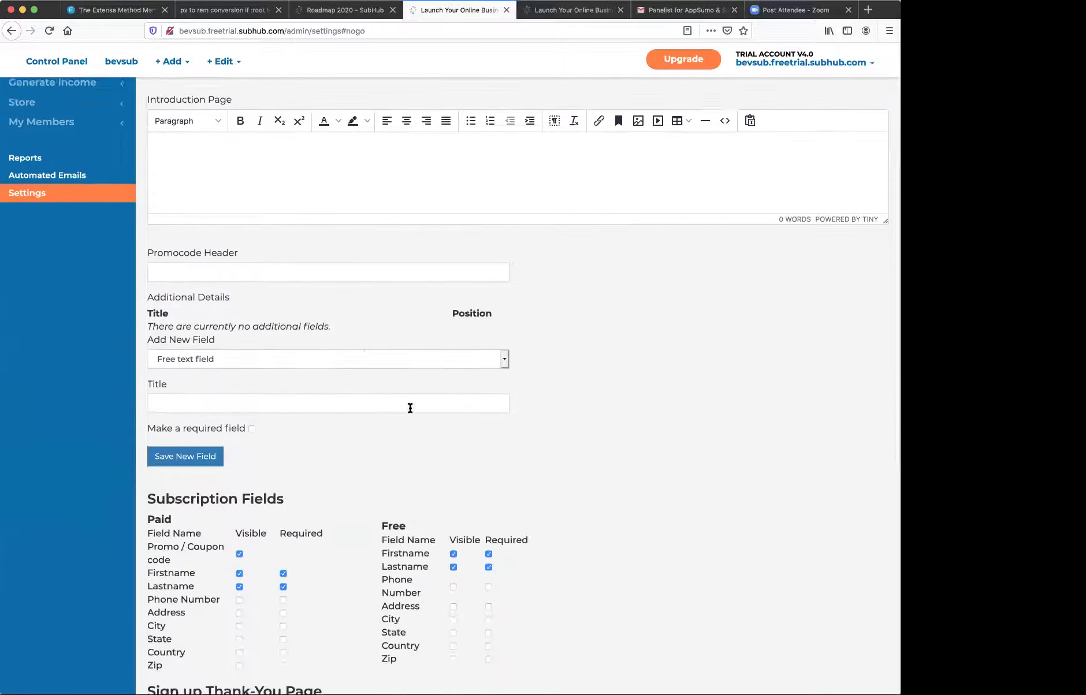
pyautogui.scroll(-4, 410, 408)
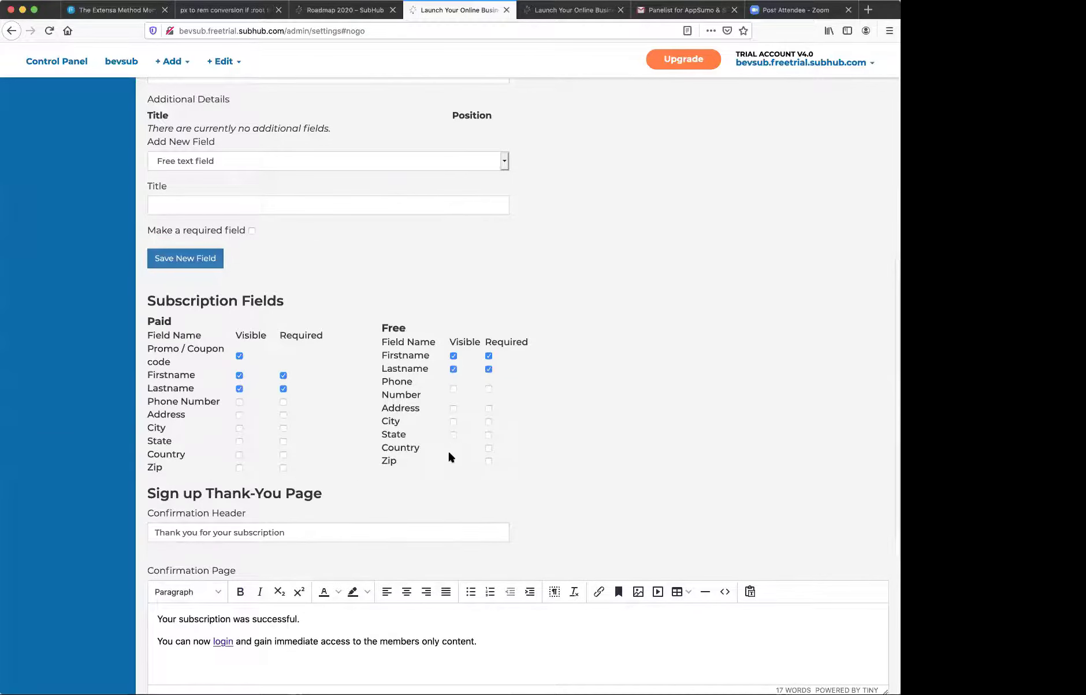
pyautogui.scroll(-5, 358, 441)
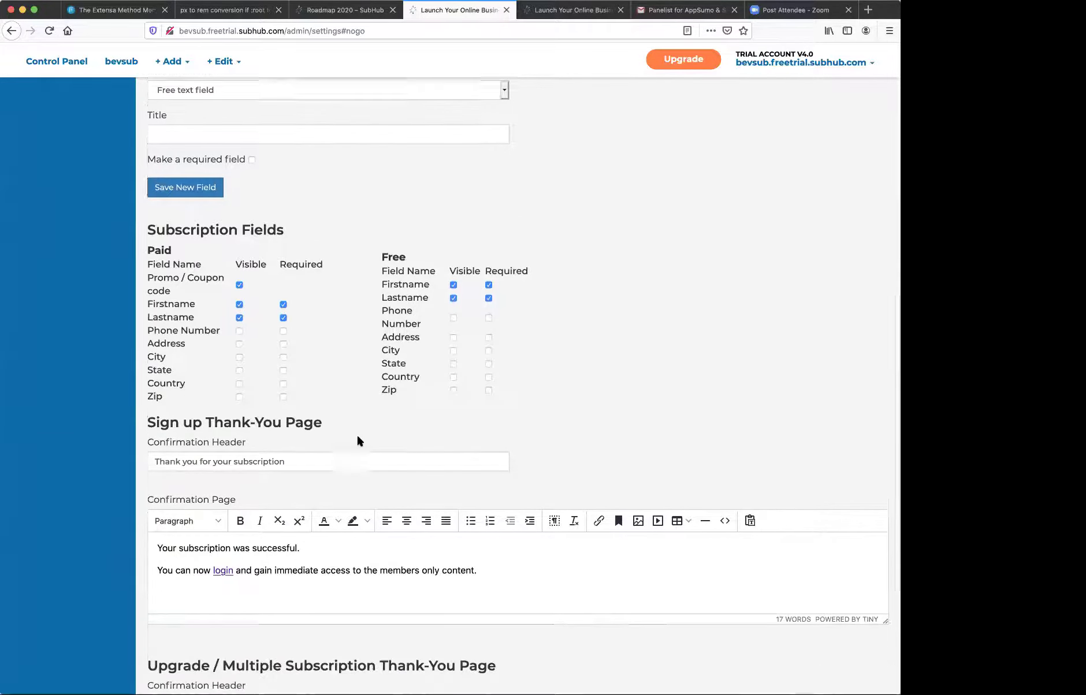
pyautogui.scroll(-1, 358, 441)
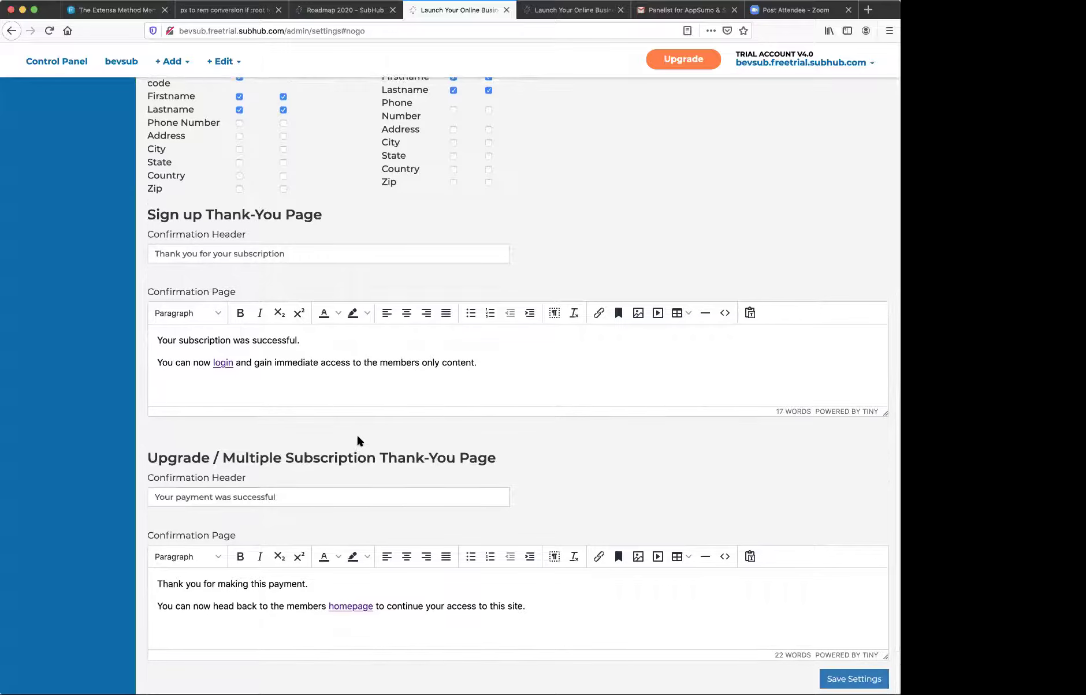
pyautogui.scroll(10, 358, 441)
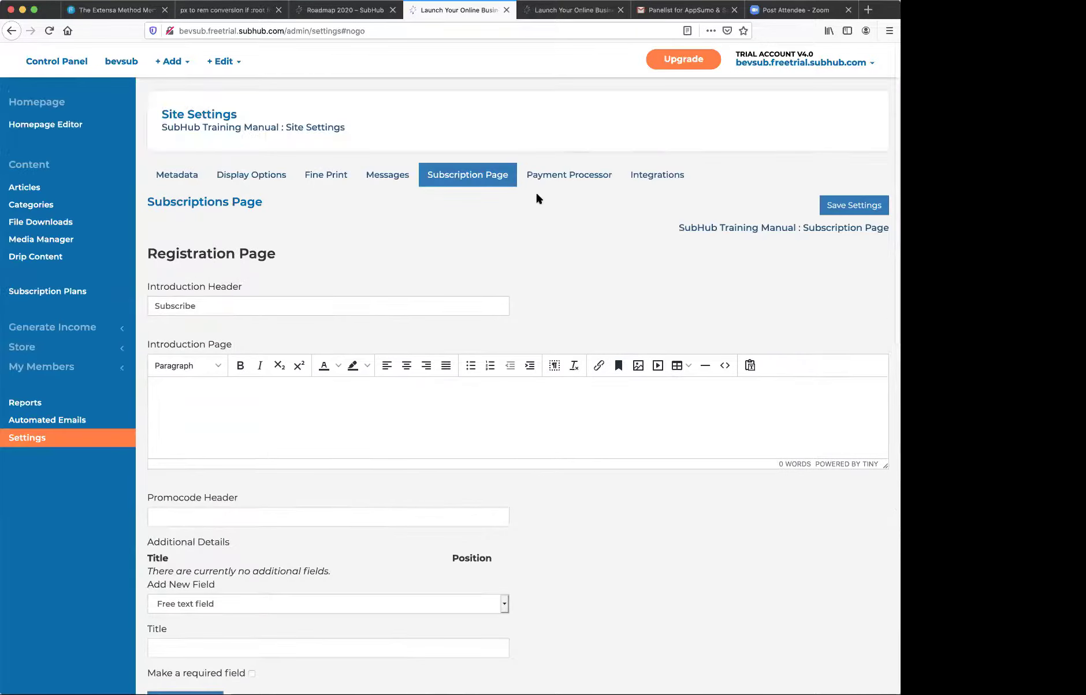
pyautogui.click(555, 175)
pyautogui.scroll(-1, 435, 392)
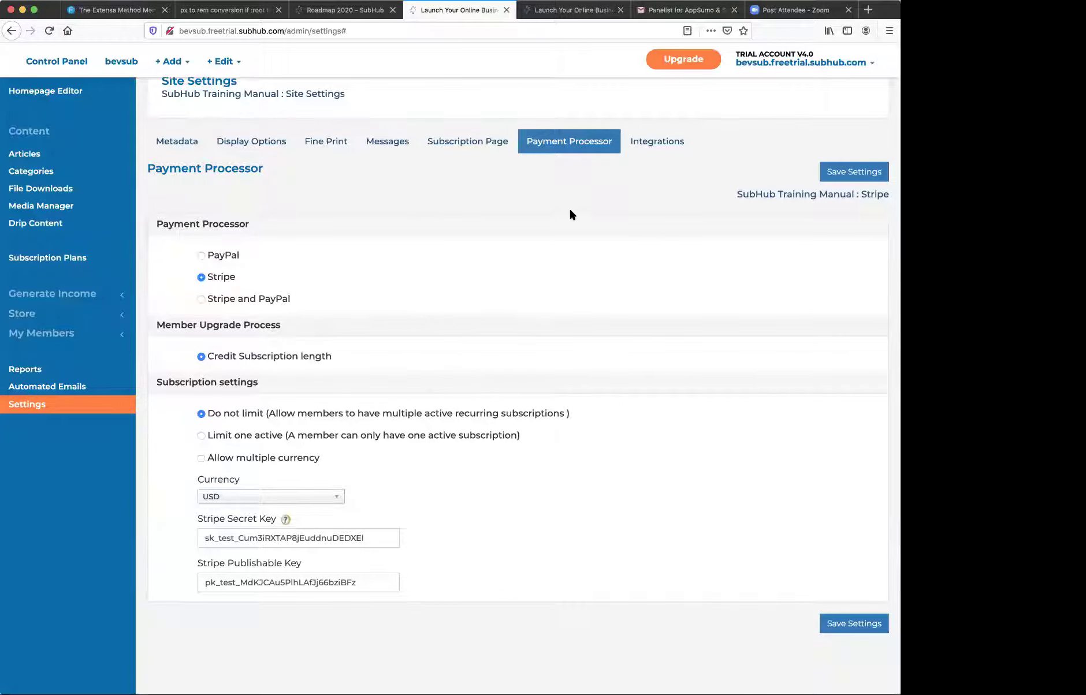
# - Look through the Integrations settings: MailChimp, reCAPTCHA, Disqus, Pixel, Analytics and social options
pyautogui.click(649, 143)
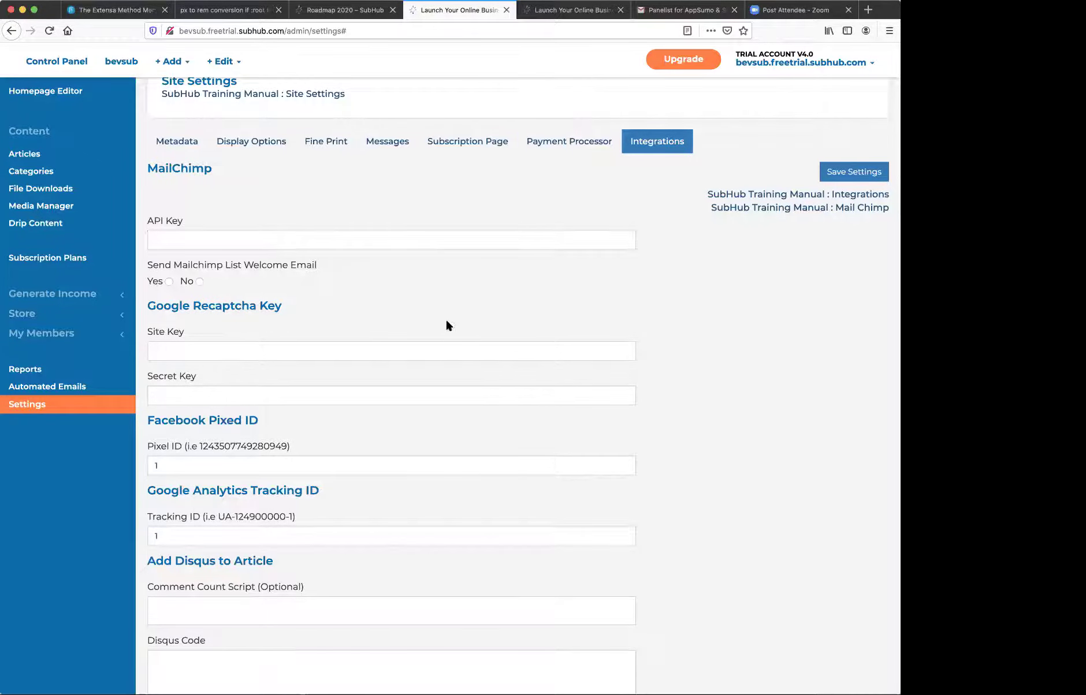
pyautogui.scroll(-5, 361, 377)
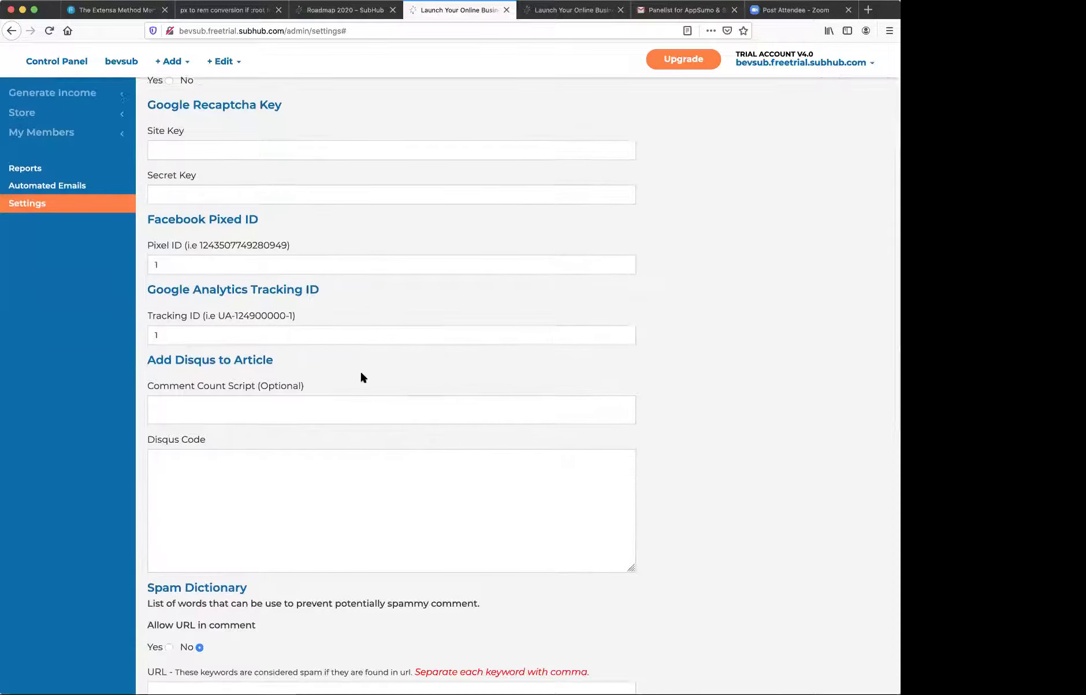
pyautogui.scroll(-2, 361, 377)
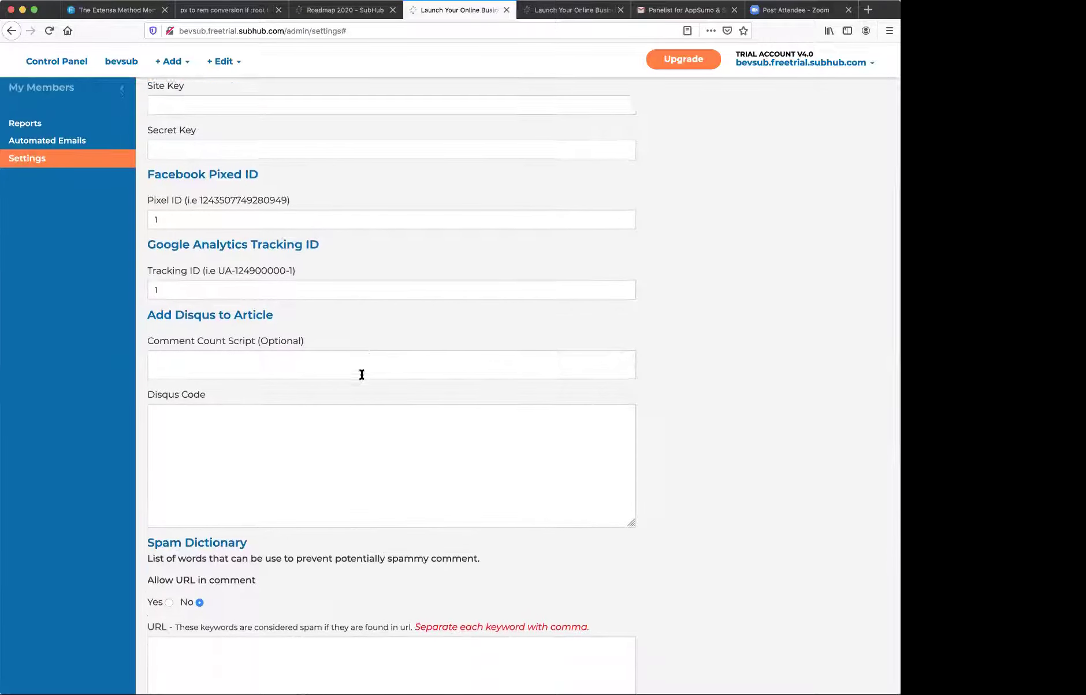
pyautogui.scroll(-7, 361, 377)
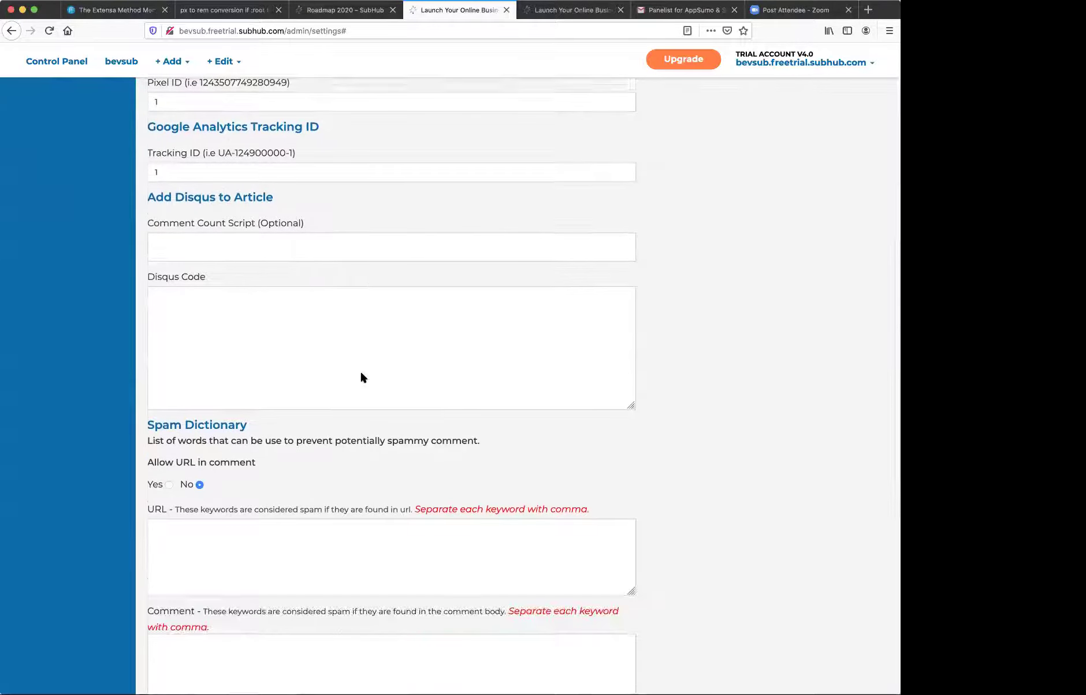
pyautogui.scroll(-5, 363, 378)
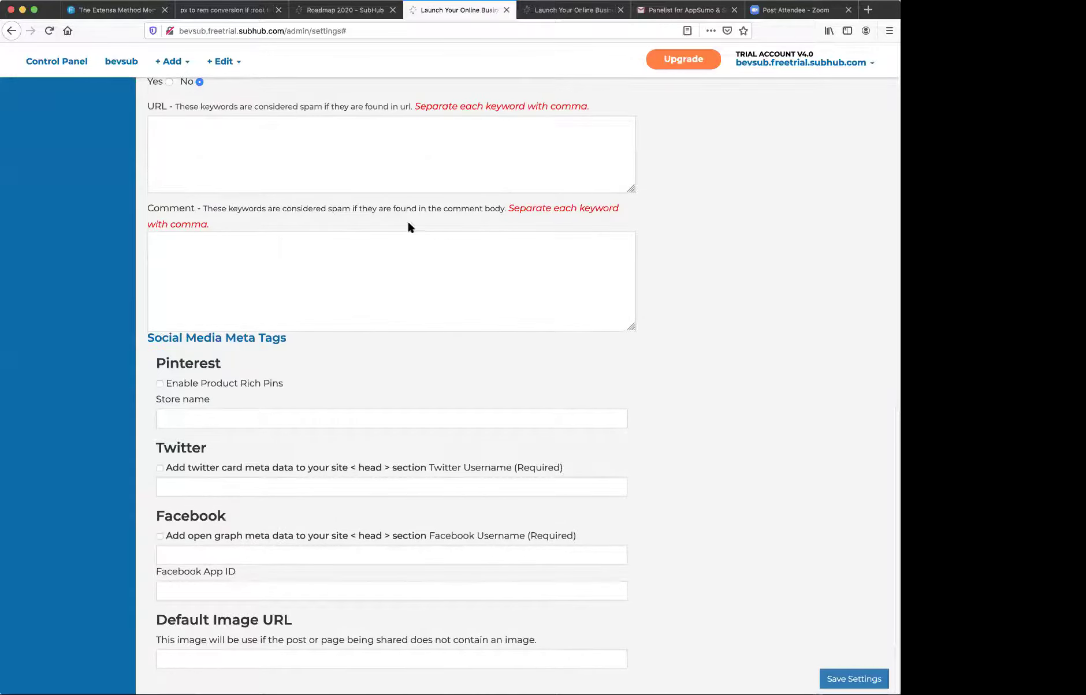
pyautogui.scroll(1, 407, 223)
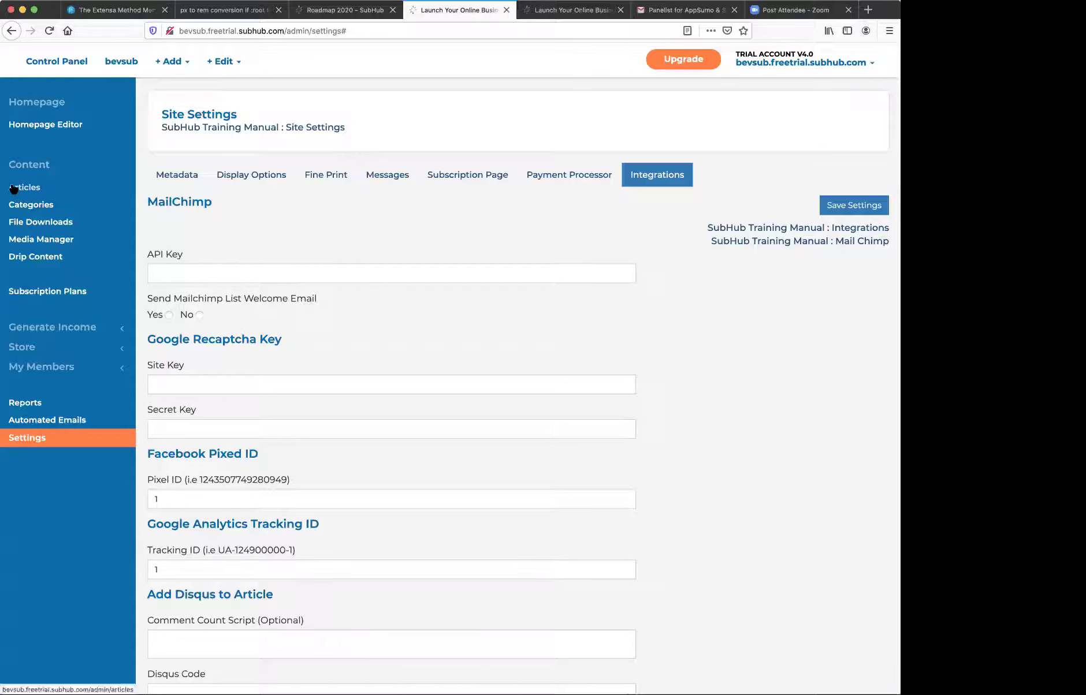
# - Inspect the Members Only Free Gift download with its sample.pdf, then return to the Articles list
pyautogui.click(23, 222)
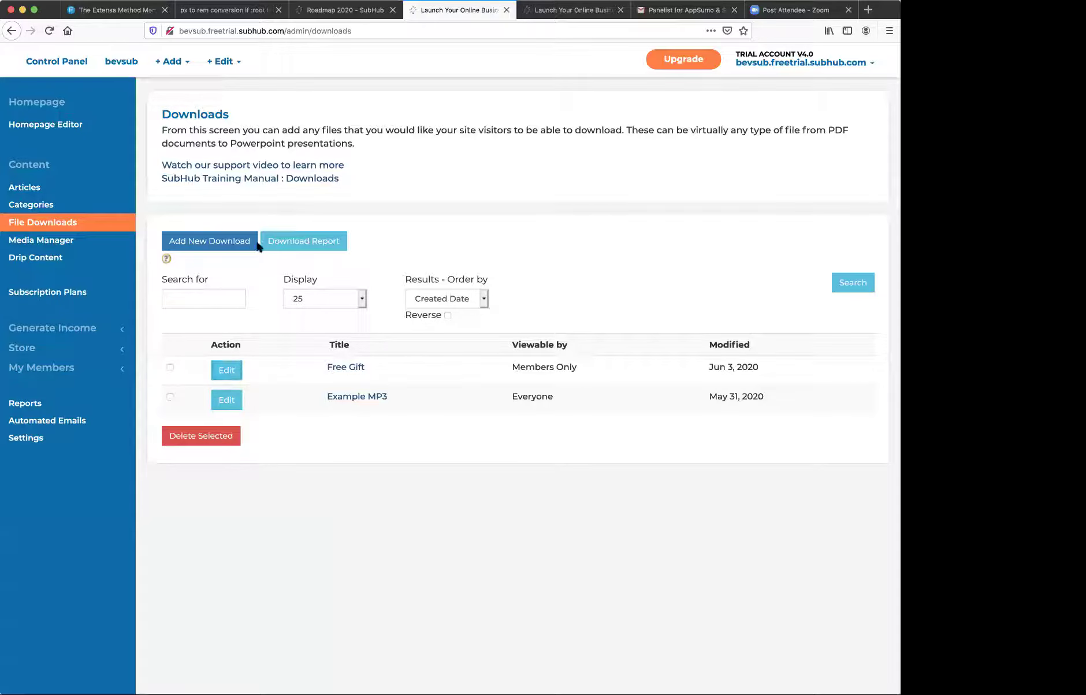
pyautogui.click(228, 372)
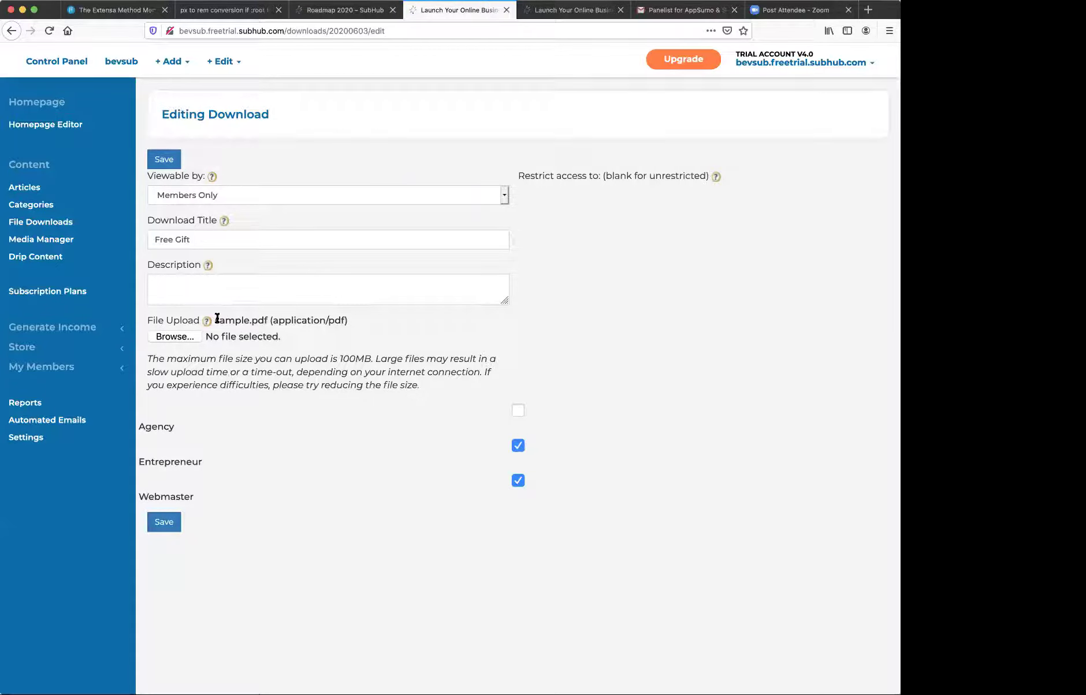
pyautogui.click(23, 189)
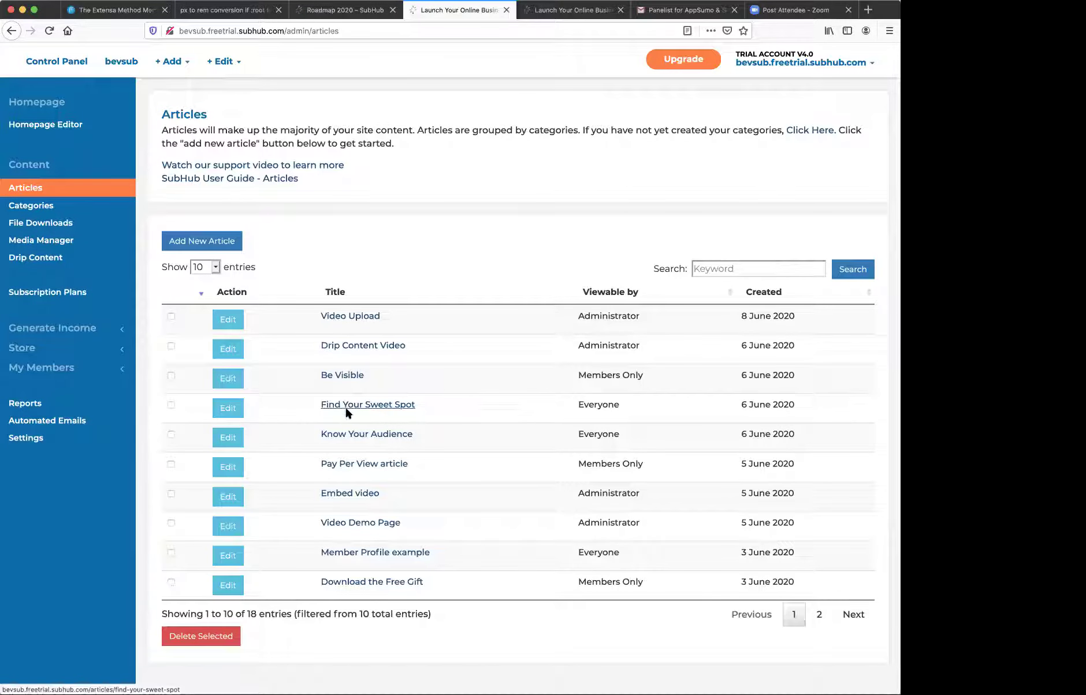
# - Link the body image of 'Download the Free Gift' to /downloads/20200603/download and save
pyautogui.click(227, 580)
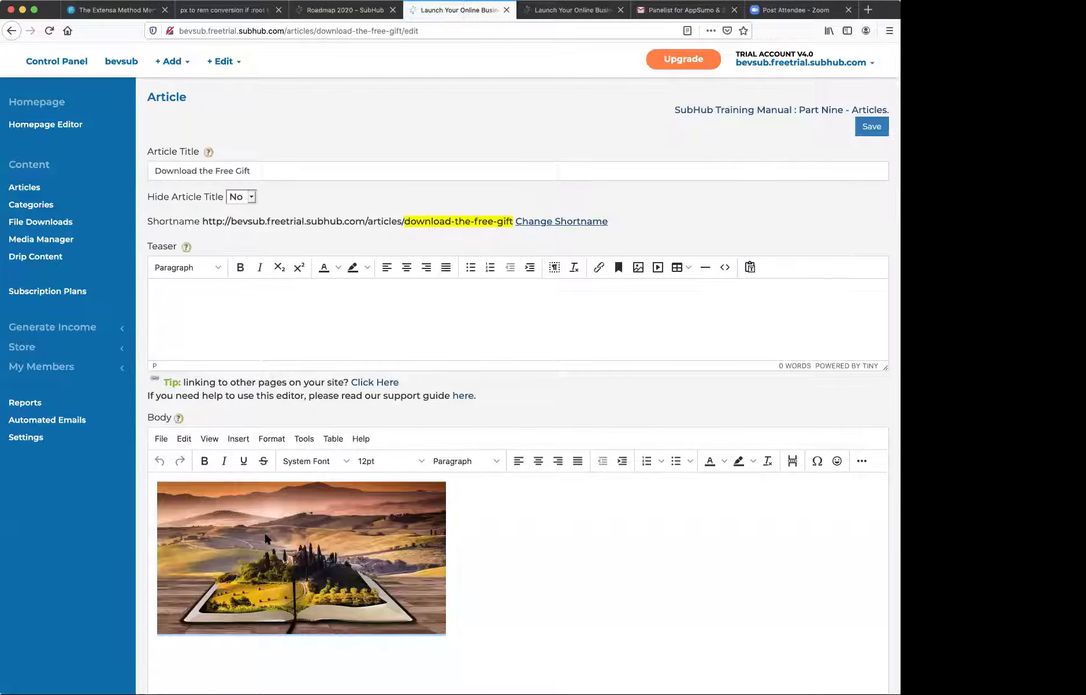
pyautogui.click(265, 539)
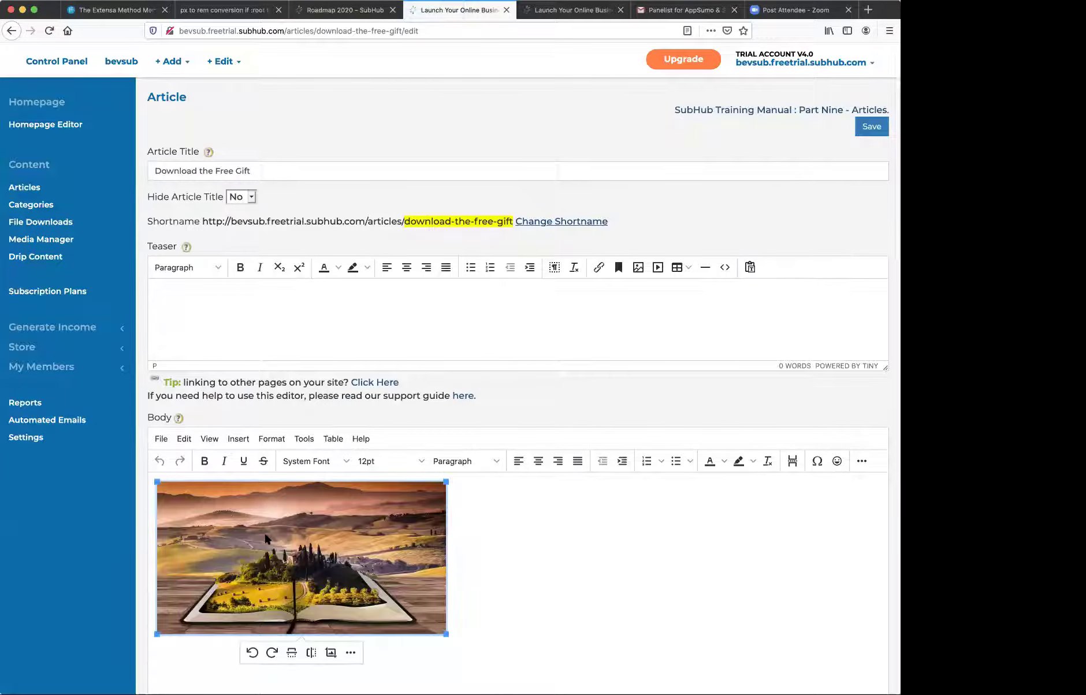
pyautogui.click(860, 463)
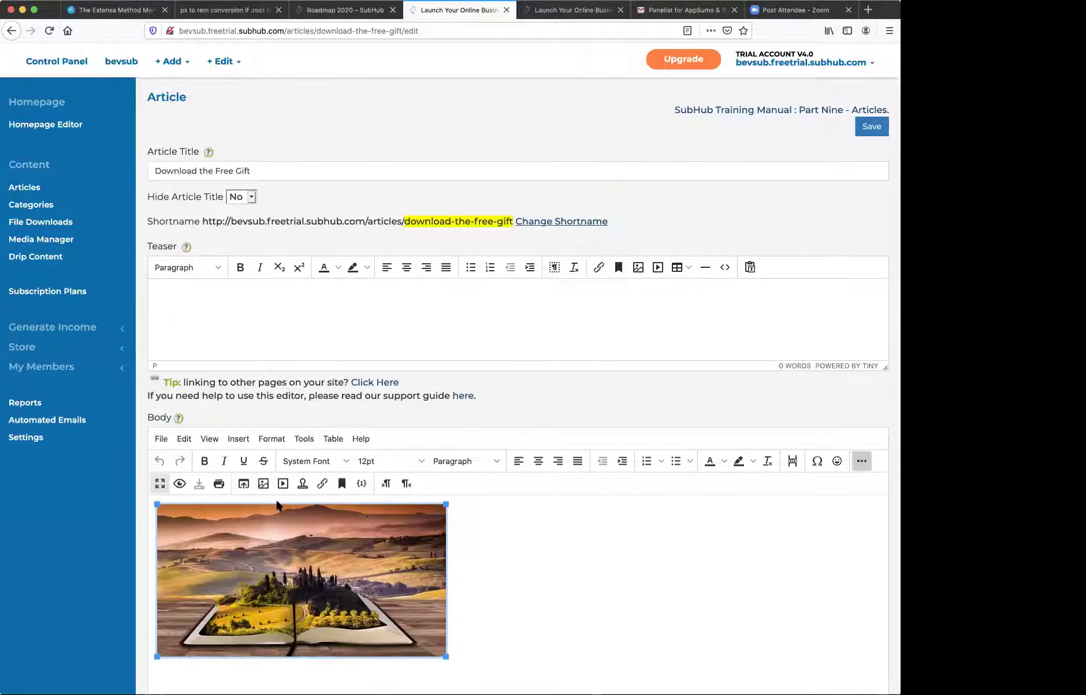
pyautogui.click(323, 483)
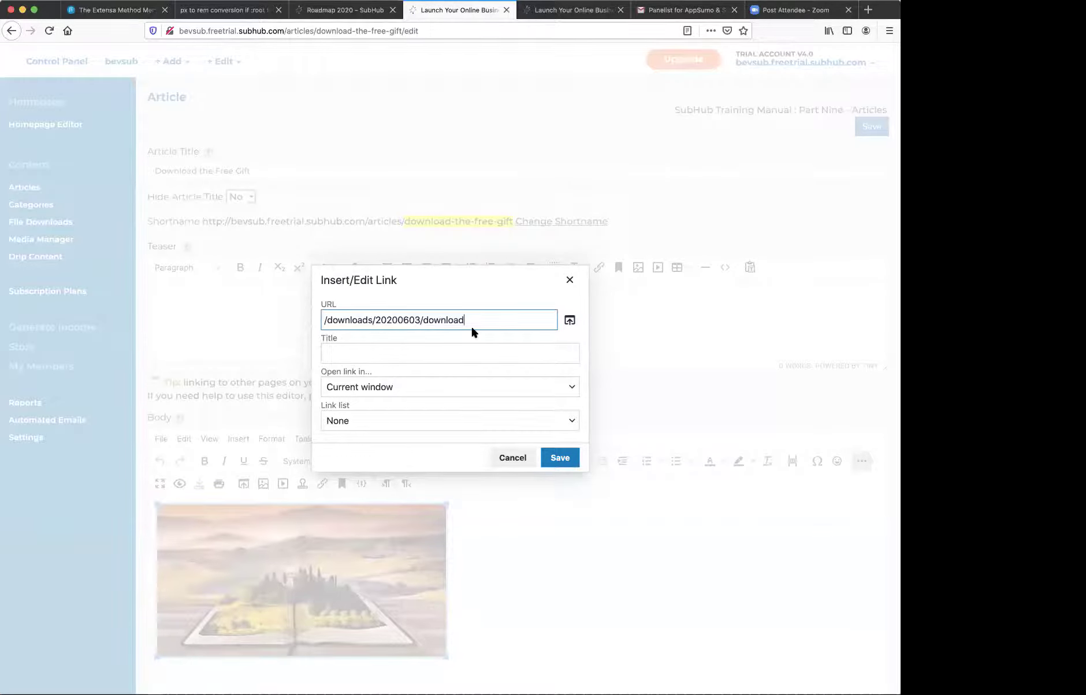
pyautogui.click(560, 459)
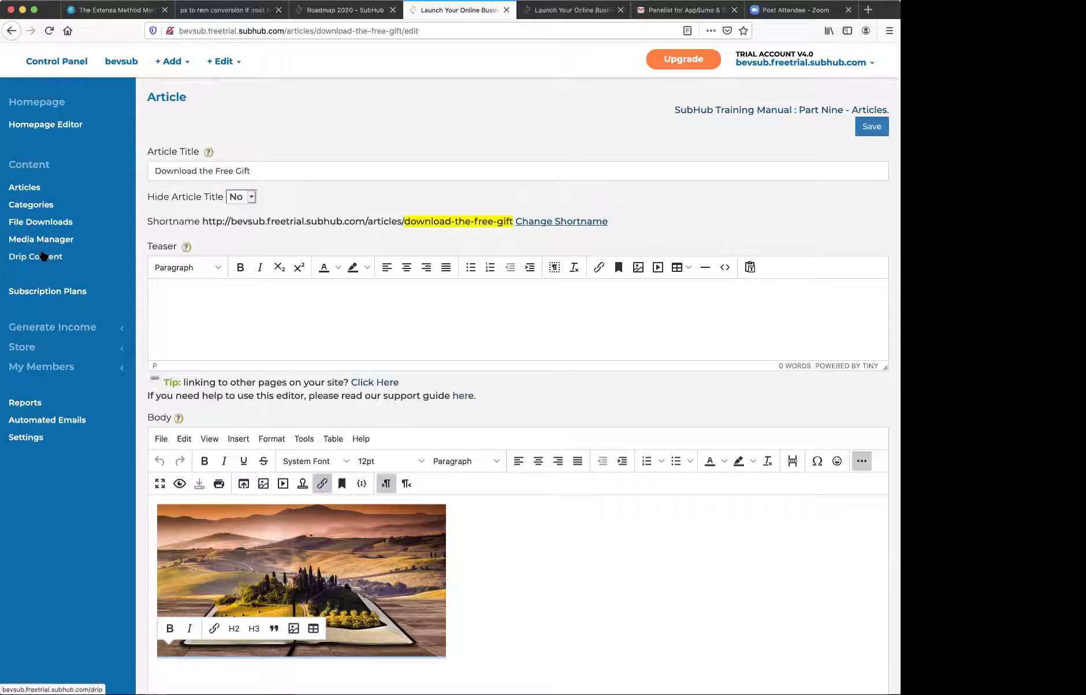
# - Show the Drip Content schedule for Marketing 101, dripping three articles at weeks 1, 2 and 3
pyautogui.click(40, 255)
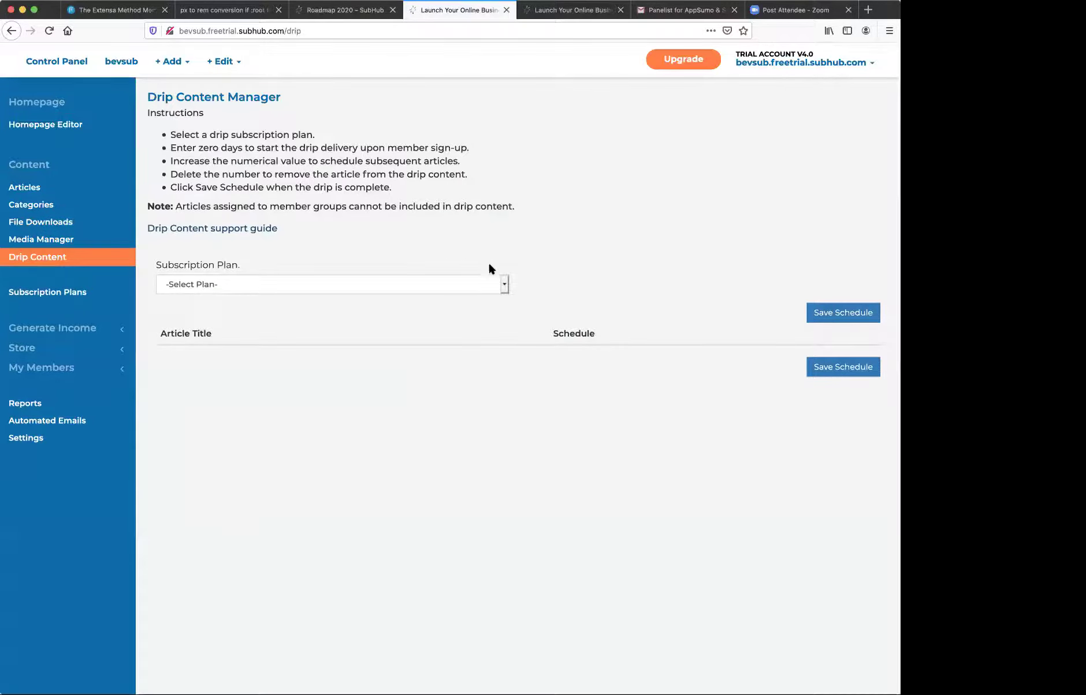
pyautogui.click(505, 284)
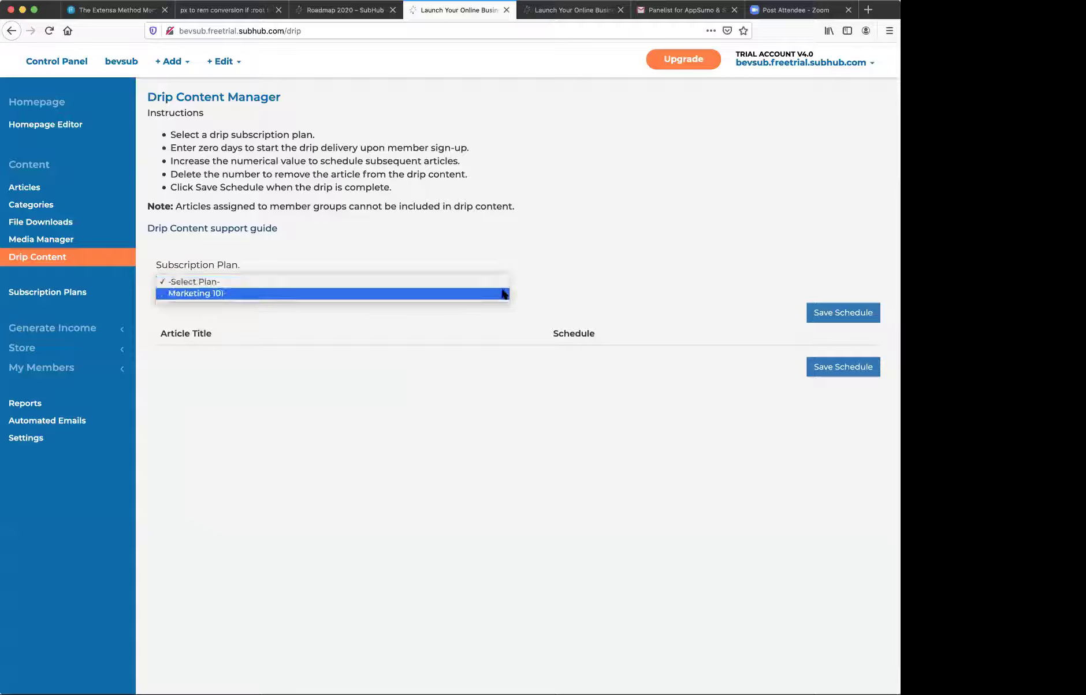
pyautogui.click(502, 294)
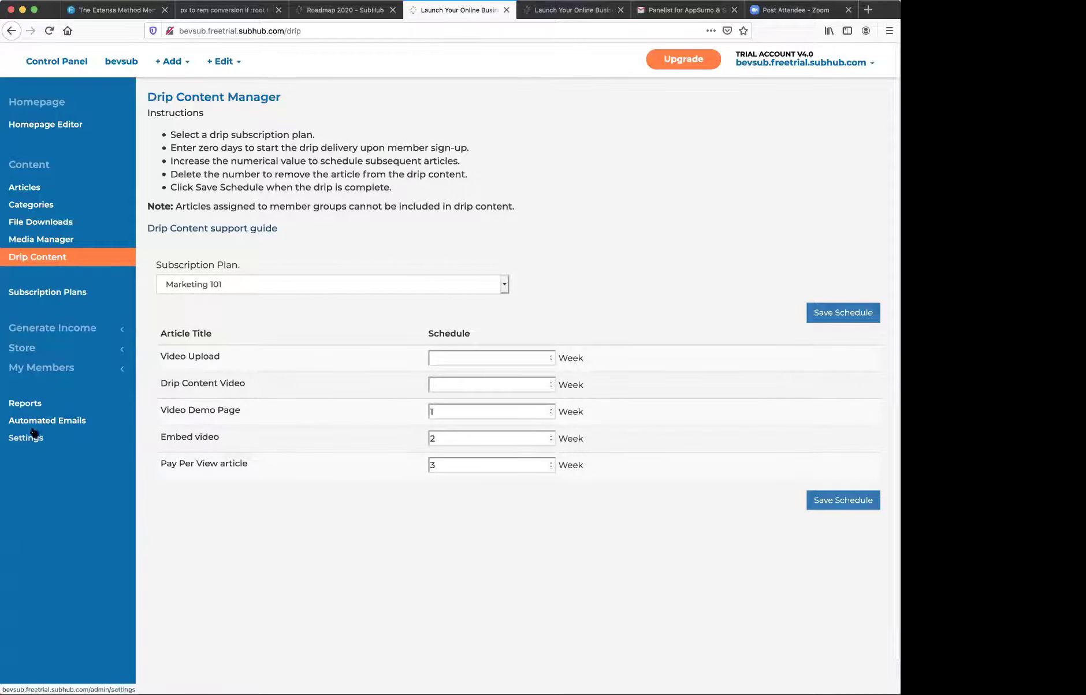
# - Look over Store > Manage Products and the Reports overview, then log out of the admin panel
pyautogui.click(30, 349)
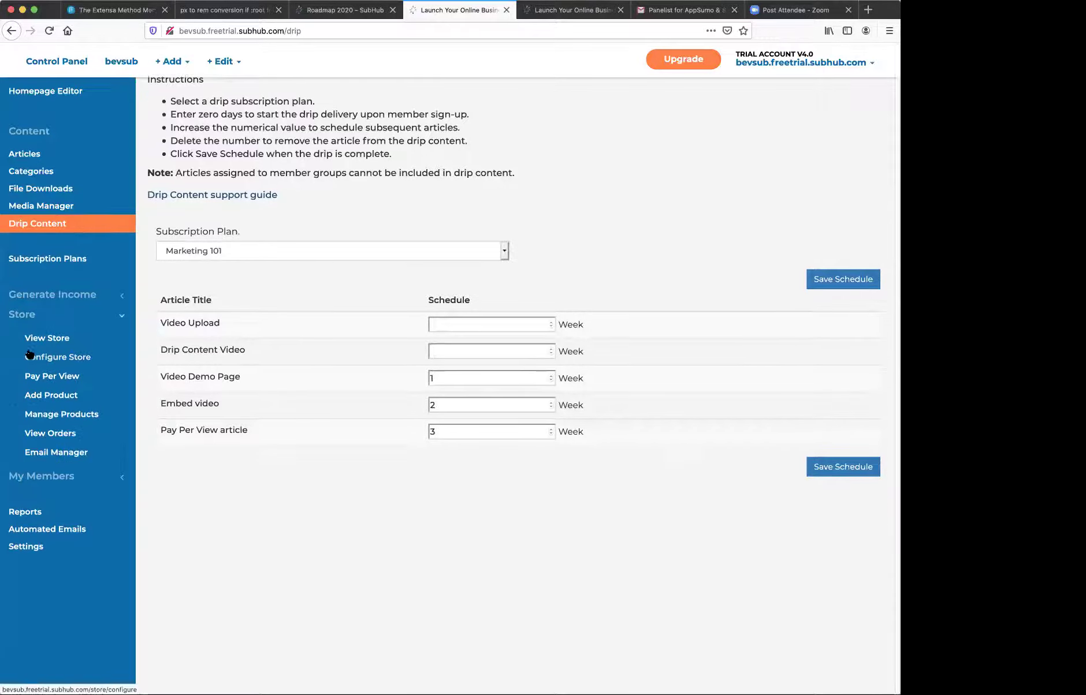
pyautogui.click(47, 414)
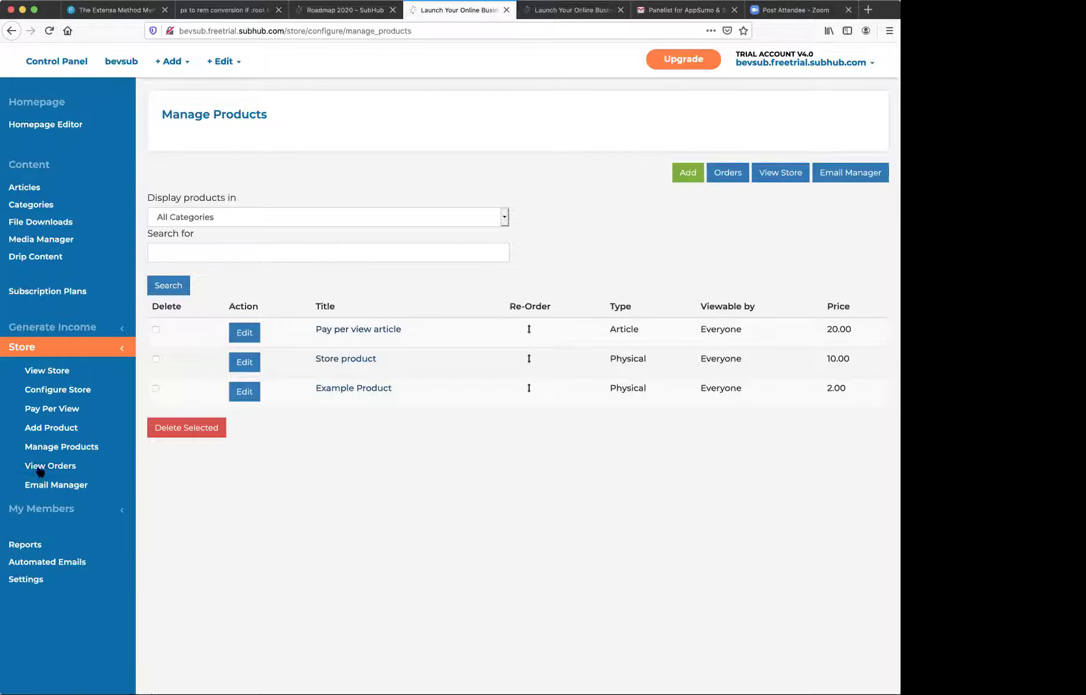
pyautogui.click(27, 545)
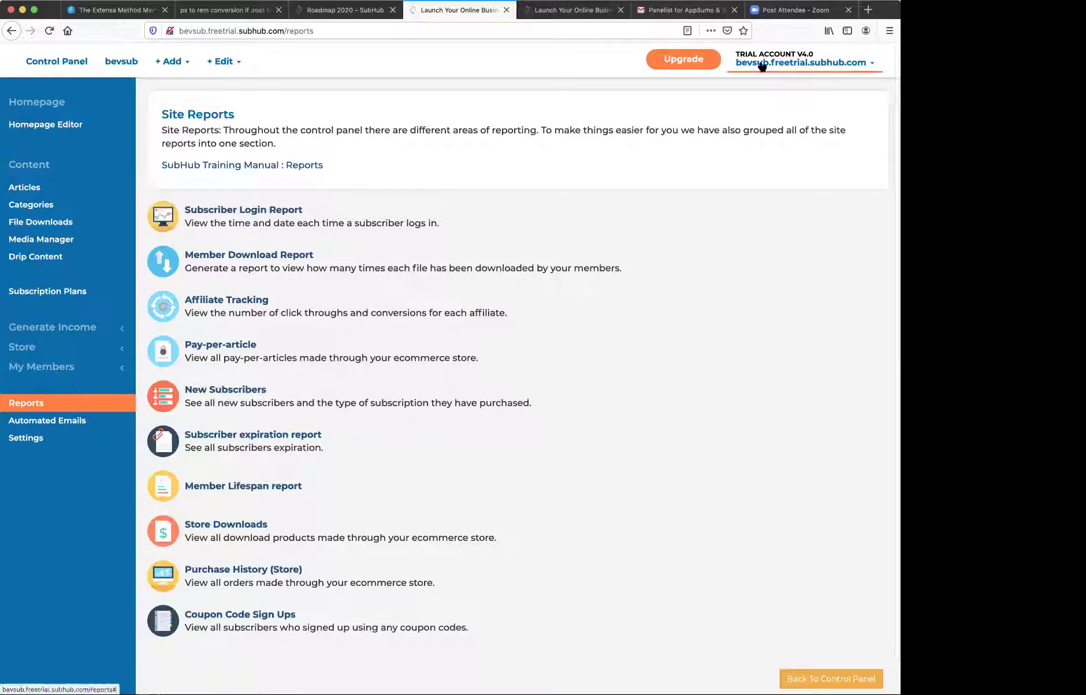
pyautogui.moveTo(803, 64)
pyautogui.click(800, 202)
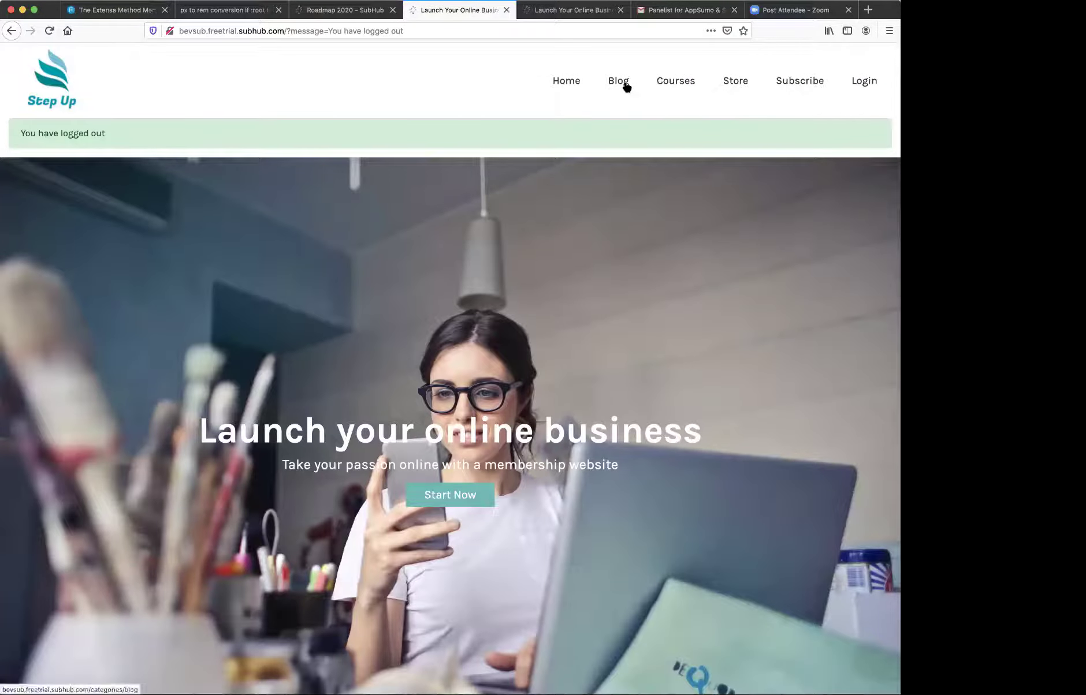
# - Browse the public Courses page, the Marketing 101 0.00 USD offer and the Store page
pyautogui.click(666, 84)
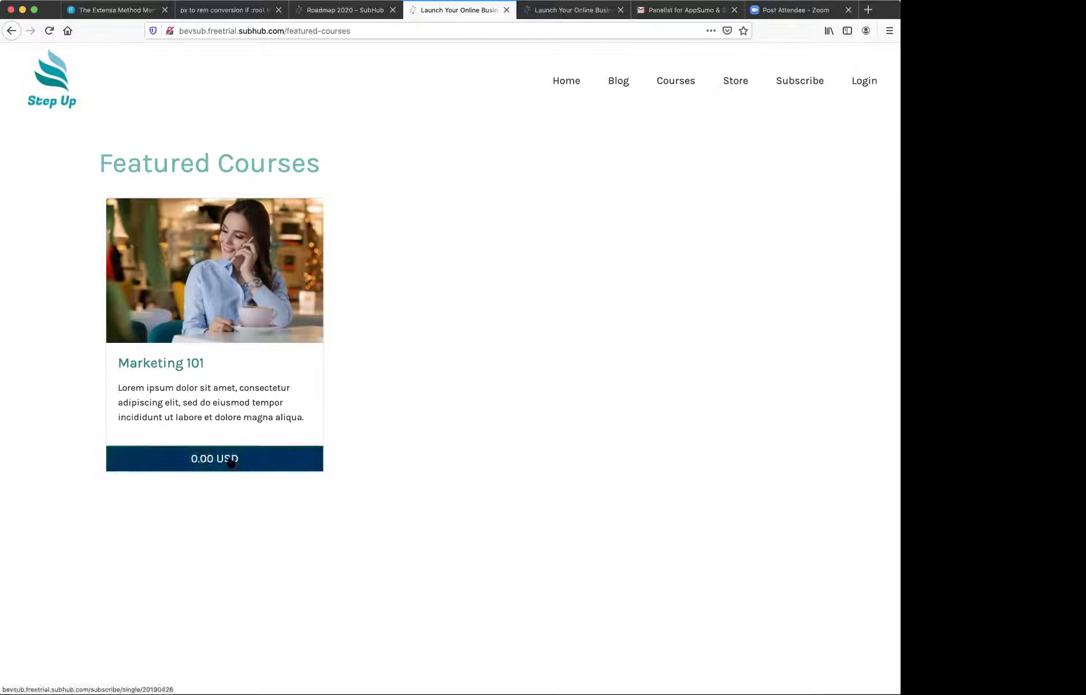
pyautogui.click(231, 462)
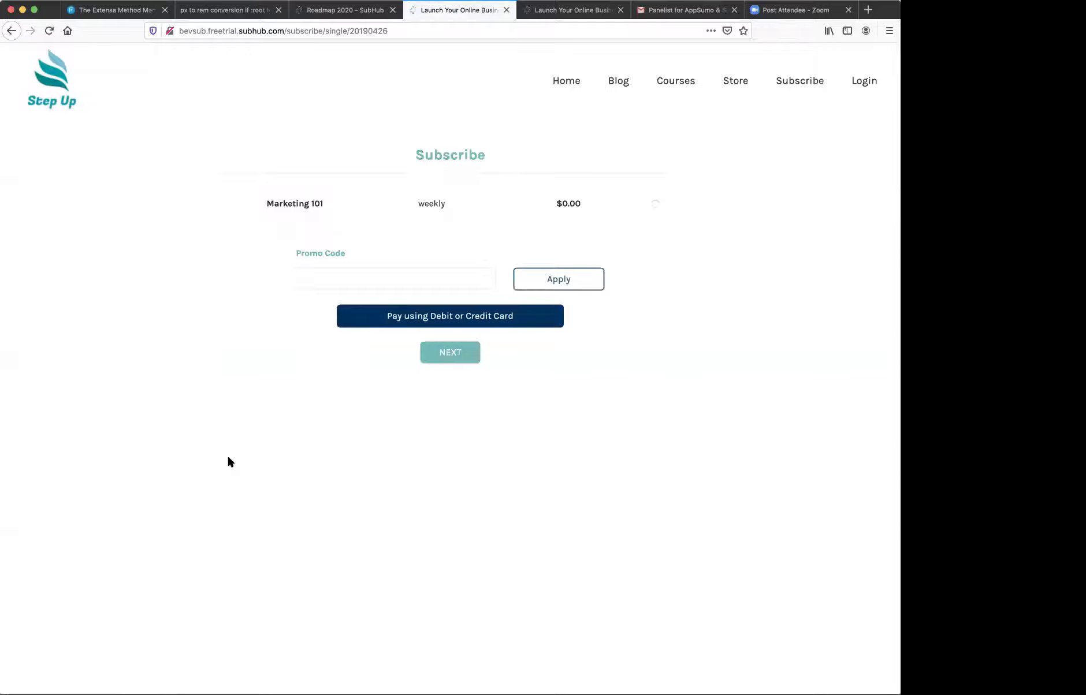
pyautogui.click(737, 81)
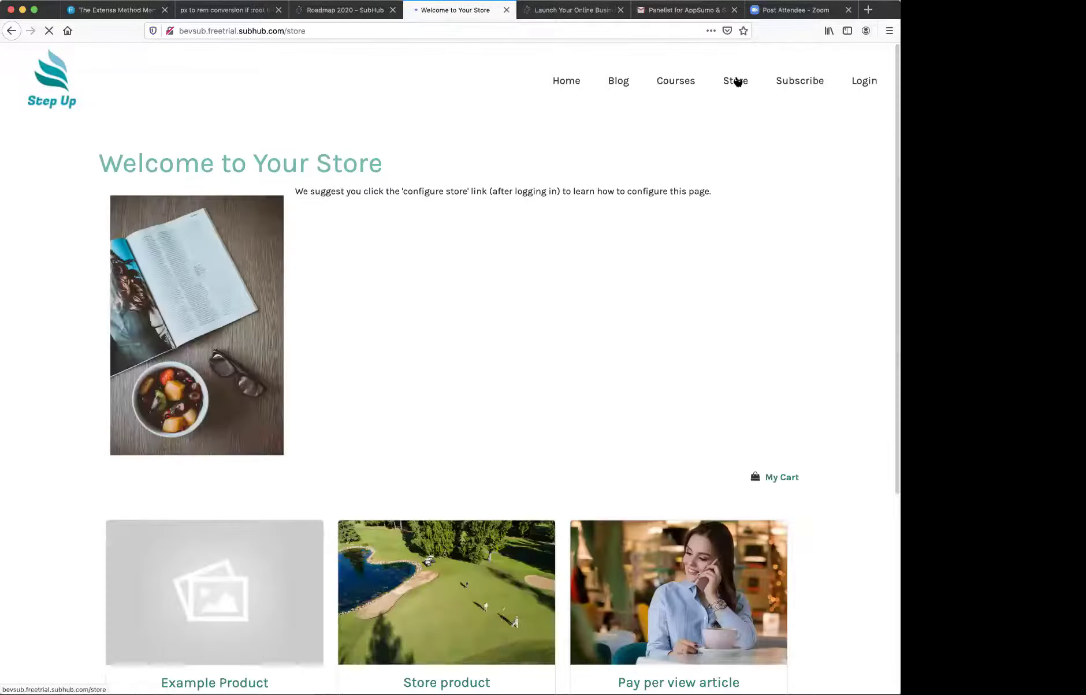
pyautogui.scroll(-5, 620, 234)
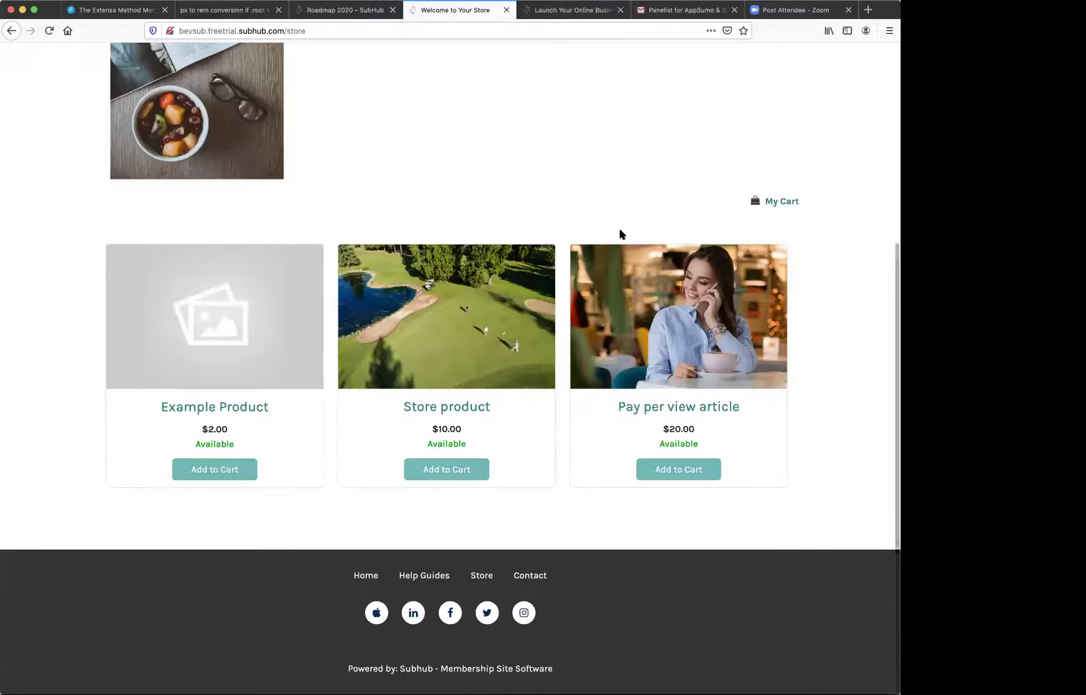
pyautogui.scroll(5, 620, 234)
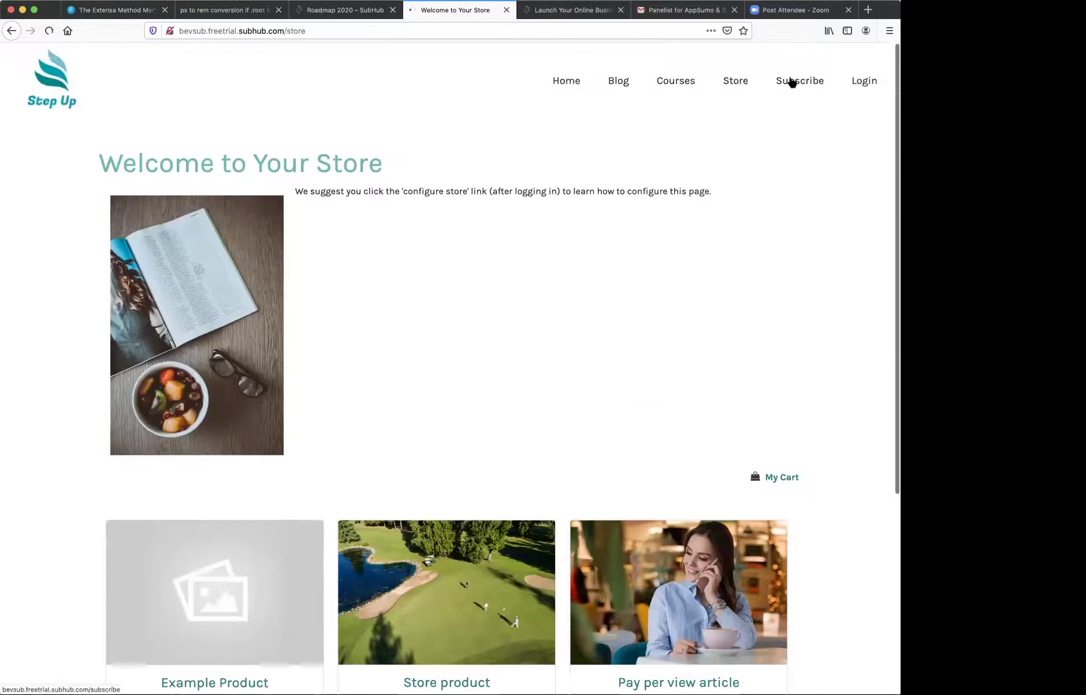
# - On the Subscribe page, apply promo code 'PROMO' so only the Promo Code Plan remains
pyautogui.click(791, 82)
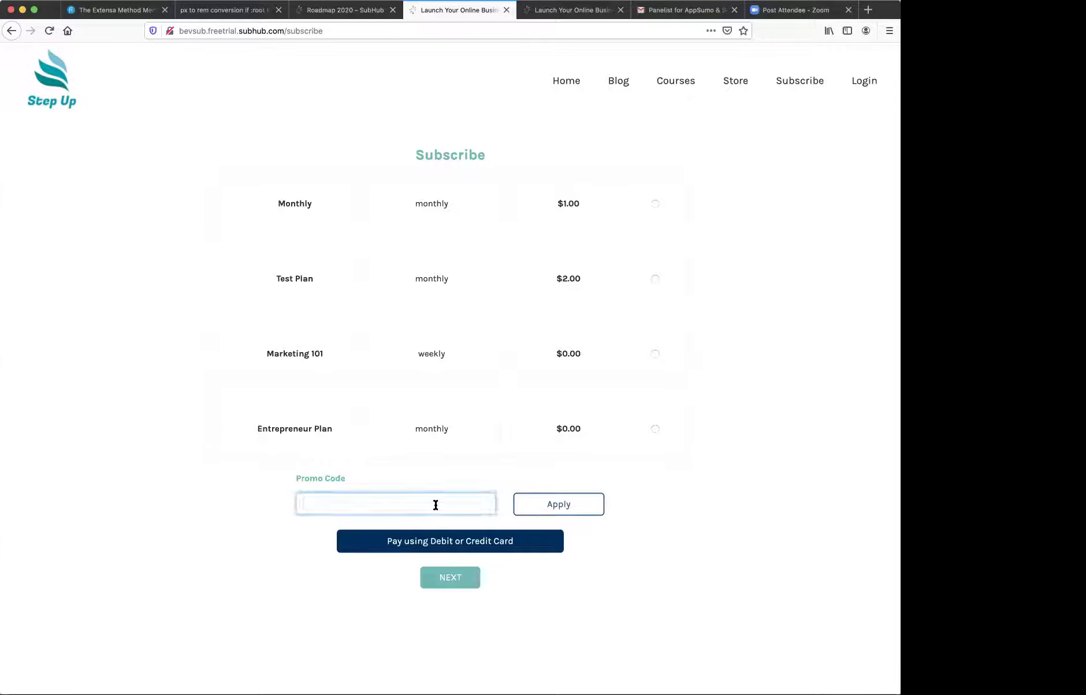
pyautogui.write('PROMO')
pyautogui.click(529, 507)
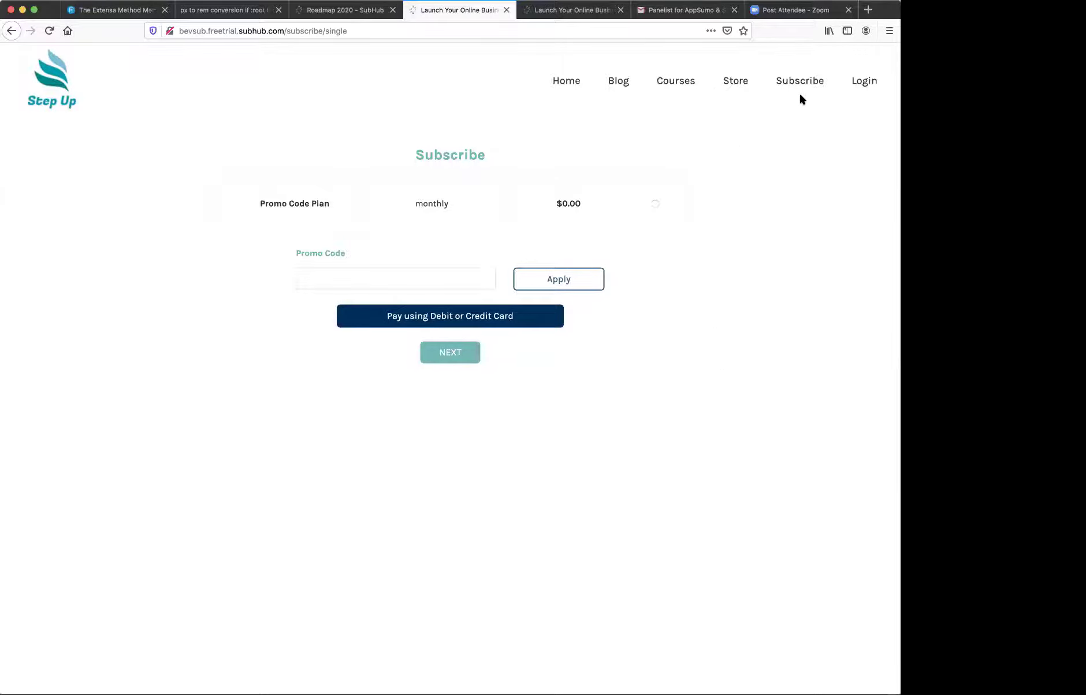
# - Sign in on the member login page using a saved member's login details
pyautogui.click(864, 81)
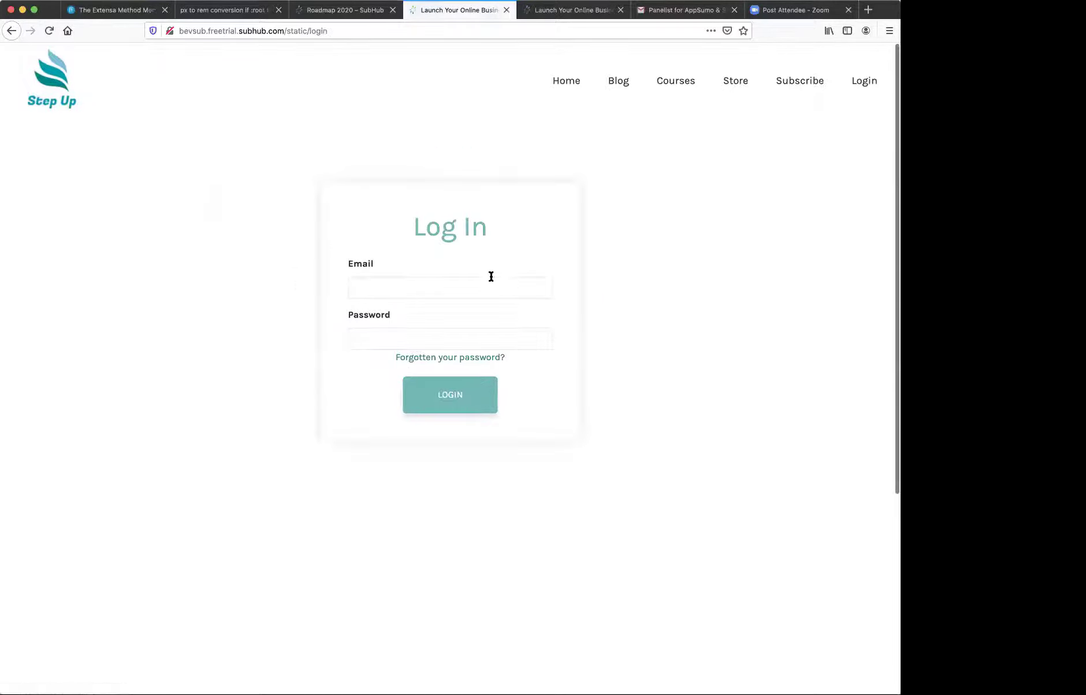
pyautogui.click(491, 277)
pyautogui.write('sally')
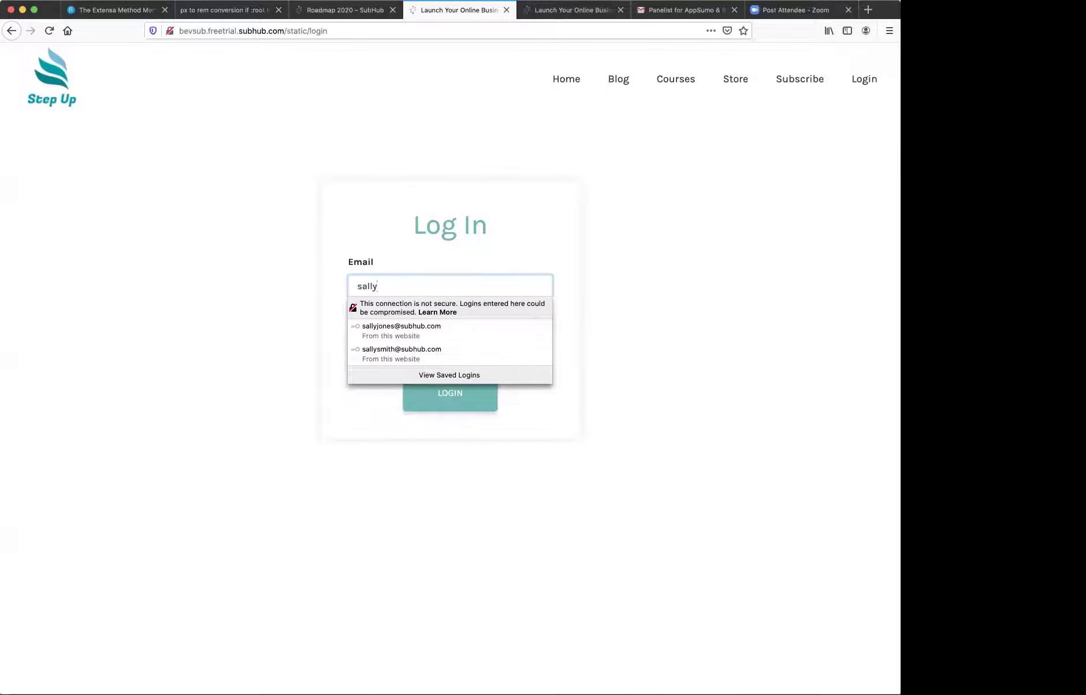
pyautogui.click(407, 323)
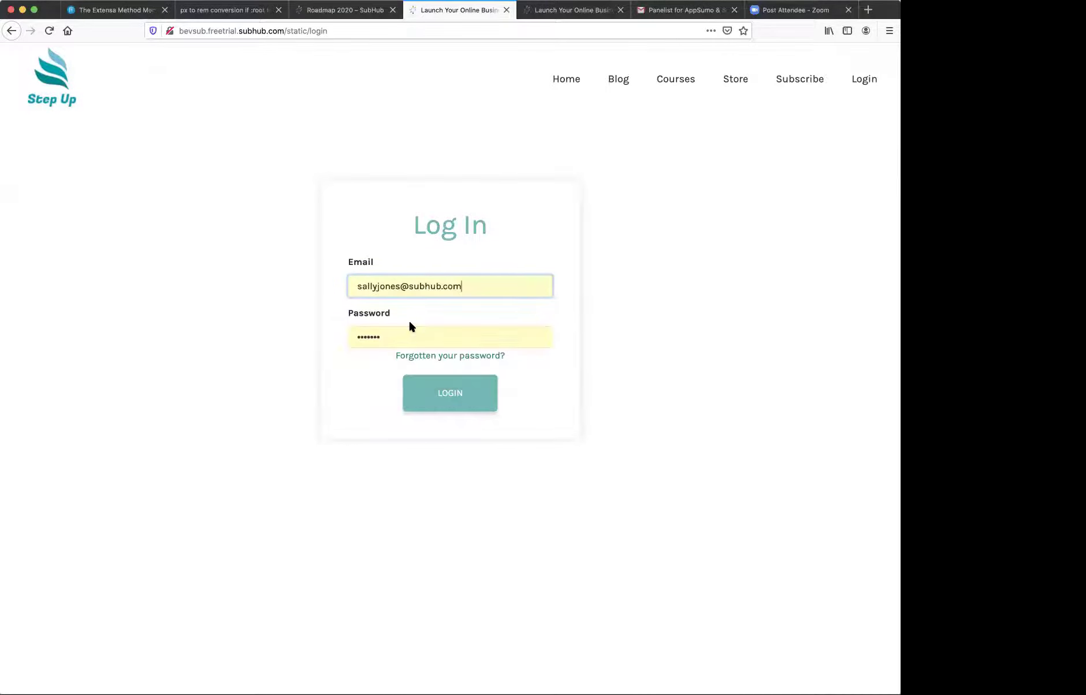
pyautogui.click(439, 395)
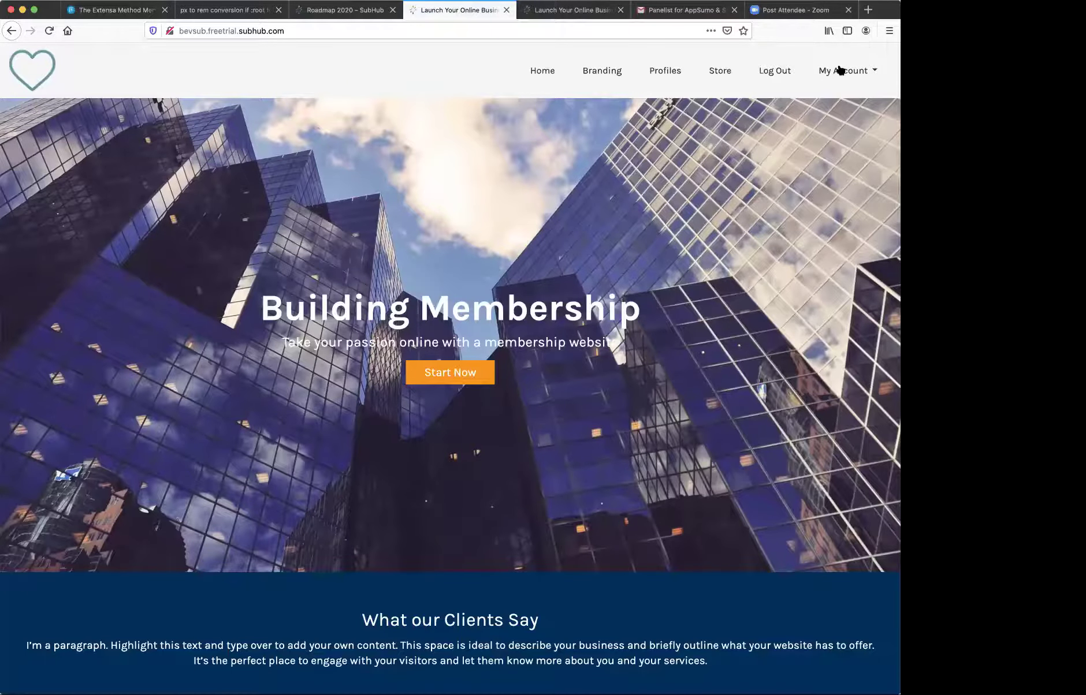
# - Open Marketing 101 from My Courses to see its four lessons
pyautogui.click(839, 70)
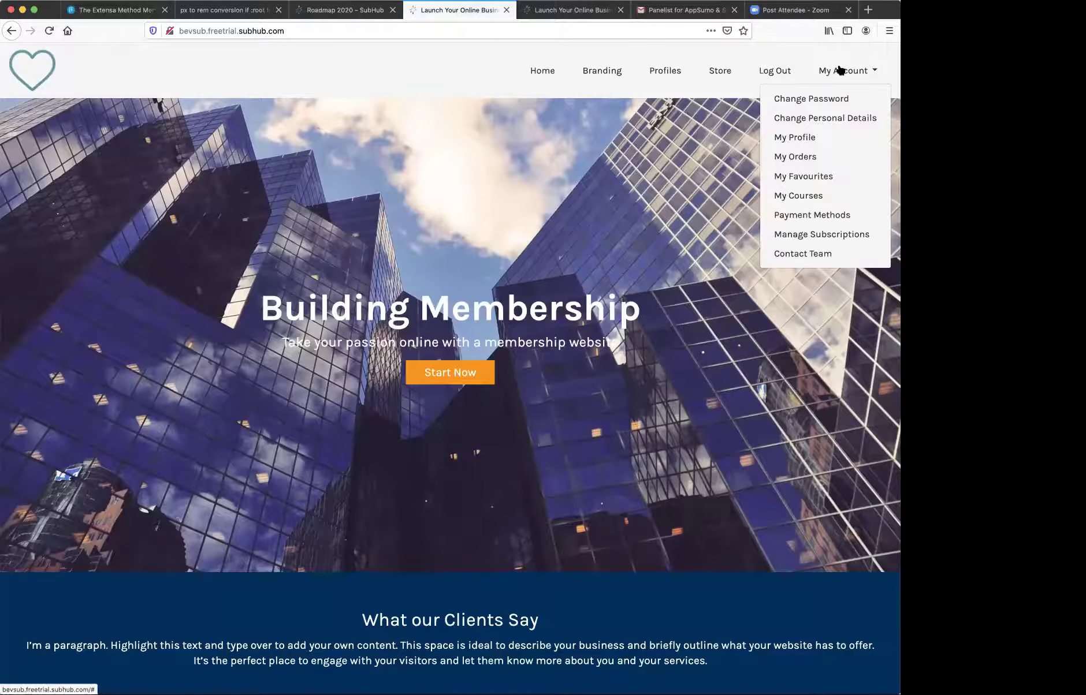
pyautogui.click(801, 197)
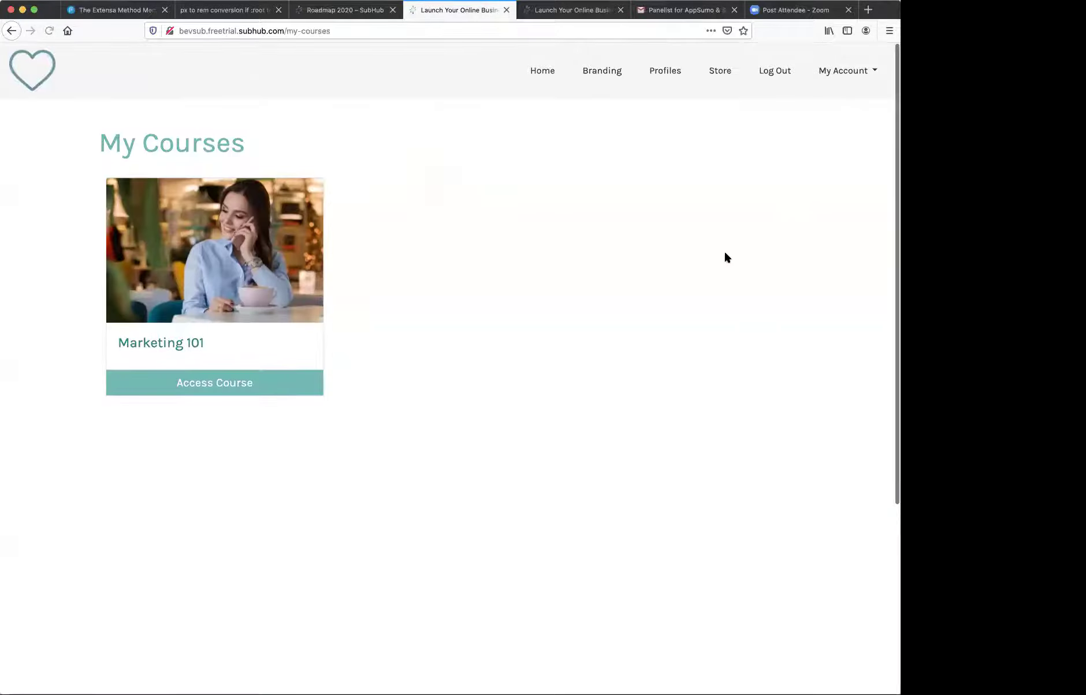
pyautogui.click(188, 382)
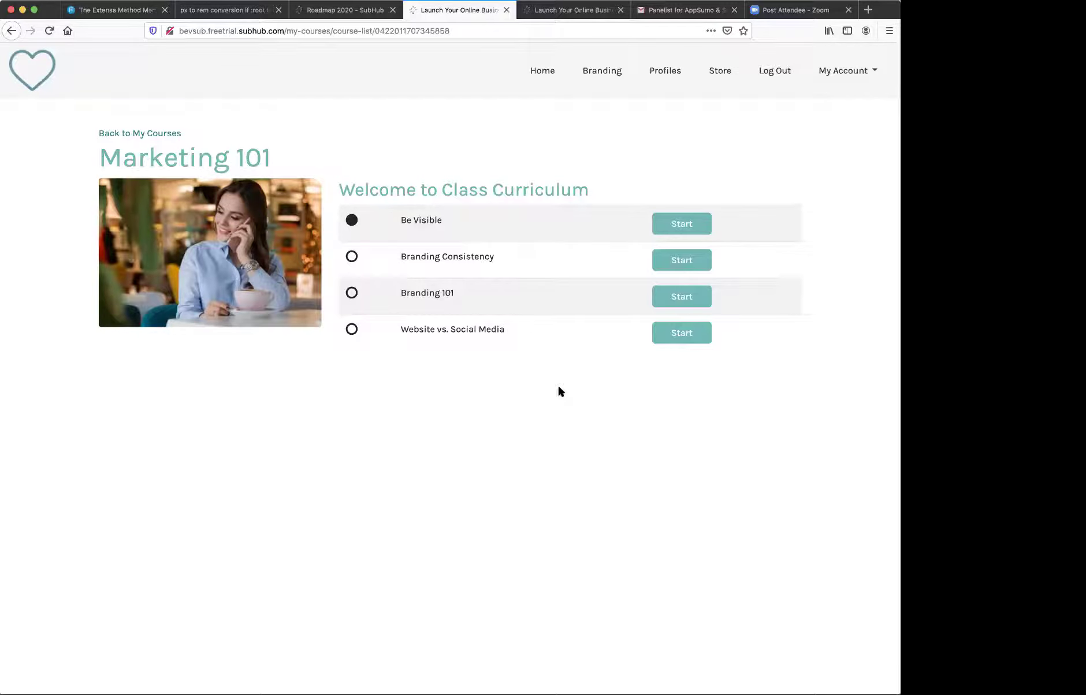
# - Read through the Be Visible lesson, then return to the Branding category page via the breadcrumb
pyautogui.click(666, 227)
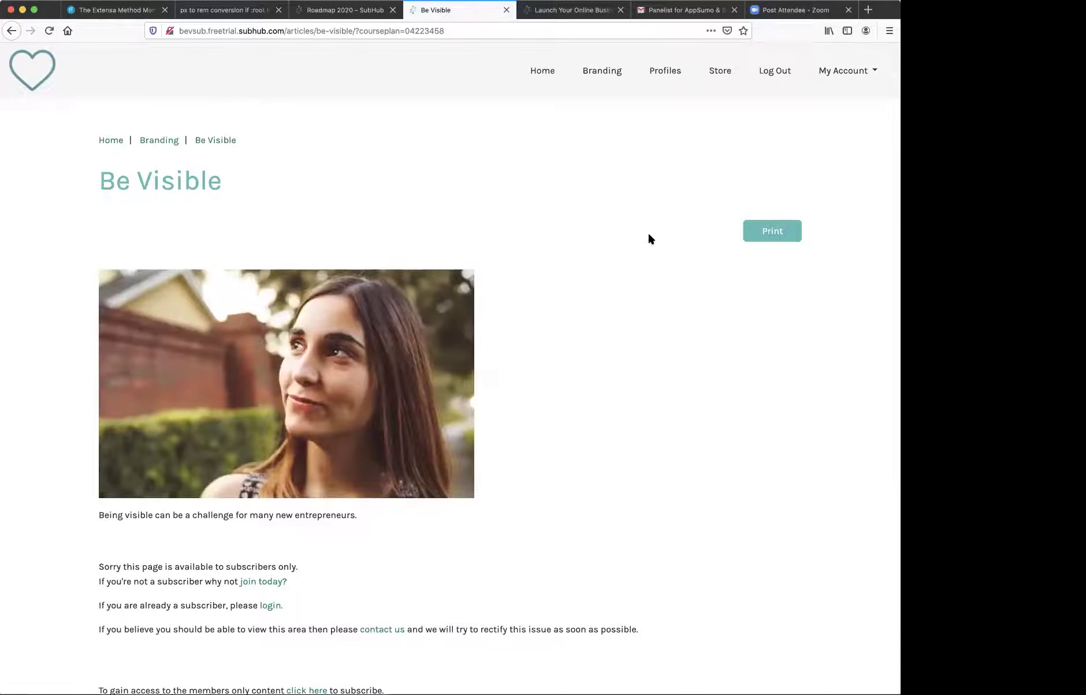
pyautogui.scroll(-5, 256, 227)
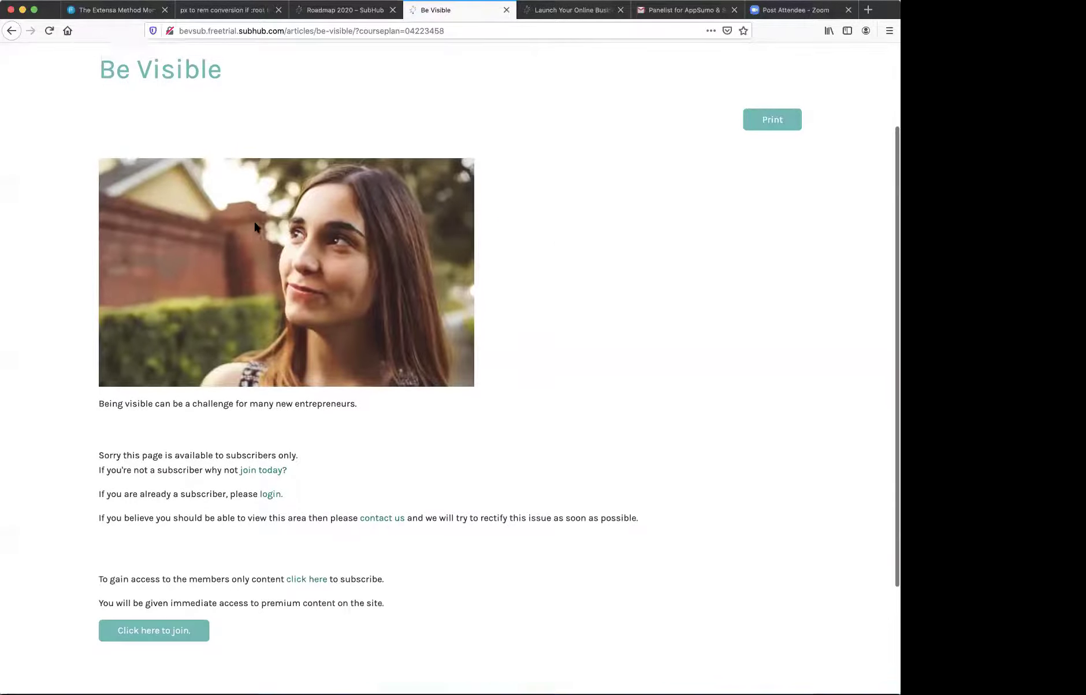
pyautogui.scroll(3, 257, 227)
pyautogui.scroll(-3, 257, 227)
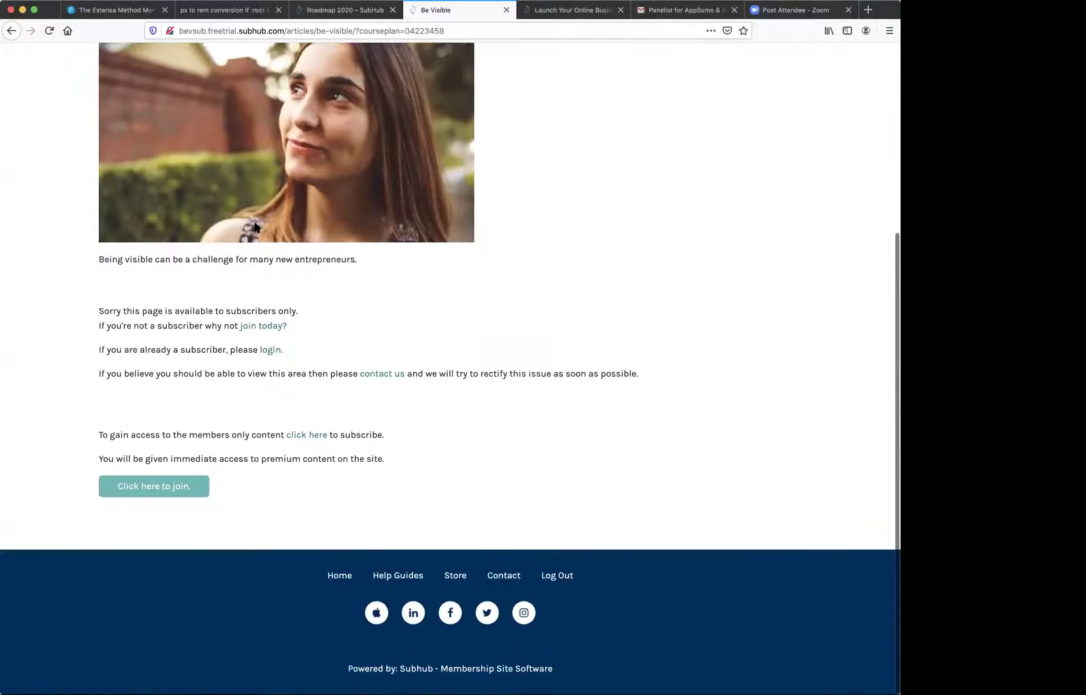
pyautogui.scroll(3, 387, 432)
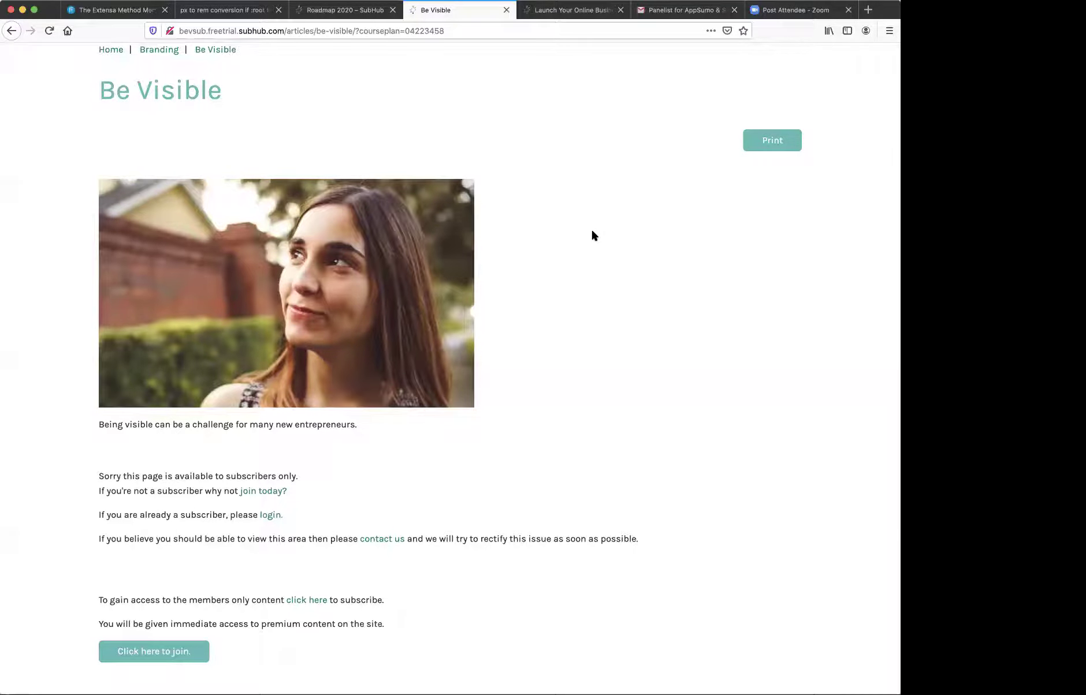
pyautogui.scroll(3, 203, 120)
pyautogui.click(158, 143)
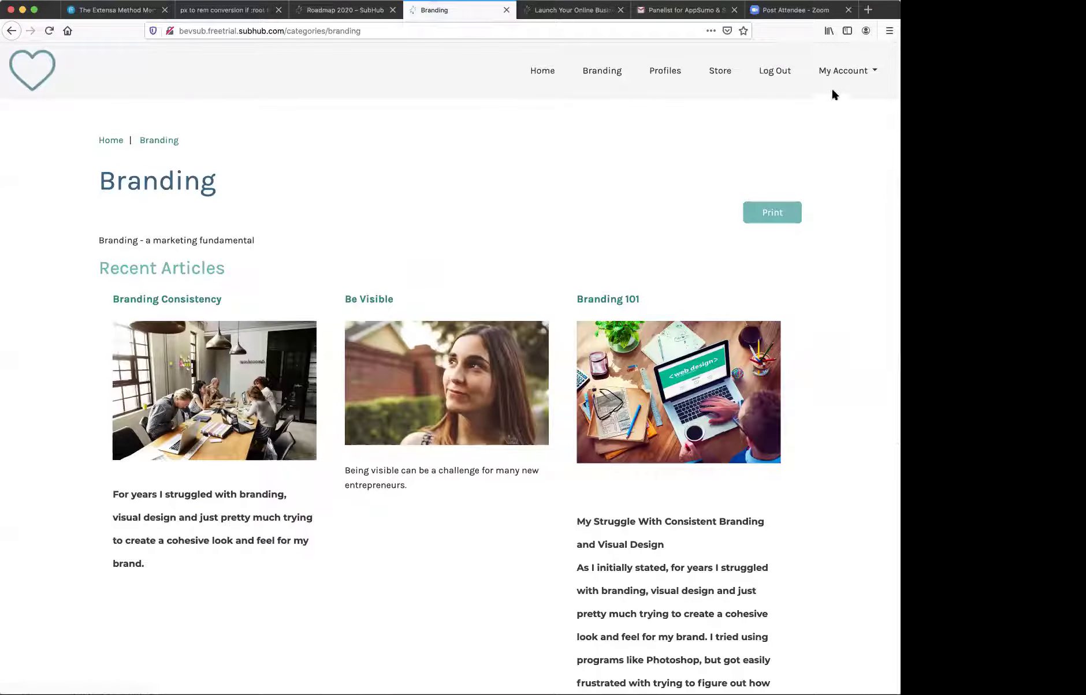
# - Open Marketing 101 from My Courses and start the Branding Consistency lesson
pyautogui.click(833, 70)
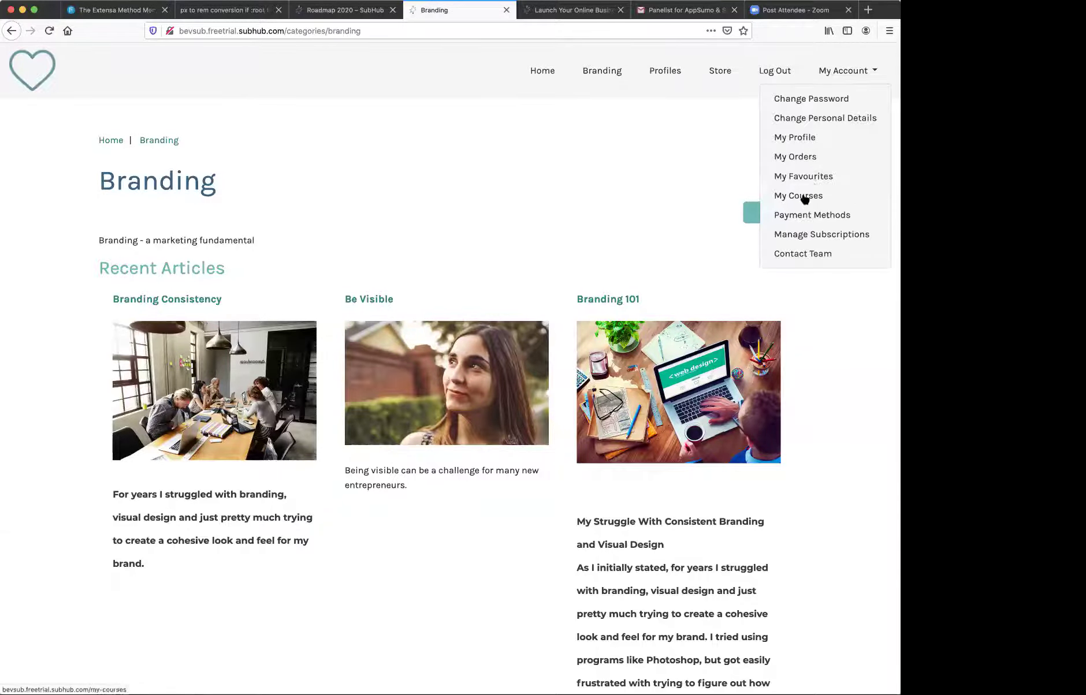
pyautogui.click(804, 197)
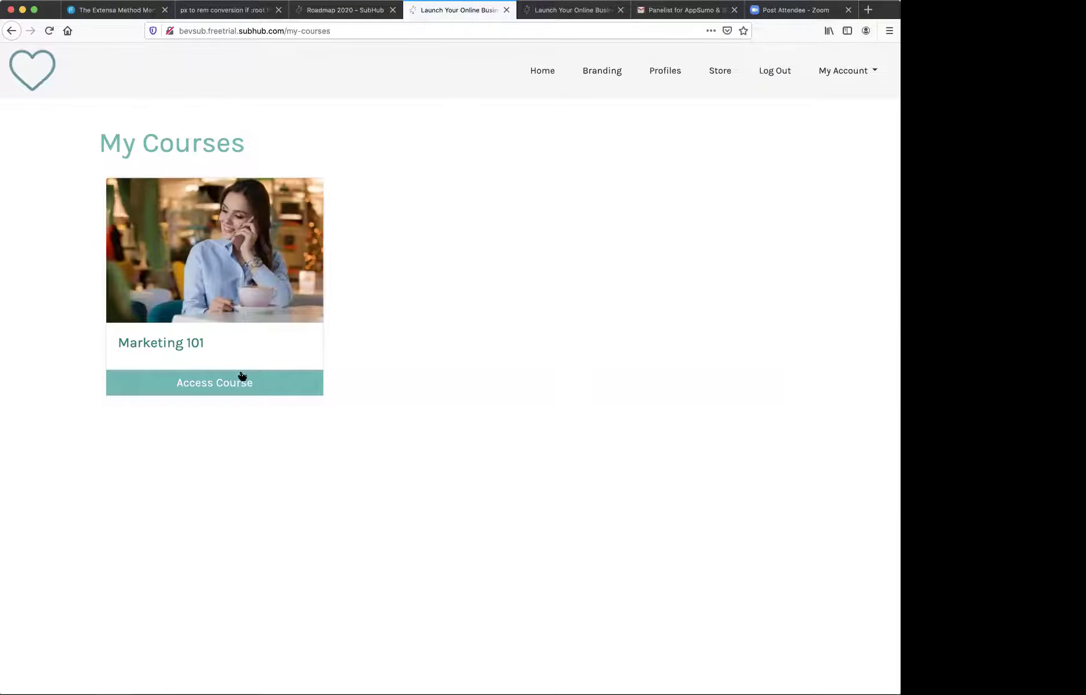
pyautogui.click(223, 383)
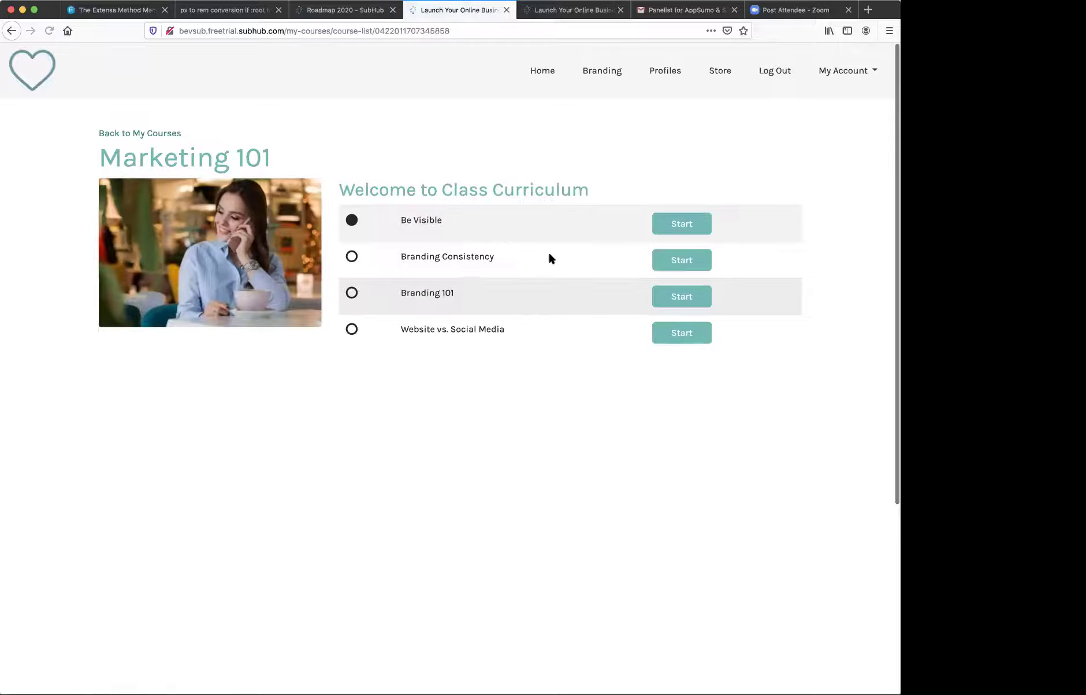
pyautogui.click(680, 266)
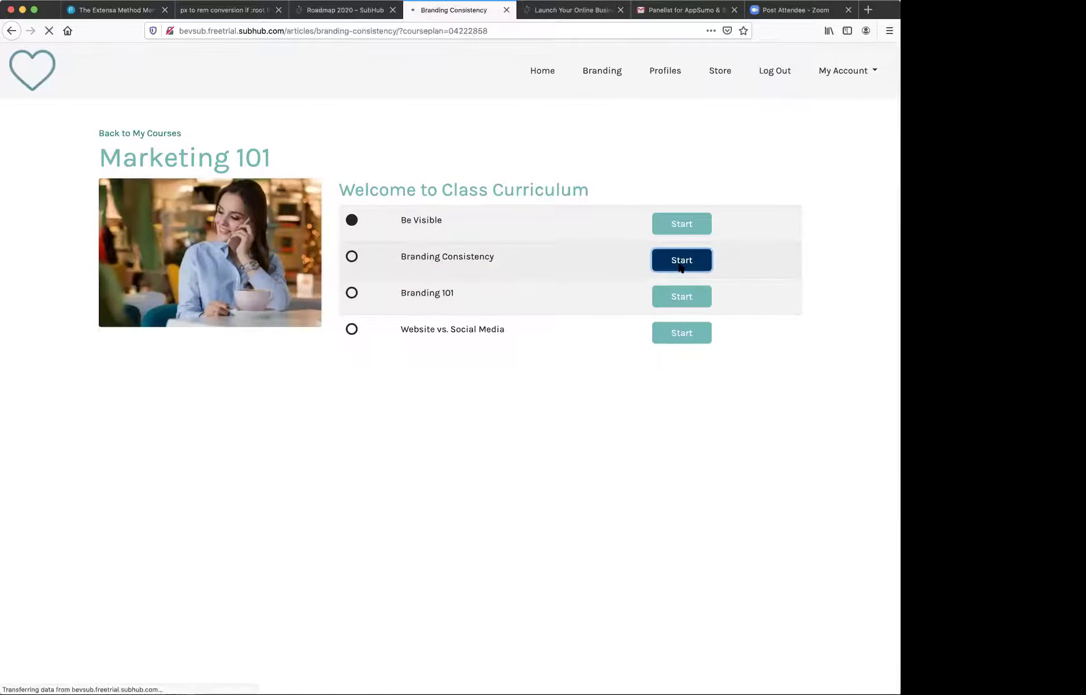
pyautogui.scroll(-8, 680, 267)
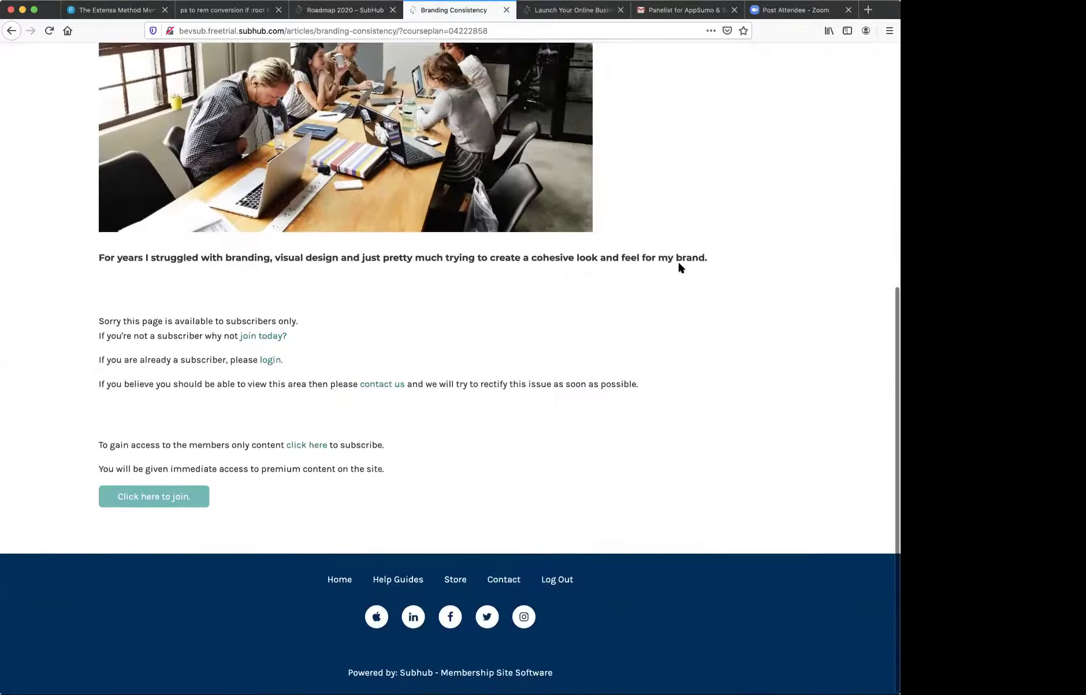
pyautogui.scroll(6, 678, 260)
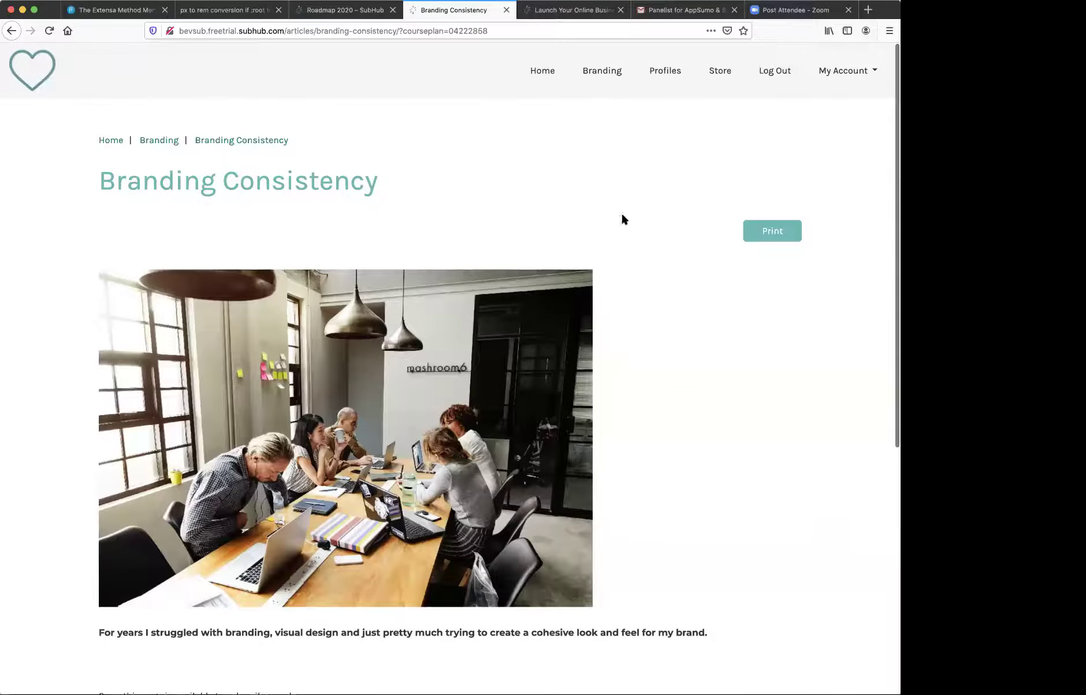
# - Return to the Marketing 101 curriculum, now showing Be Visible and Branding Consistency completed
pyautogui.click(821, 70)
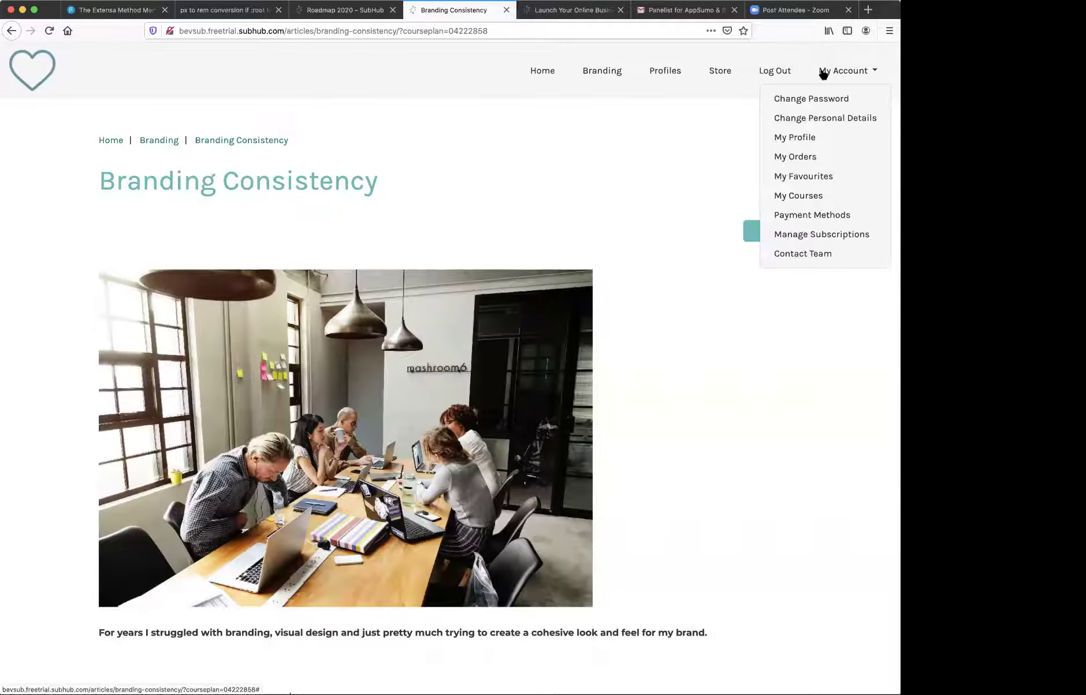
pyautogui.click(795, 199)
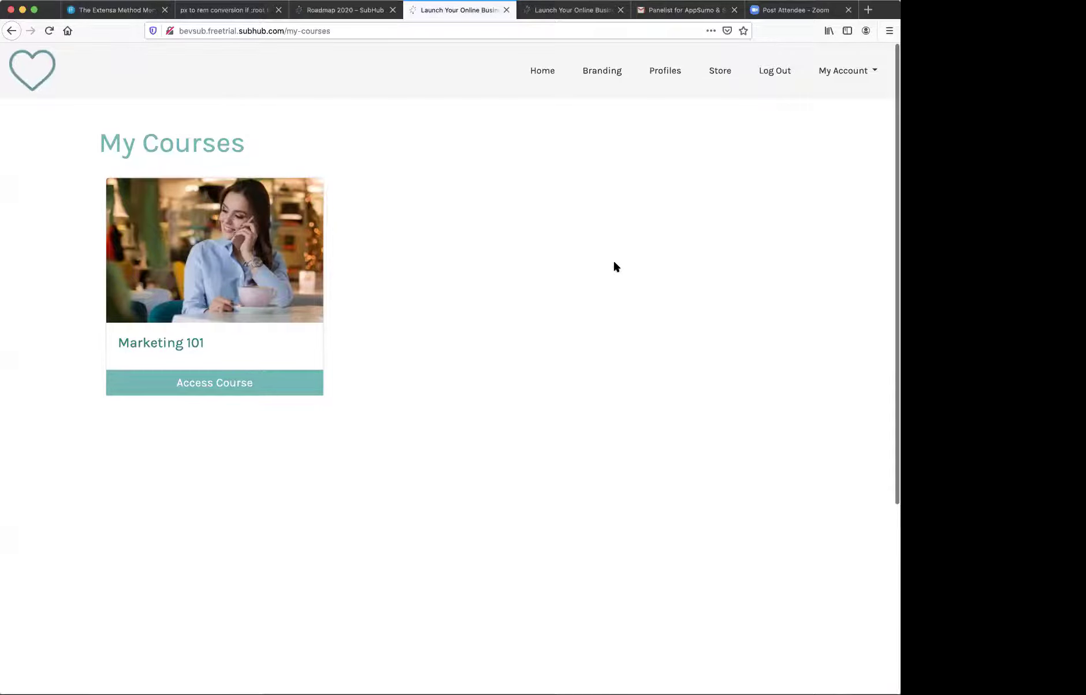
pyautogui.click(248, 382)
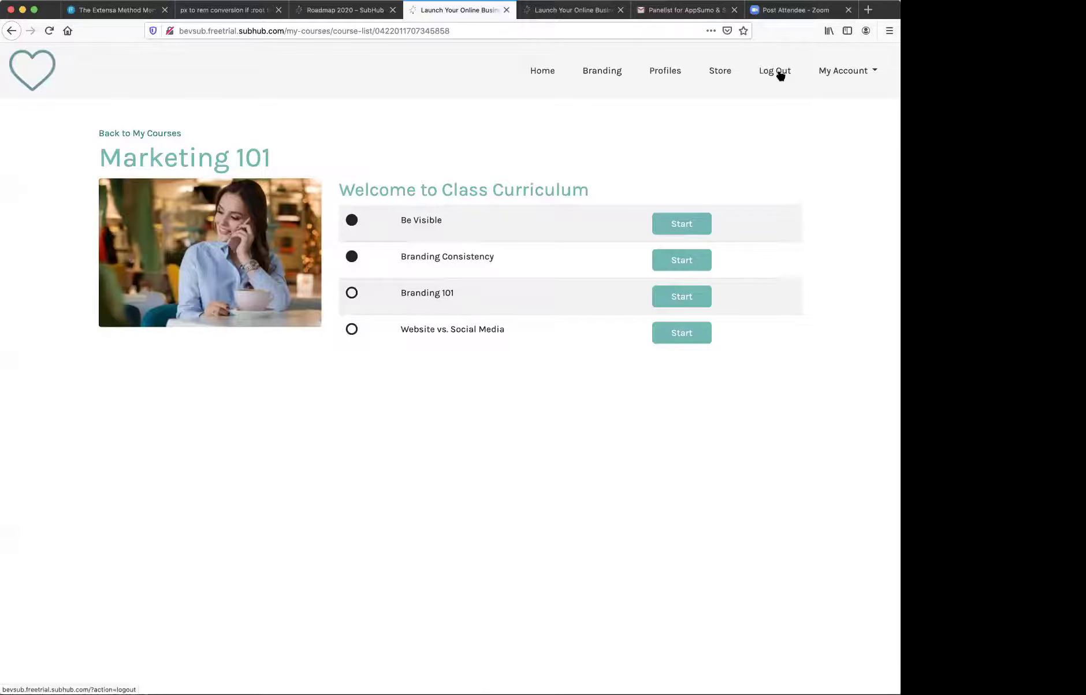
# - Log out of the member account from the top navigation
pyautogui.click(780, 72)
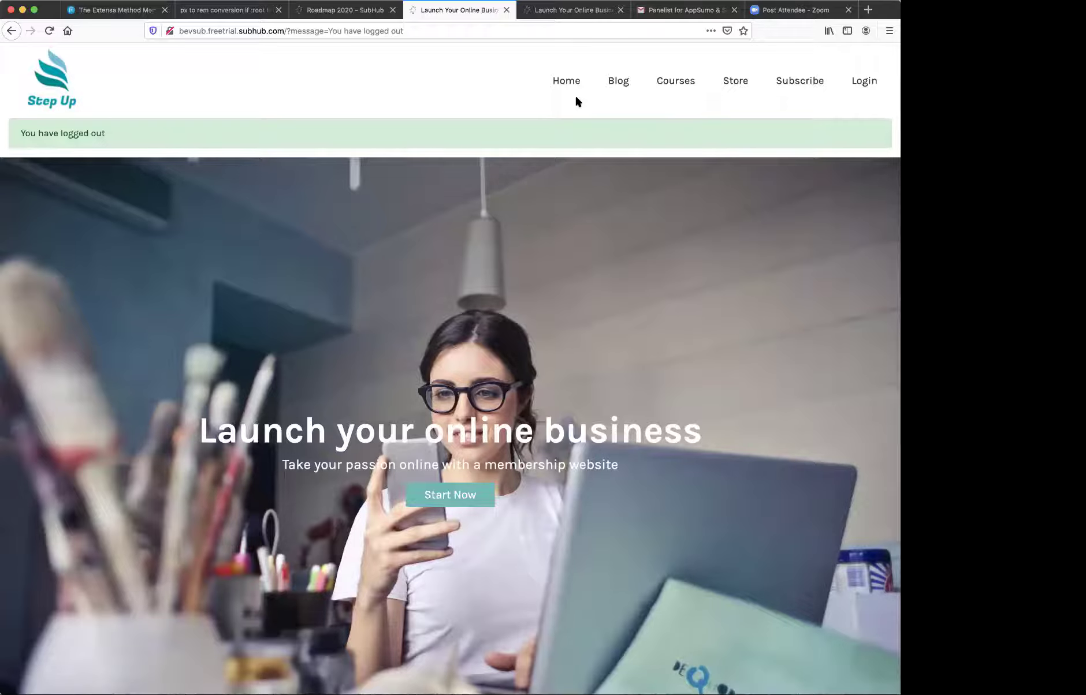
# - Sign back in as the site admin using the browser's saved login credentials
pyautogui.click(864, 82)
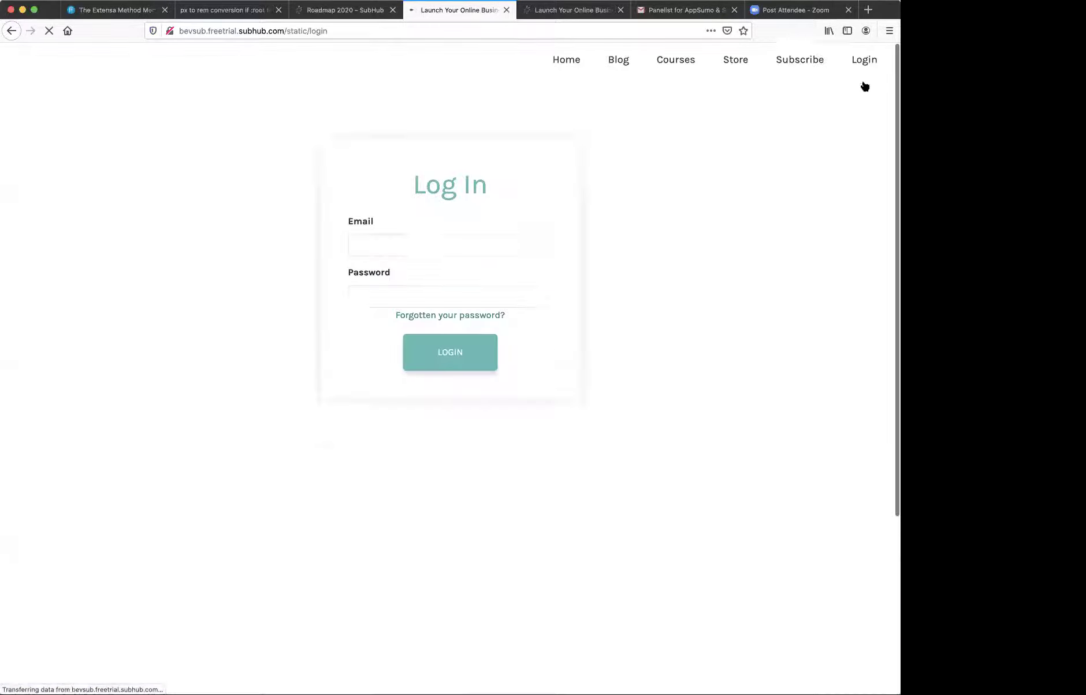
pyautogui.click(472, 288)
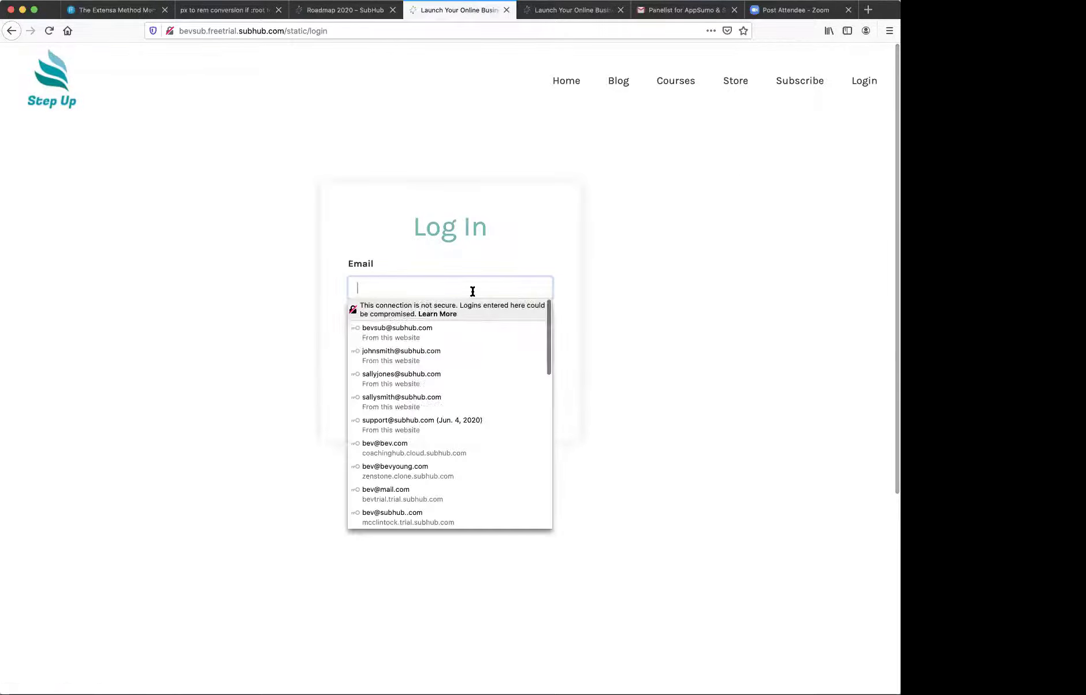
pyautogui.click(446, 328)
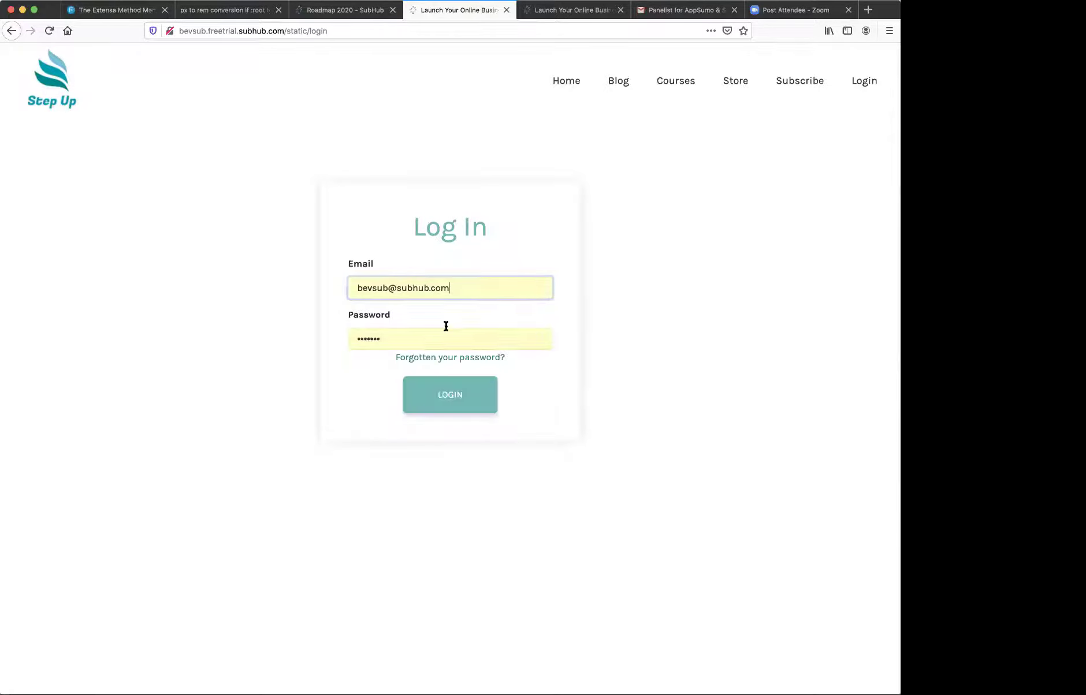
pyautogui.click(448, 386)
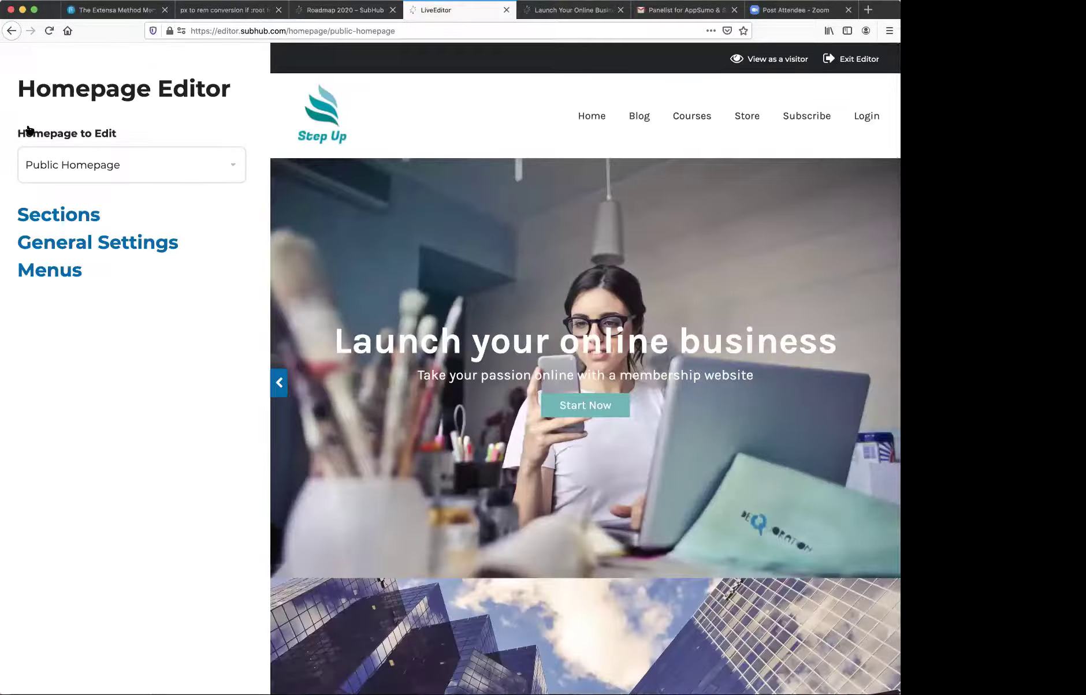
# - Open the Top Navigation section to review its Image logo, Original Image option and #ffffff background
pyautogui.click(59, 217)
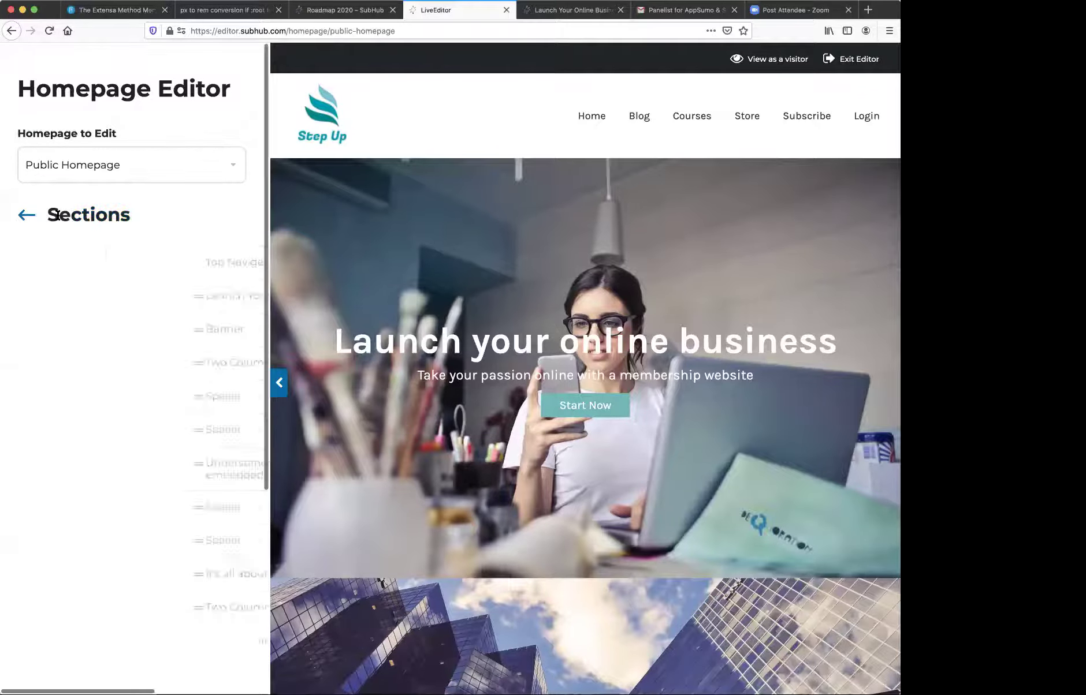
pyautogui.click(86, 263)
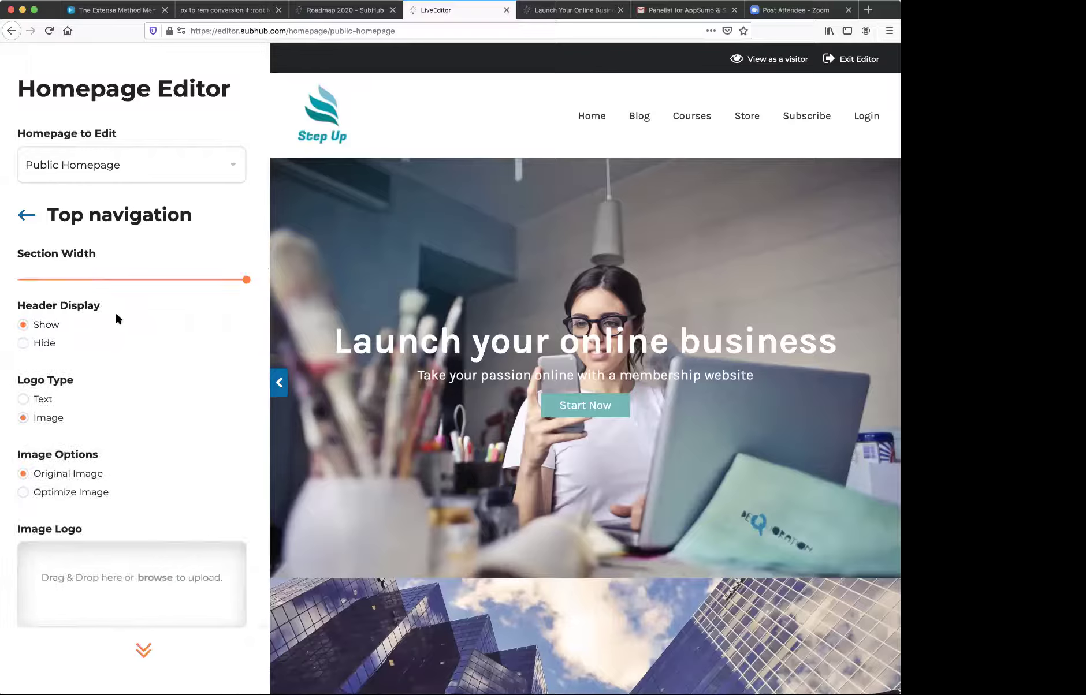
pyautogui.scroll(-10, 116, 318)
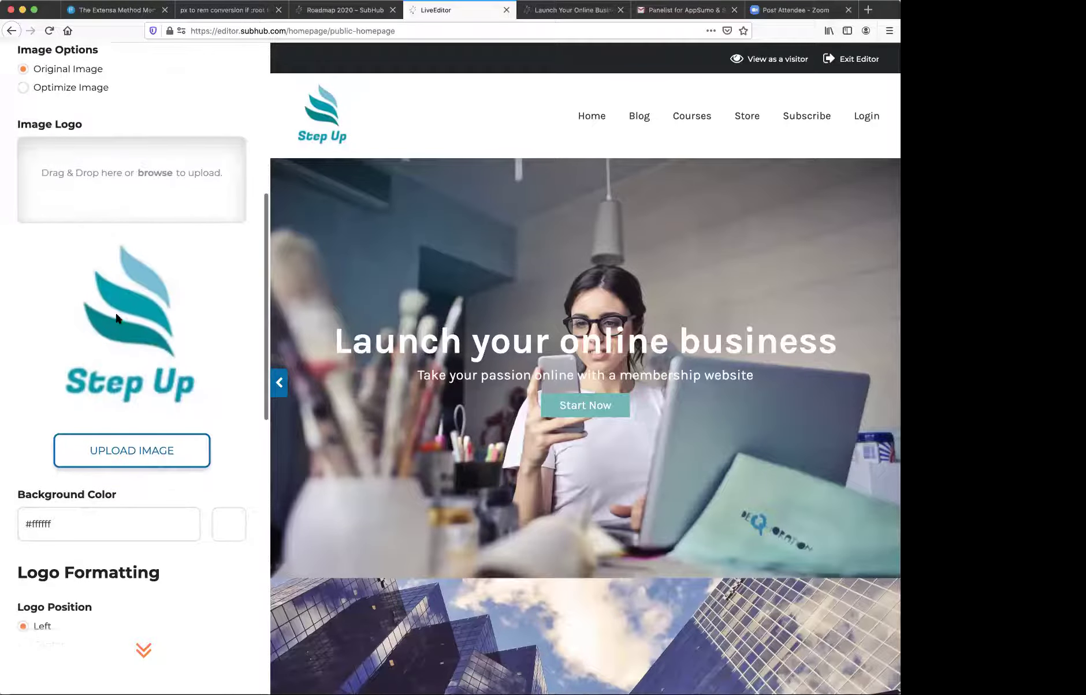
pyautogui.scroll(-8, 116, 318)
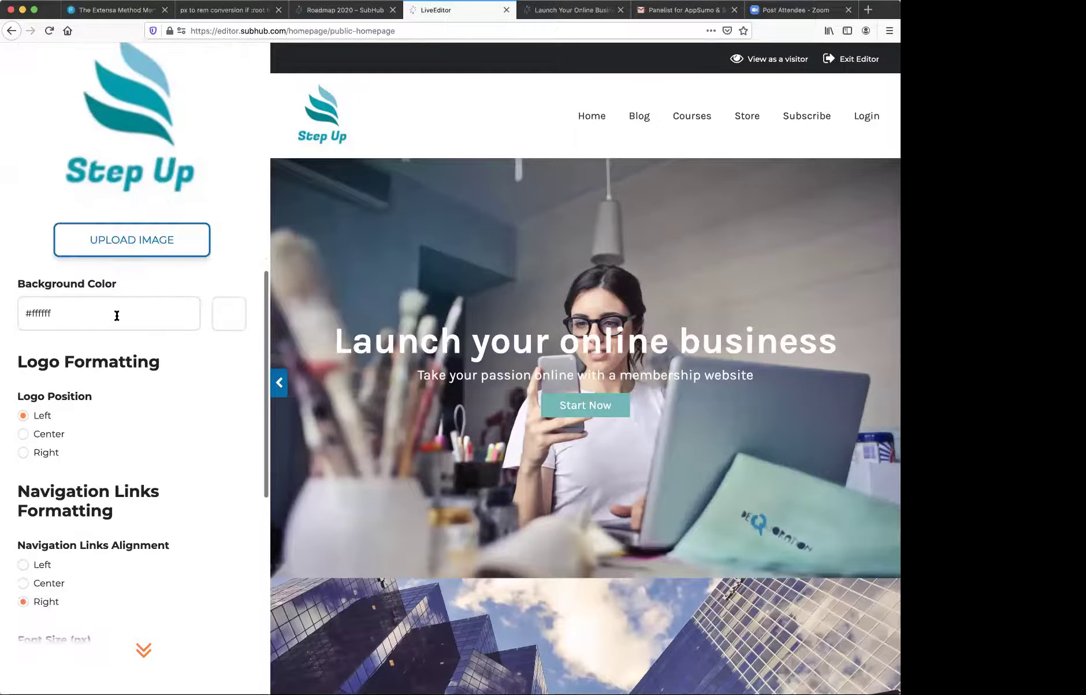
pyautogui.scroll(8, 117, 315)
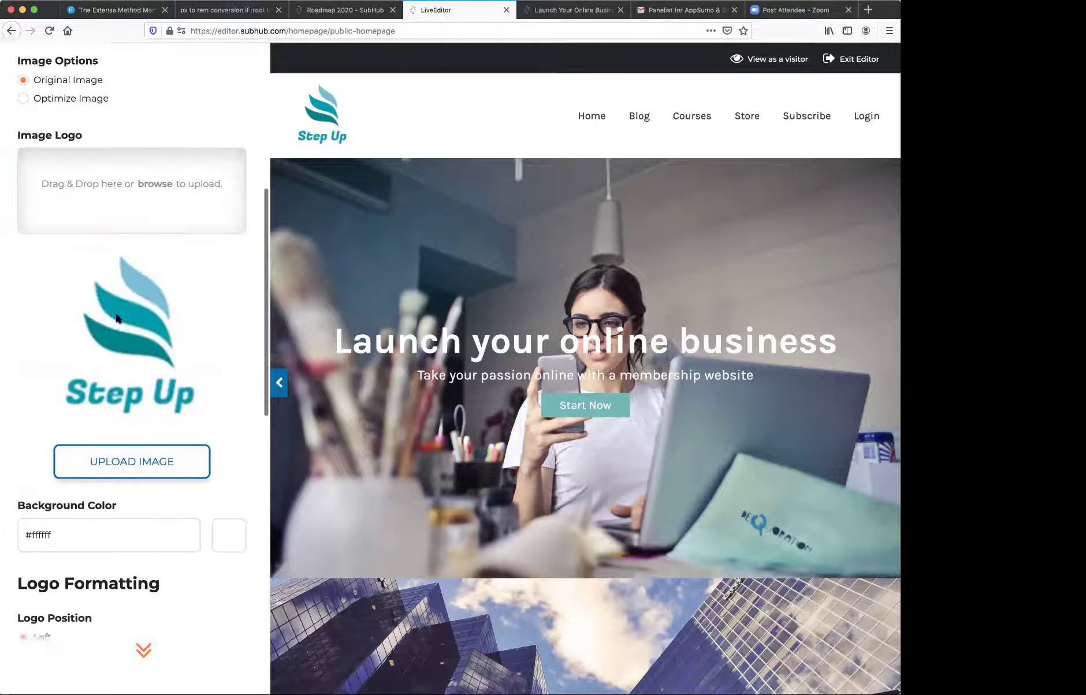
pyautogui.scroll(2, 116, 315)
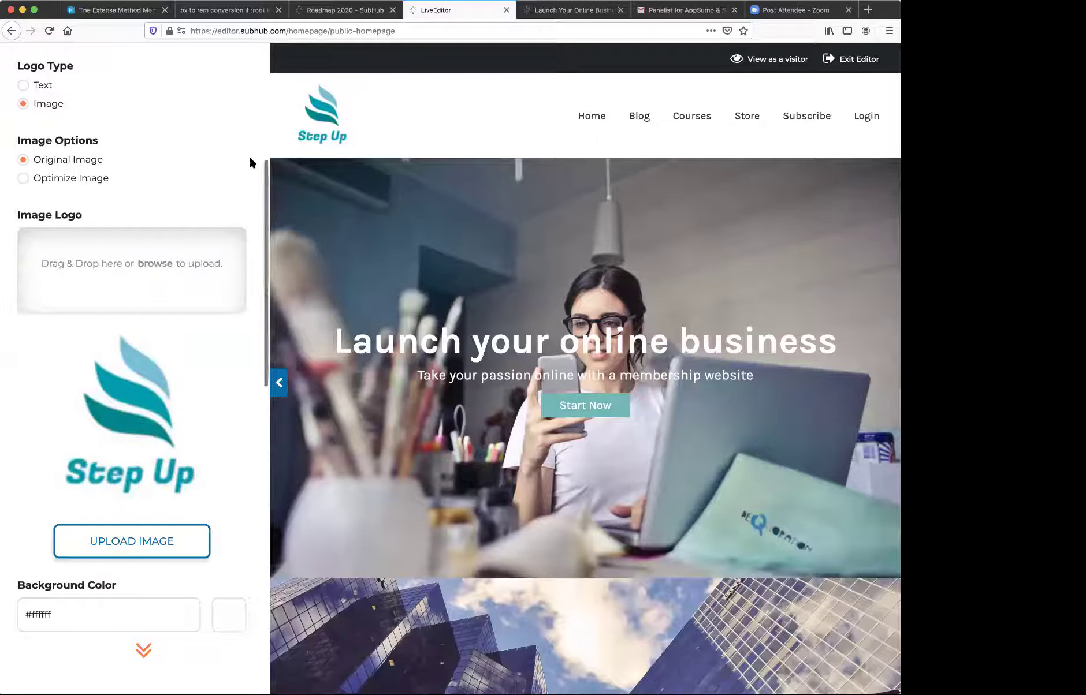
# - Review the Launch Your Business hero banner settings, then exit to the Trial Control Panel
pyautogui.moveTo(838, 186)
pyautogui.click(867, 156)
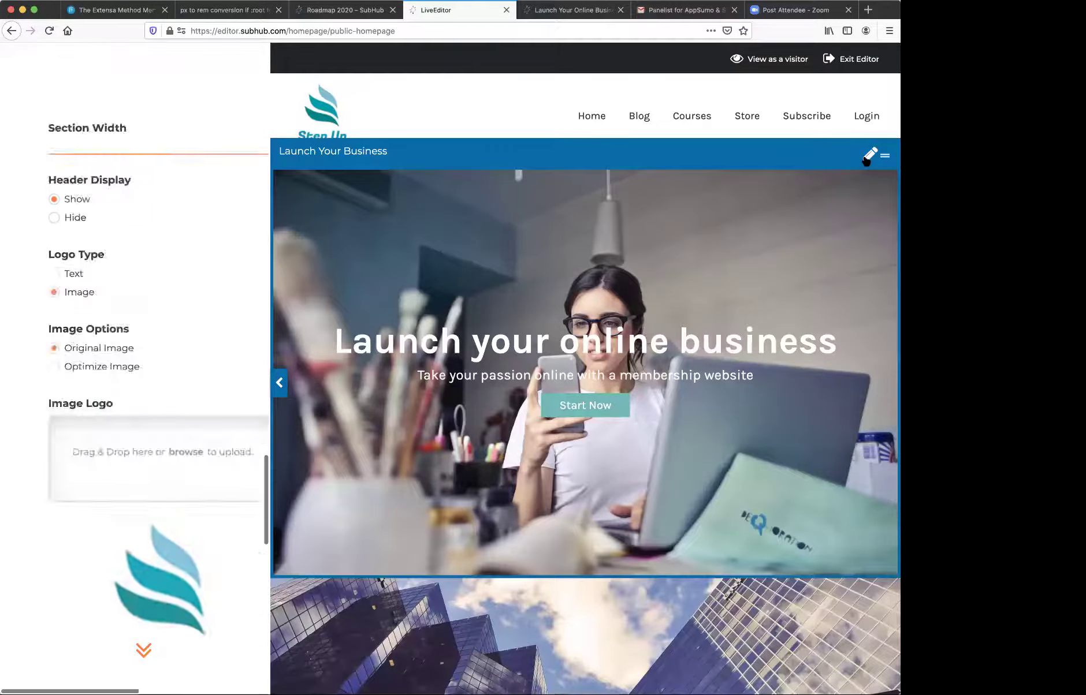
pyautogui.scroll(15, 166, 253)
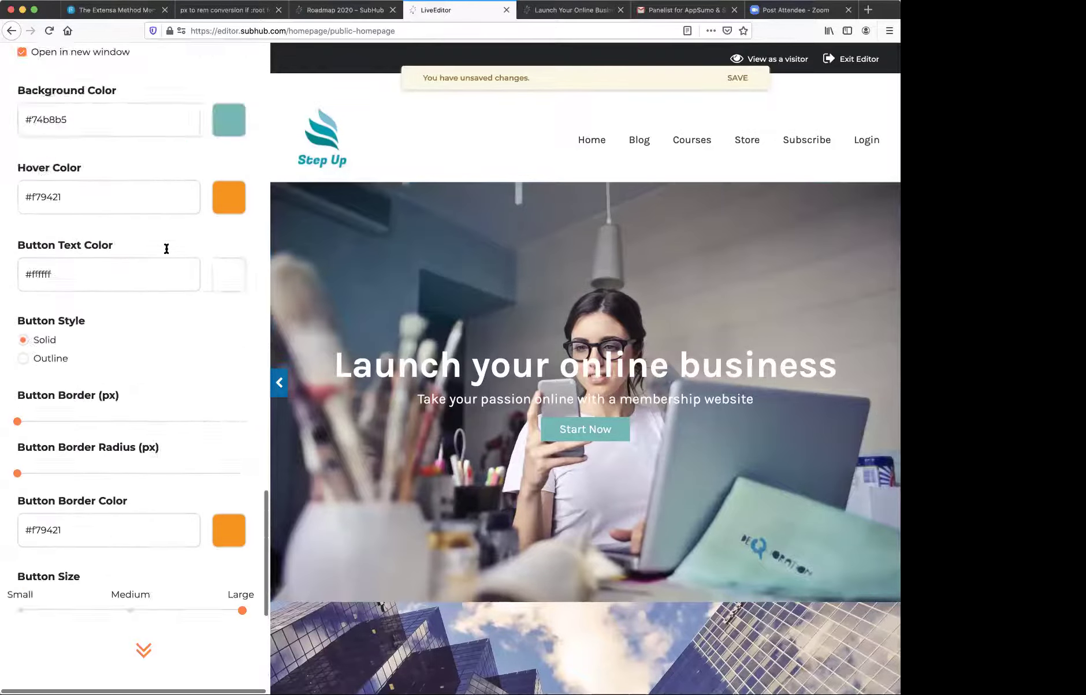
pyautogui.scroll(15, 166, 249)
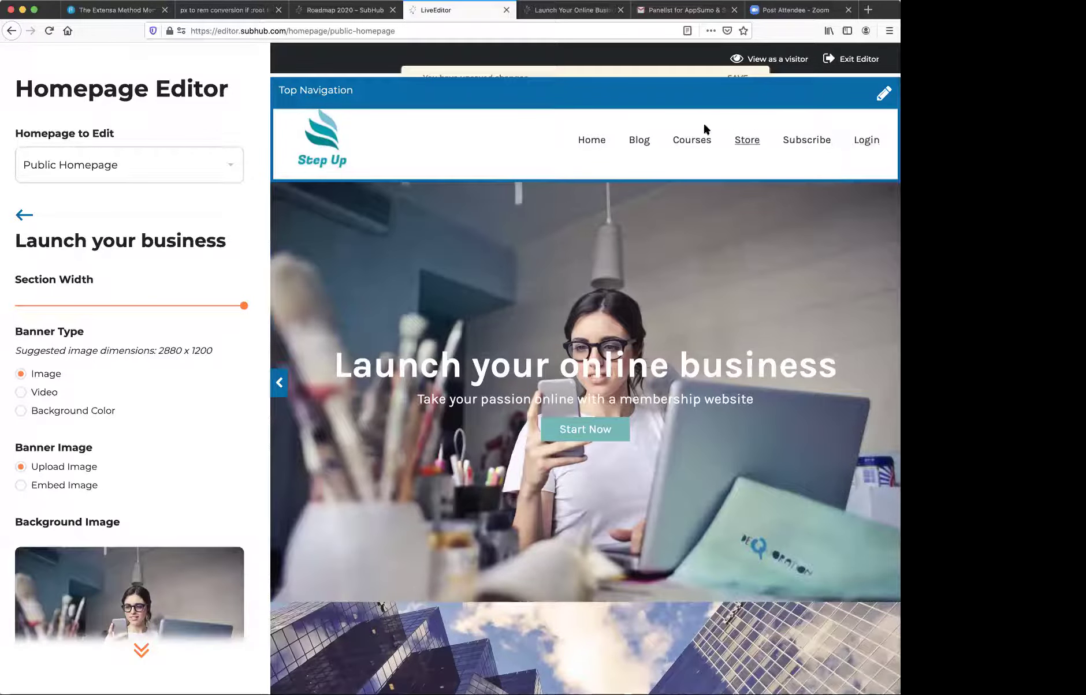
pyautogui.click(872, 62)
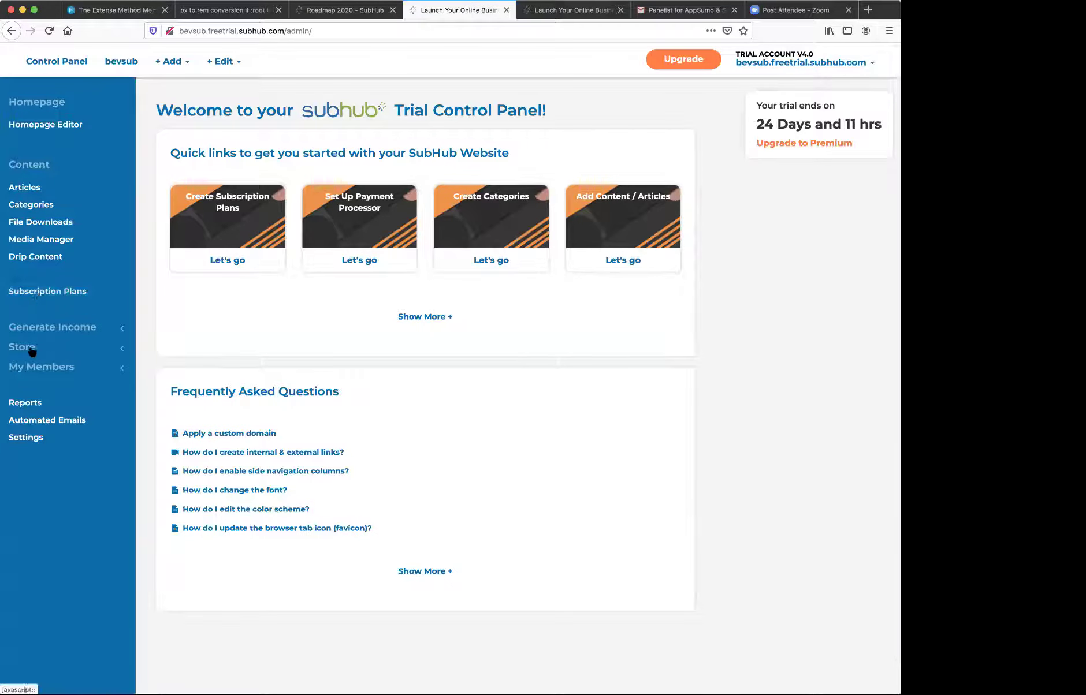
# - Expand Generate Income and open the Redemption Codes admin page
pyautogui.click(32, 330)
pyautogui.scroll(-1, 34, 341)
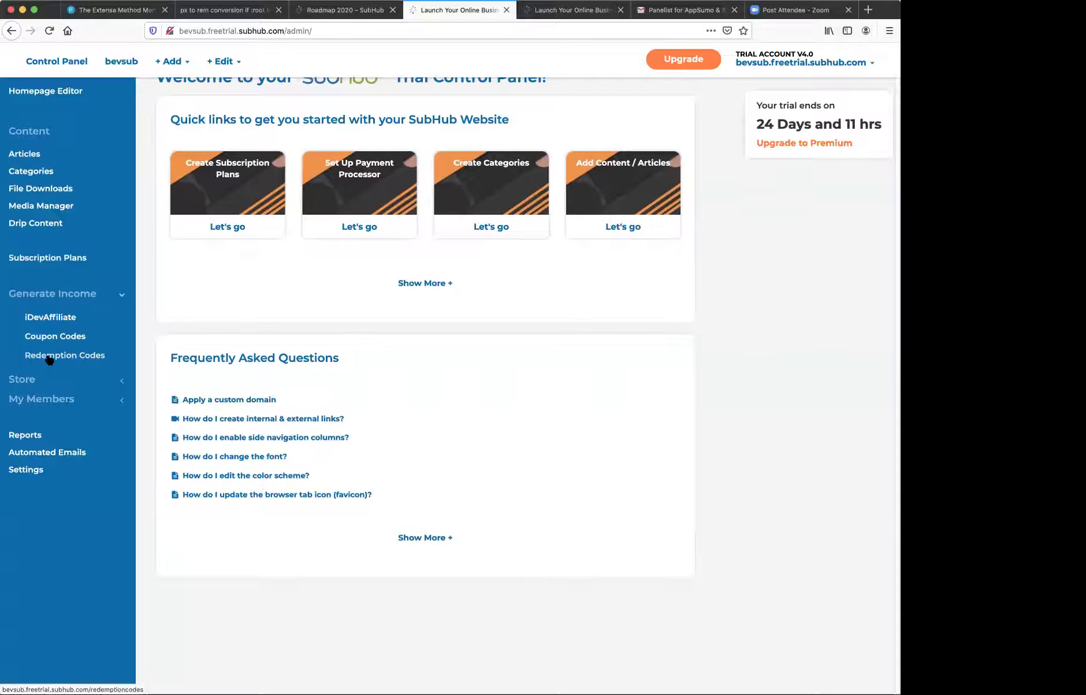
pyautogui.click(47, 357)
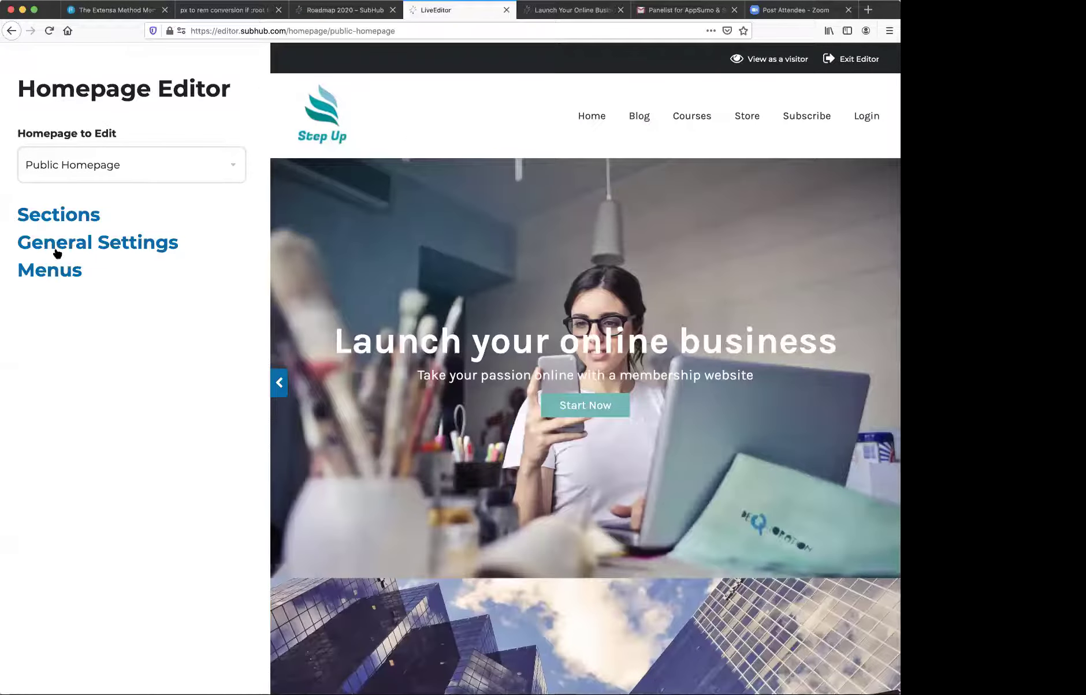
# - View the homepage's Custom CSS under General Settings, then exit to the Trial Control Panel
pyautogui.click(58, 243)
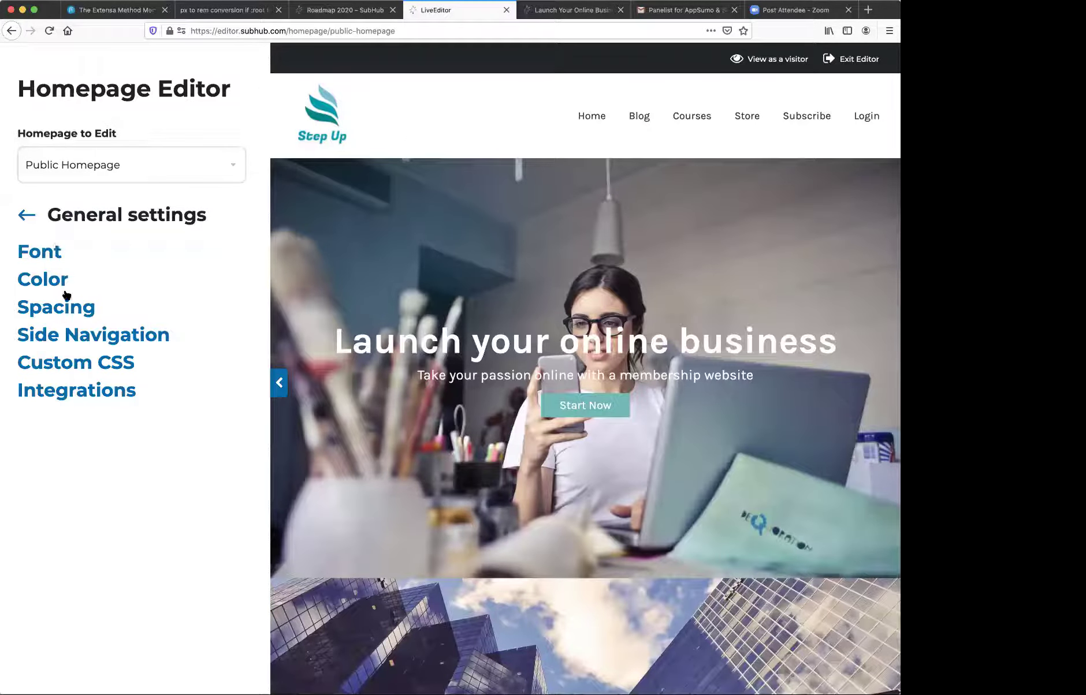
pyautogui.click(67, 359)
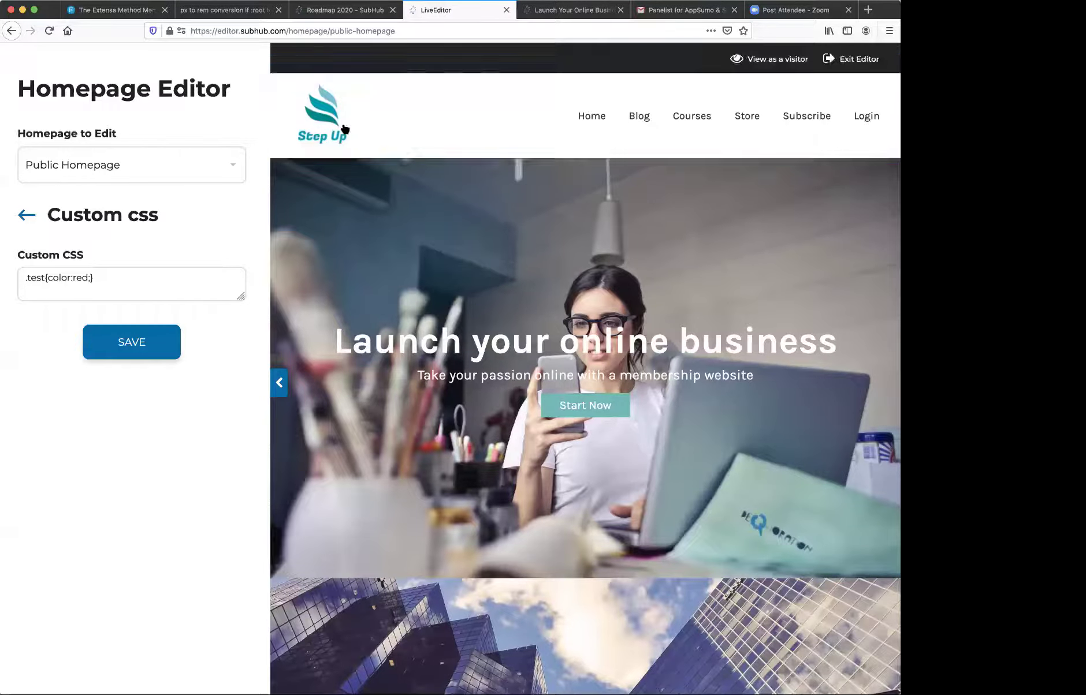
pyautogui.click(849, 60)
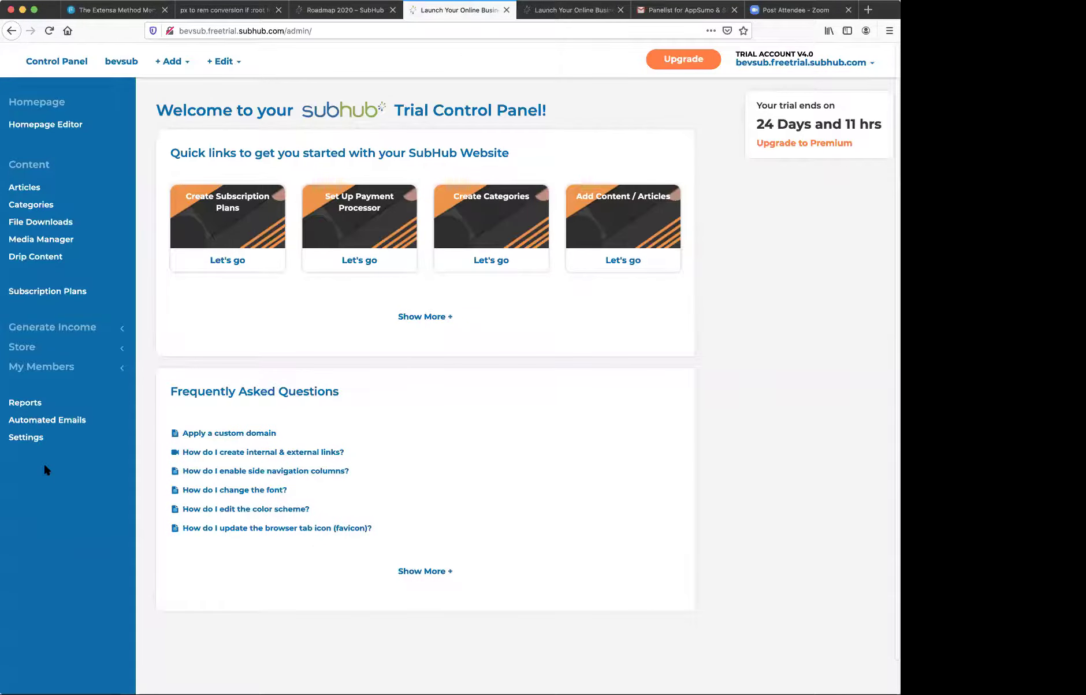
# - Add a new member in Member Manager and expand the Role dropdown on the Editing Member form
pyautogui.click(30, 367)
pyautogui.scroll(-1, 30, 360)
pyautogui.click(35, 359)
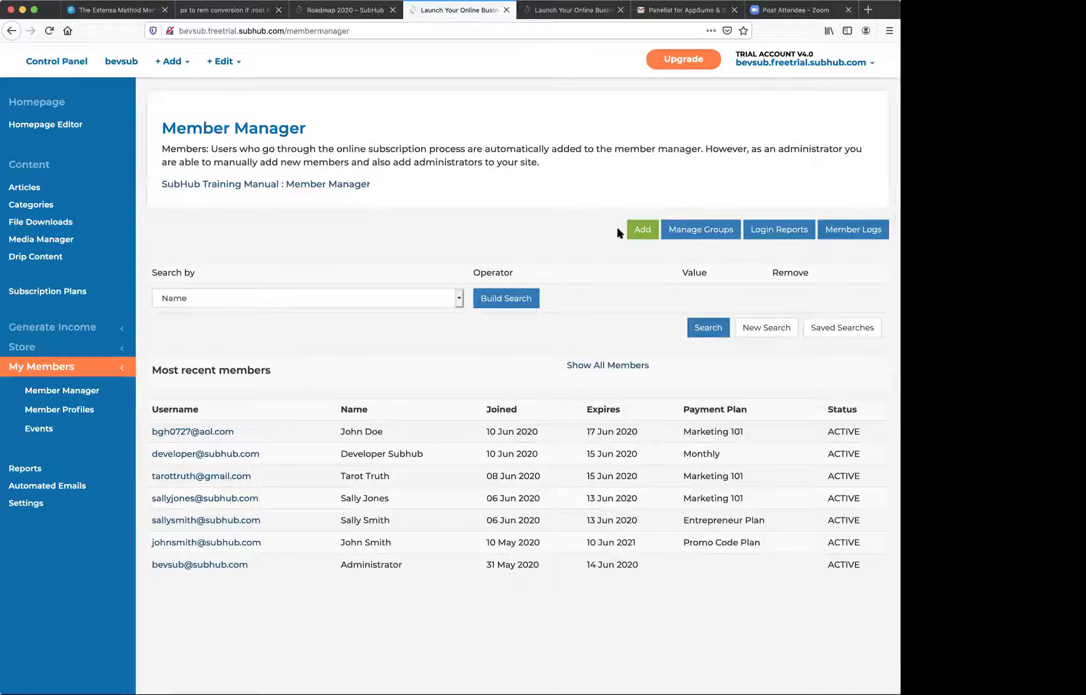
pyautogui.click(643, 230)
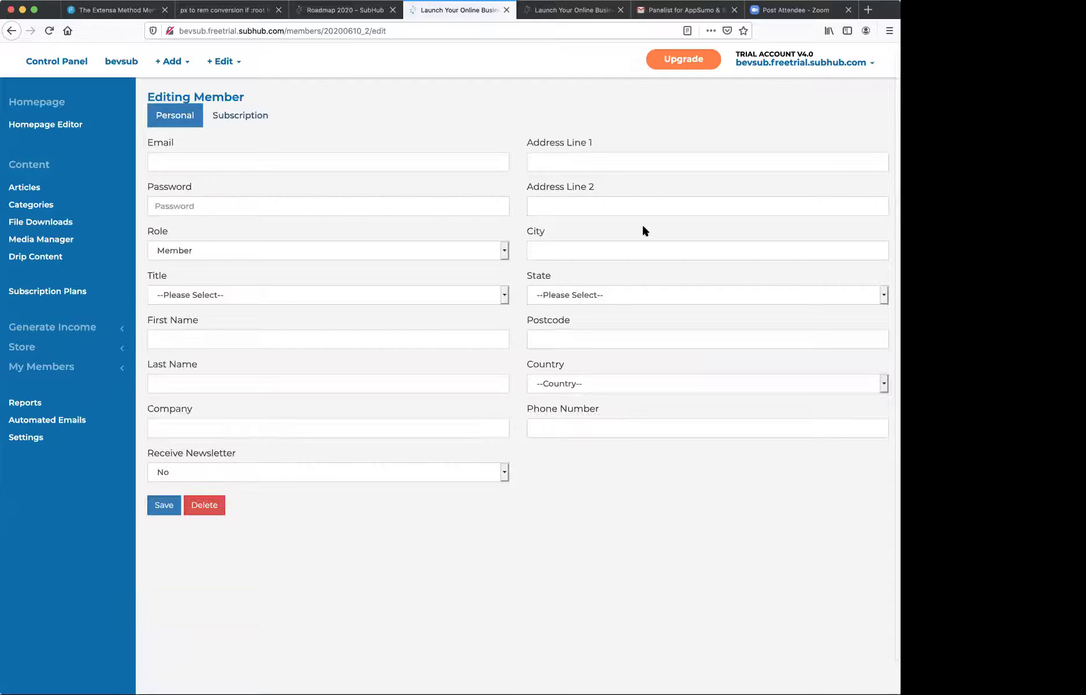
pyautogui.click(502, 254)
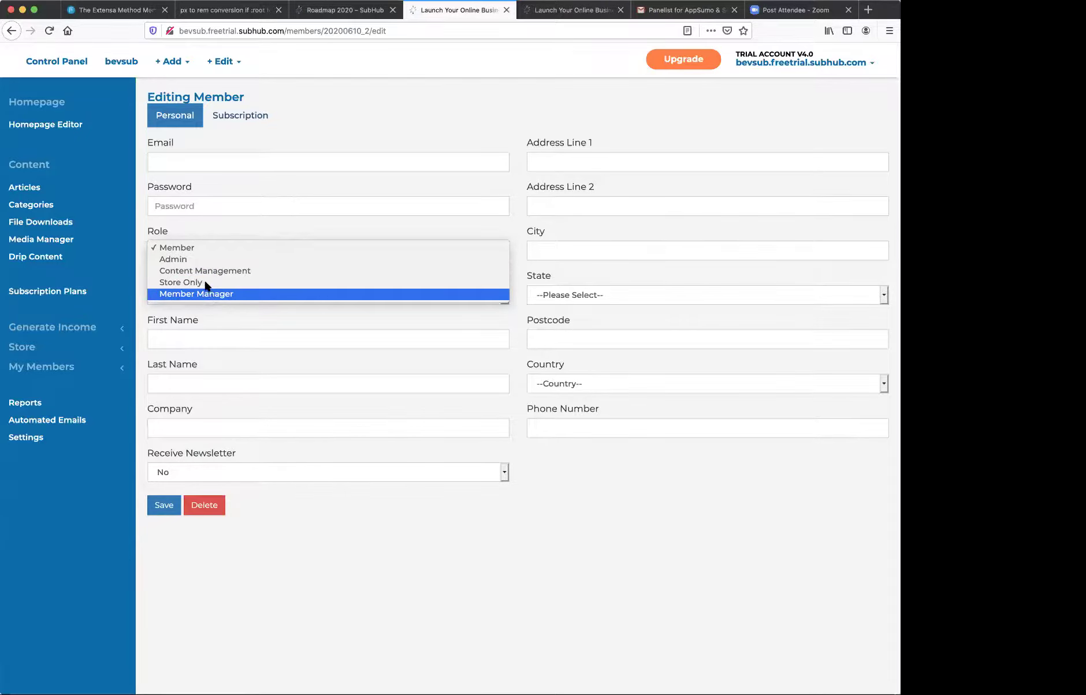
# - Keep the new member's role as Member and switch to the 18-article Articles list
pyautogui.click(207, 231)
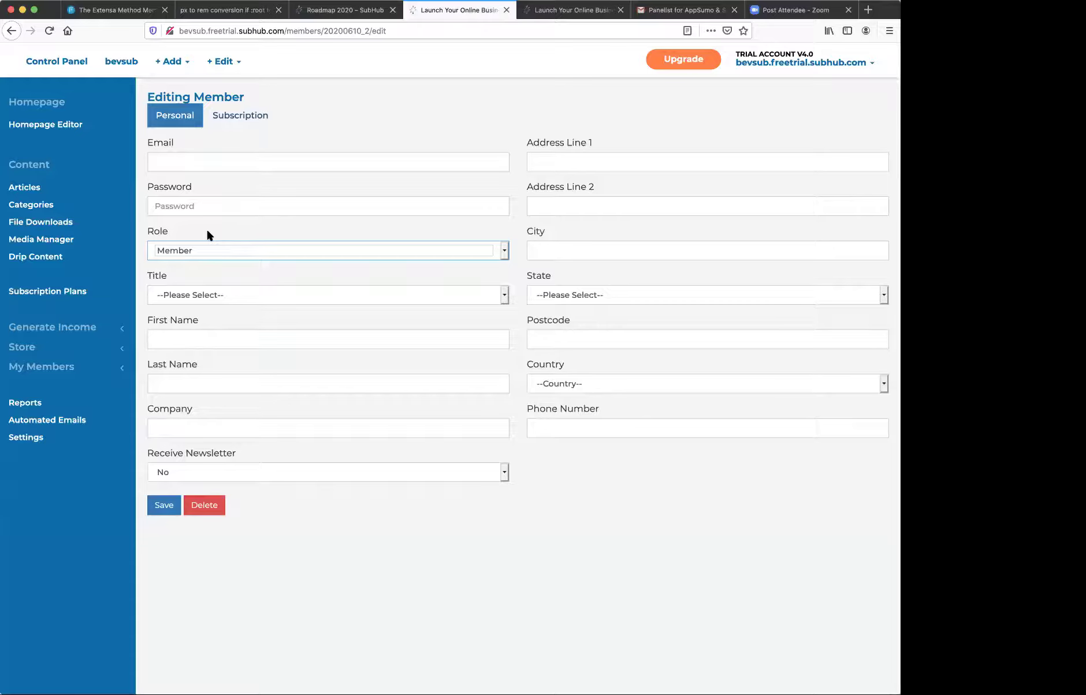
pyautogui.click(21, 189)
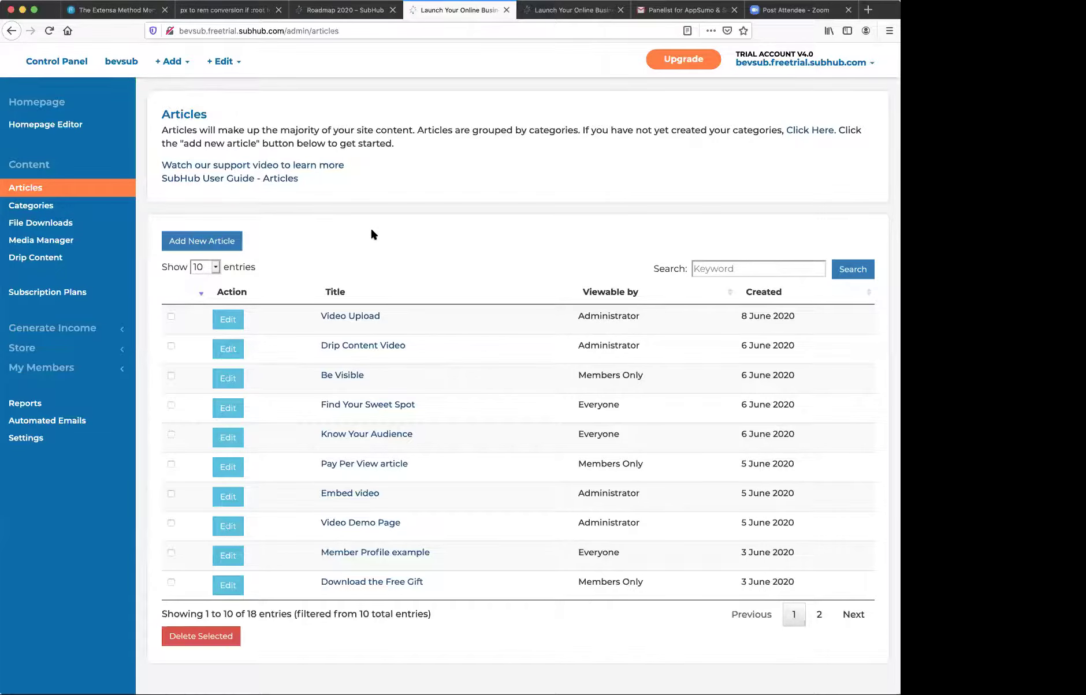
# - Open Member Manager under My Members to list the seven most recent active members
pyautogui.click(46, 373)
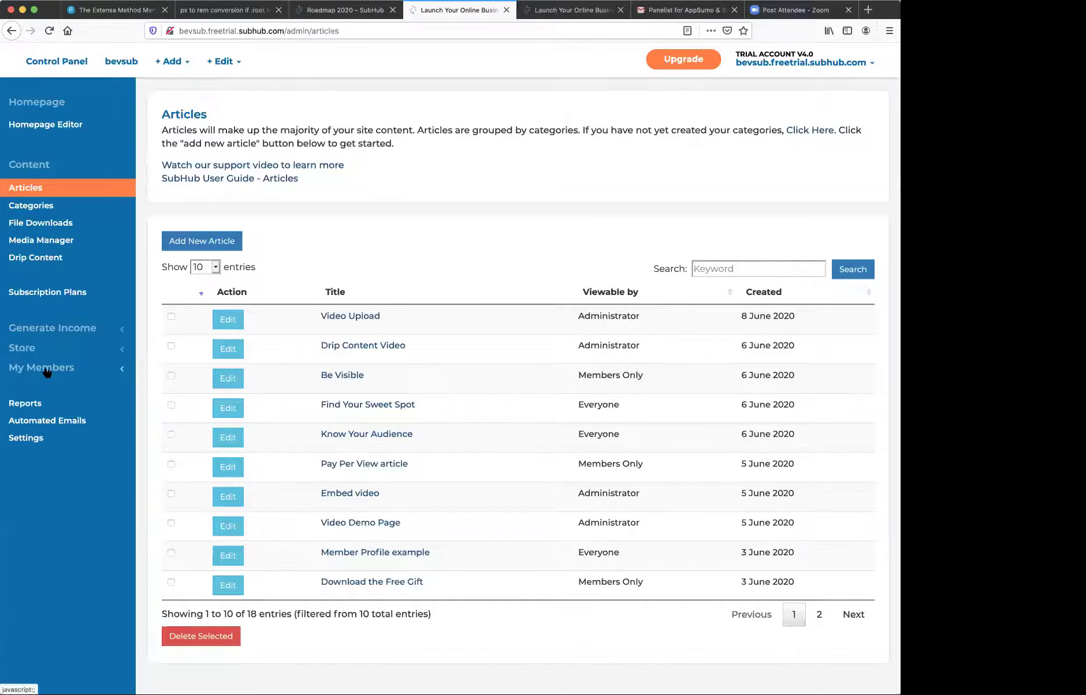
pyautogui.scroll(-1, 46, 370)
pyautogui.click(51, 359)
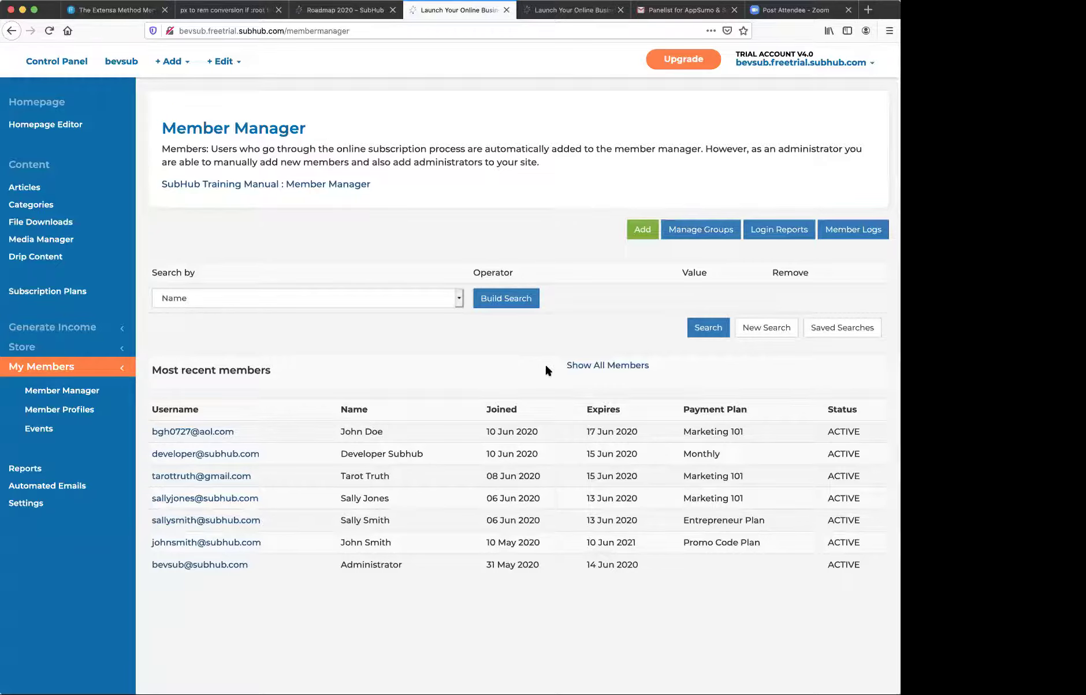
pyautogui.click(26, 190)
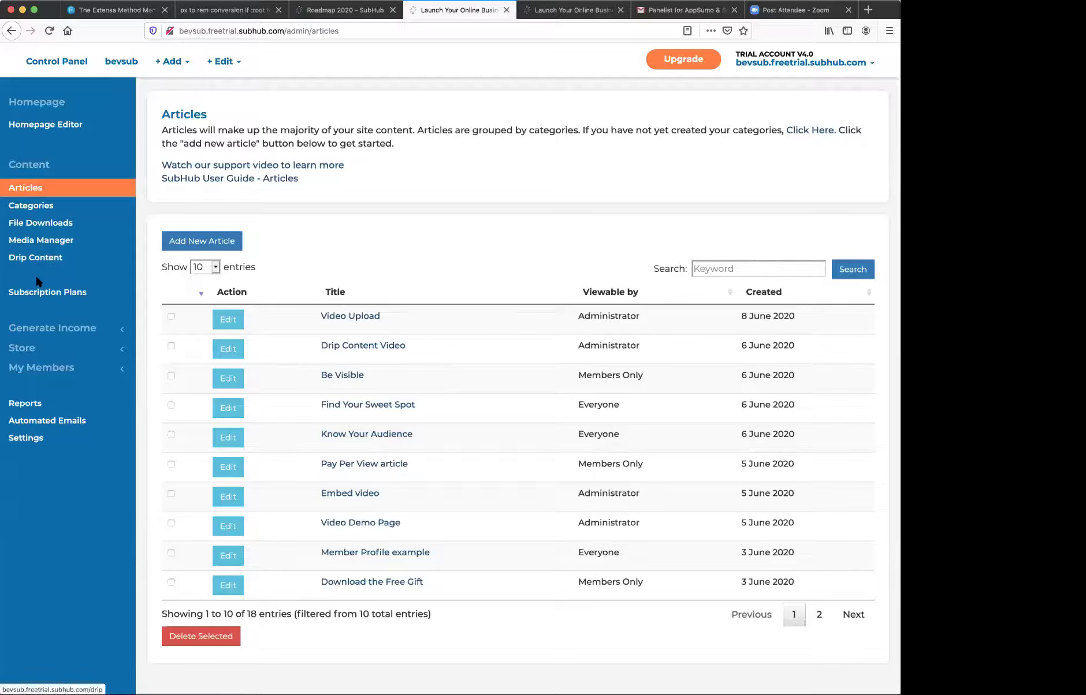
# - Open the iDevAffiliate settings under Generate Income, then expand My Members in the sidebar
pyautogui.click(41, 329)
pyautogui.scroll(-1, 42, 324)
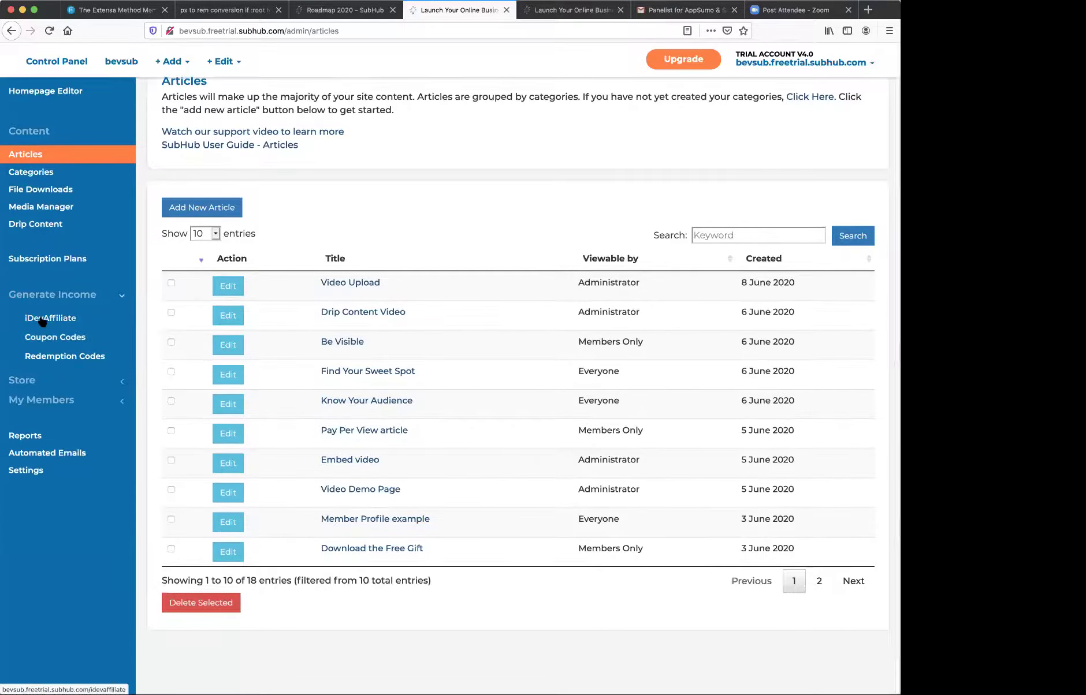
pyautogui.click(43, 319)
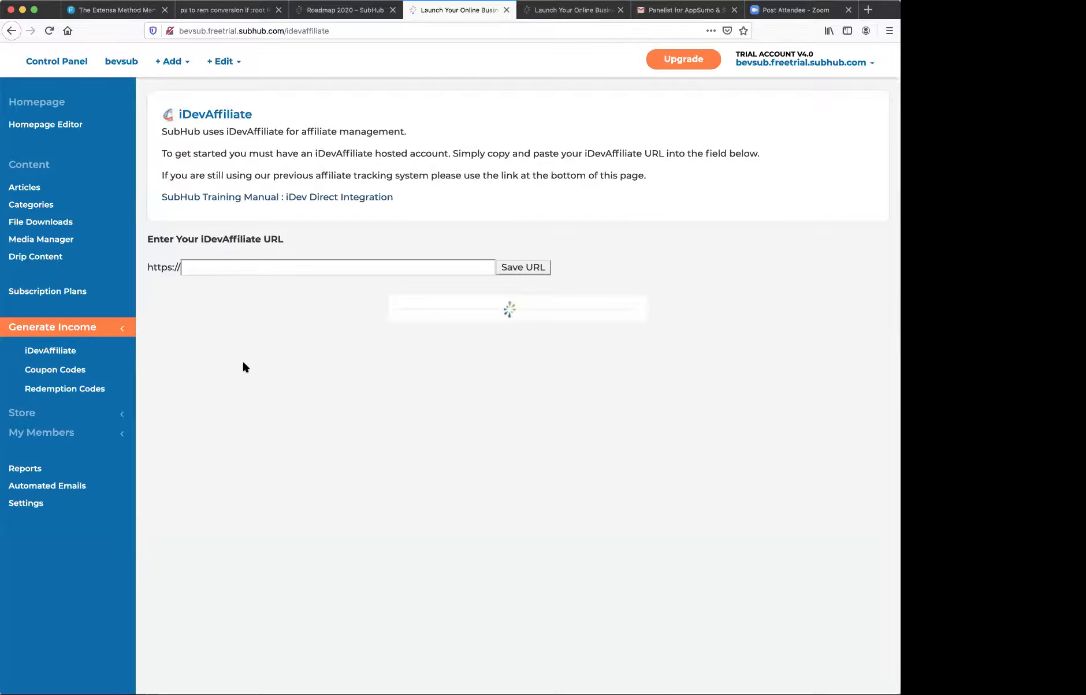
pyautogui.click(29, 433)
# - Open a member from the Member Manager list and view their Subscription tab
pyautogui.scroll(-1, 47, 424)
pyautogui.click(46, 424)
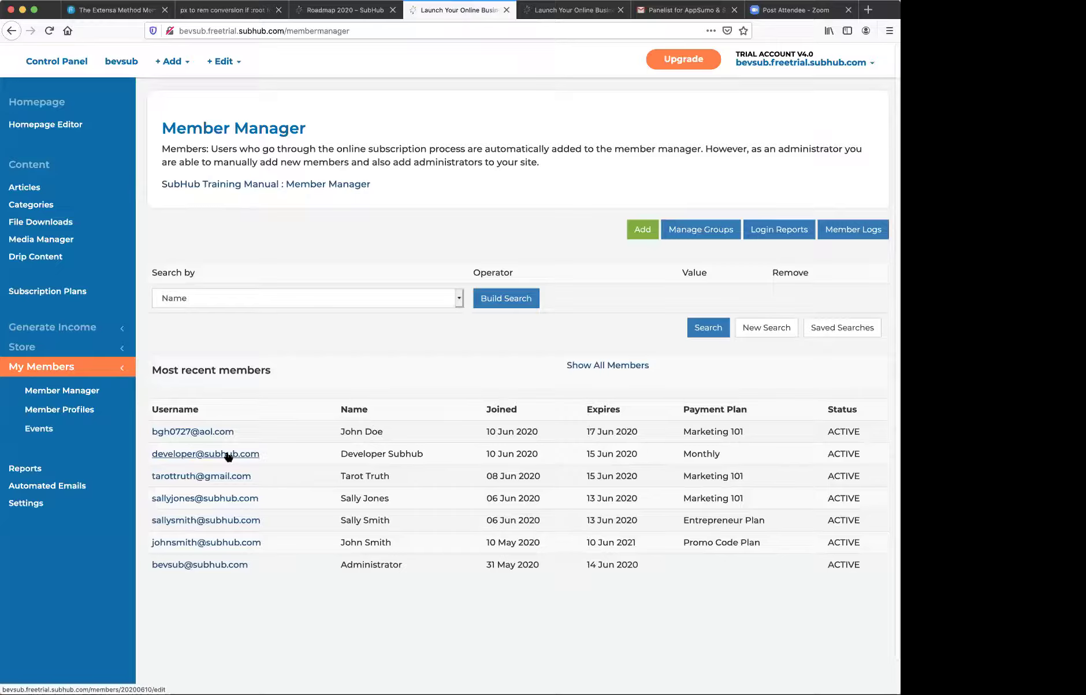
pyautogui.click(228, 455)
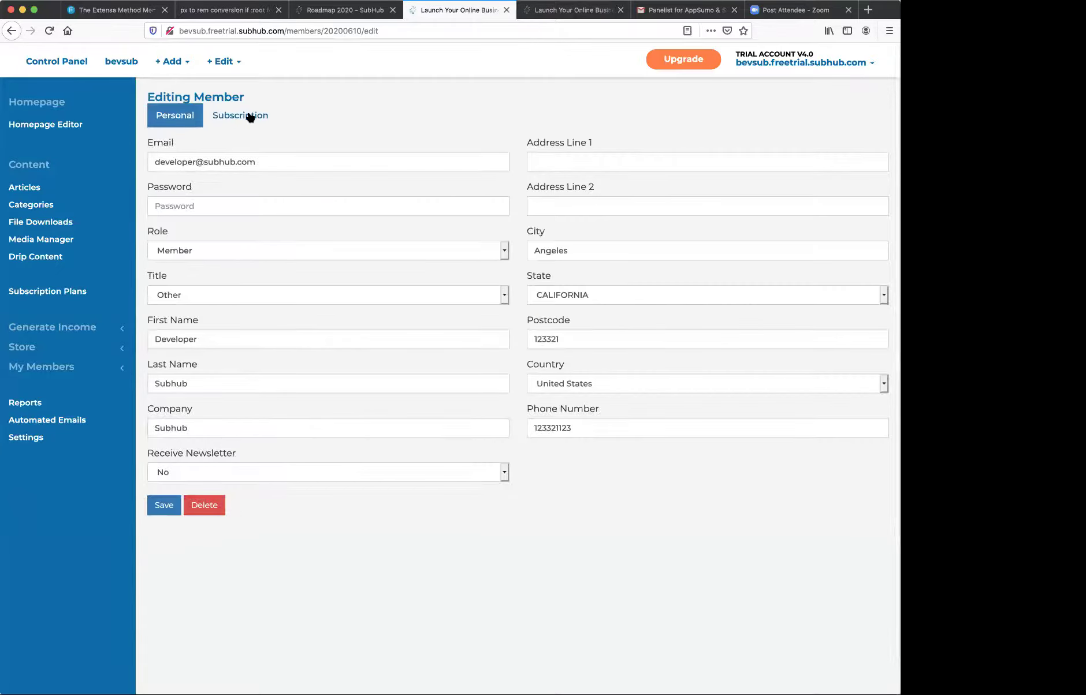
pyautogui.click(249, 115)
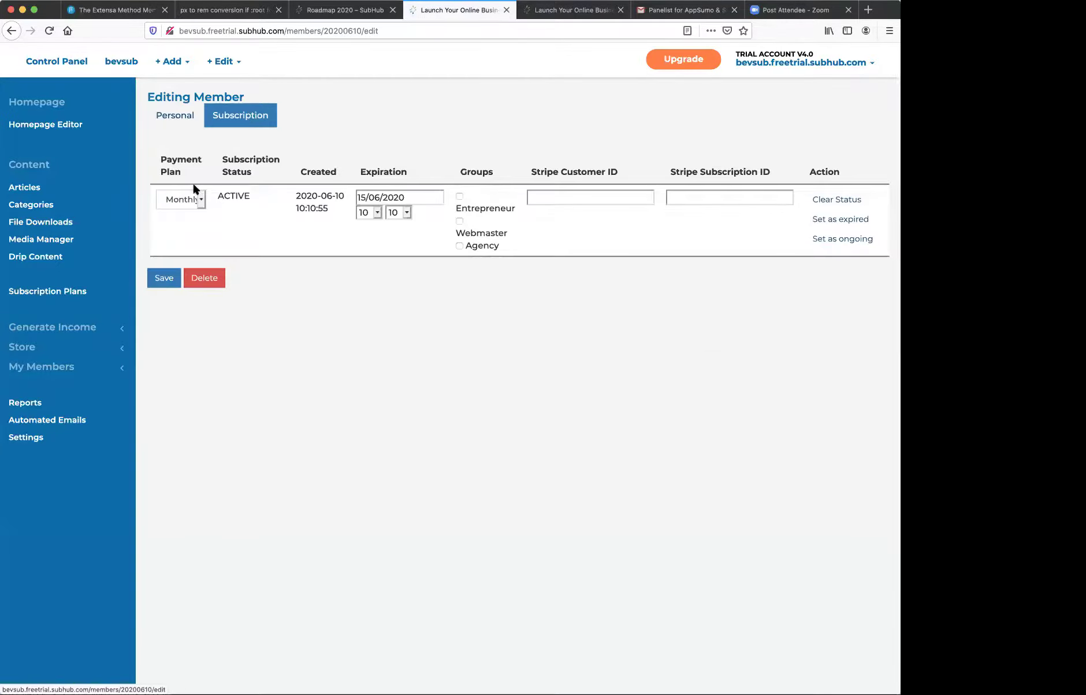
# - Check the Payment Plan options while keeping Monthly, then expand My Members and Store
pyautogui.click(197, 200)
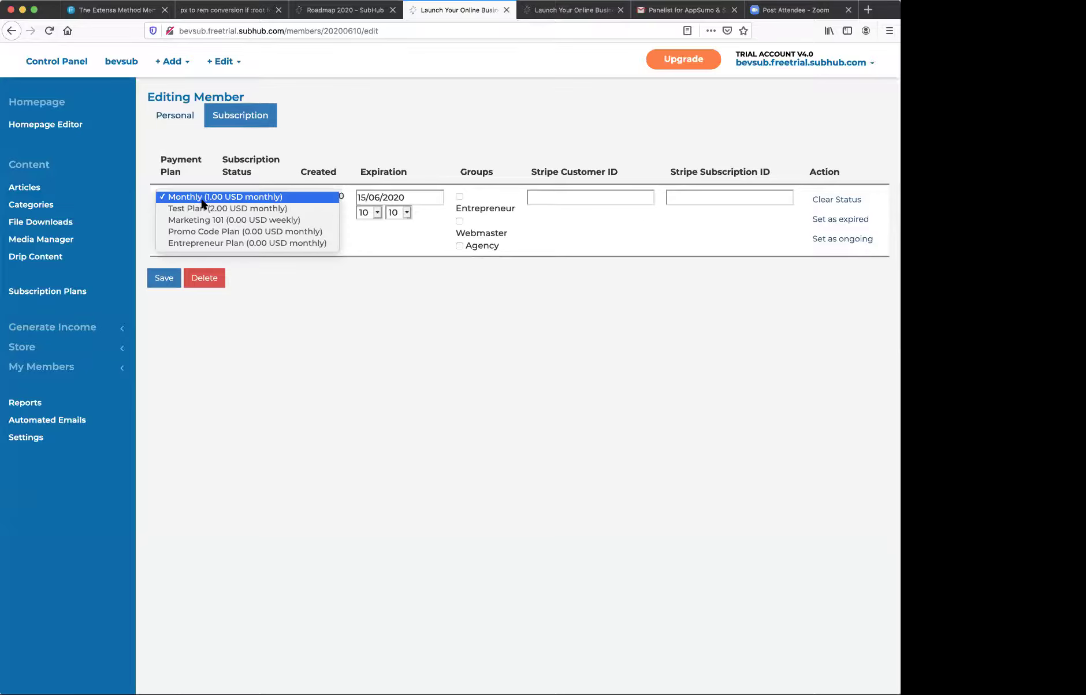
pyautogui.click(289, 295)
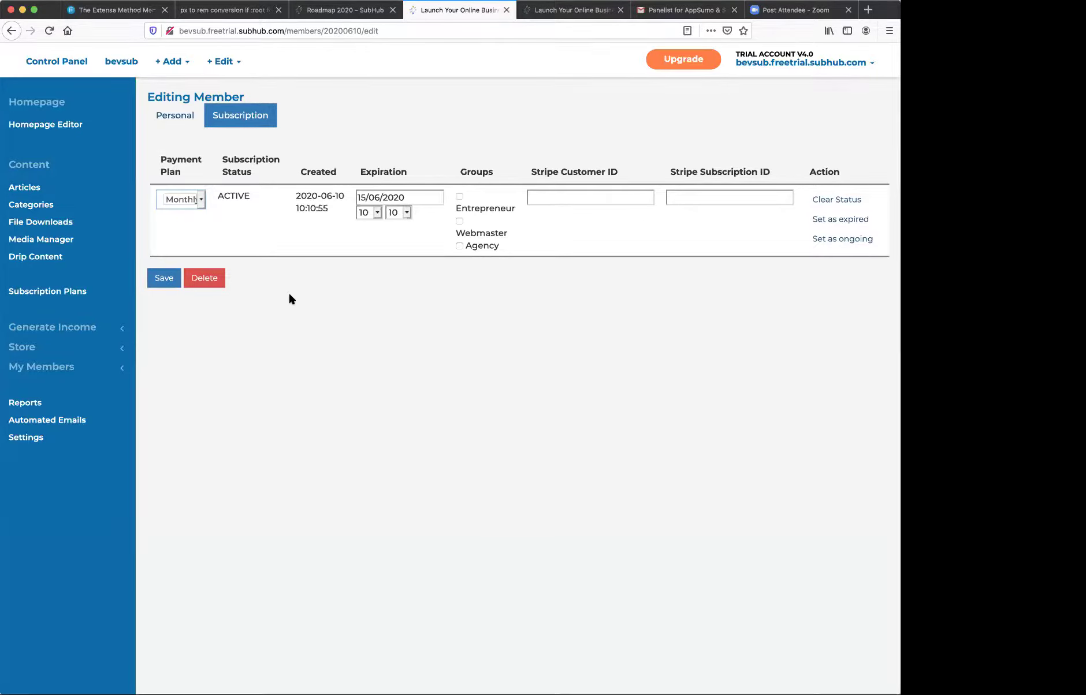
pyautogui.scroll(-1, 289, 296)
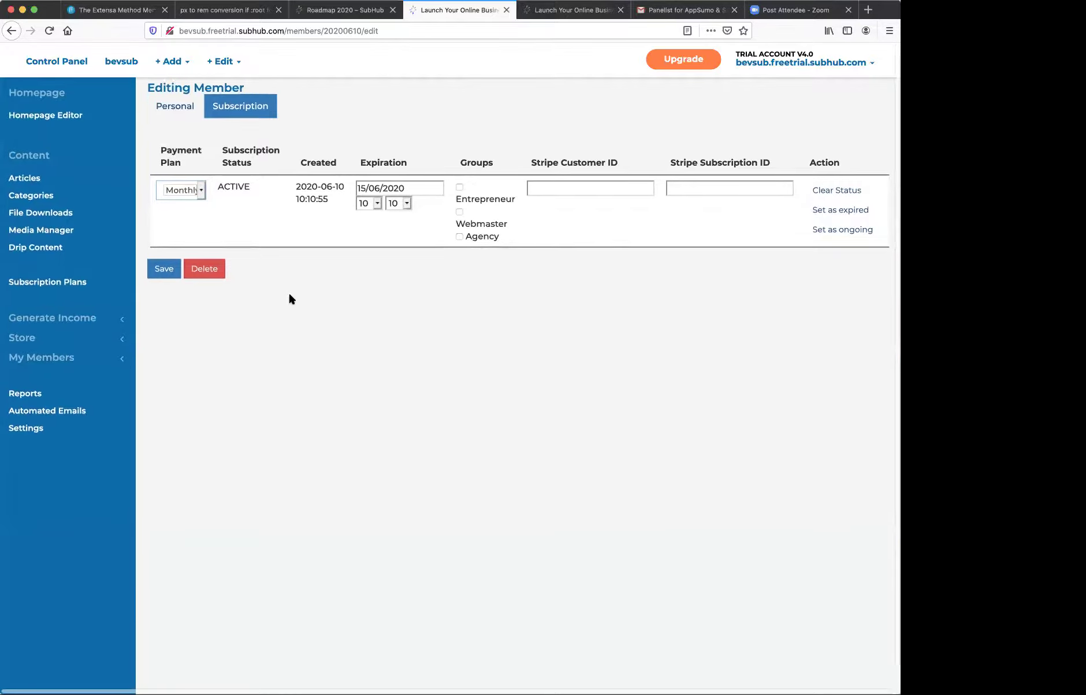
pyautogui.scroll(1, 289, 297)
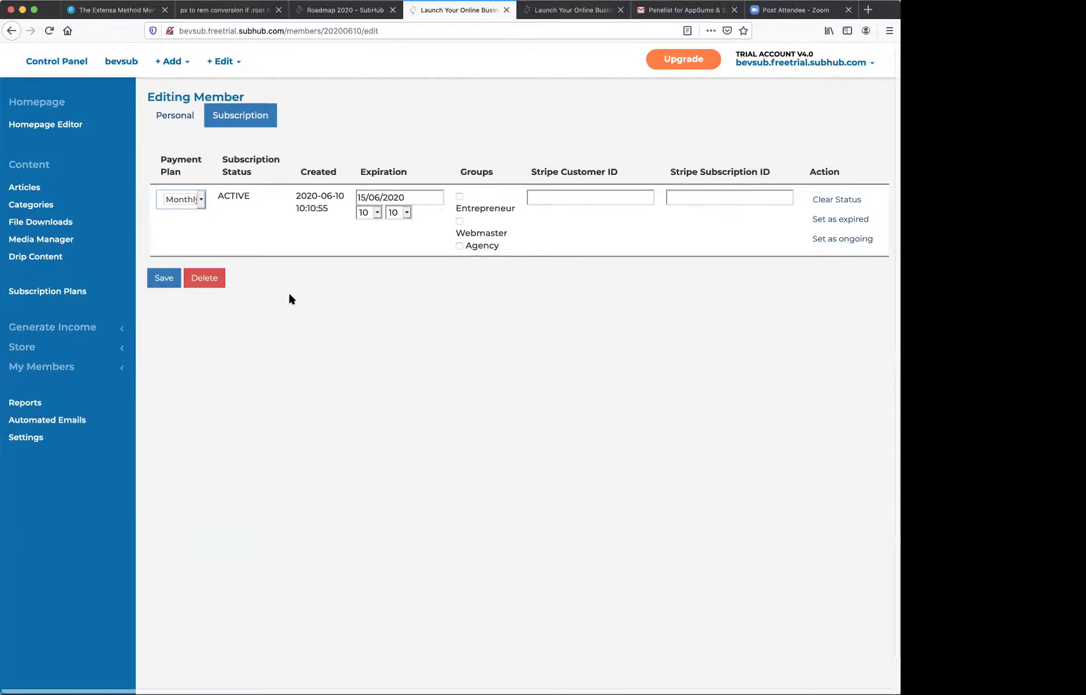
pyautogui.click(40, 368)
pyautogui.scroll(-4, 41, 371)
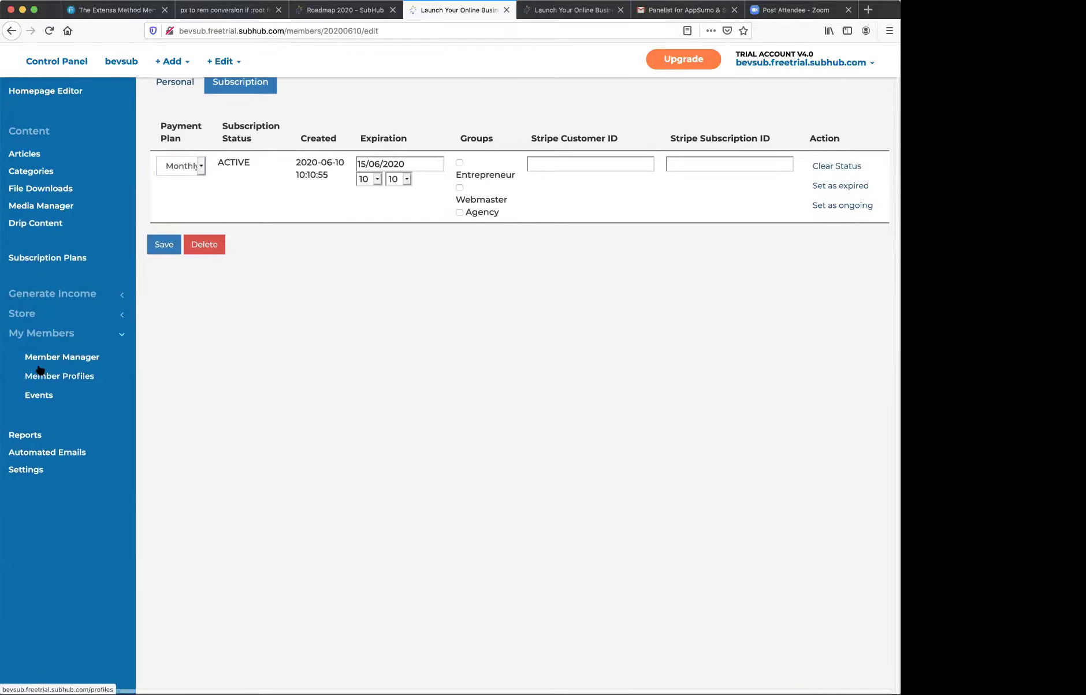
pyautogui.click(28, 315)
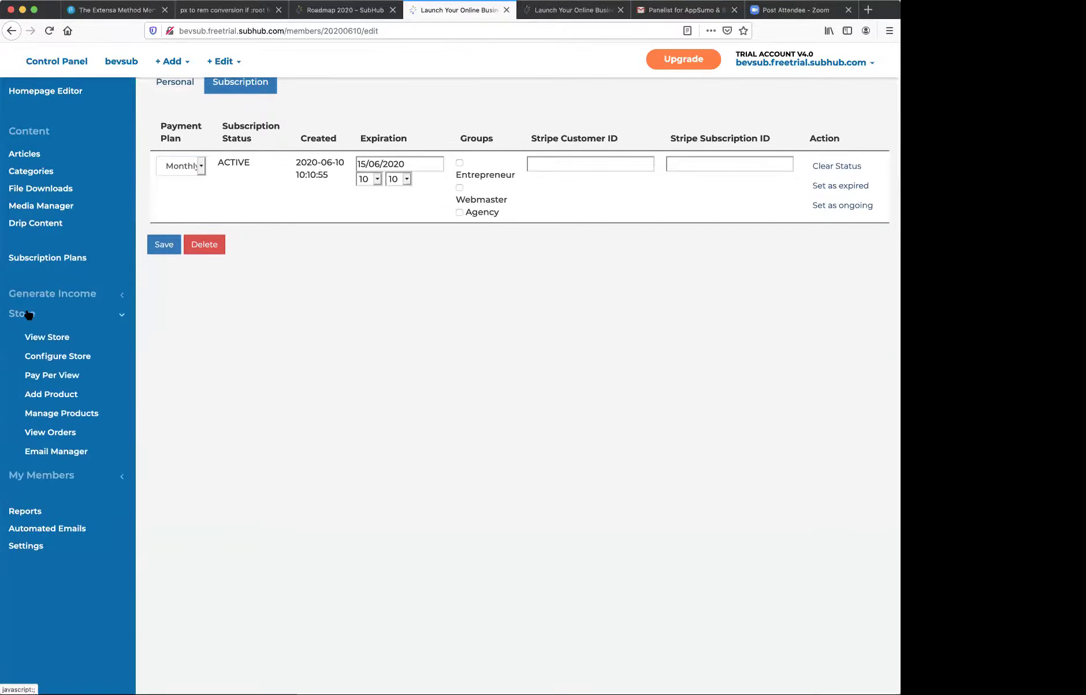
# - From the store products list, start a new product and scroll the blank form, which defaults to a Physical Product at 0.00
pyautogui.click(46, 413)
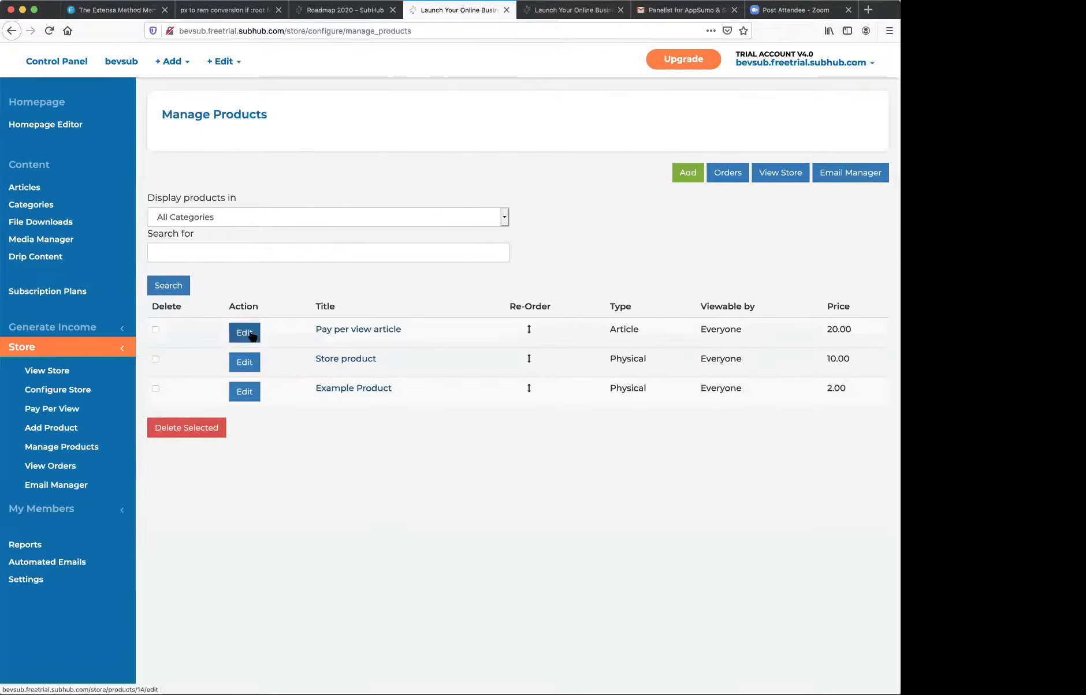
pyautogui.click(687, 175)
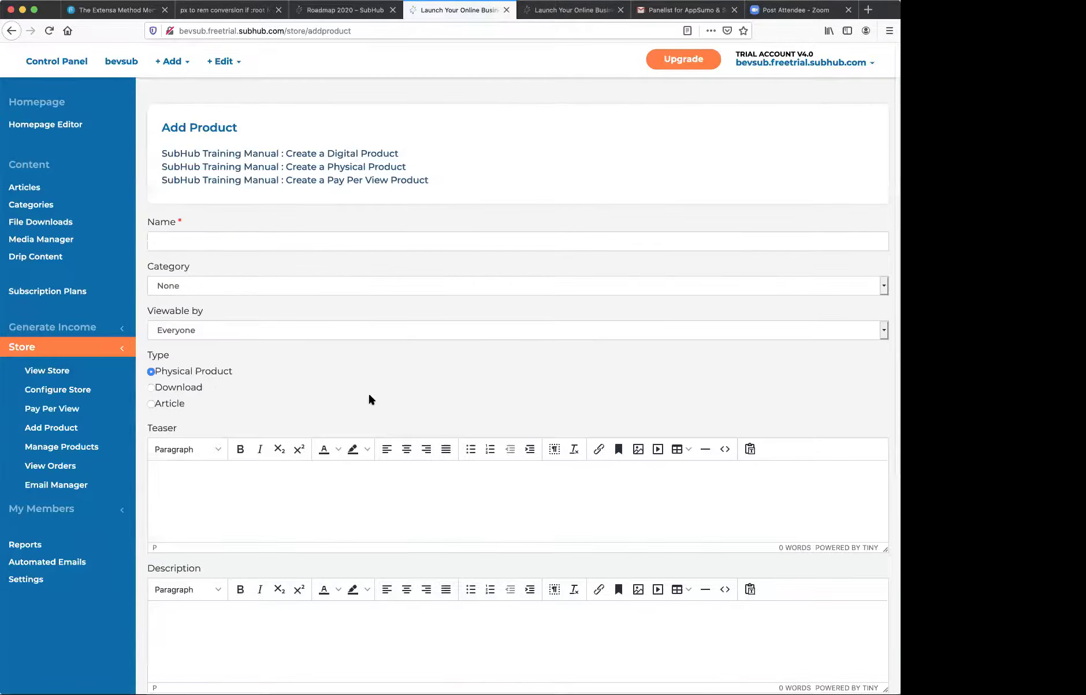
pyautogui.scroll(-5, 354, 256)
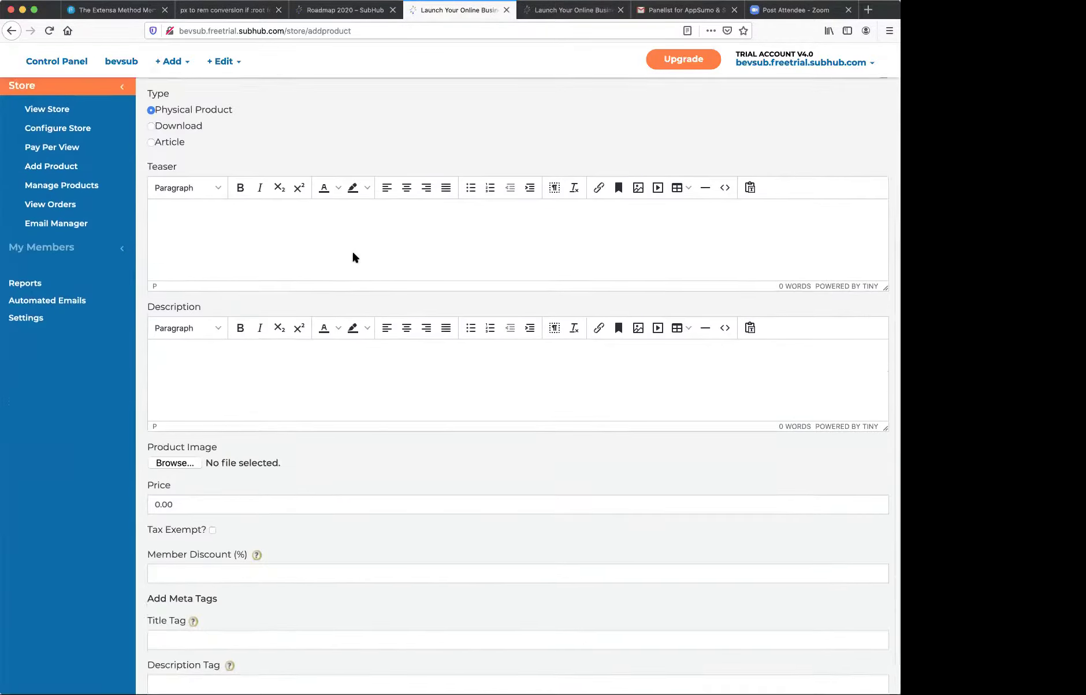
pyautogui.scroll(3, 353, 256)
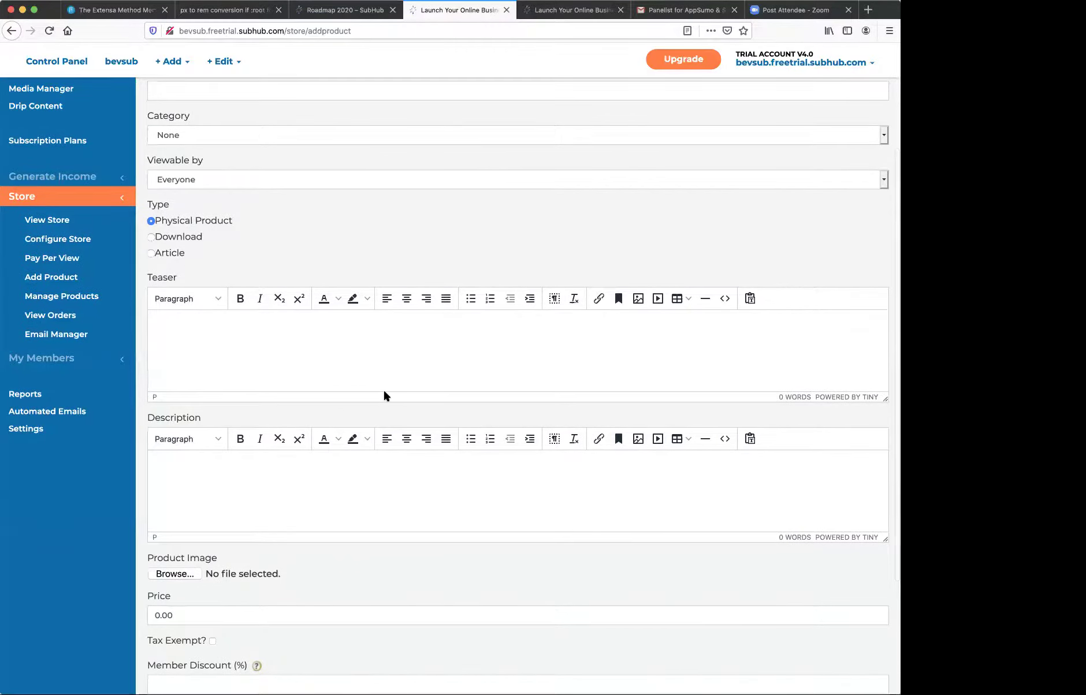
pyautogui.scroll(-2, 384, 393)
pyautogui.scroll(-1, 386, 395)
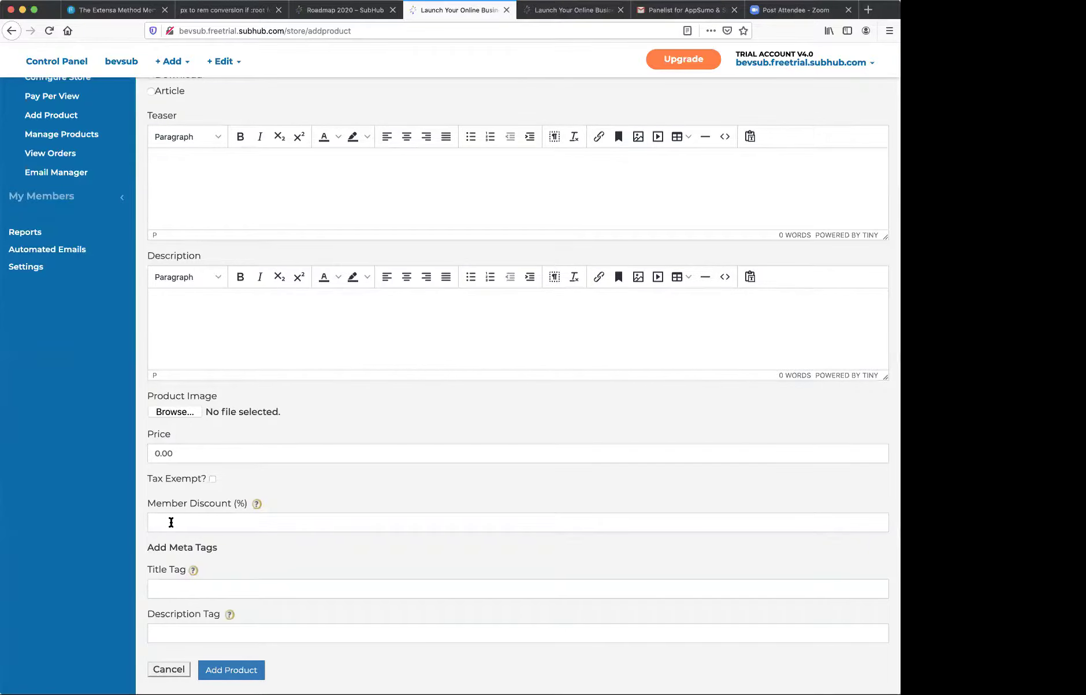
pyautogui.scroll(5, 418, 395)
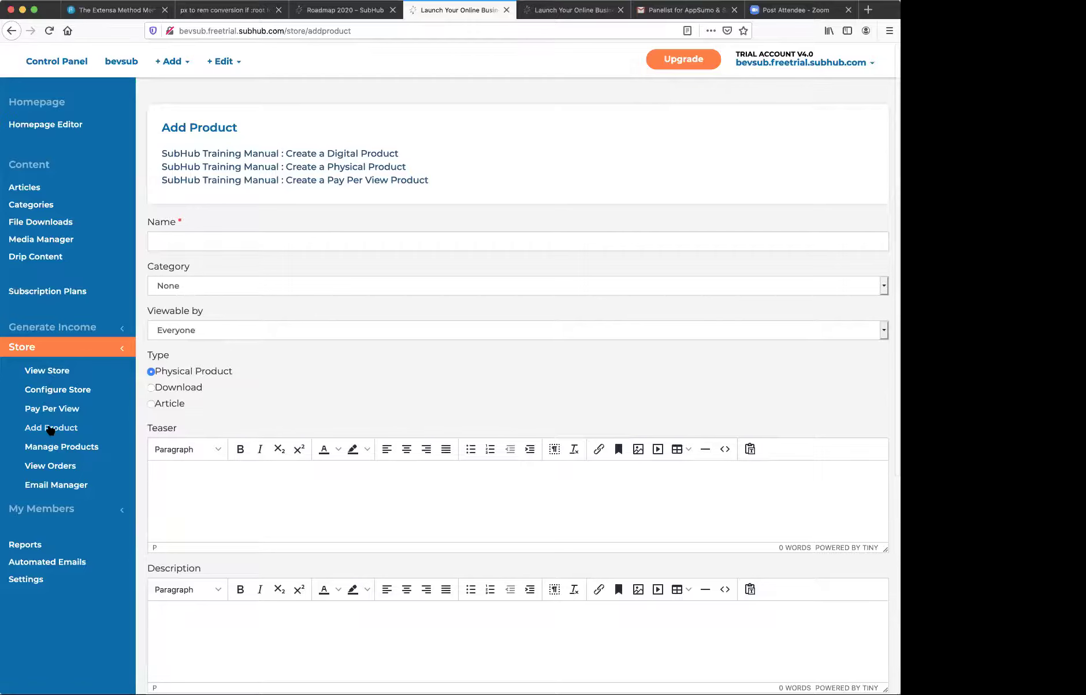
# - Scroll through the Configure Store storefront, shipping and tax settings, then open the admin account dropdown
pyautogui.click(47, 391)
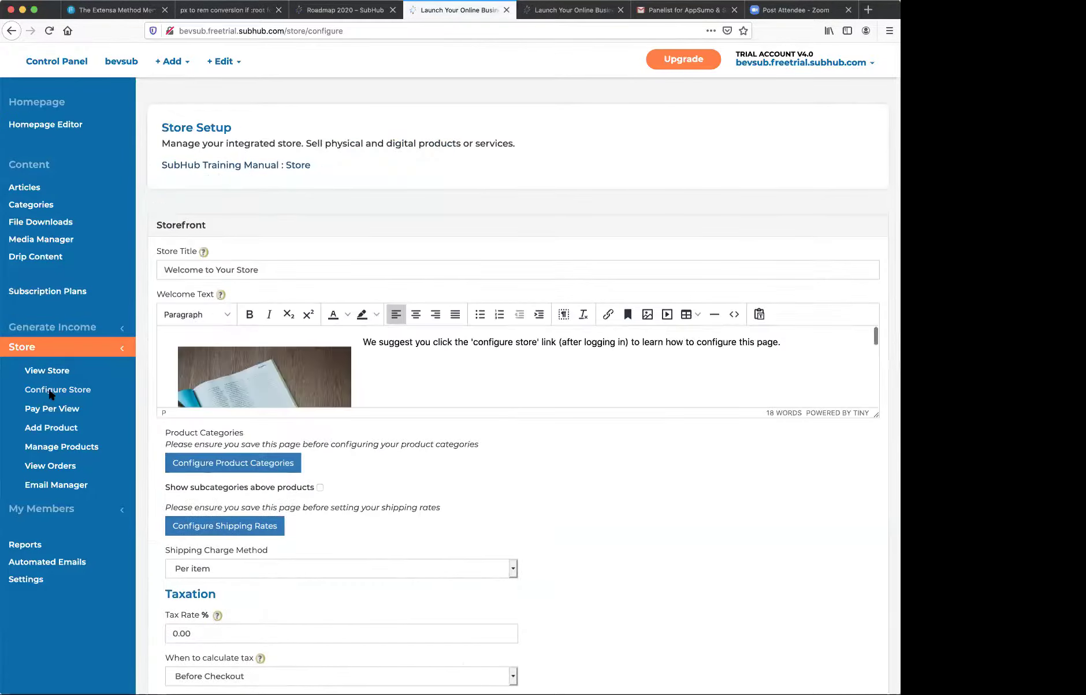
pyautogui.scroll(-3, 632, 490)
pyautogui.scroll(-6, 632, 490)
pyautogui.scroll(-2, 632, 494)
pyautogui.scroll(3, 633, 494)
pyautogui.scroll(8, 634, 494)
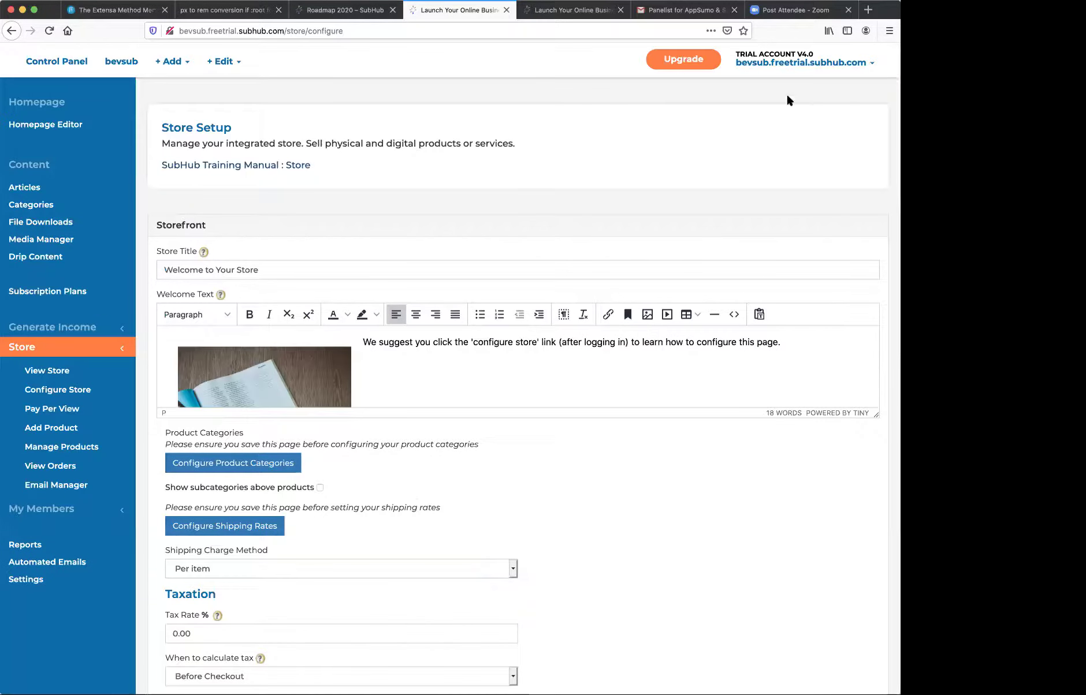
pyautogui.click(757, 65)
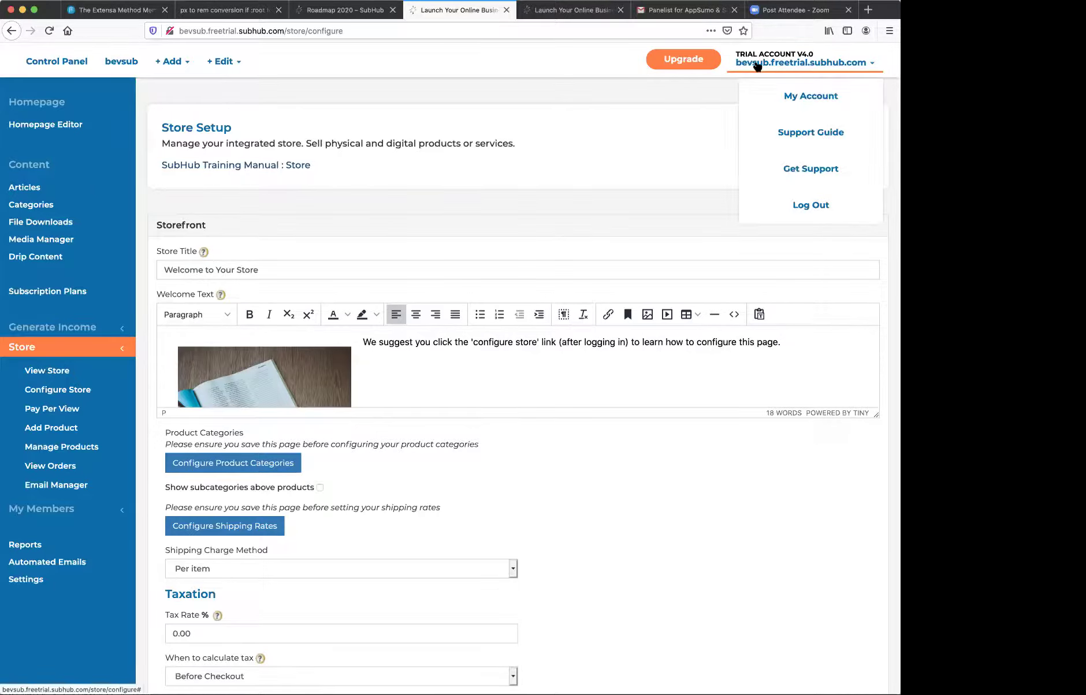
# - Log out of the admin and add the Store product to the cart from the public storefront
pyautogui.click(799, 206)
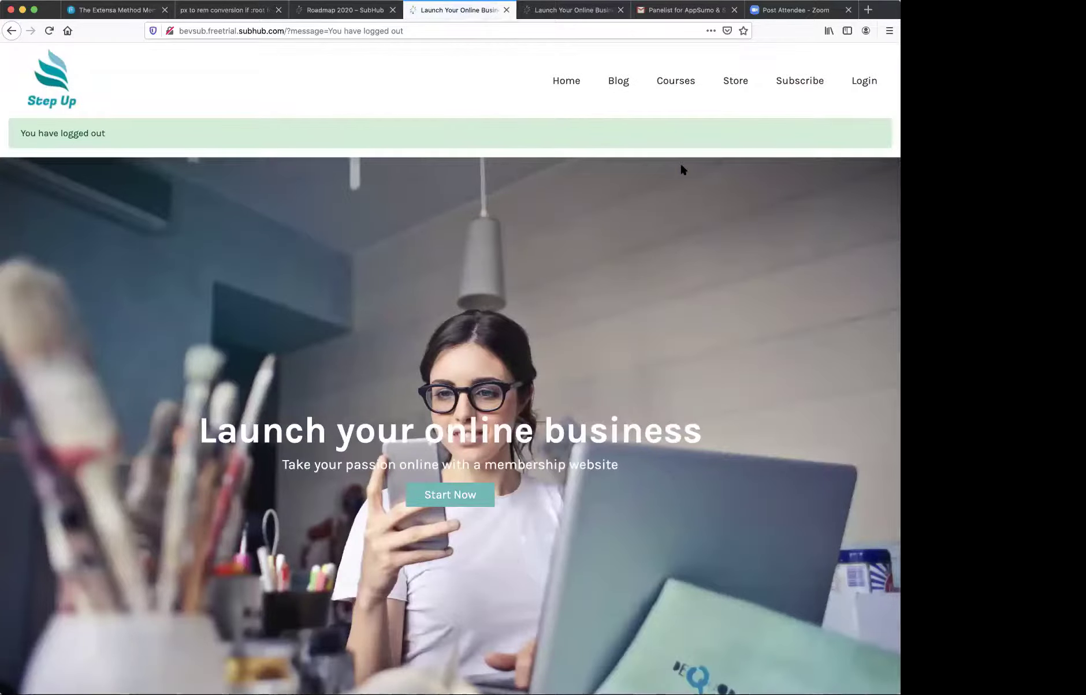
pyautogui.click(733, 81)
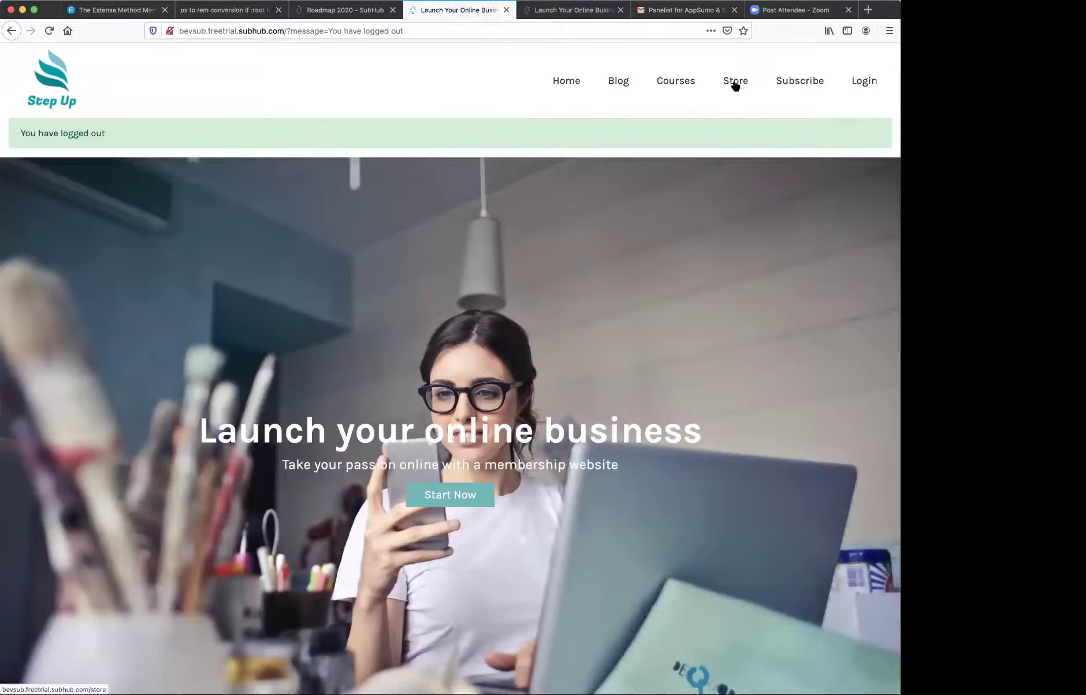
pyautogui.scroll(-5, 620, 285)
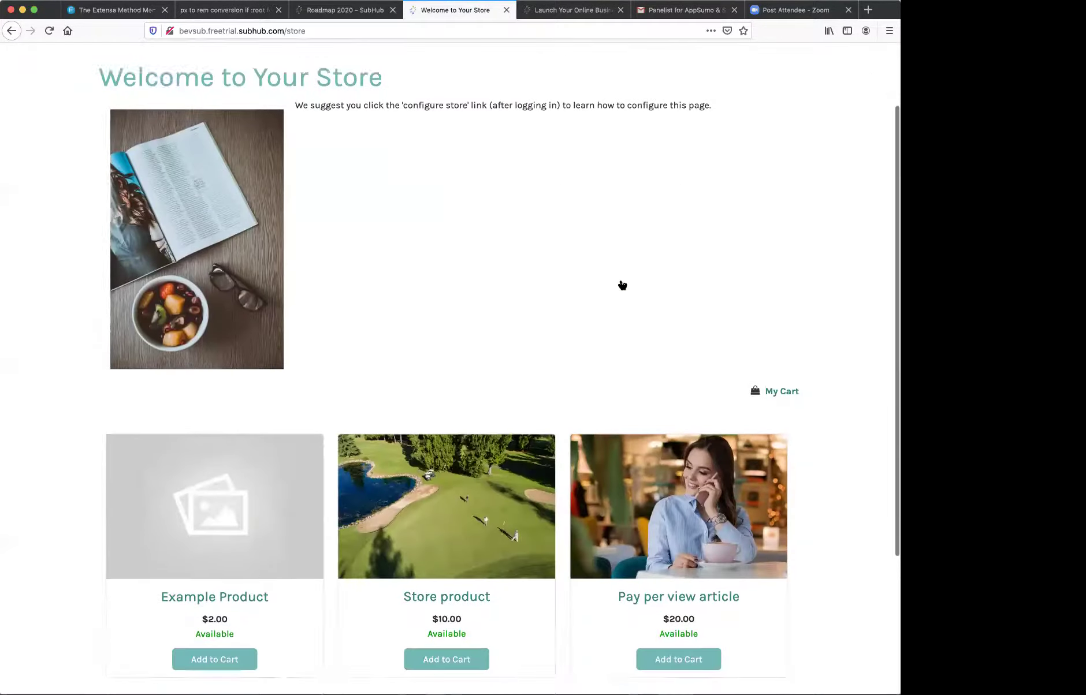
pyautogui.click(444, 471)
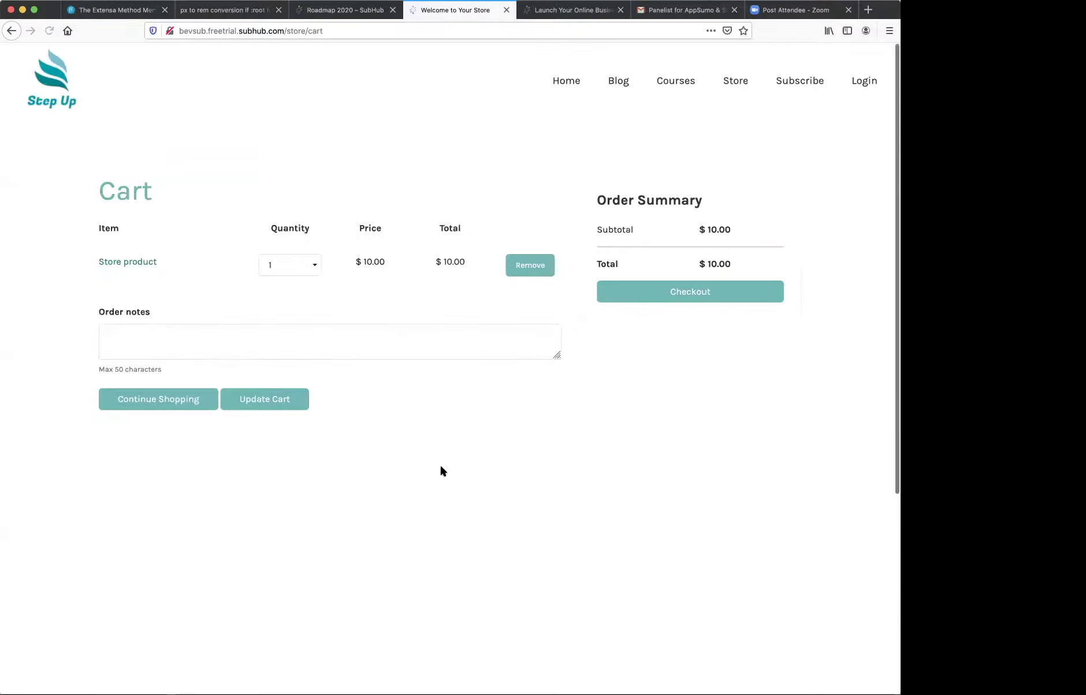
# - Sign in as a member using a saved login
pyautogui.click(865, 82)
pyautogui.click(432, 289)
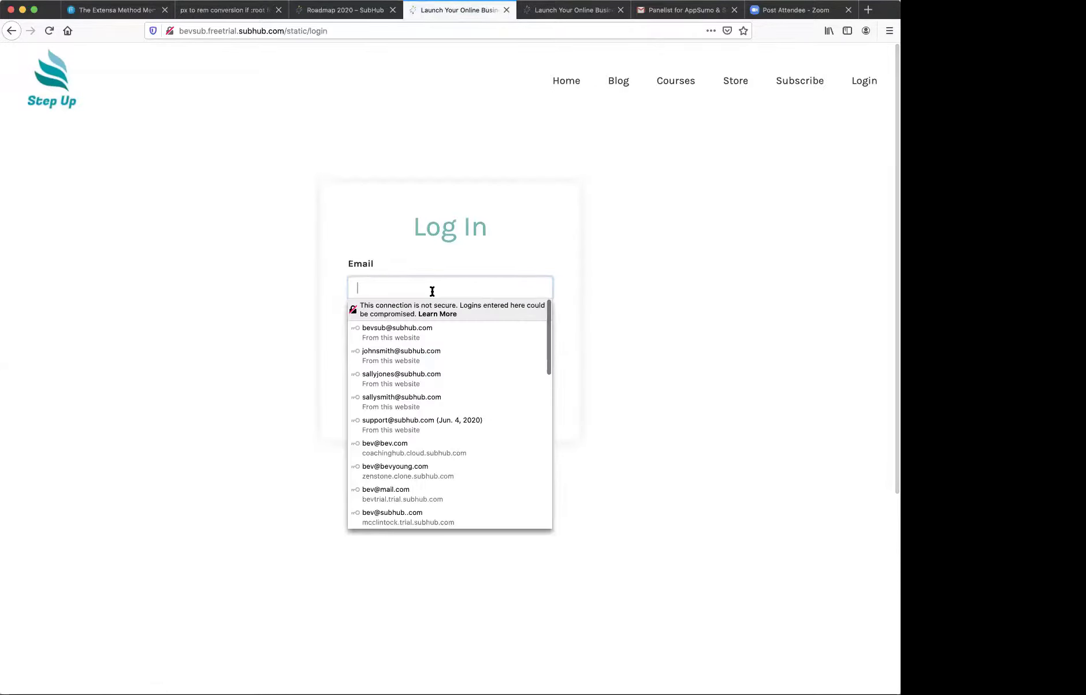
pyautogui.click(424, 353)
pyautogui.click(443, 395)
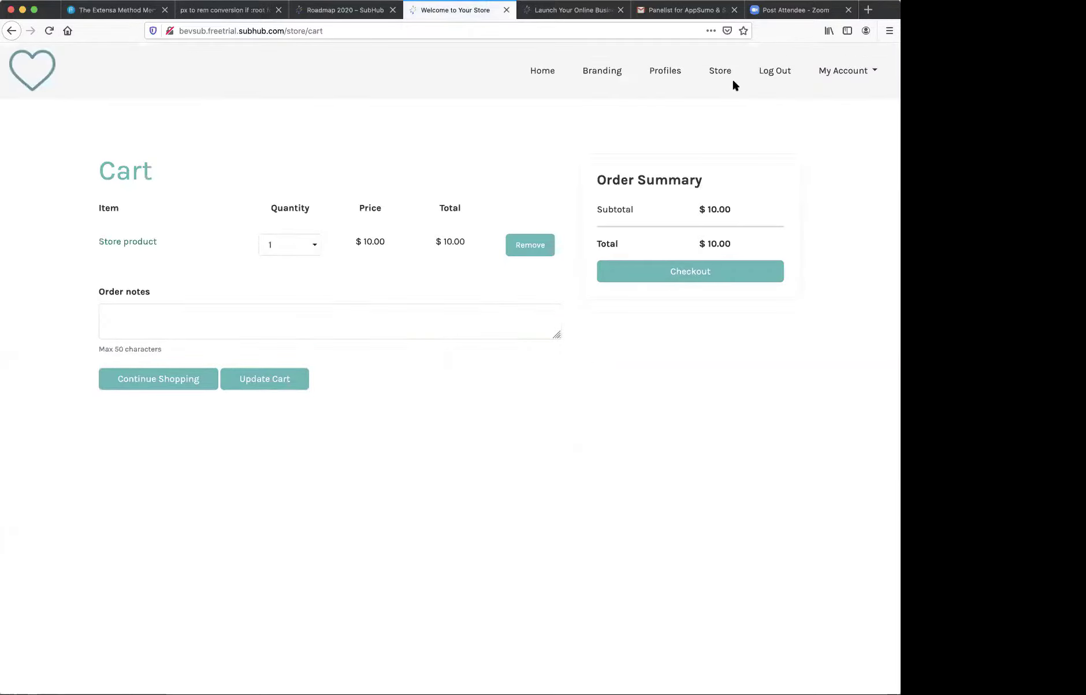
# - Add the Pay per view article to the cart and proceed to checkout
pyautogui.click(725, 71)
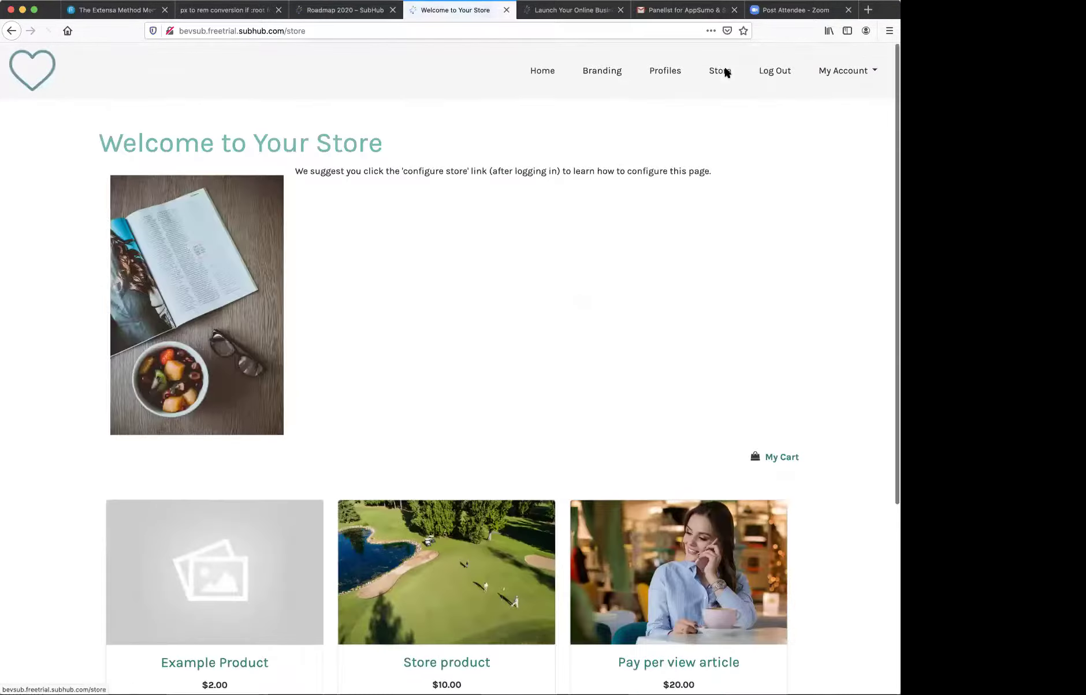
pyautogui.scroll(-2, 613, 275)
pyautogui.scroll(-5, 612, 271)
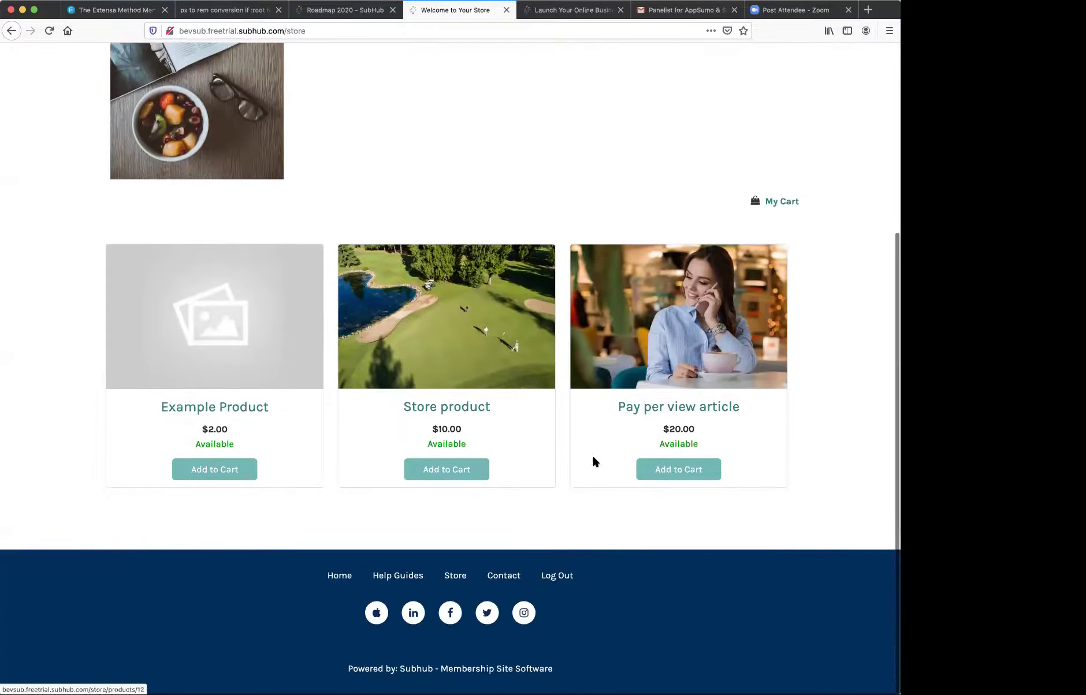
pyautogui.click(669, 470)
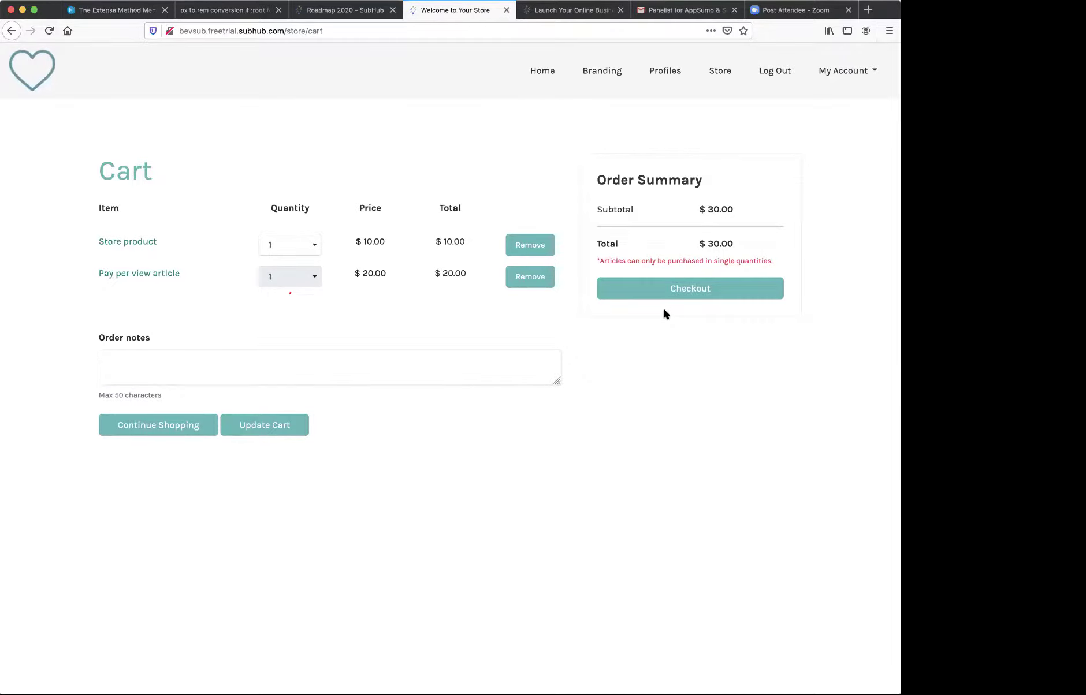
pyautogui.click(671, 293)
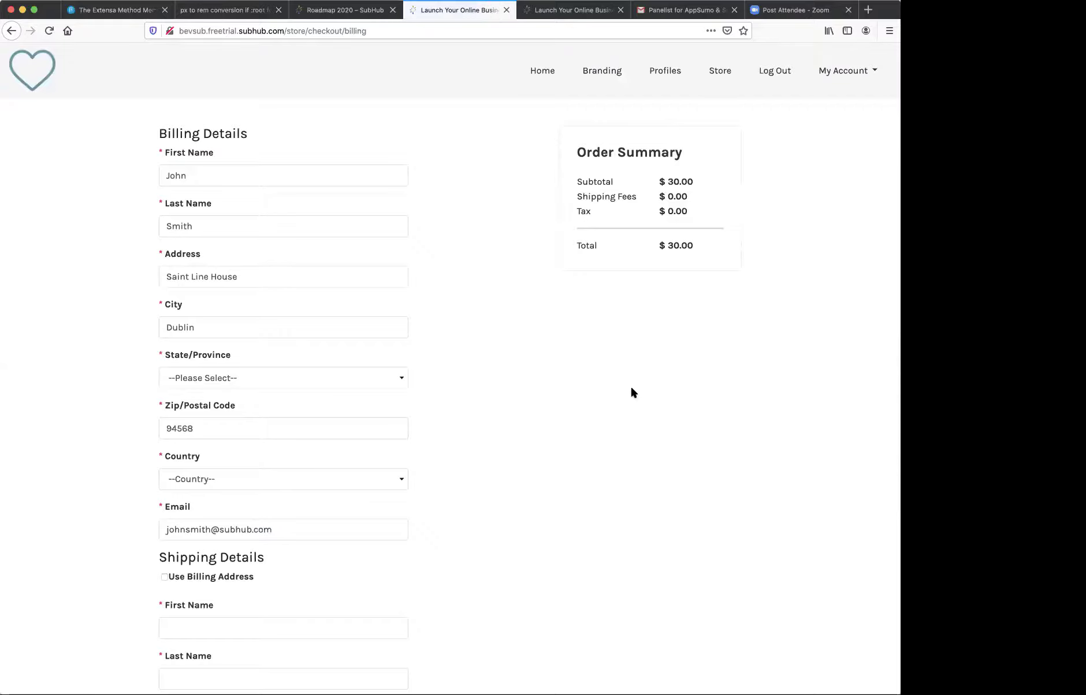
pyautogui.scroll(-10, 631, 388)
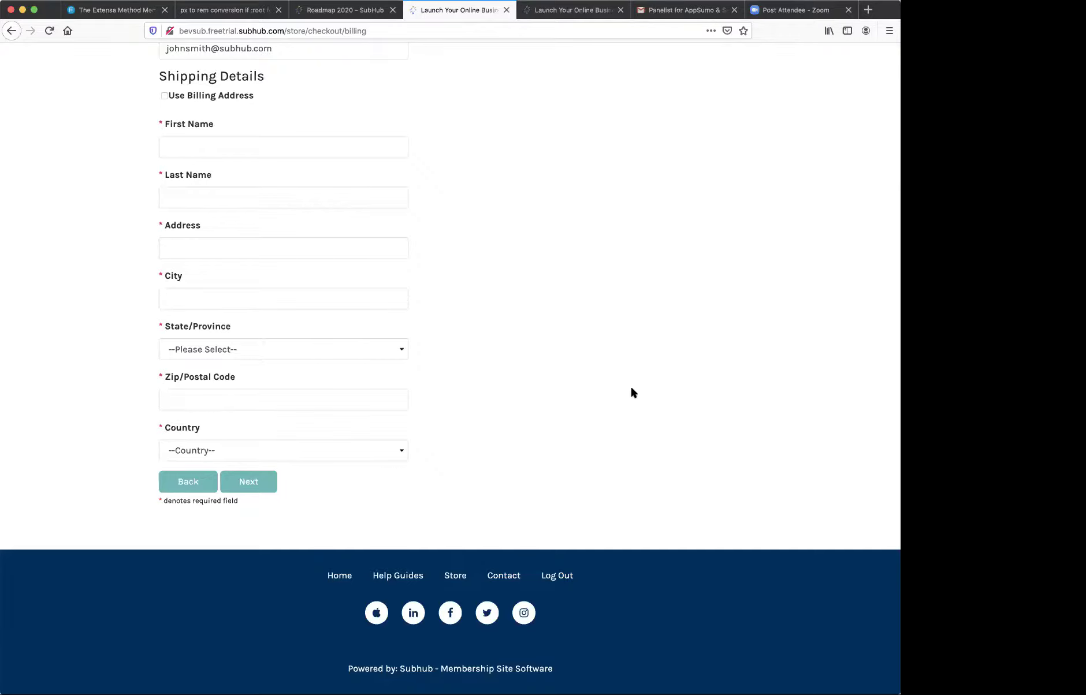
pyautogui.scroll(10, 633, 392)
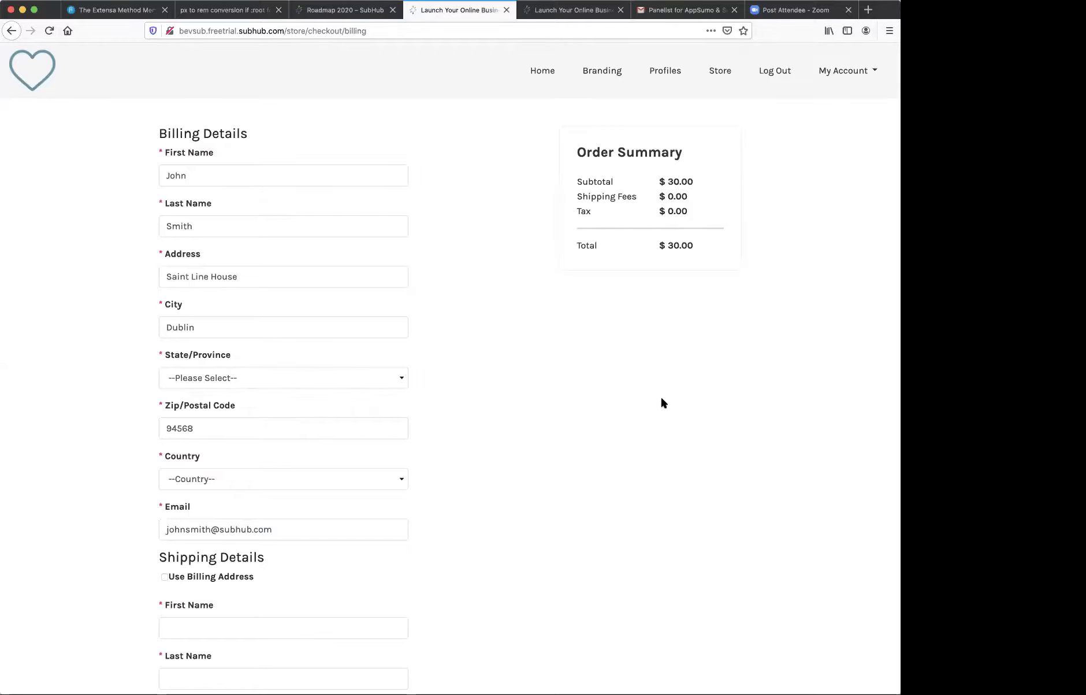
pyautogui.scroll(1, 719, 317)
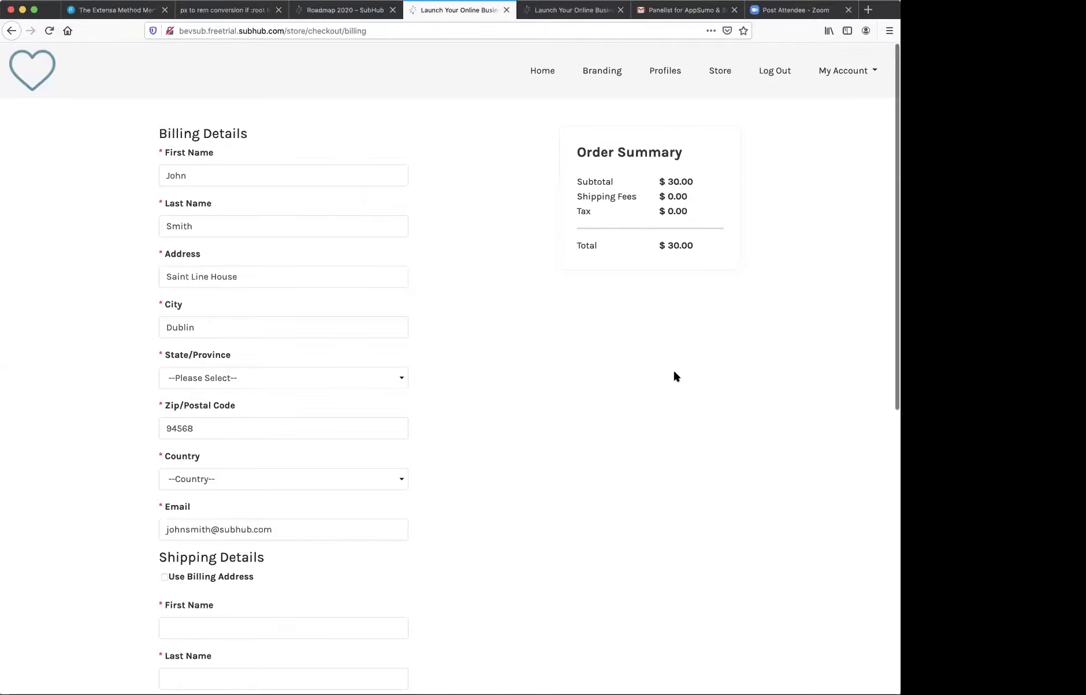
# - Open My Account > Manage Subscriptions to view the active Promo Code Plan at USD 0.00
pyautogui.click(832, 71)
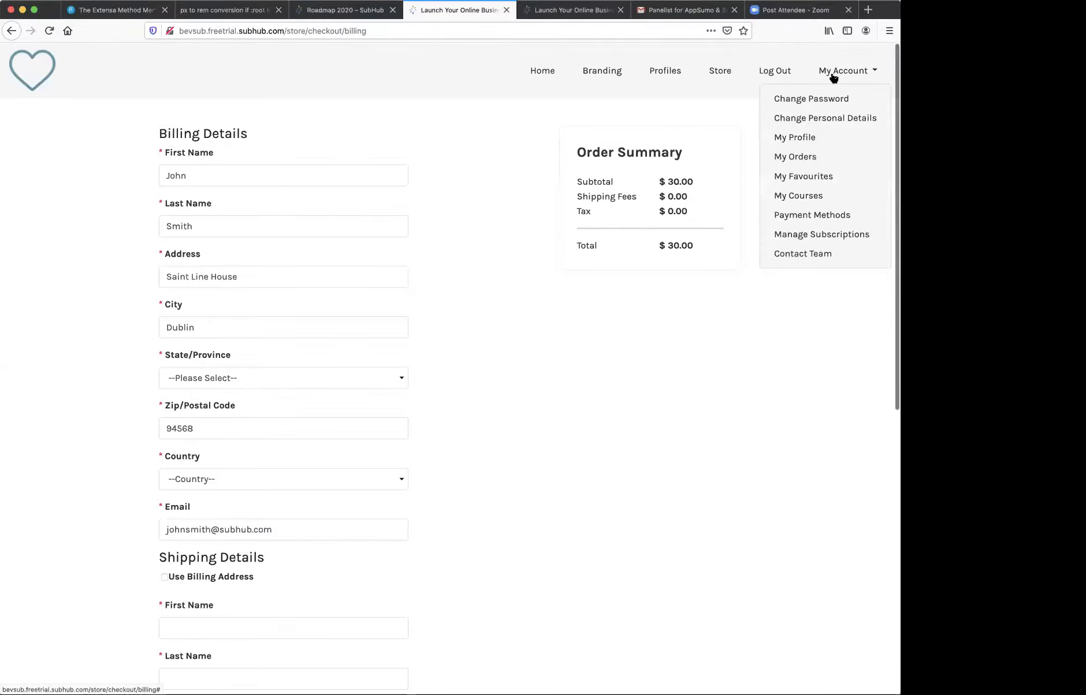
pyautogui.click(824, 234)
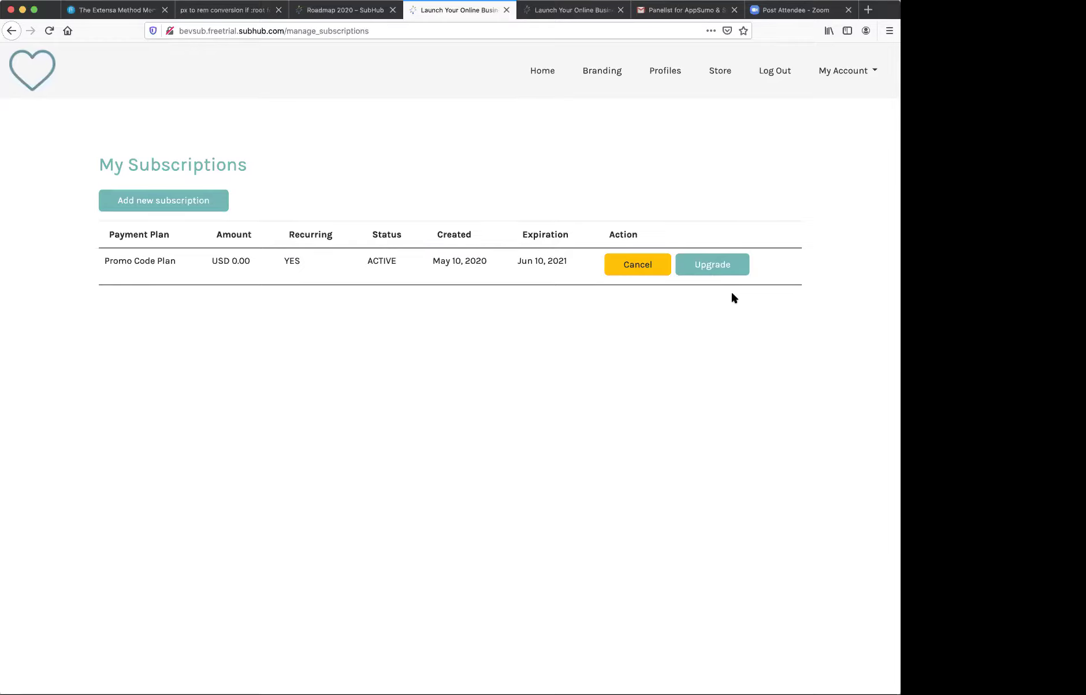
pyautogui.click(344, 15)
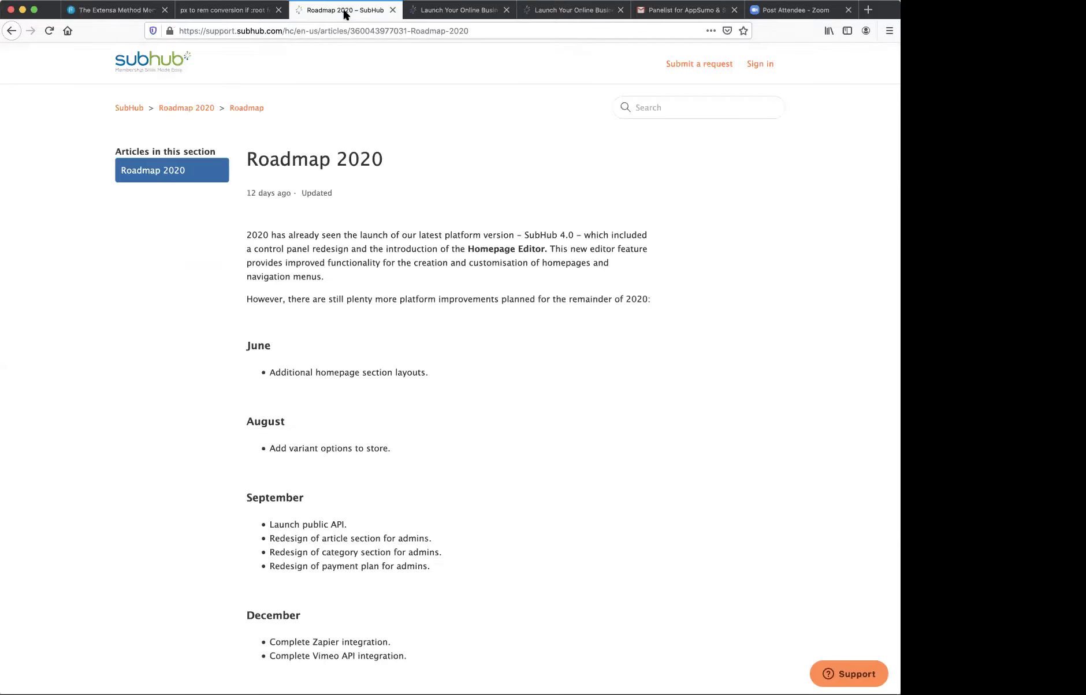
pyautogui.scroll(-3, 469, 215)
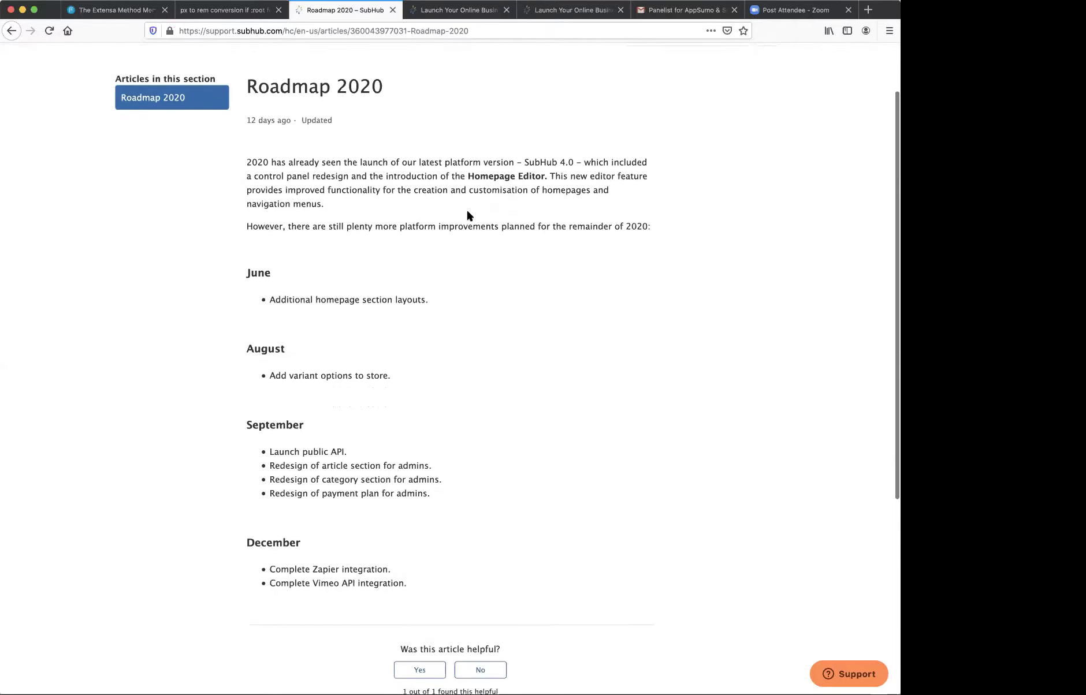